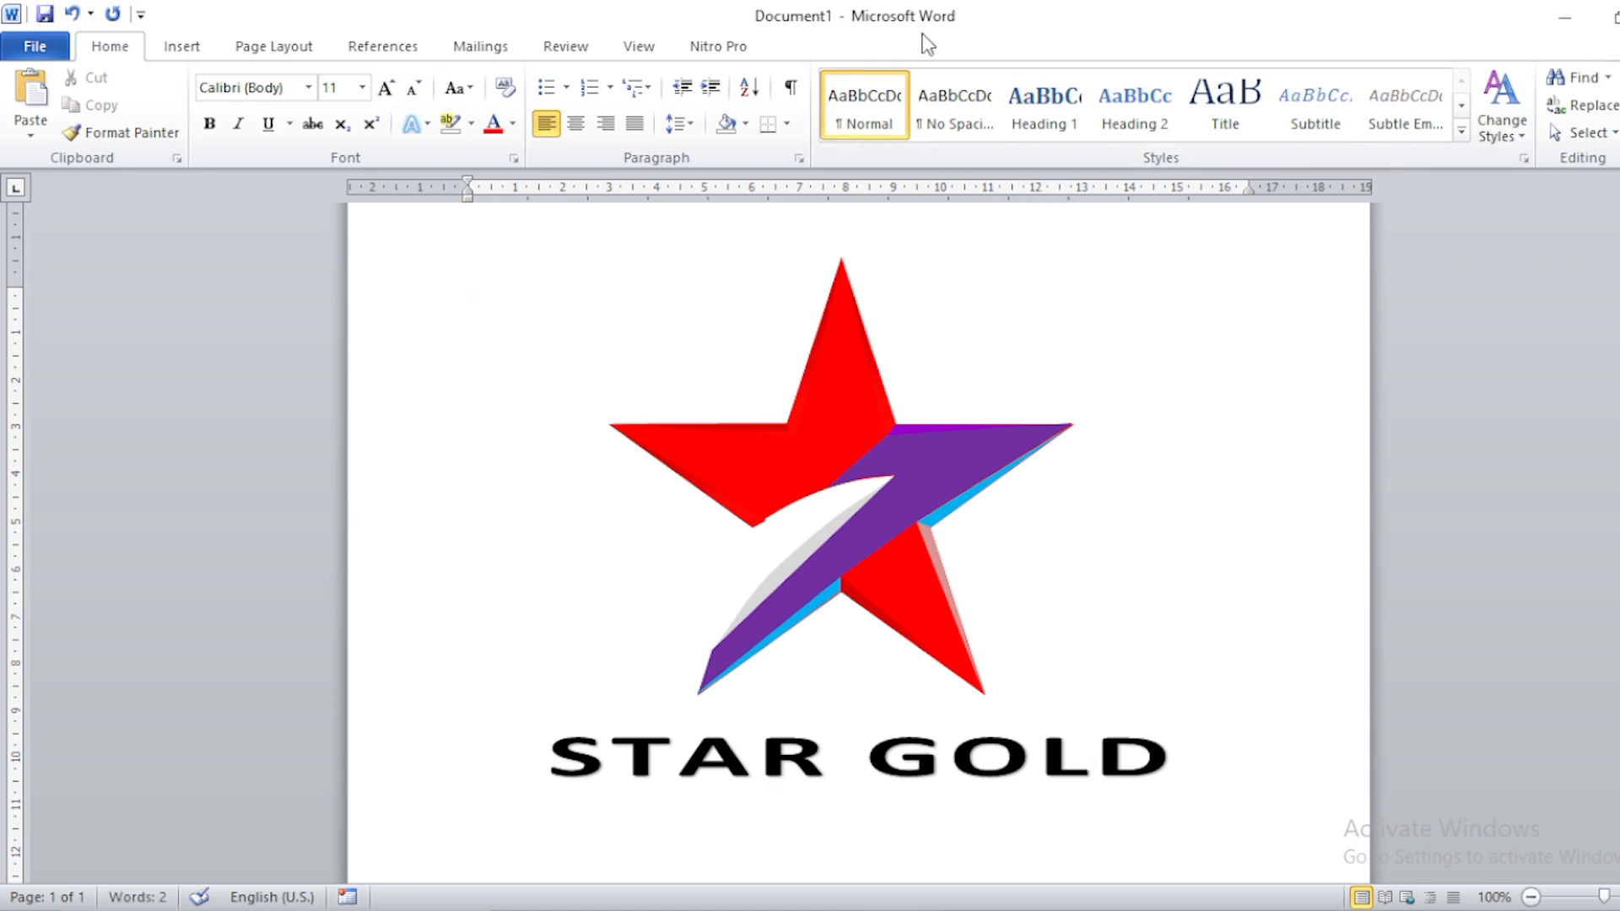
Step: Start a new blank document and draw a large five-point star near the page centre
{"action": "key", "text": "ctrl+n"}
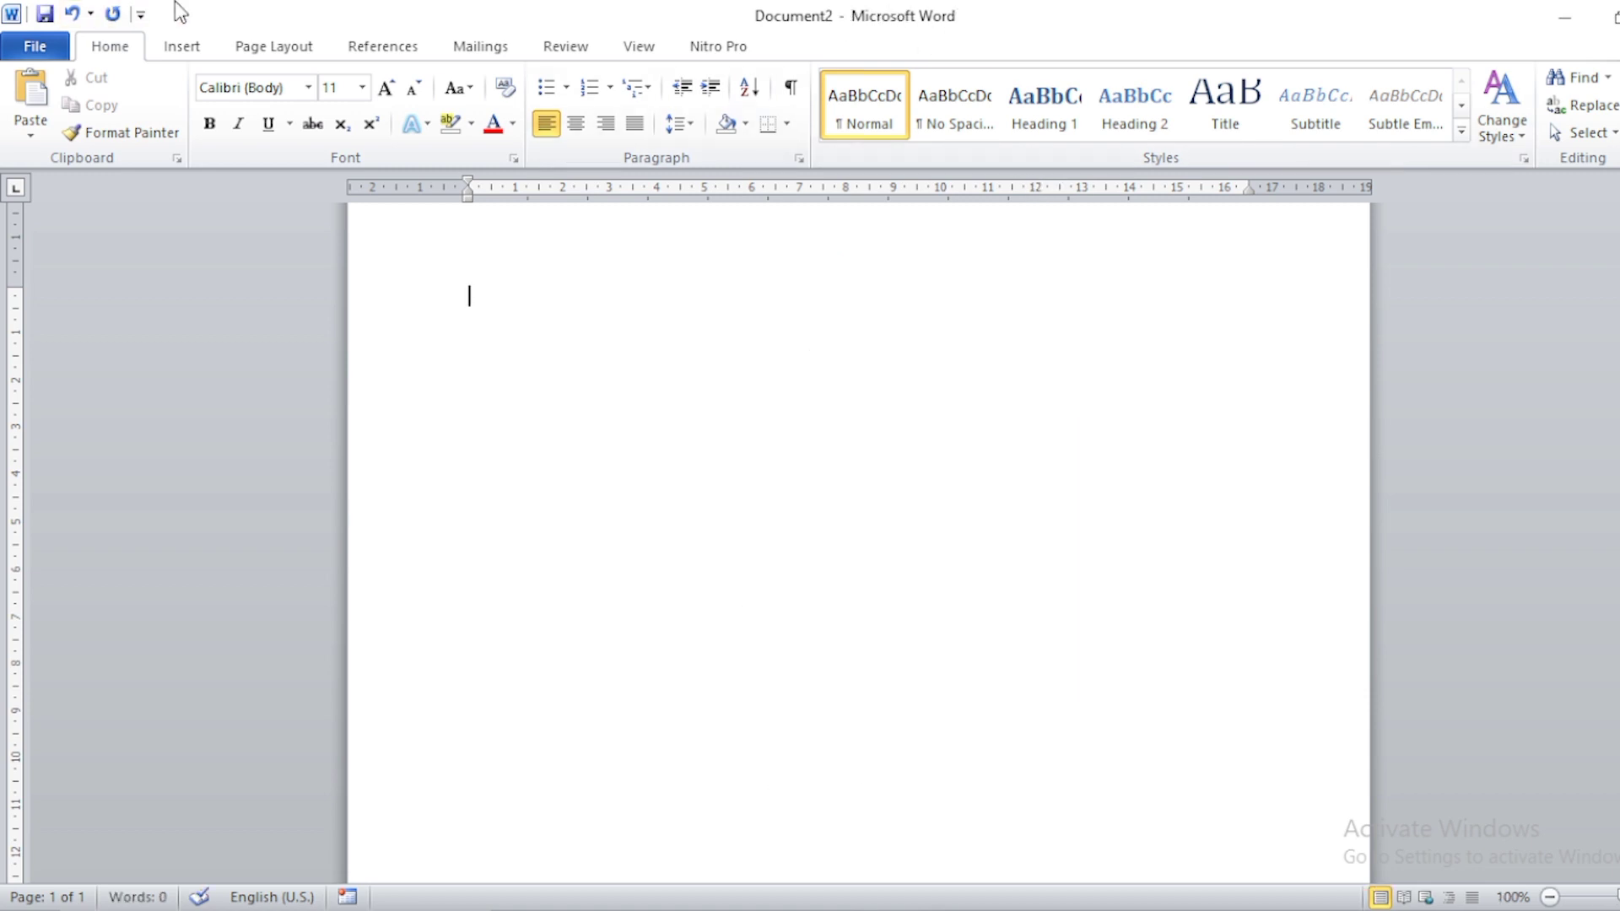
{"action": "left_click", "coordinate": [181, 47]}
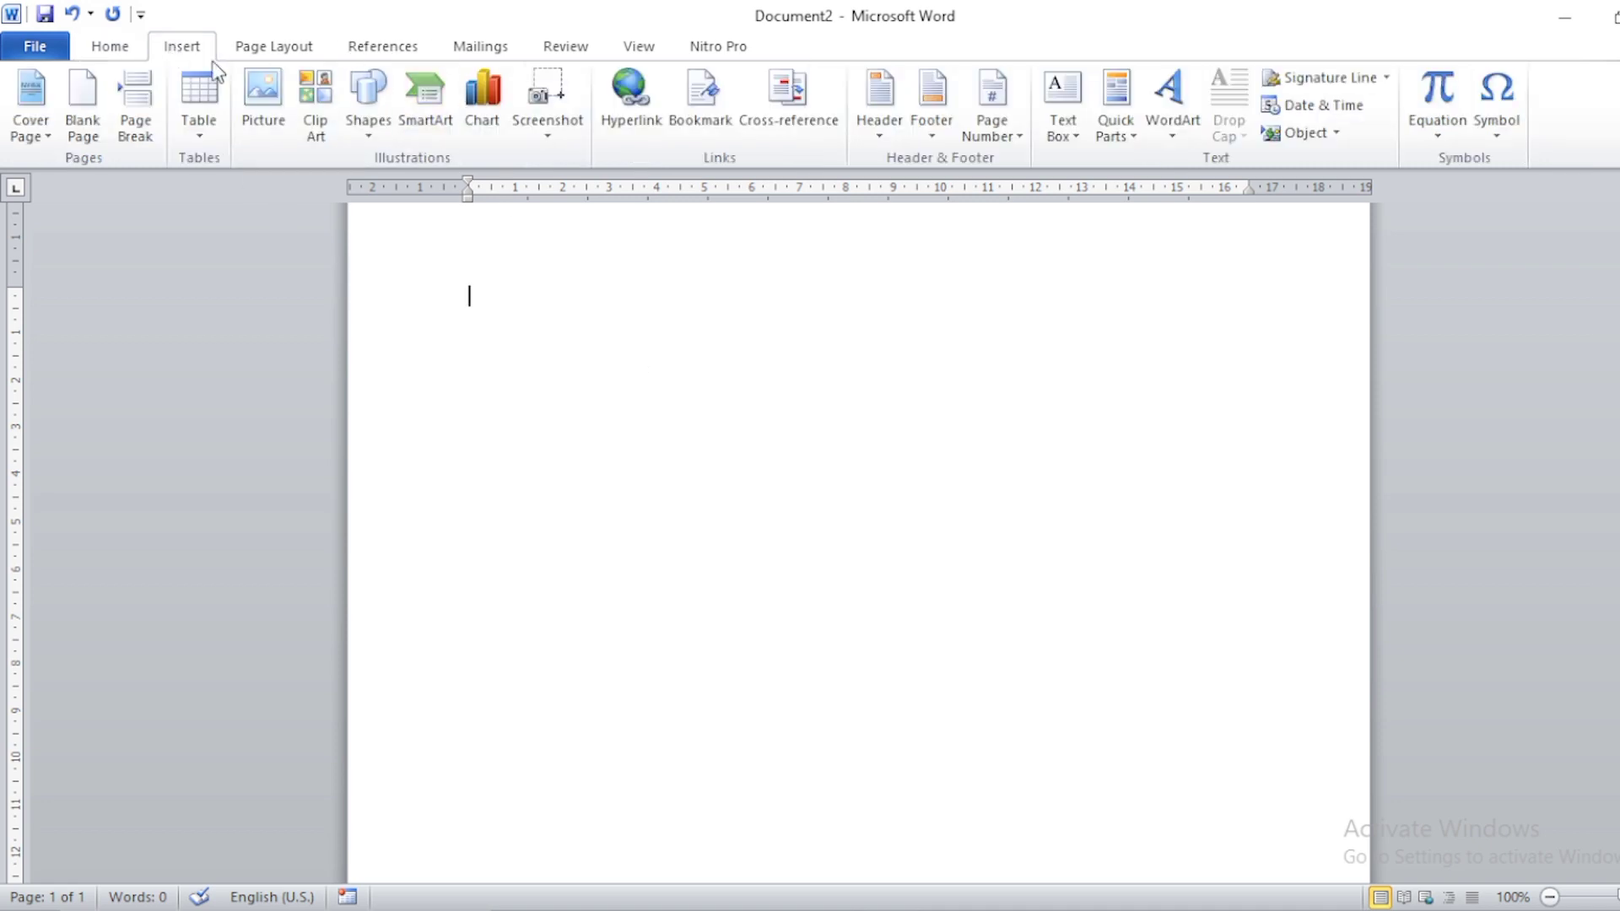
{"action": "left_click", "coordinate": [368, 93]}
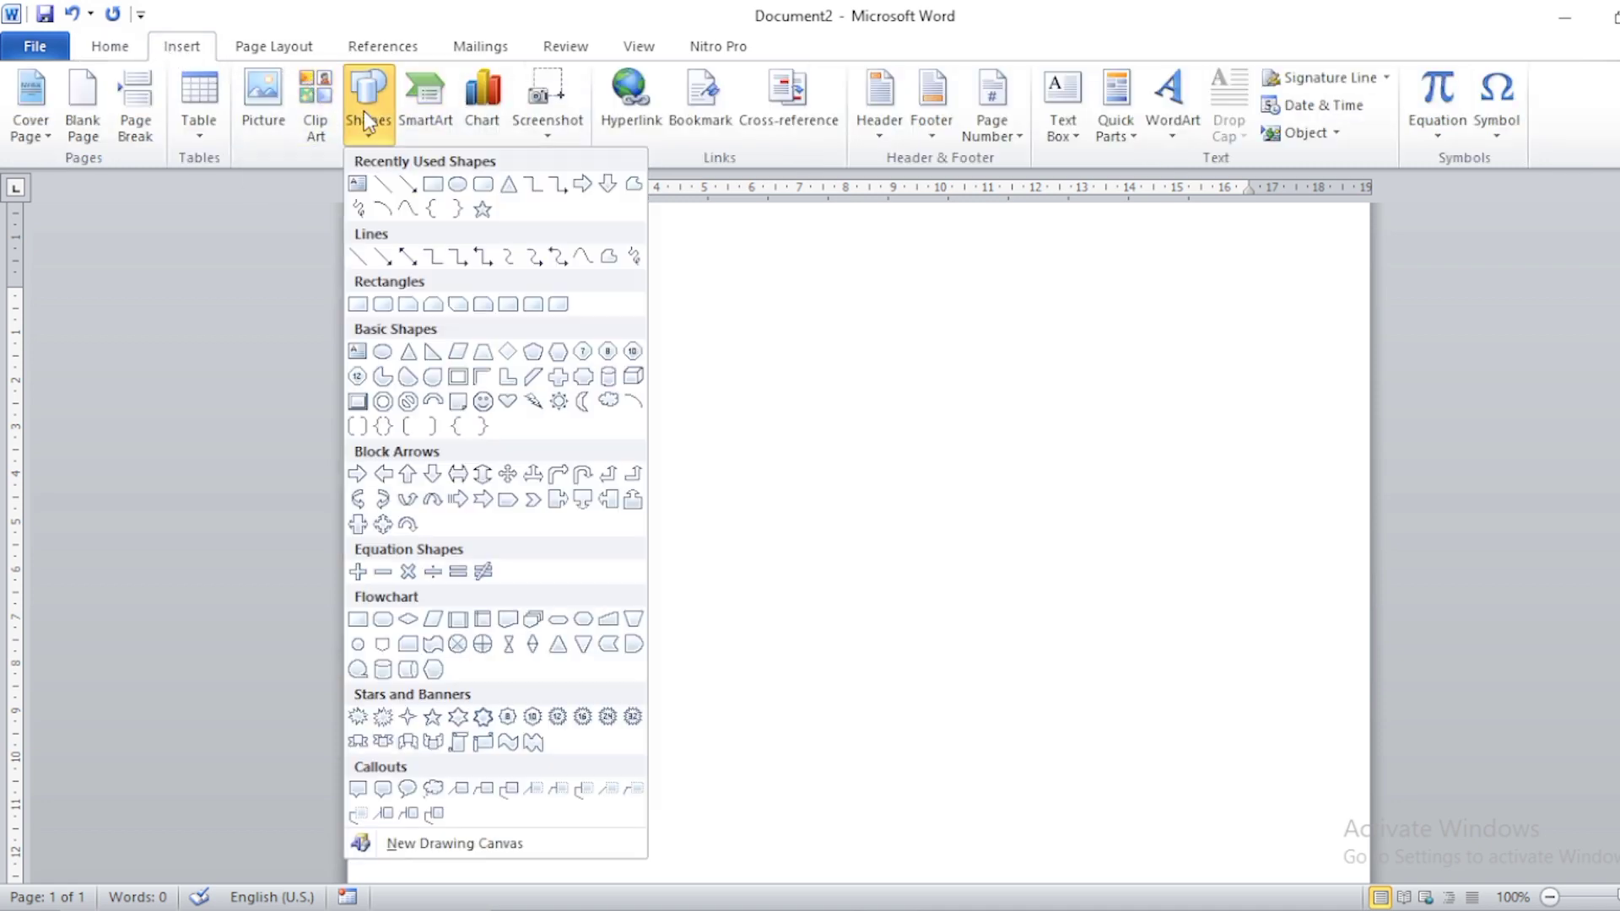
{"action": "left_click", "coordinate": [487, 215]}
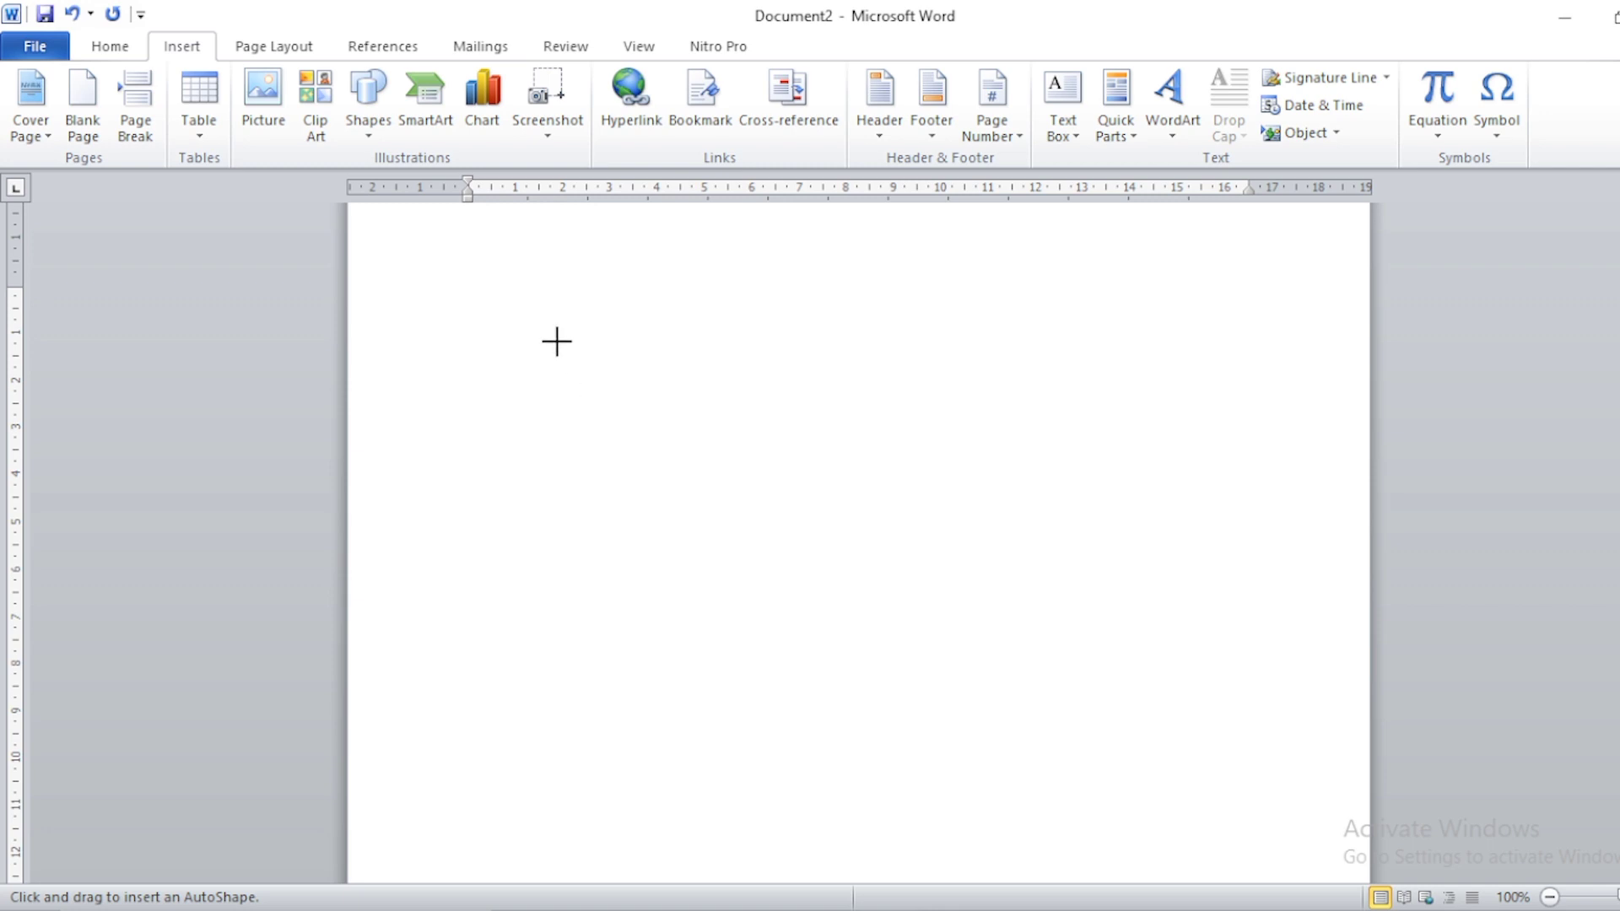
{"action": "mouse_move", "coordinate": [554, 339]}
{"action": "left_mouse_down"}
{"action": "mouse_move", "coordinate": [1074, 759]}
{"action": "mouse_move", "coordinate": [1021, 758]}
{"action": "left_mouse_up"}
{"action": "left_click_drag", "start_coordinate": [730, 583], "coordinate": [788, 557]}
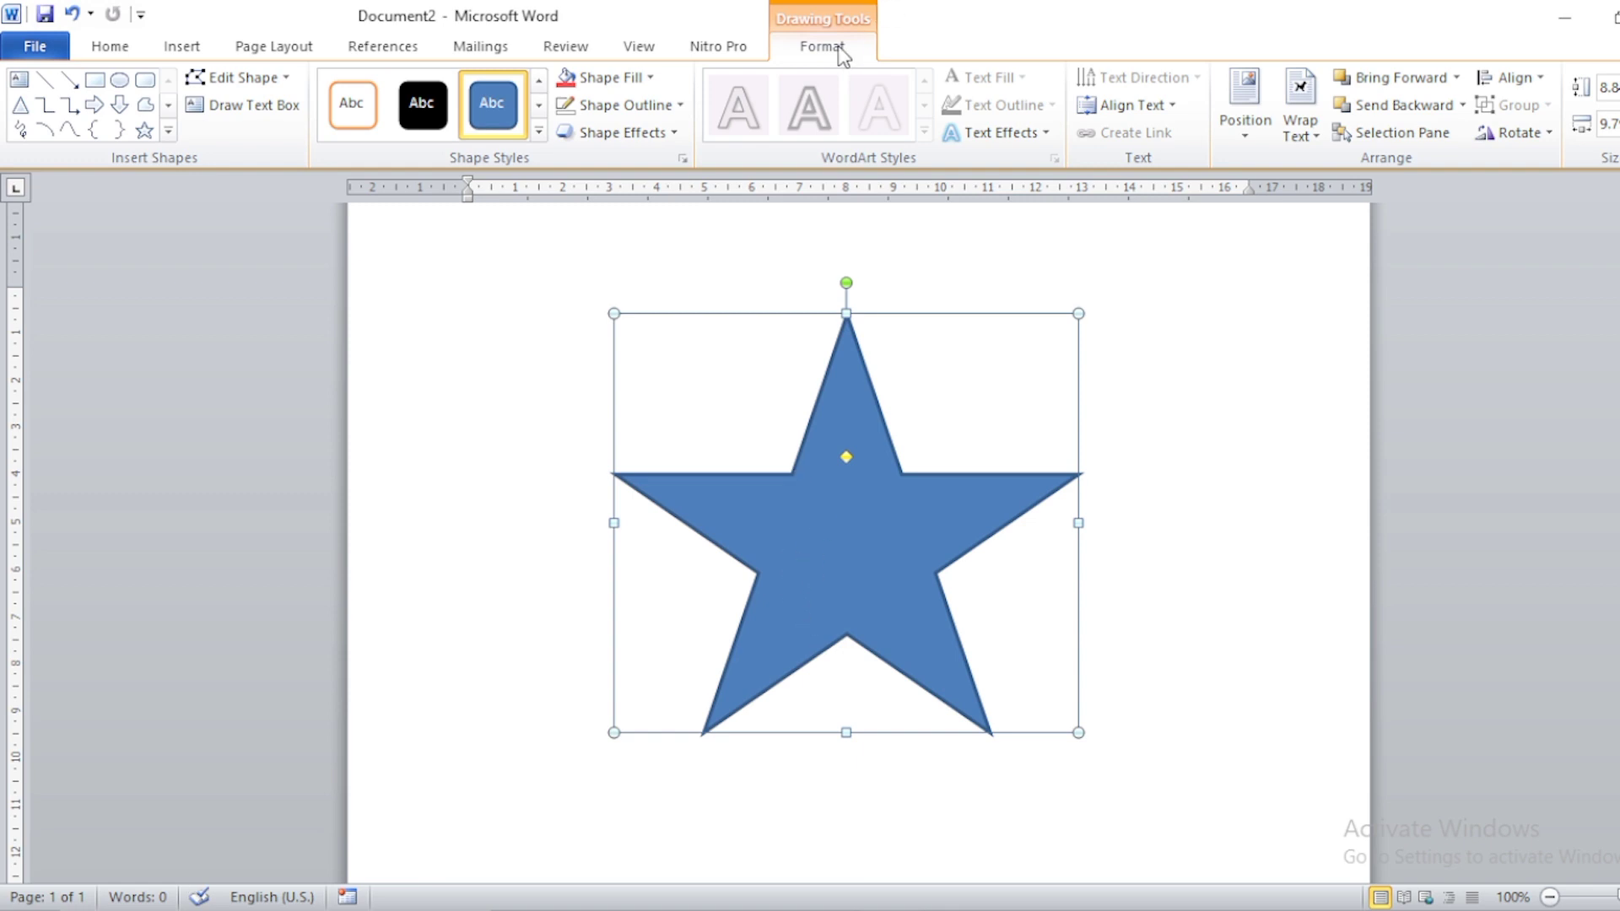
Step: Fill the star solid red and remove its outline
{"action": "left_click", "coordinate": [604, 77]}
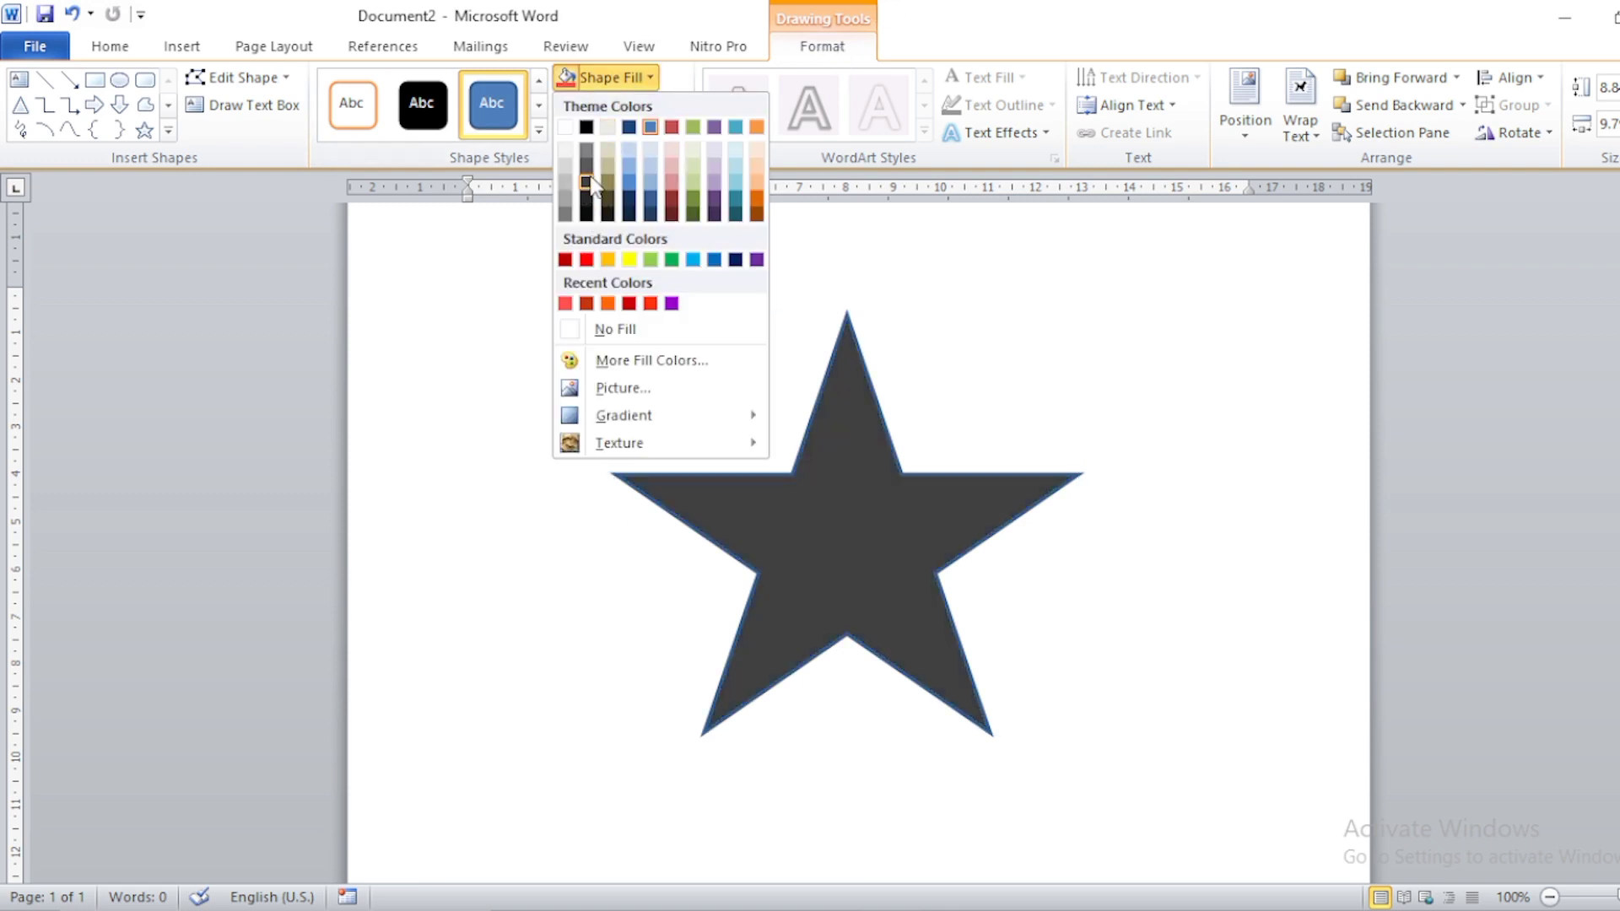
{"action": "left_click", "coordinate": [587, 259]}
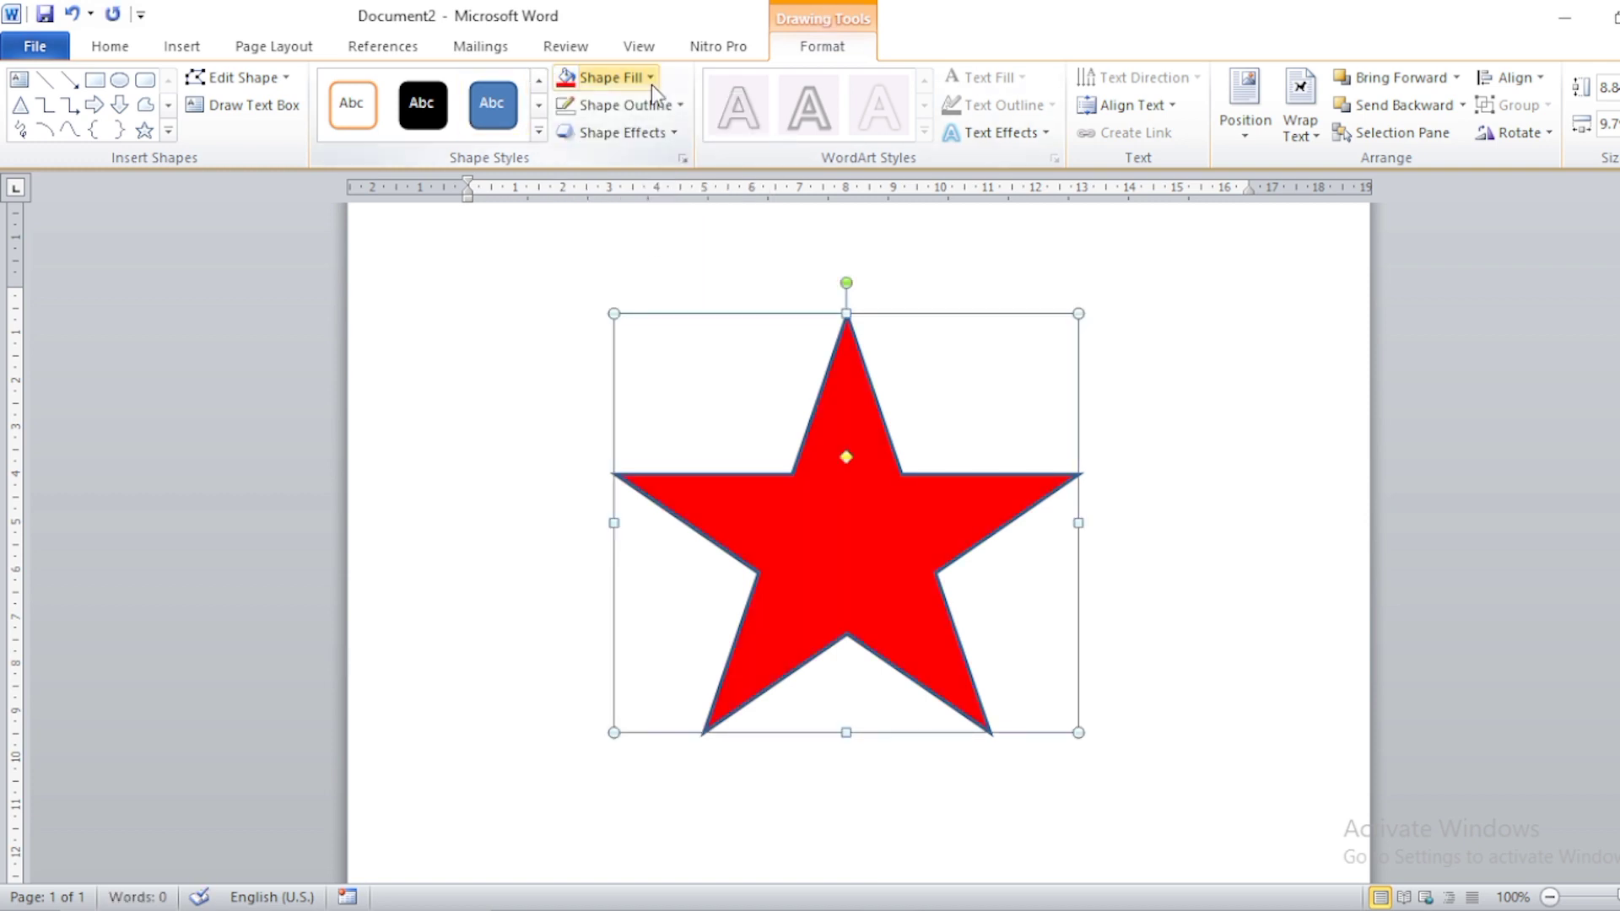
{"action": "left_click", "coordinate": [574, 105]}
{"action": "left_click", "coordinate": [1153, 464]}
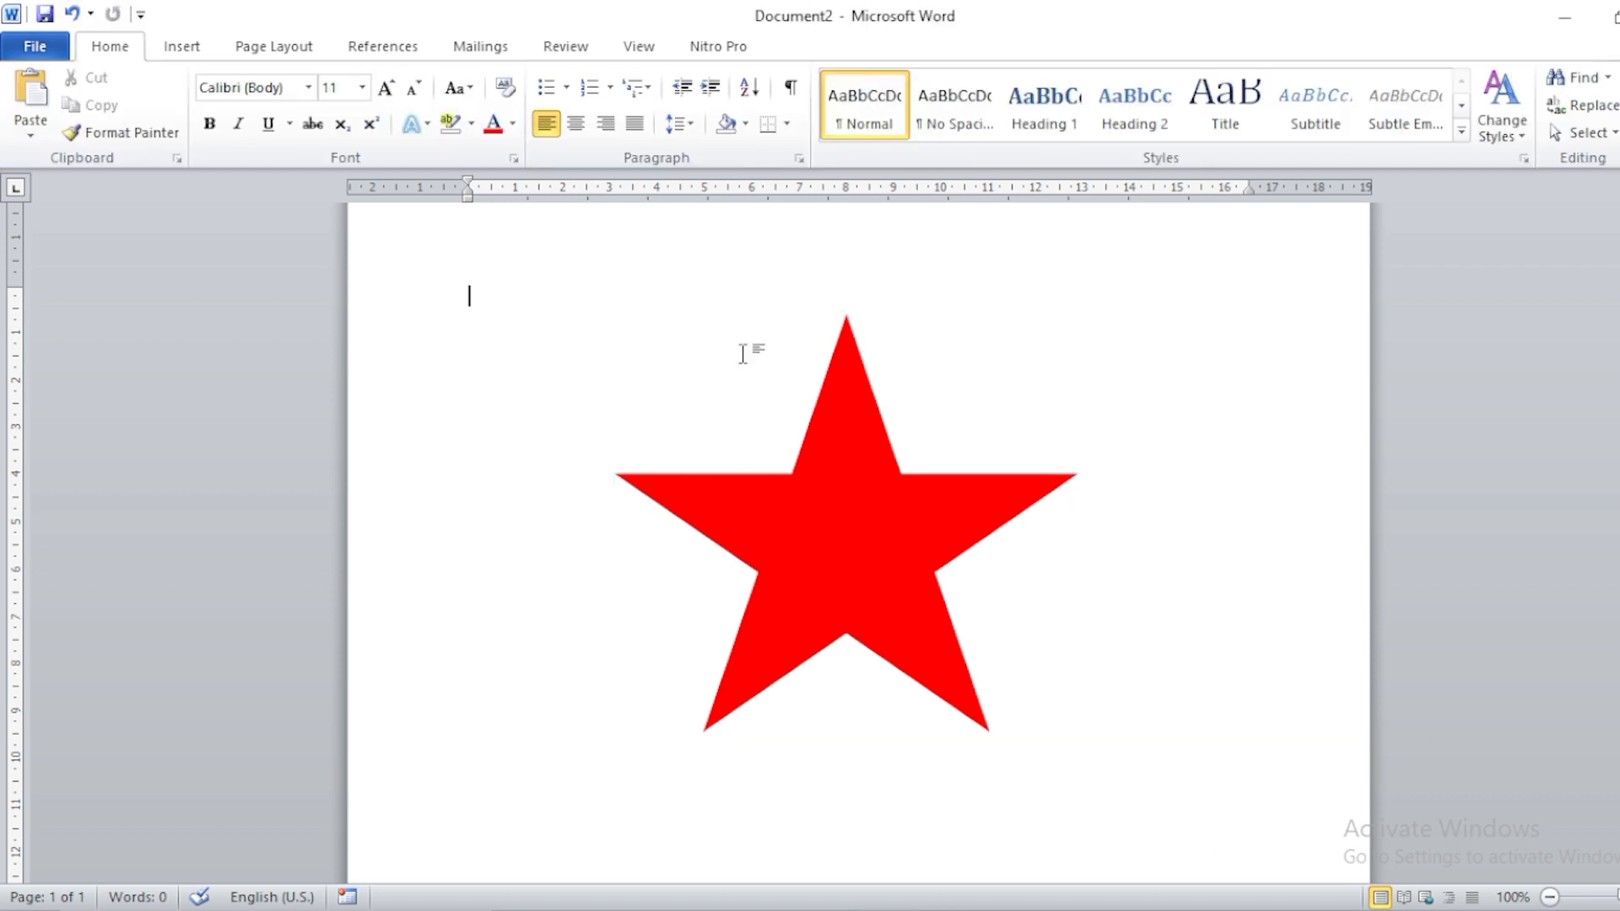
Step: Draw a thin freeform triangle from the star's top tip down its upper-right edge
{"action": "scroll", "coordinate": [938, 478], "scroll_direction": "up", "scroll_amount": 4, "text": "ctrl"}
{"action": "scroll", "coordinate": [938, 478], "scroll_direction": "up", "scroll_amount": 1, "text": "ctrl"}
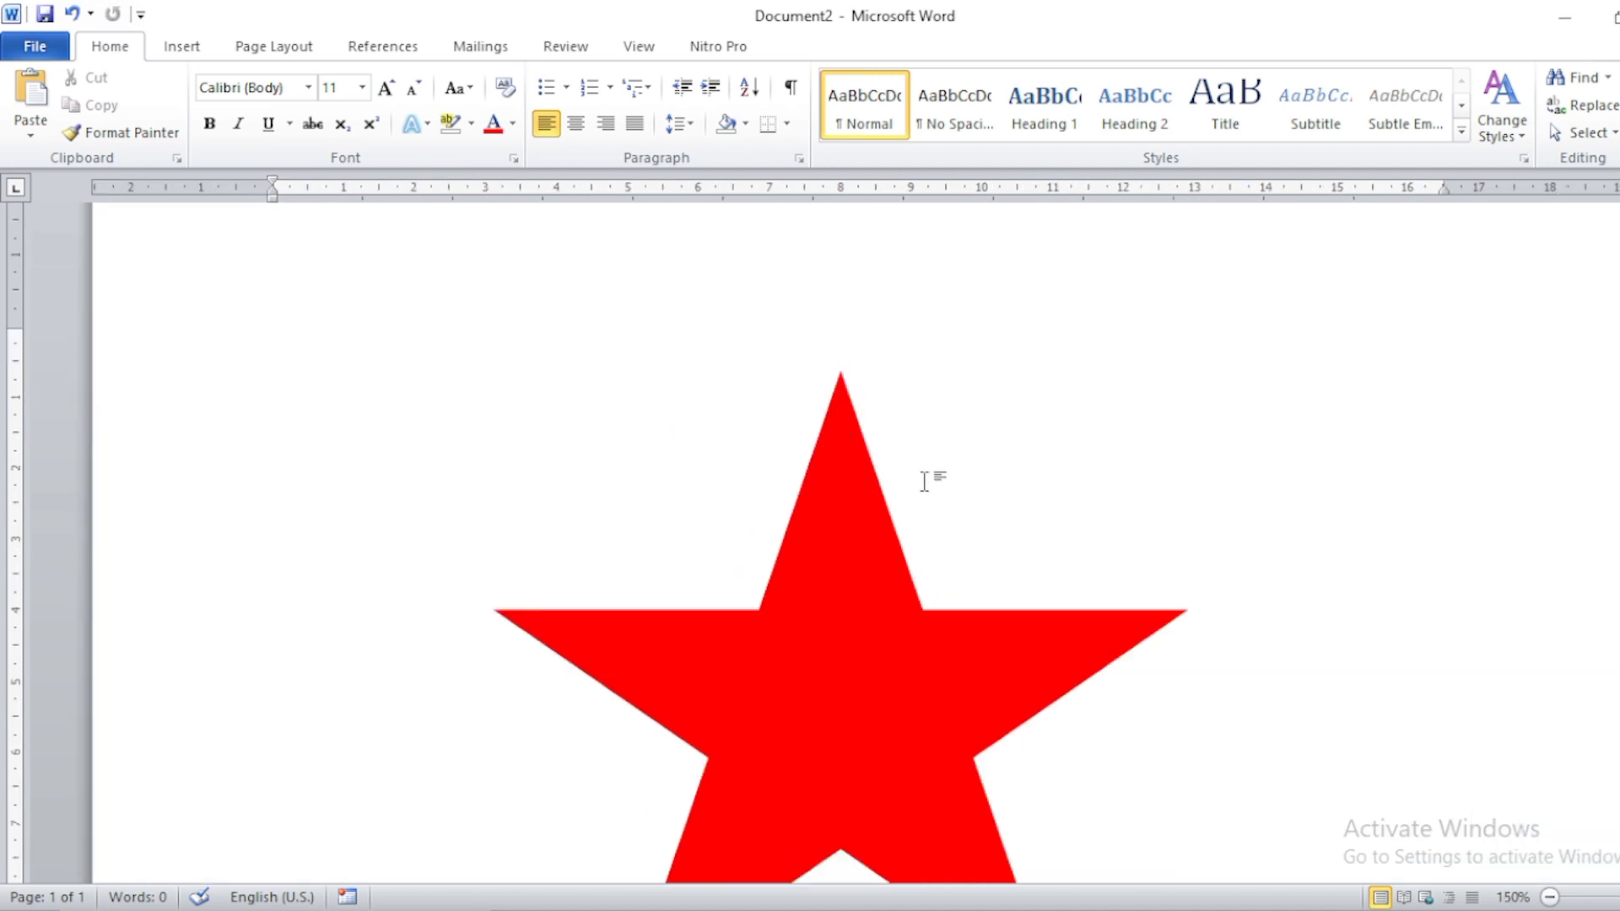
{"action": "left_click", "coordinate": [172, 56]}
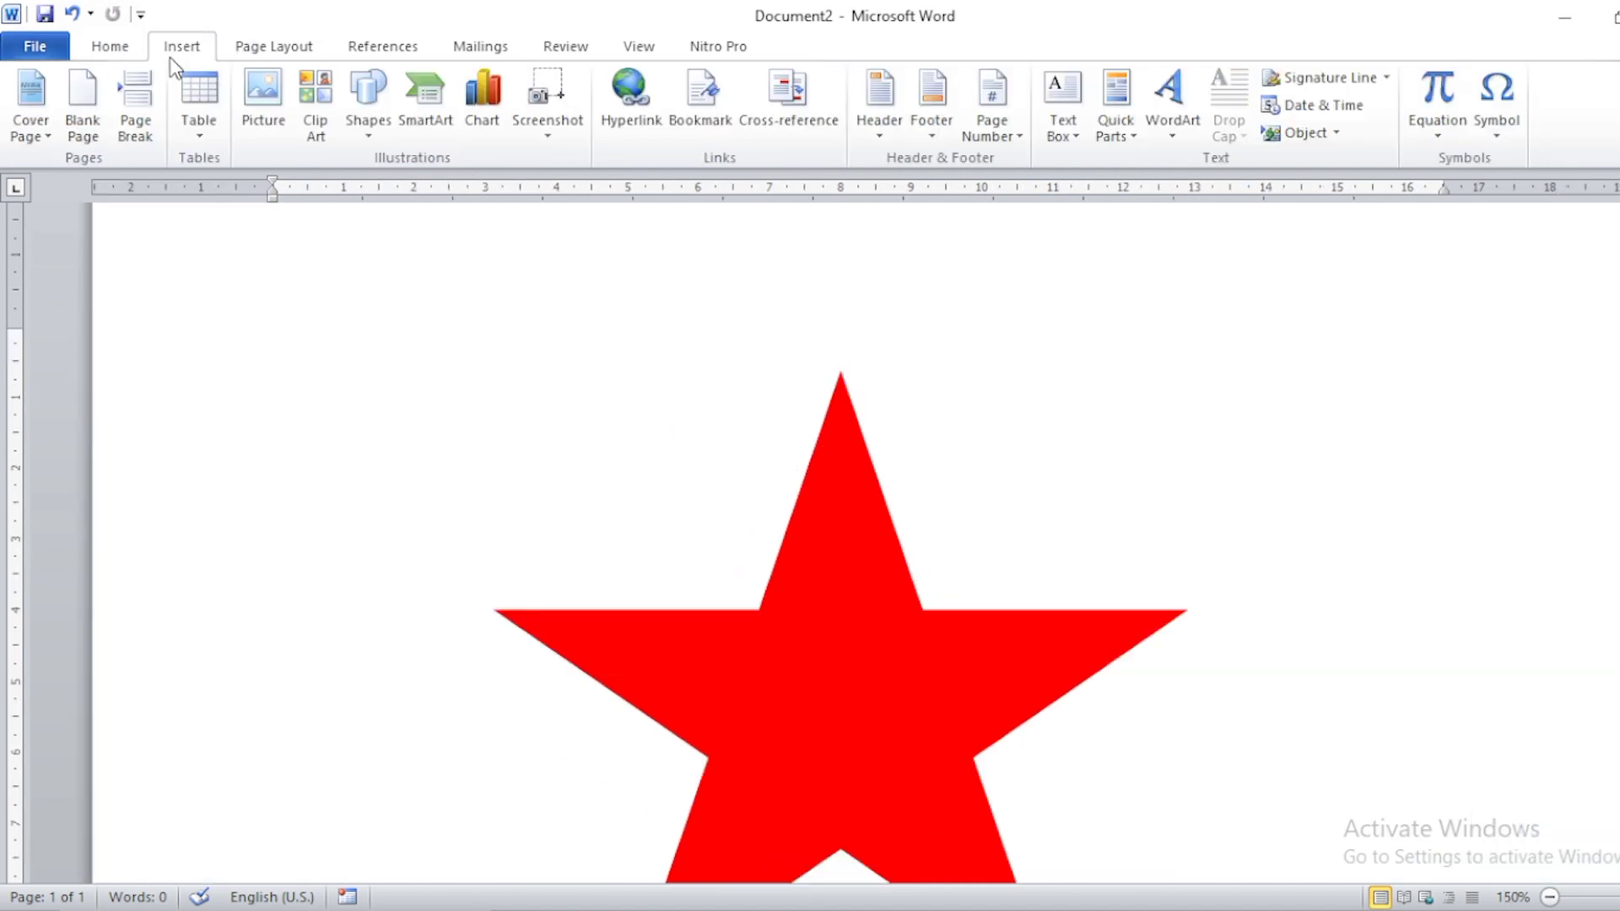
{"action": "left_click", "coordinate": [367, 118]}
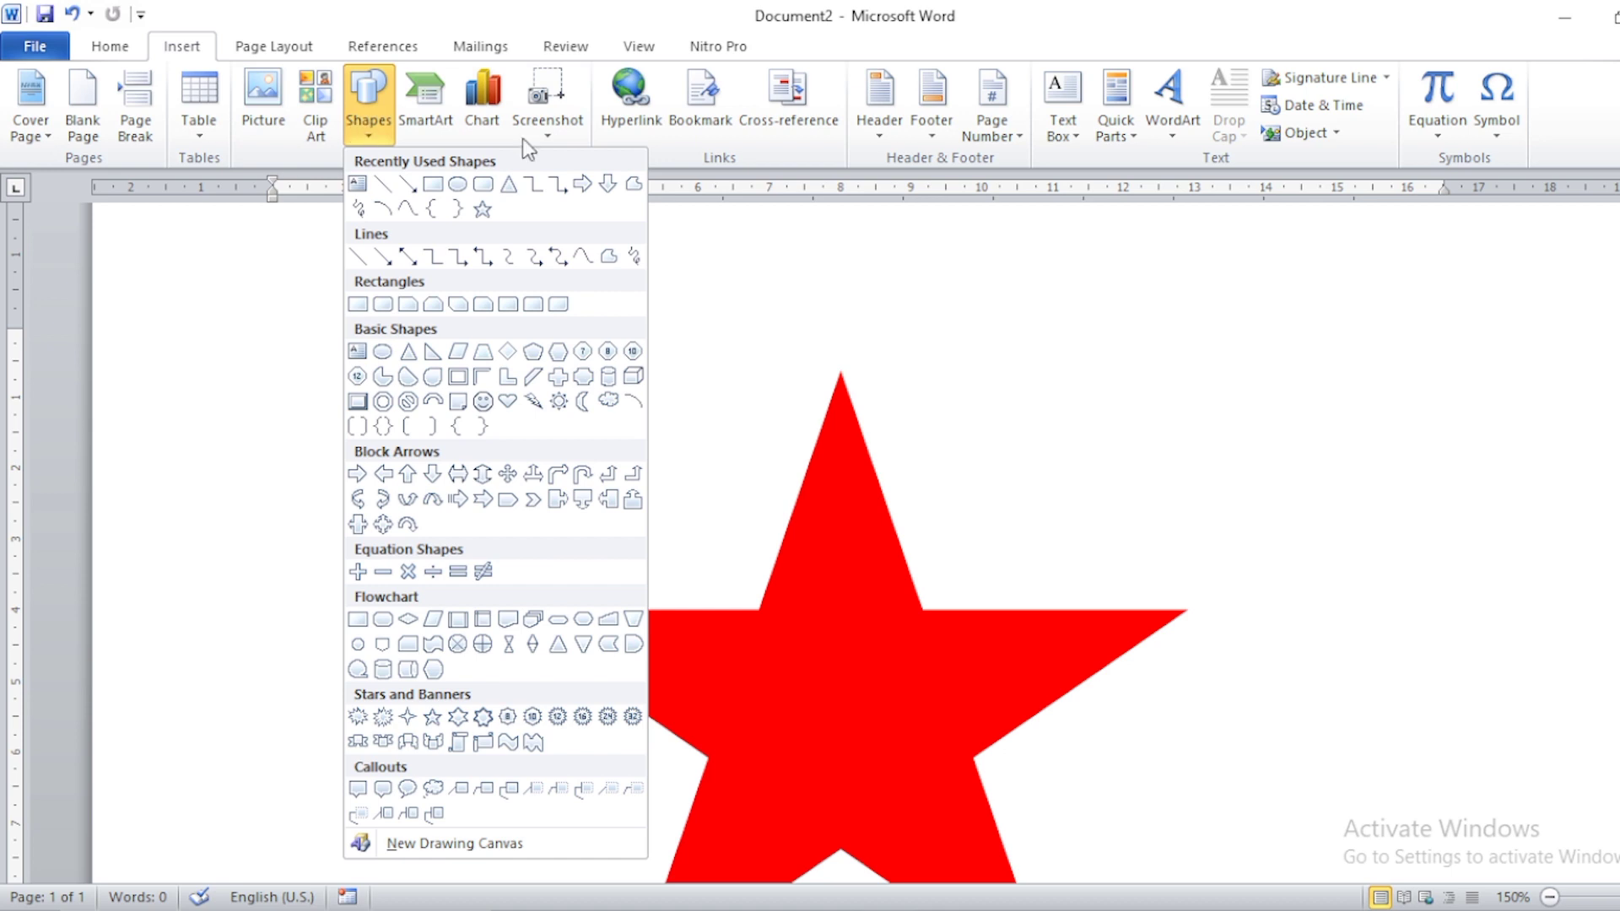
{"action": "left_click", "coordinate": [631, 185]}
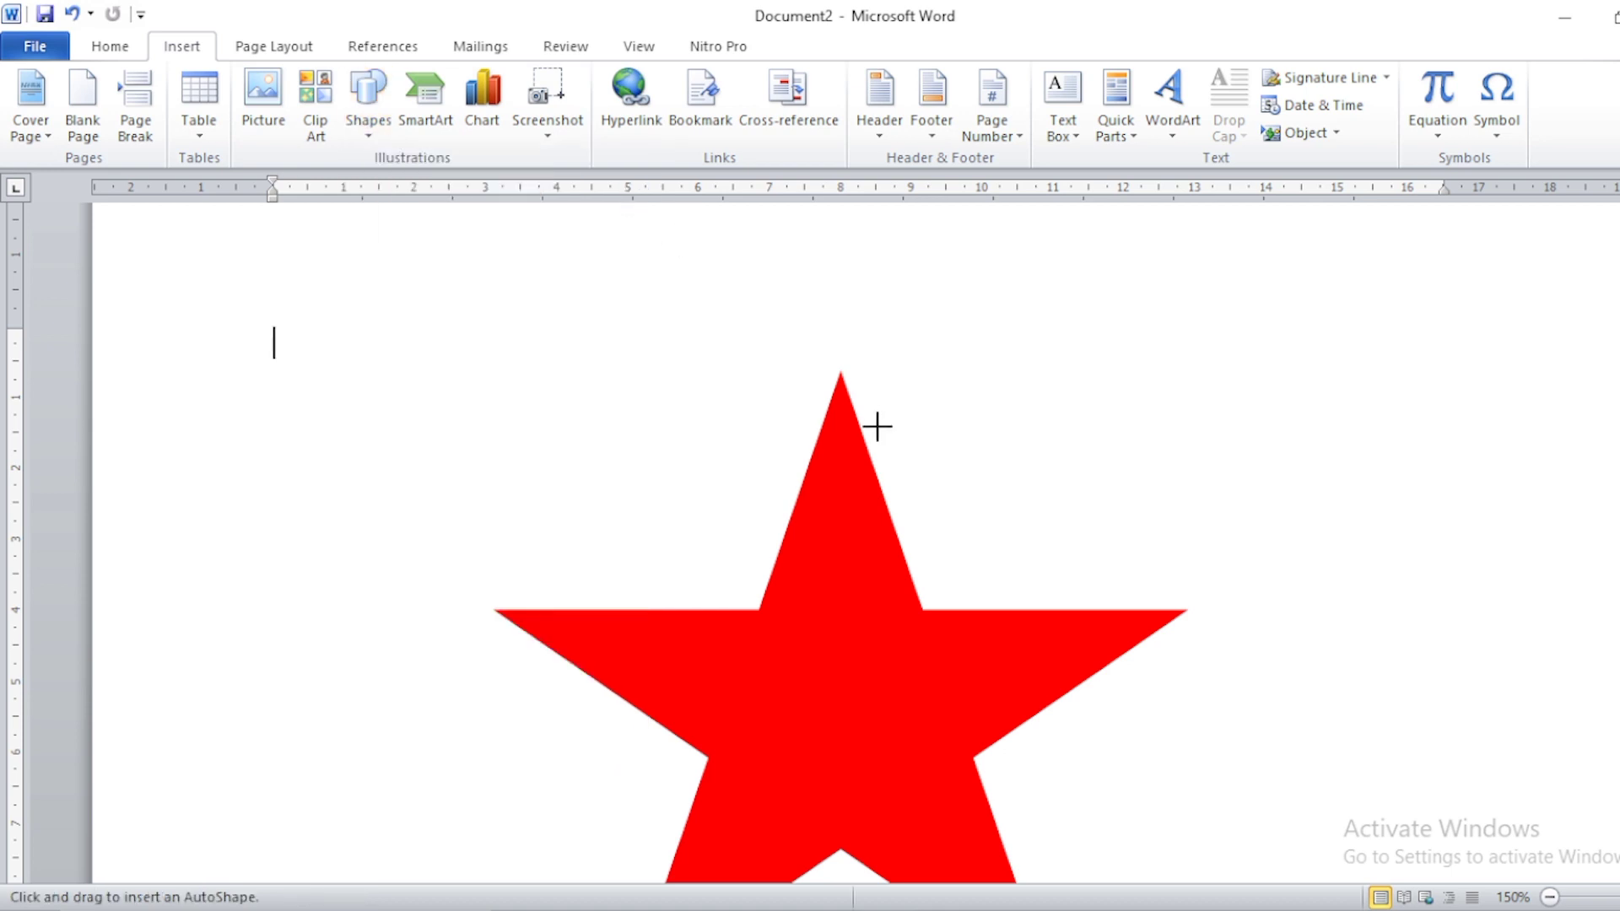
{"action": "left_click", "coordinate": [839, 371]}
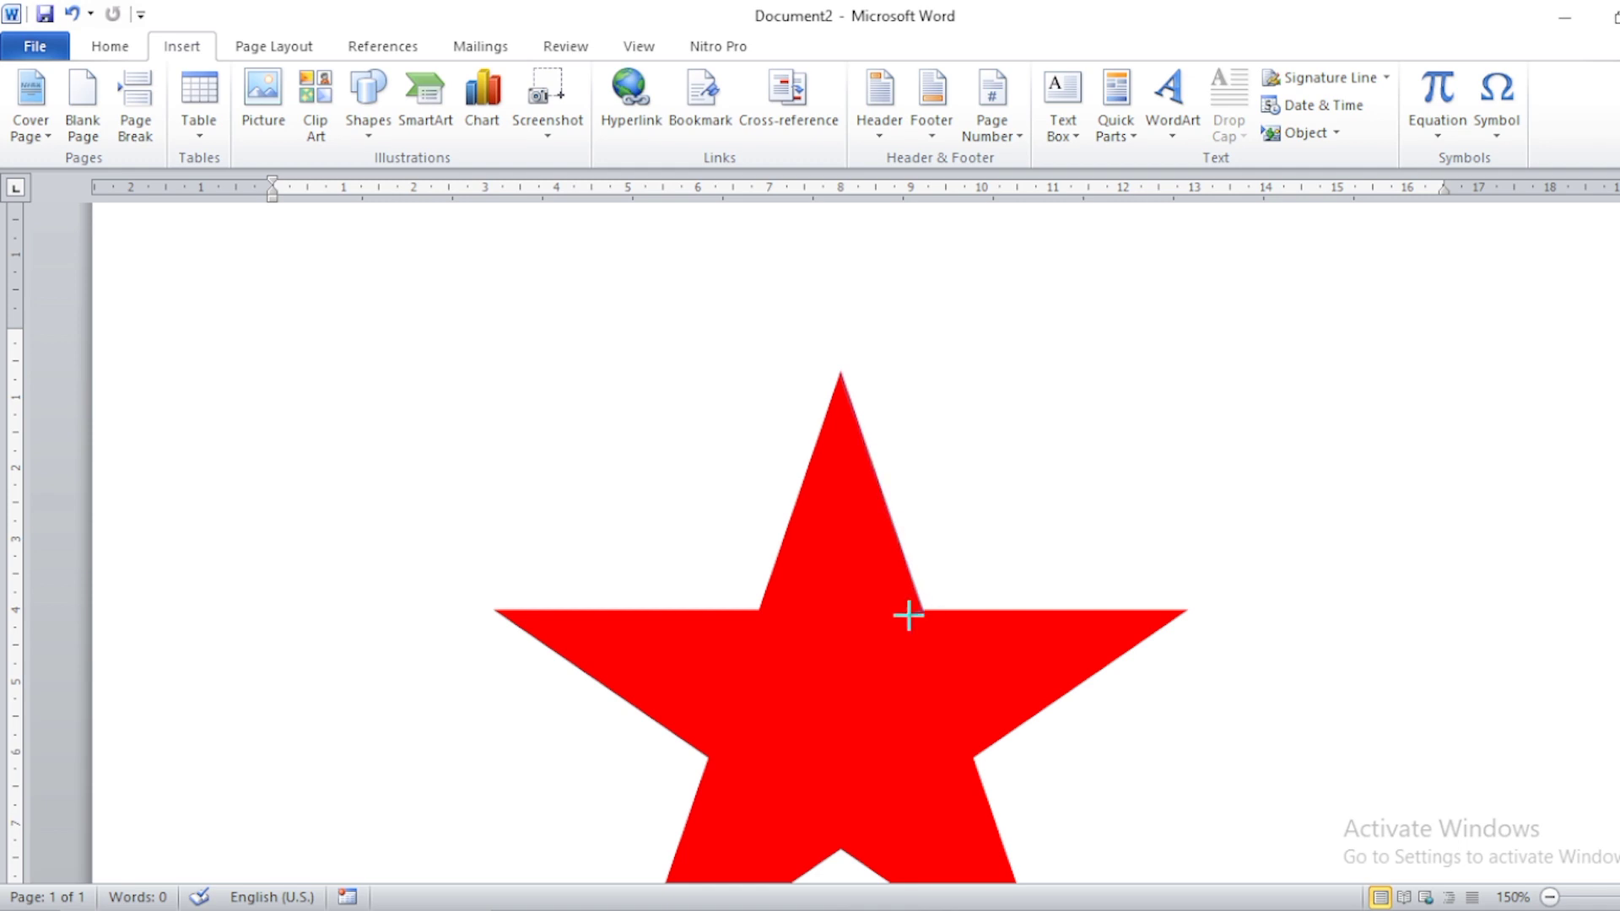
{"action": "double_click", "coordinate": [905, 627]}
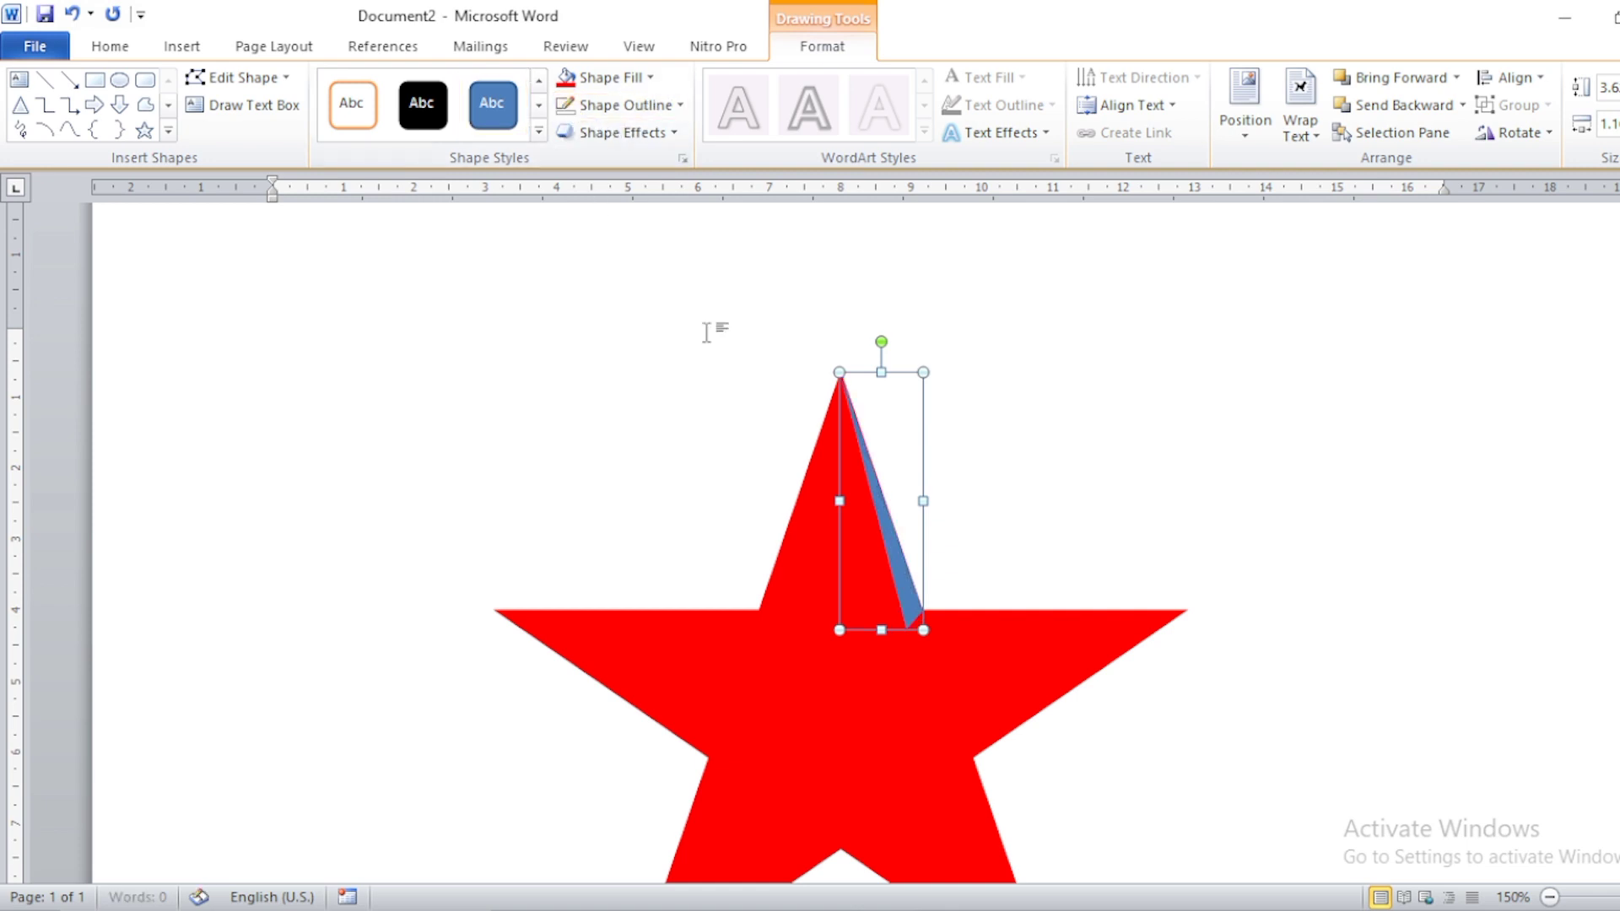
{"action": "left_click", "coordinate": [1065, 490]}
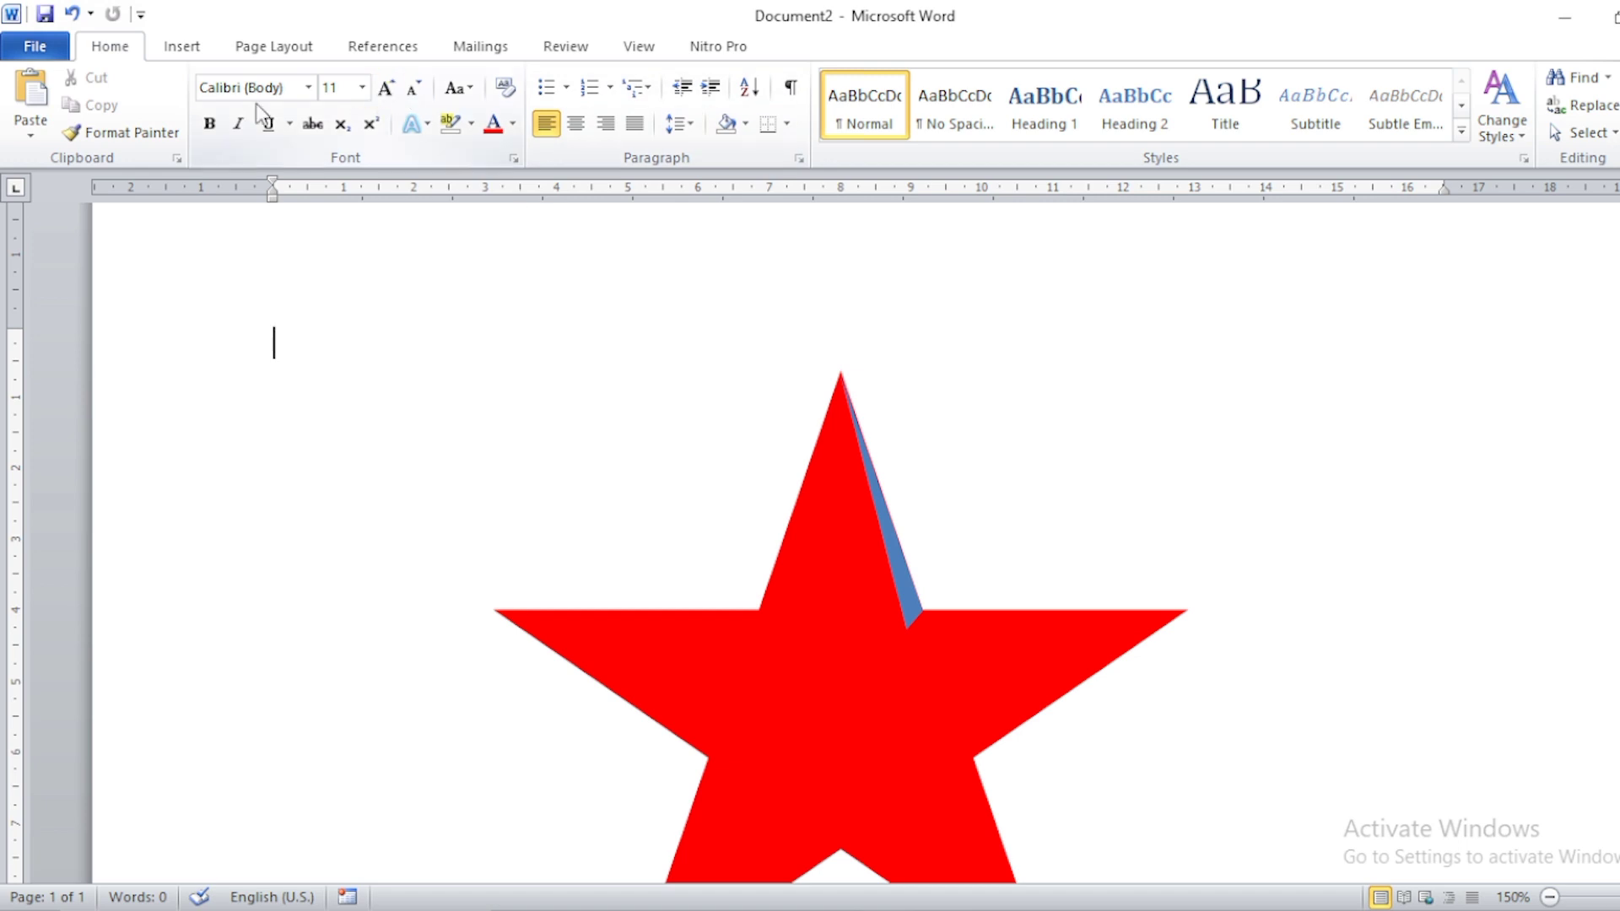
Step: Draw a freeform sliver from the inner corner to the right tip along the right arm's top edge
{"action": "left_click", "coordinate": [187, 52]}
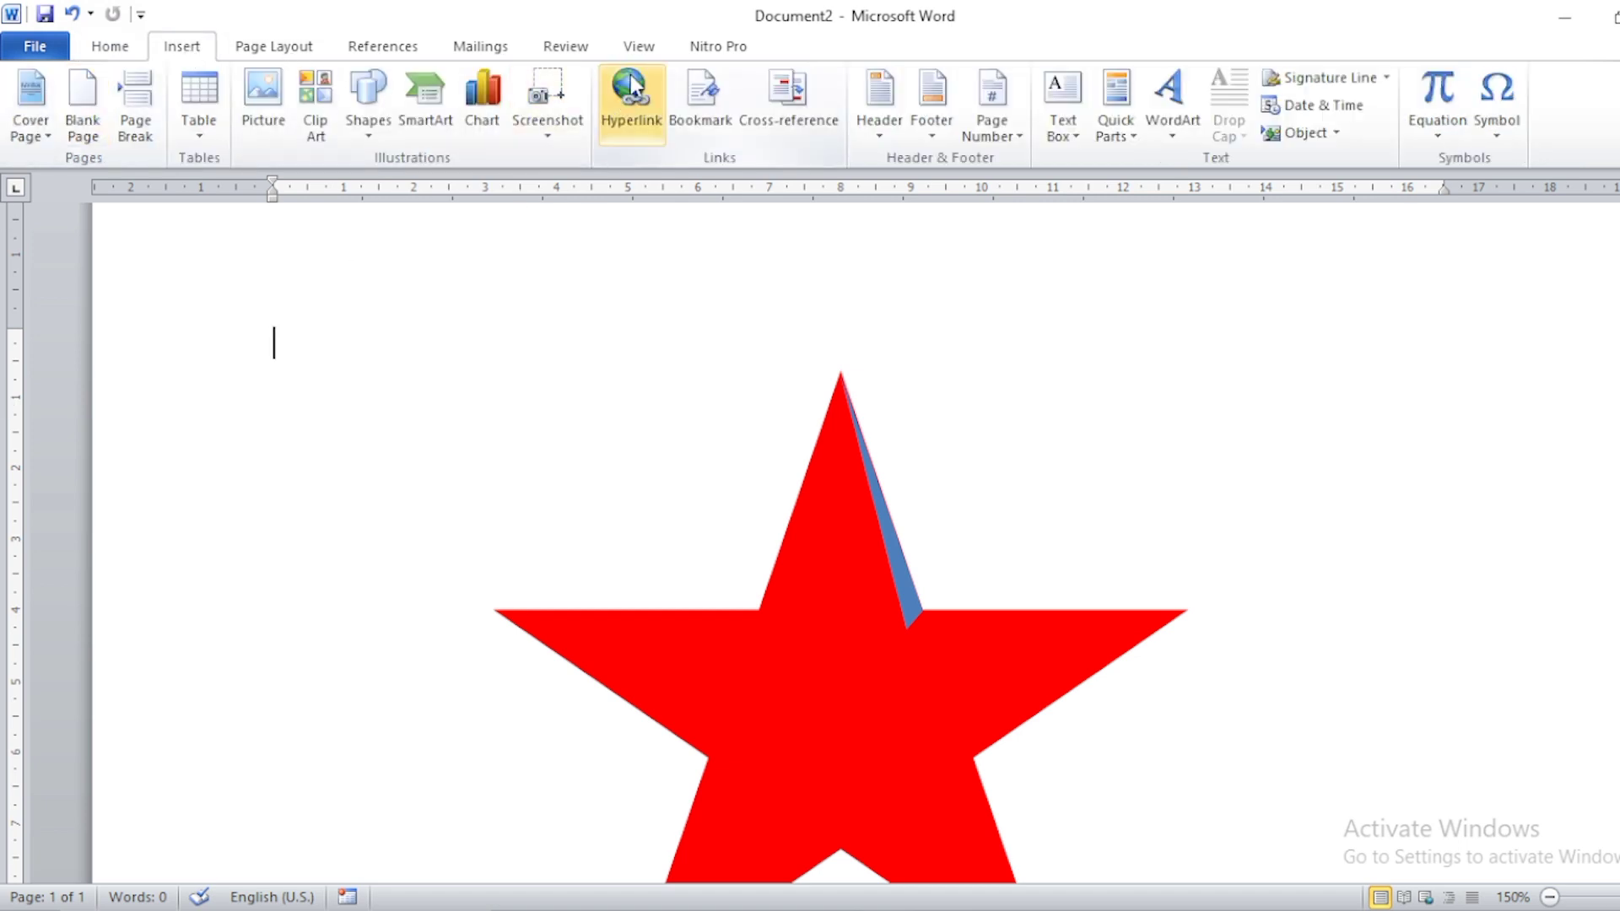
{"action": "left_click", "coordinate": [386, 108]}
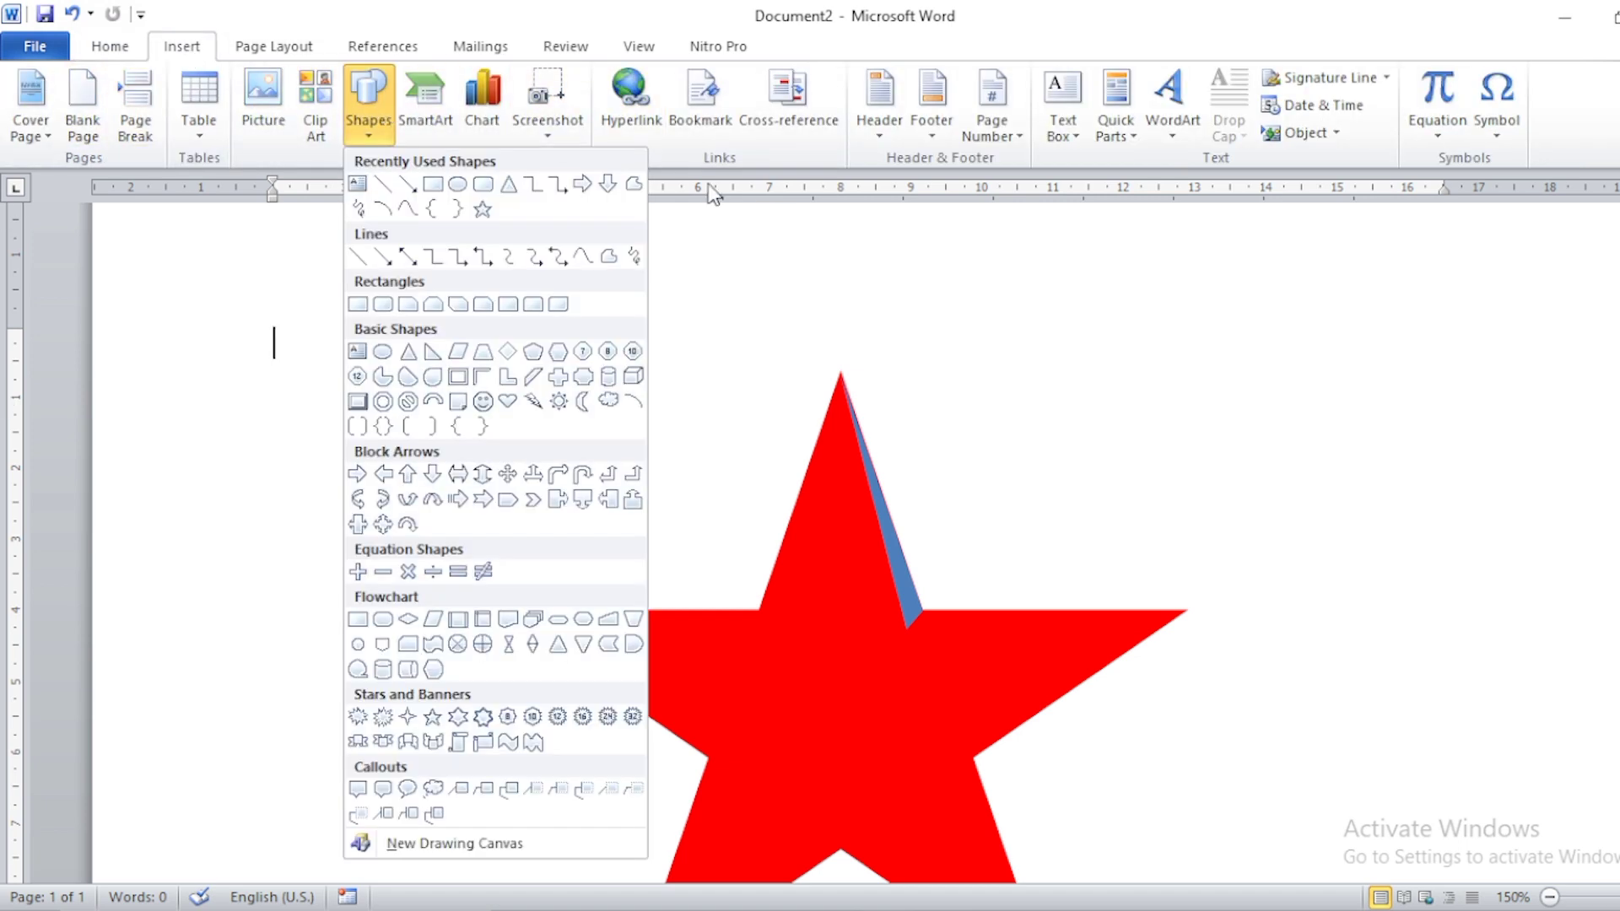
{"action": "left_click", "coordinate": [634, 183]}
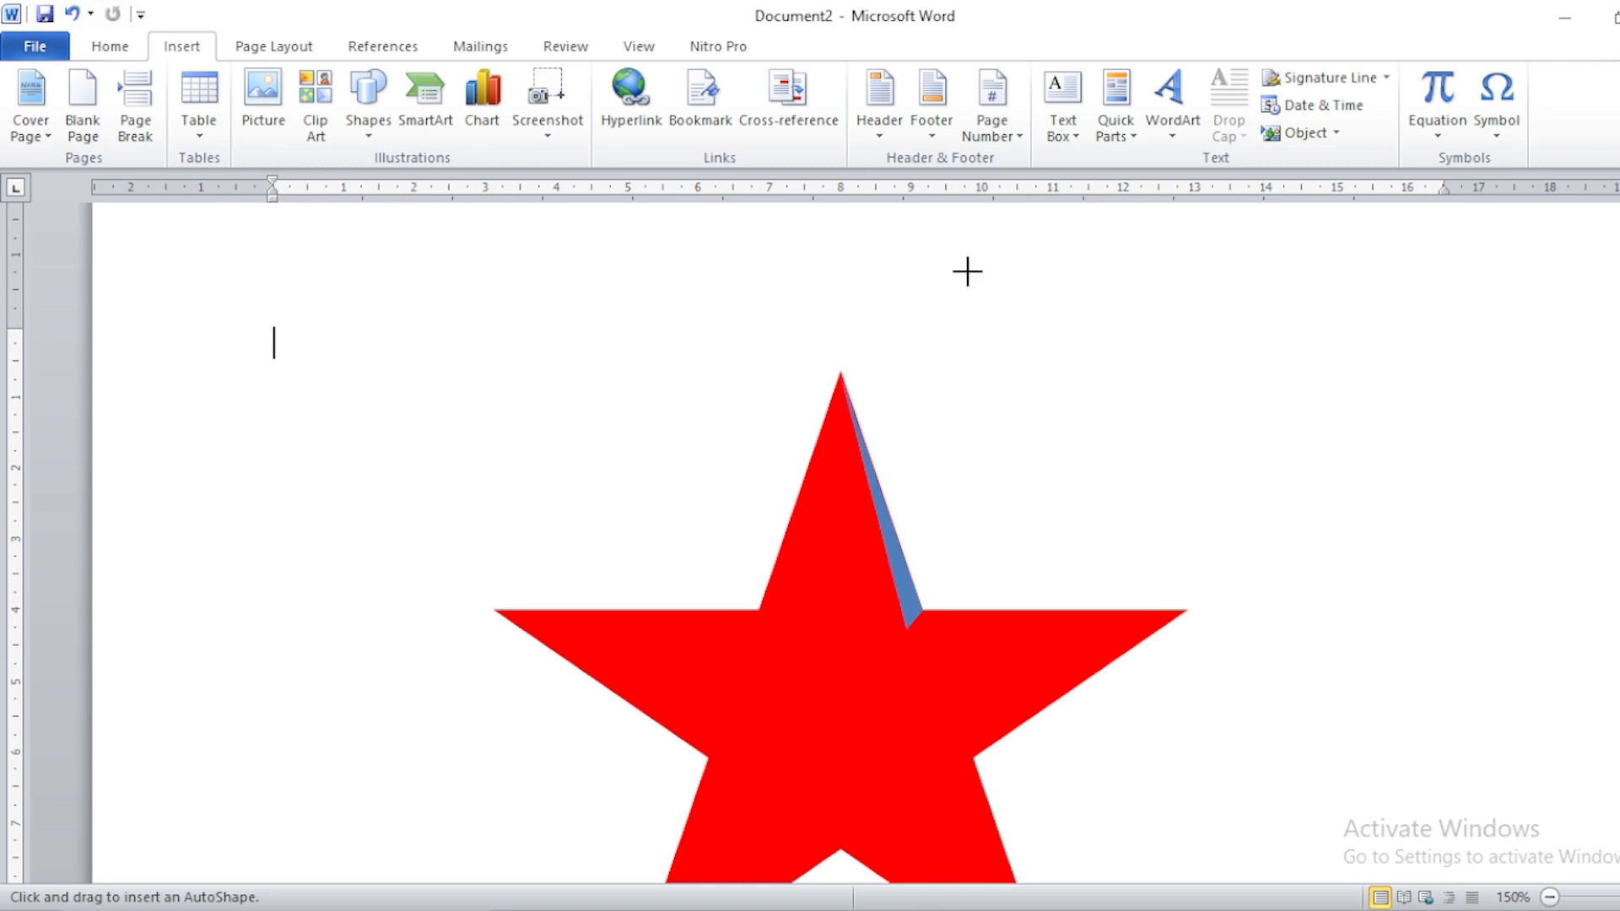
{"action": "left_click", "coordinate": [921, 610]}
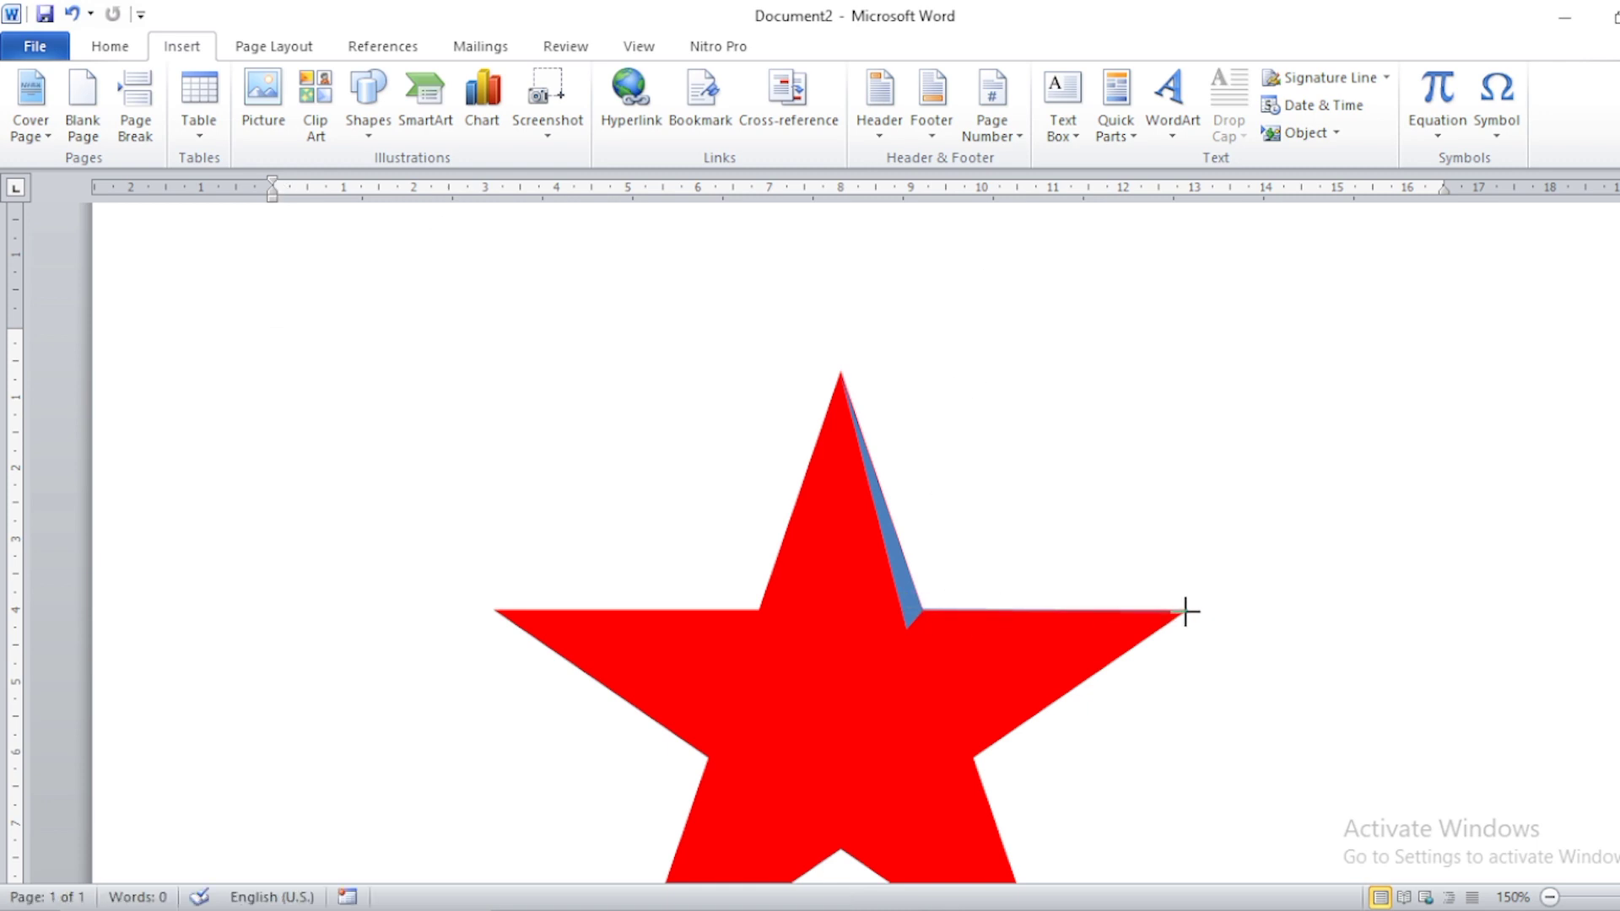
{"action": "left_click", "coordinate": [1186, 611]}
{"action": "left_click", "coordinate": [923, 607]}
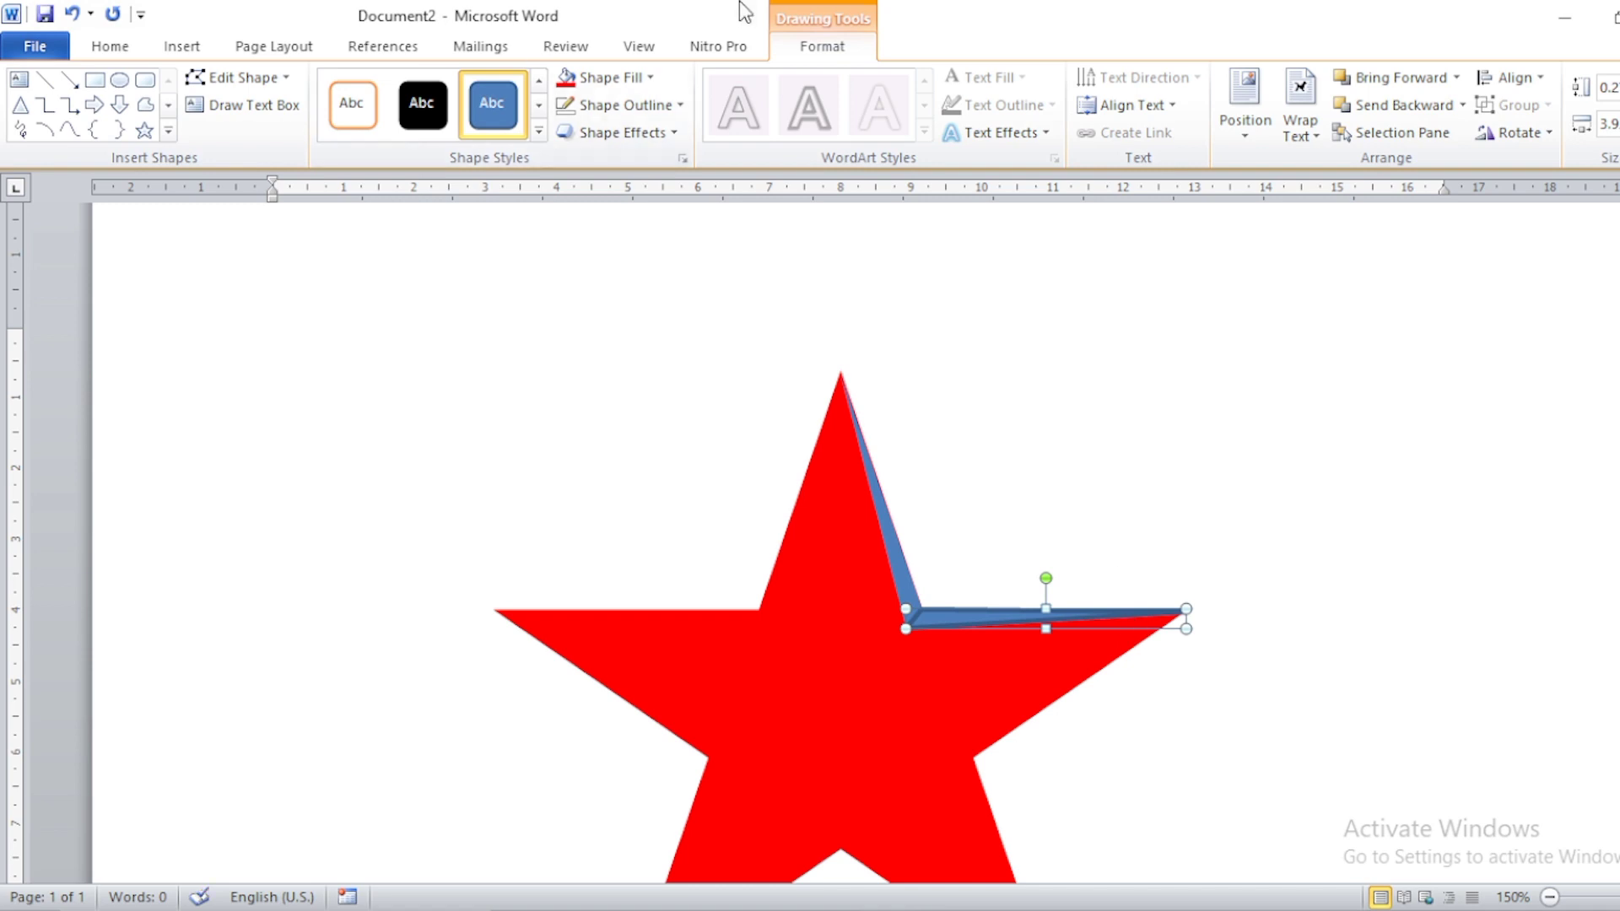
Step: Fill the new sliver purple, then select the first blue sliver
{"action": "left_click", "coordinate": [649, 78]}
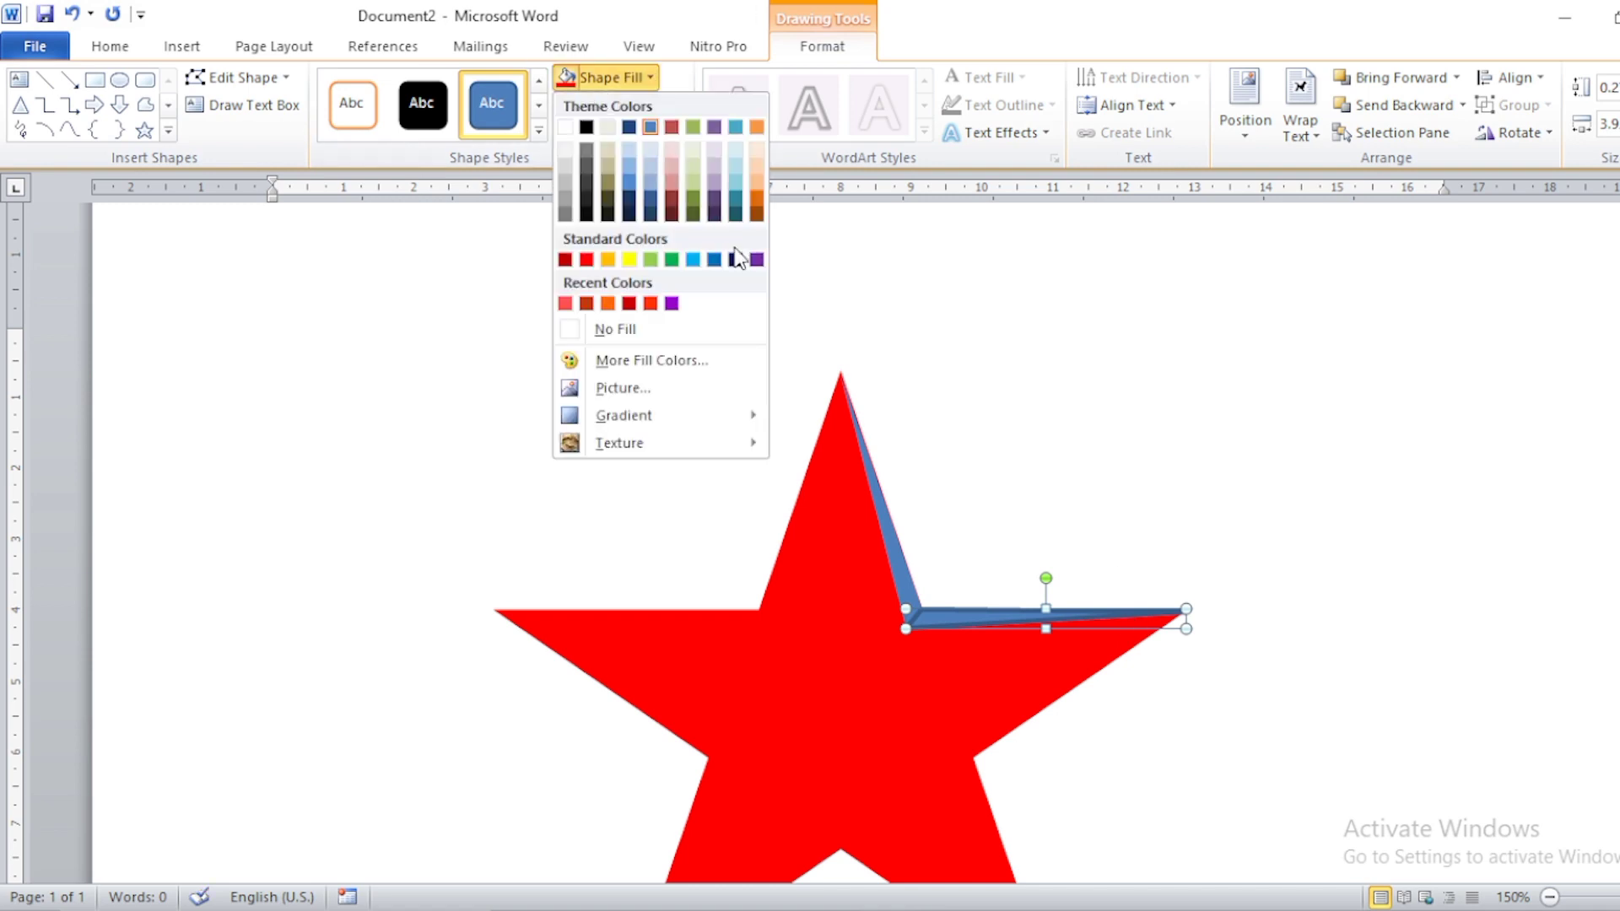
{"action": "left_click", "coordinate": [672, 303]}
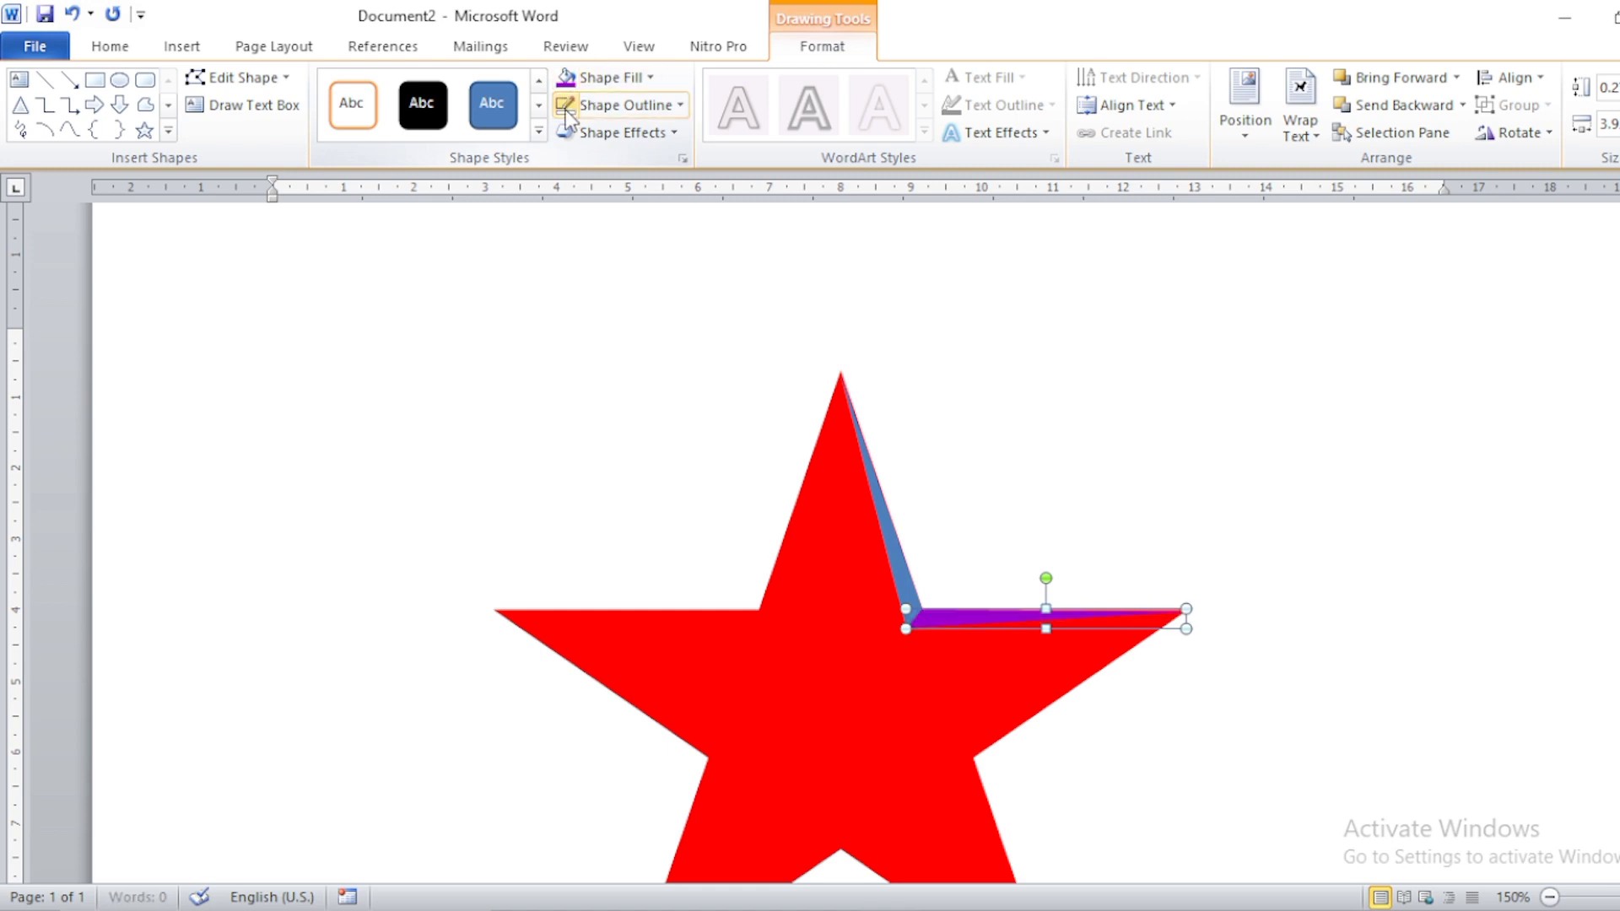
{"action": "left_click", "coordinate": [888, 531]}
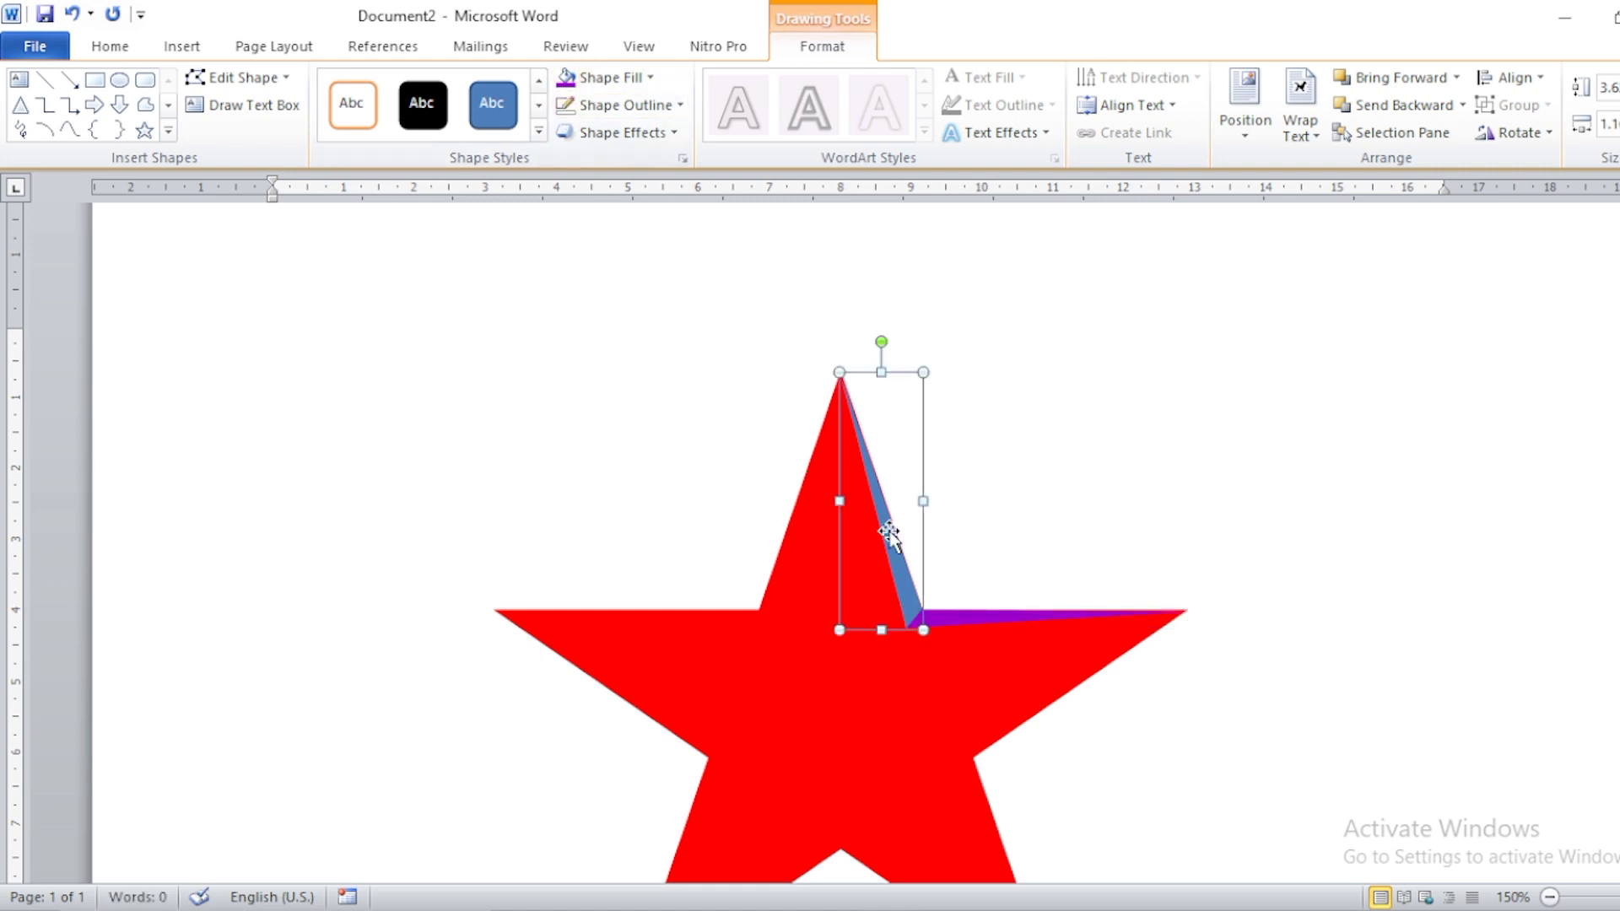
Step: Replace the first sliver's blue fill with a linear red gradient fill
{"action": "right_click", "coordinate": [891, 534]}
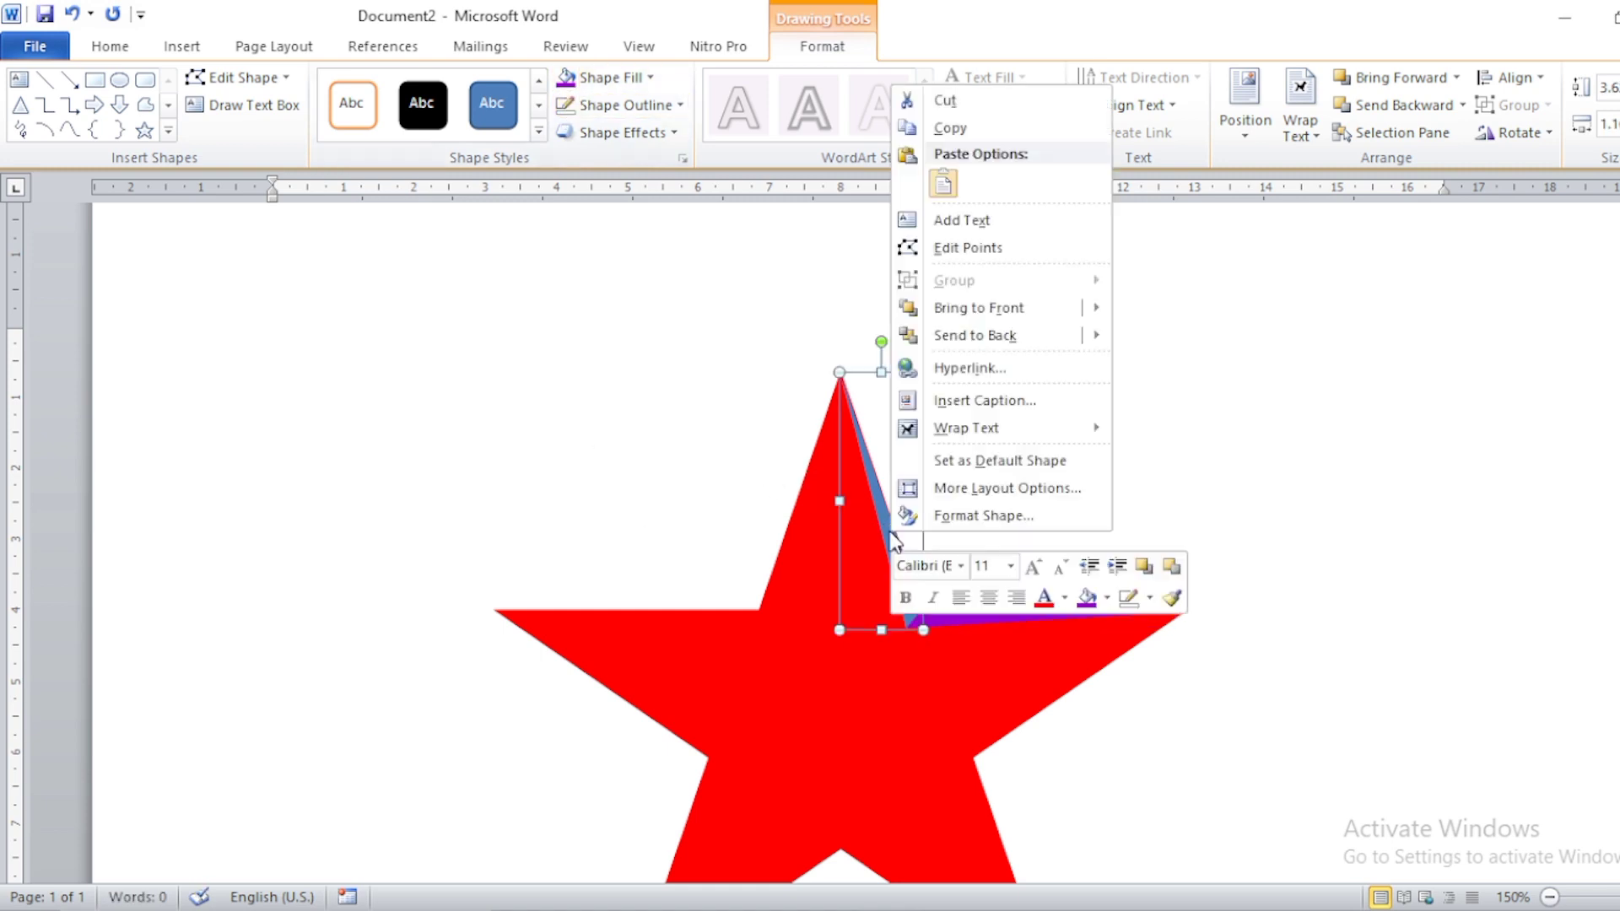
{"action": "left_click", "coordinate": [982, 516]}
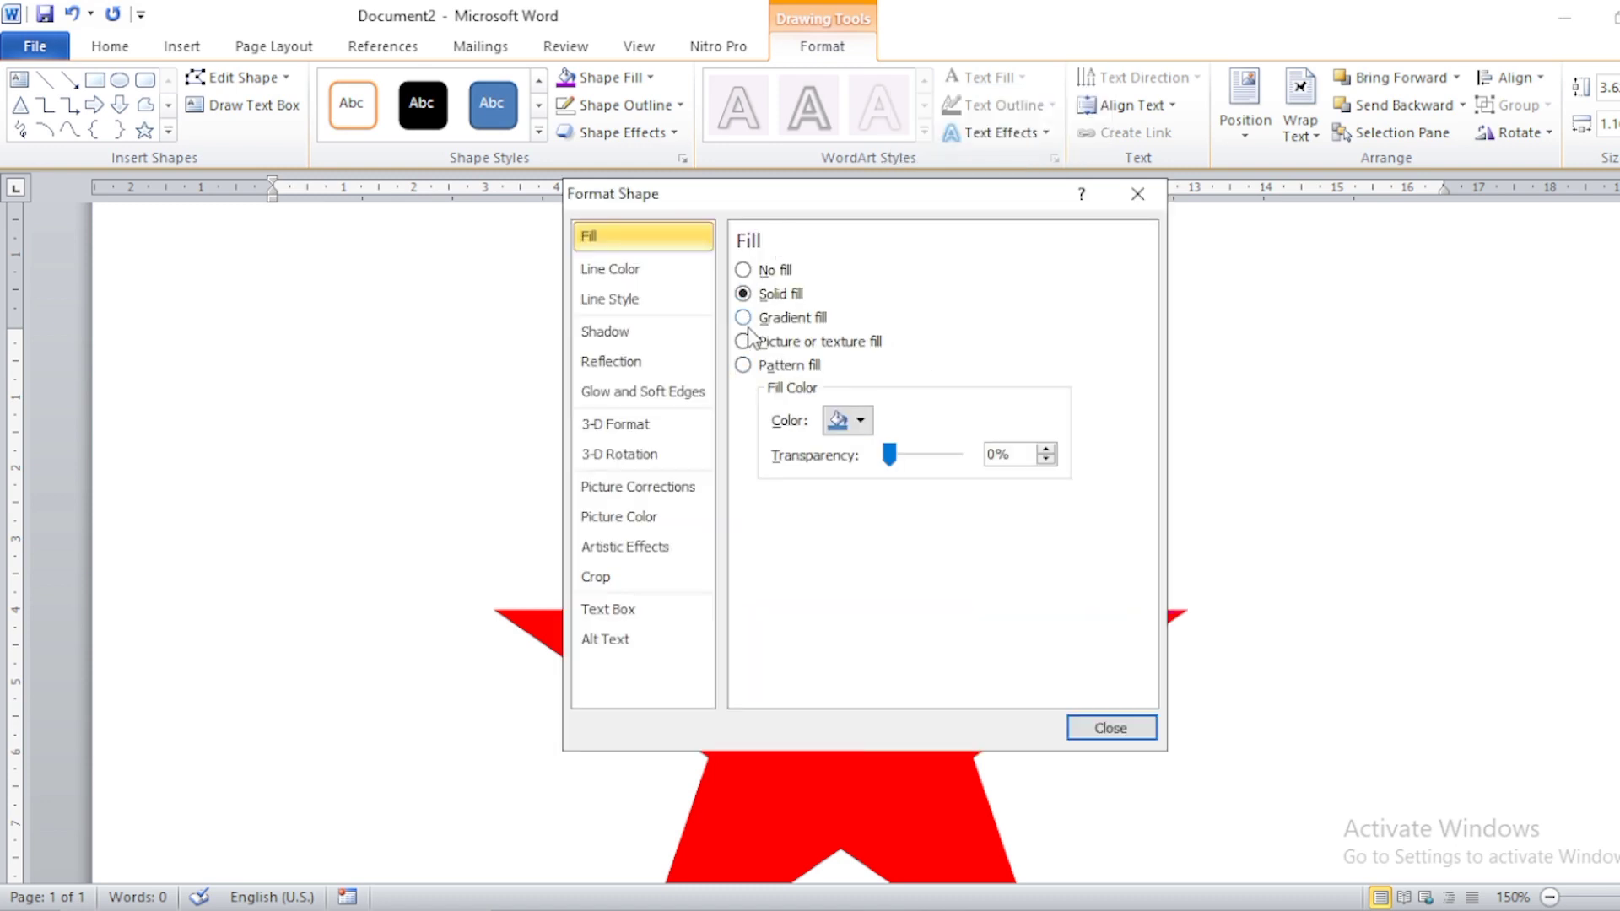
{"action": "left_click", "coordinate": [745, 319]}
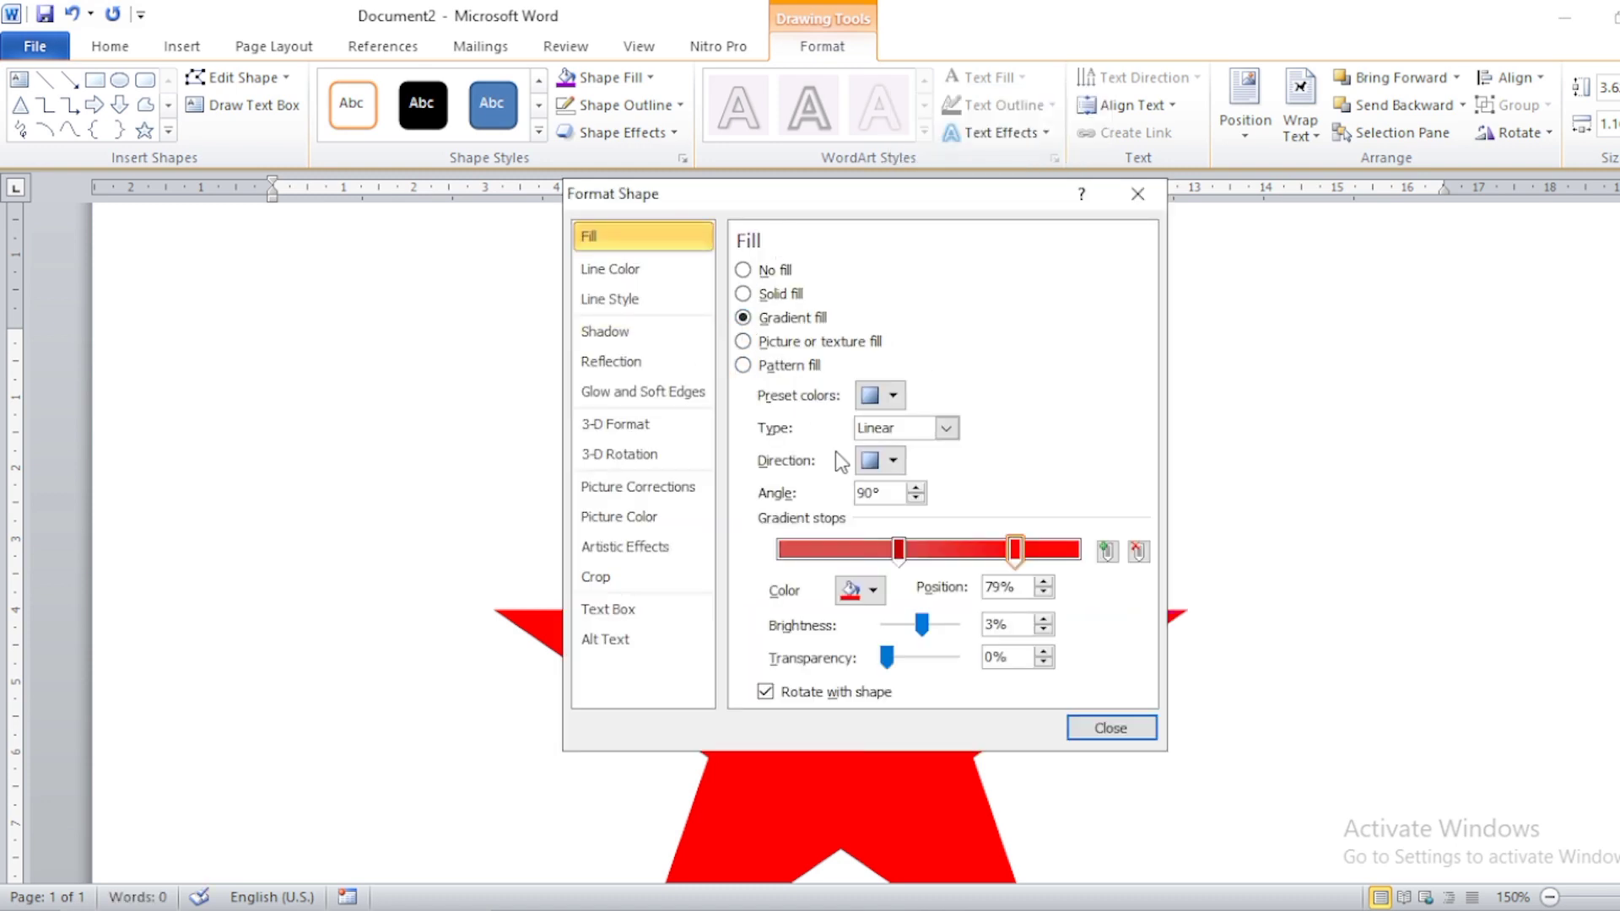
{"action": "left_click", "coordinate": [1111, 727]}
{"action": "scroll", "coordinate": [1013, 498], "scroll_direction": "down", "scroll_amount": 2}
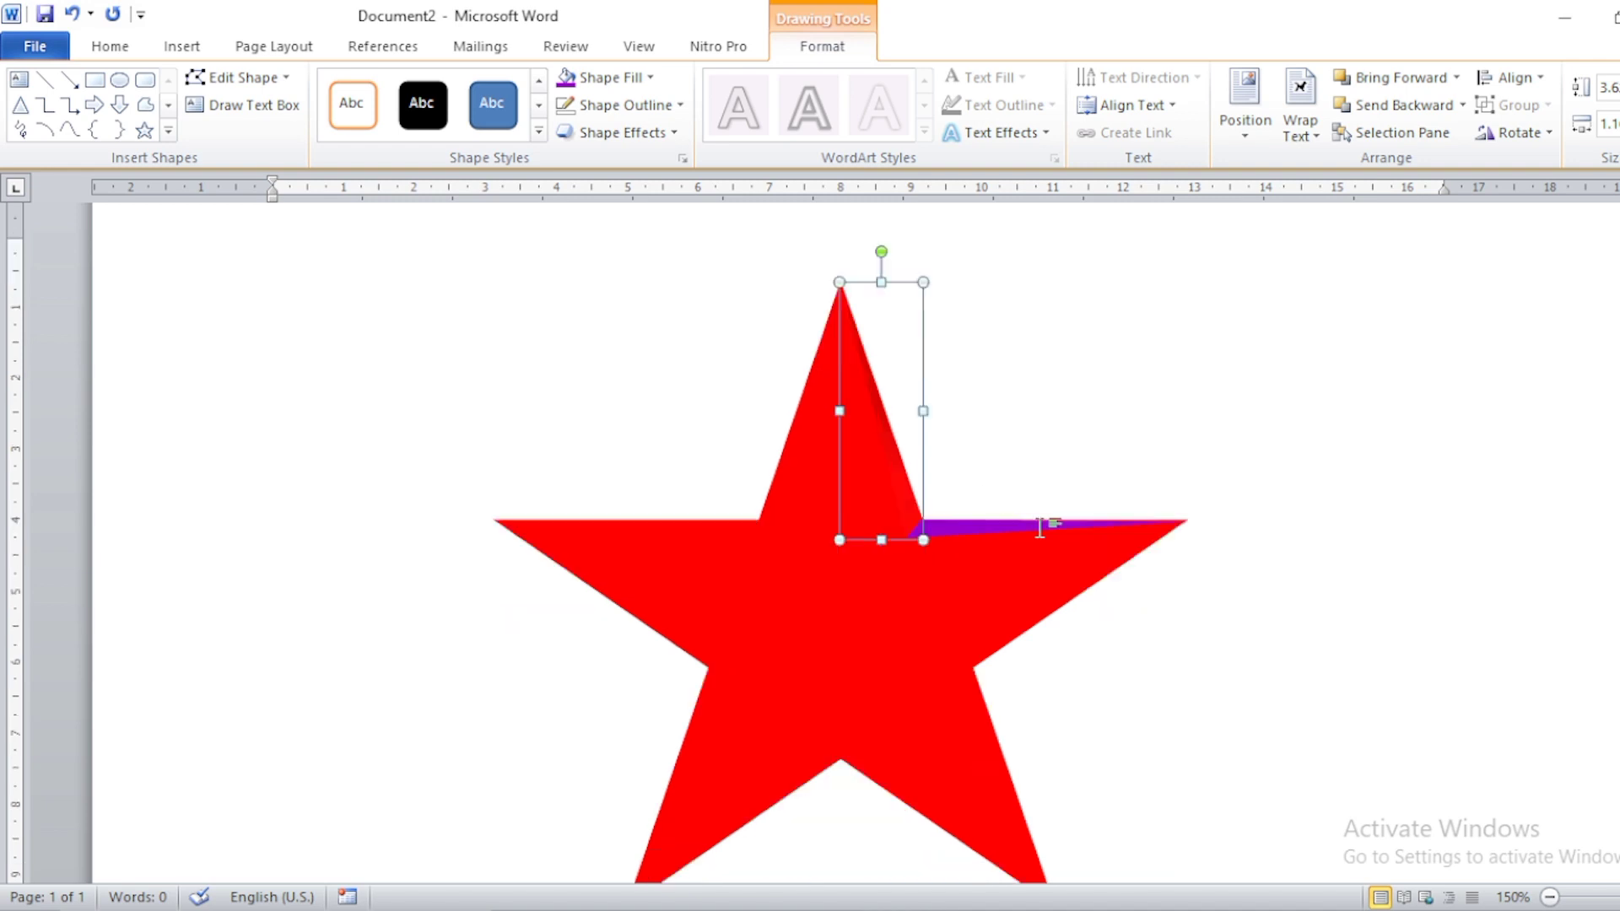
{"action": "scroll", "coordinate": [1049, 524], "scroll_direction": "down", "scroll_amount": 2}
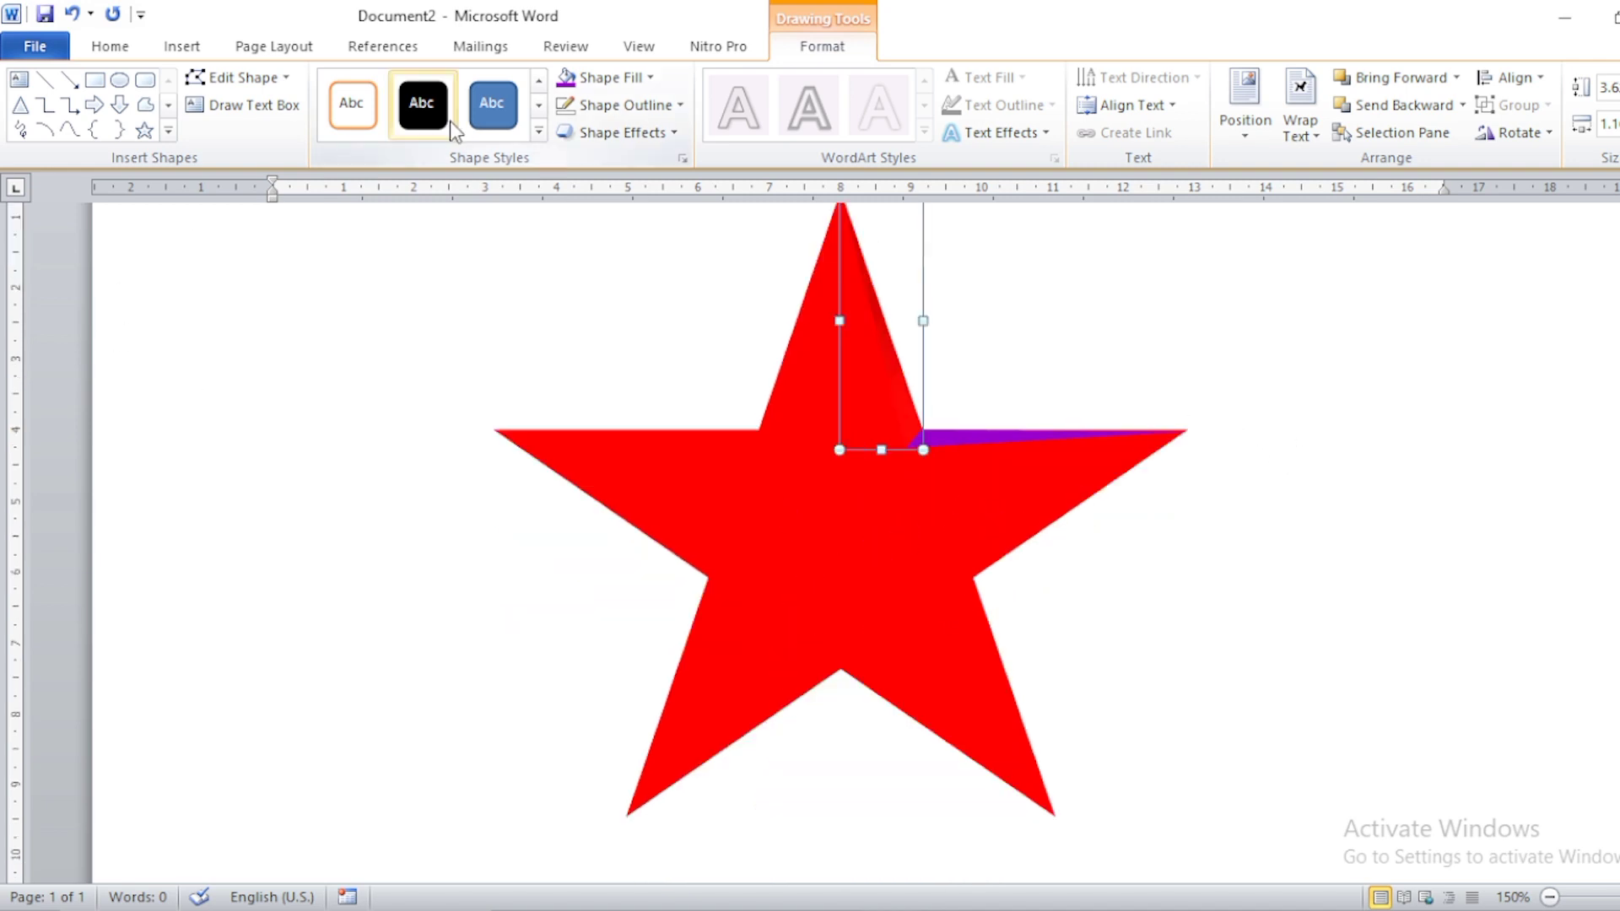
Step: Draw a freeform sliver from the right tip along the lower edge of the right arm
{"action": "left_click", "coordinate": [145, 104]}
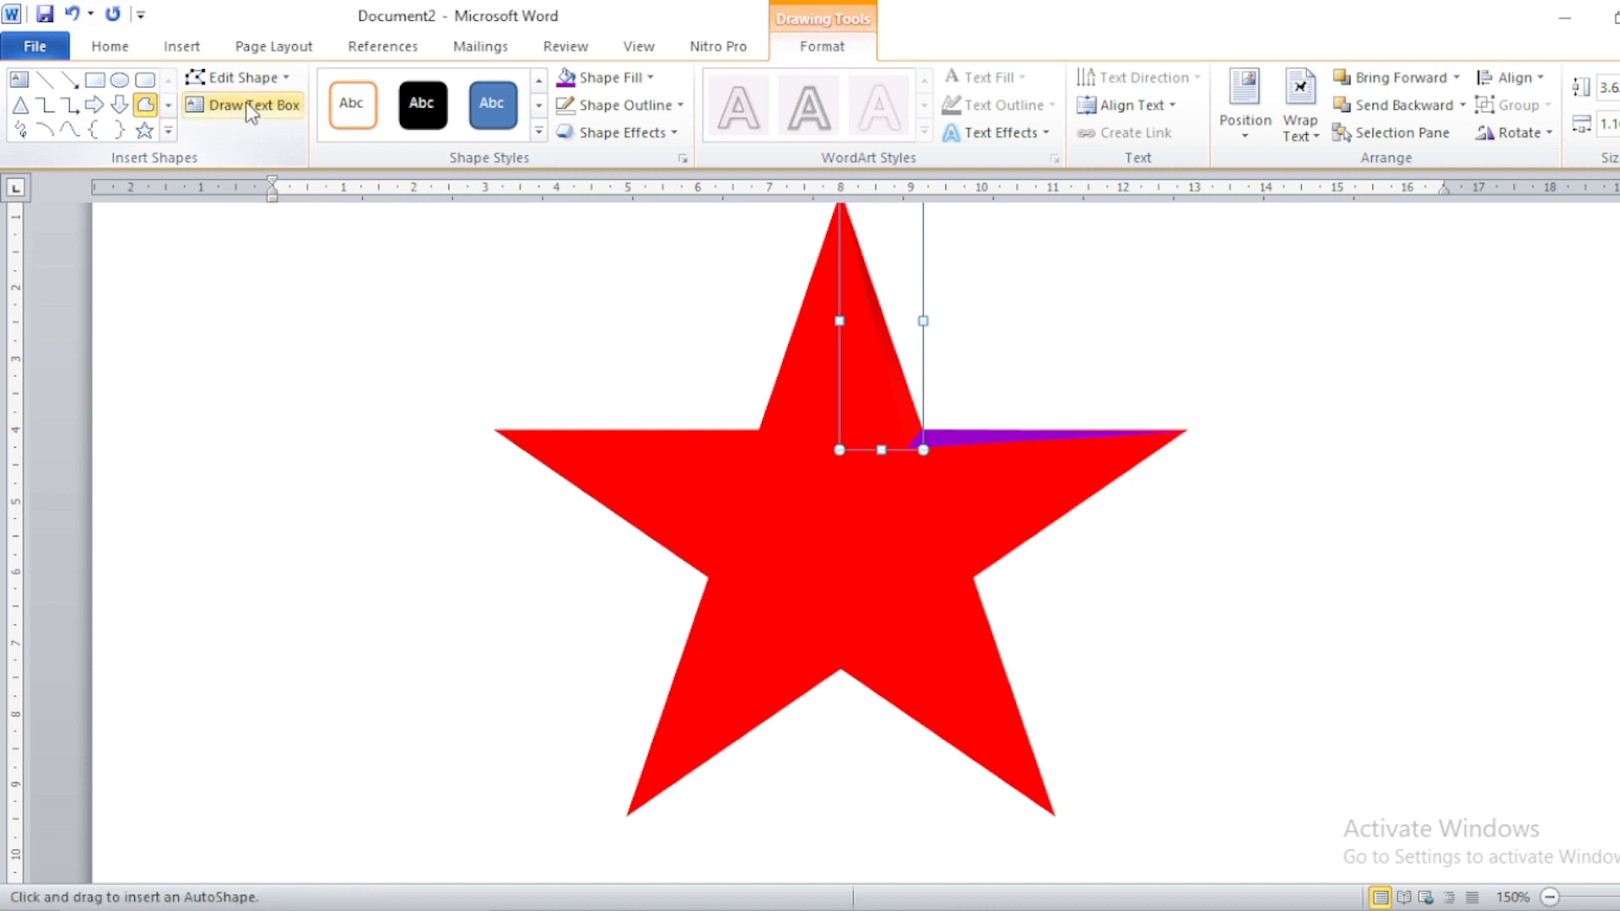
{"action": "left_click", "coordinate": [1186, 431]}
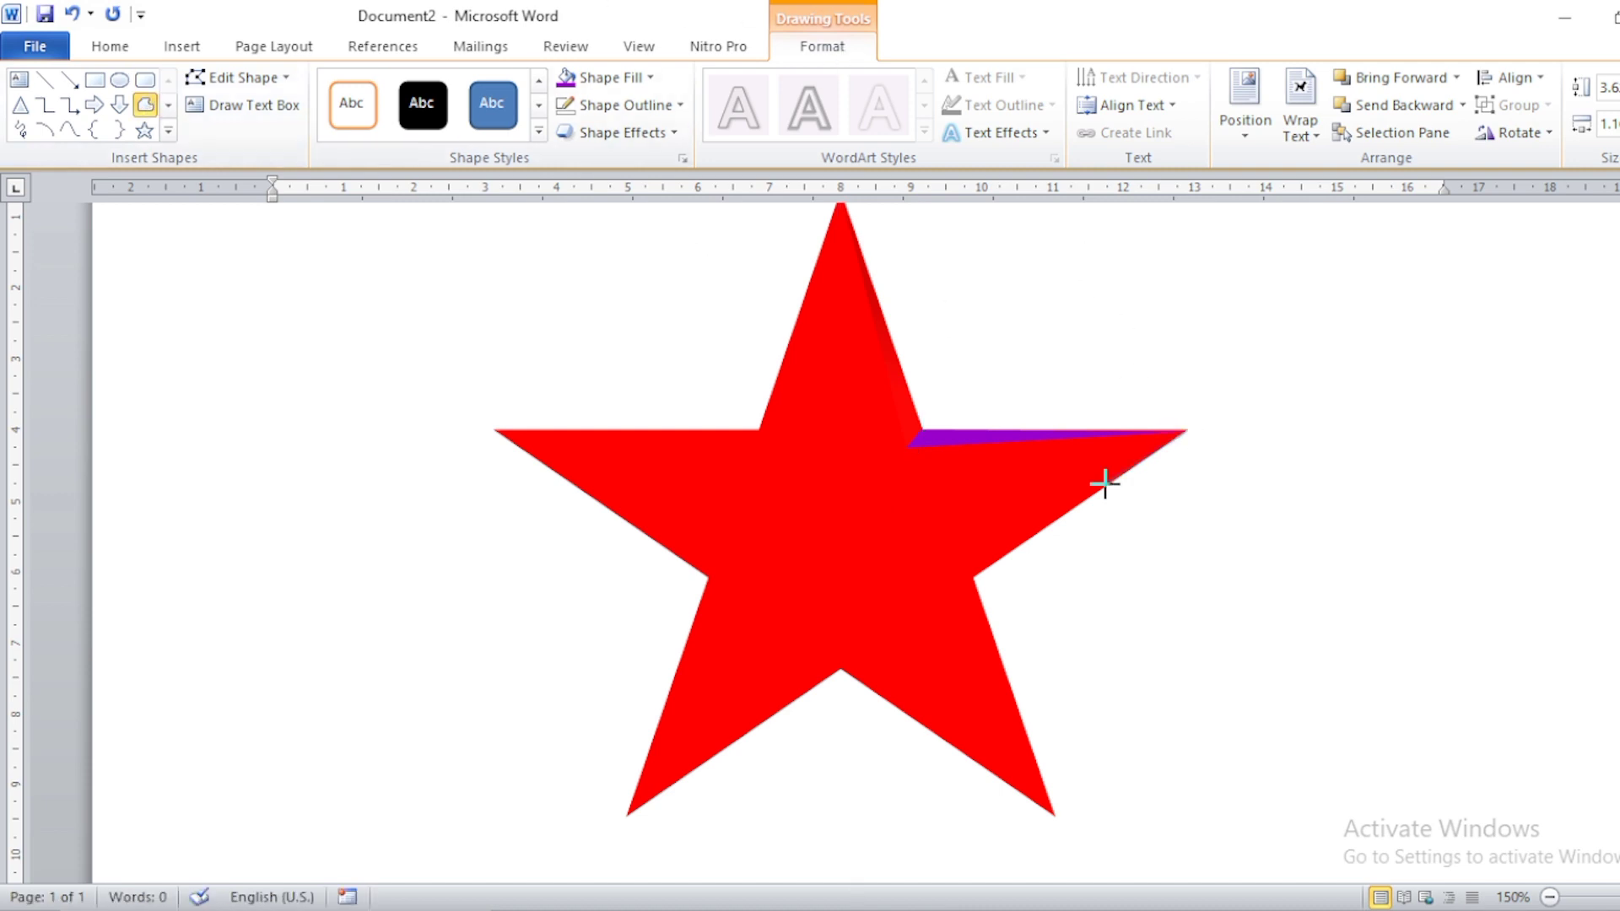
{"action": "left_click", "coordinate": [973, 578]}
{"action": "left_click", "coordinate": [951, 561]}
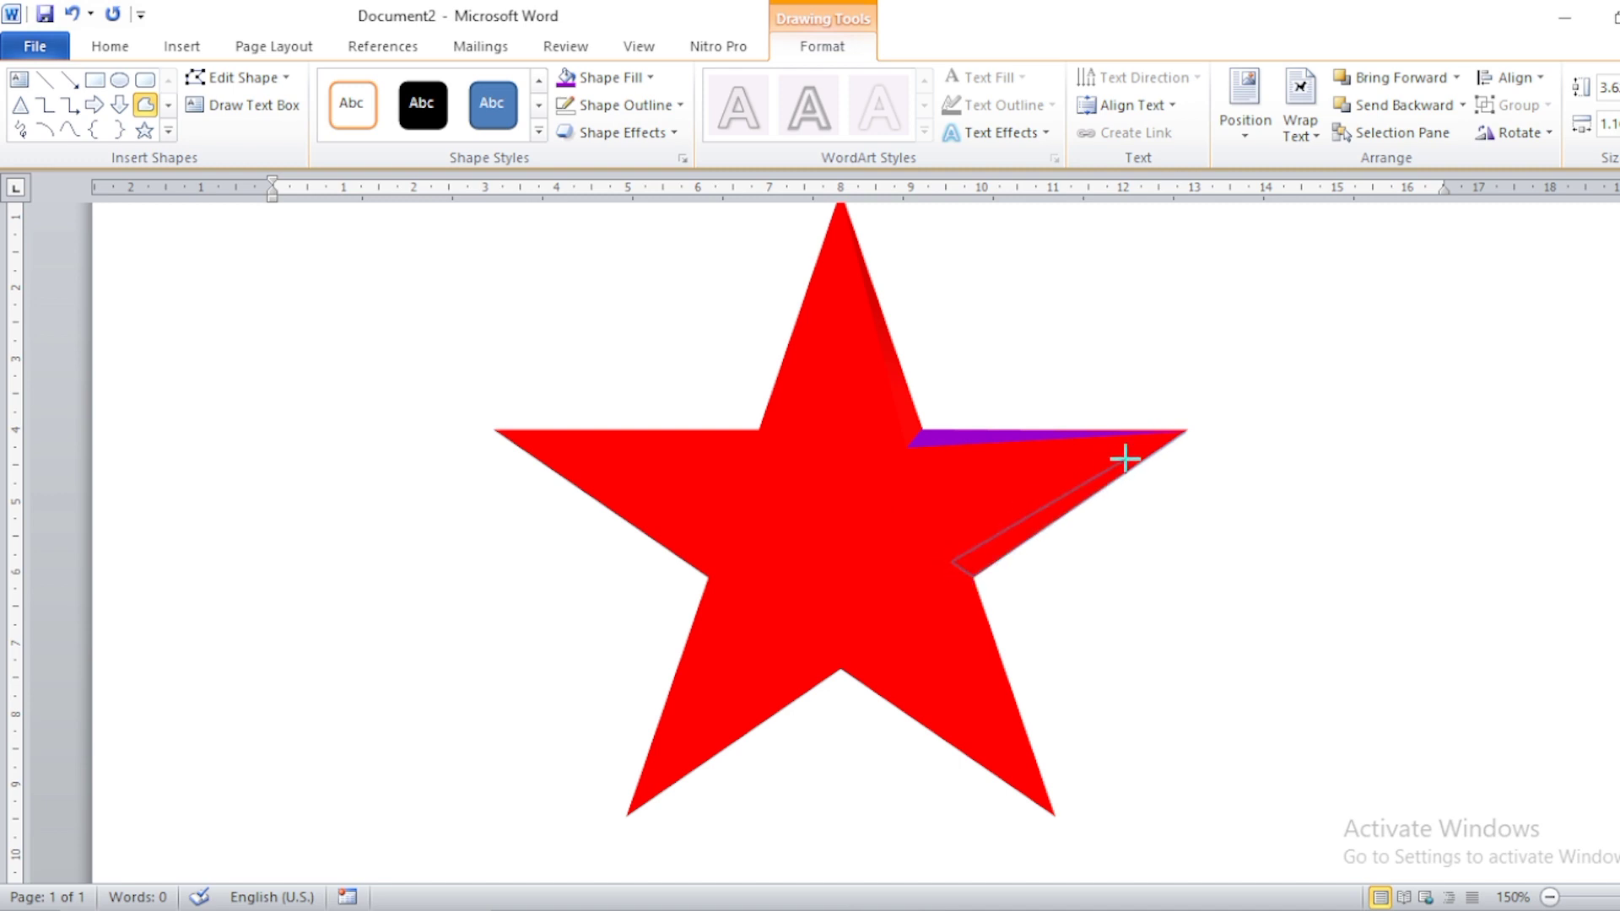
{"action": "left_click", "coordinate": [1184, 431]}
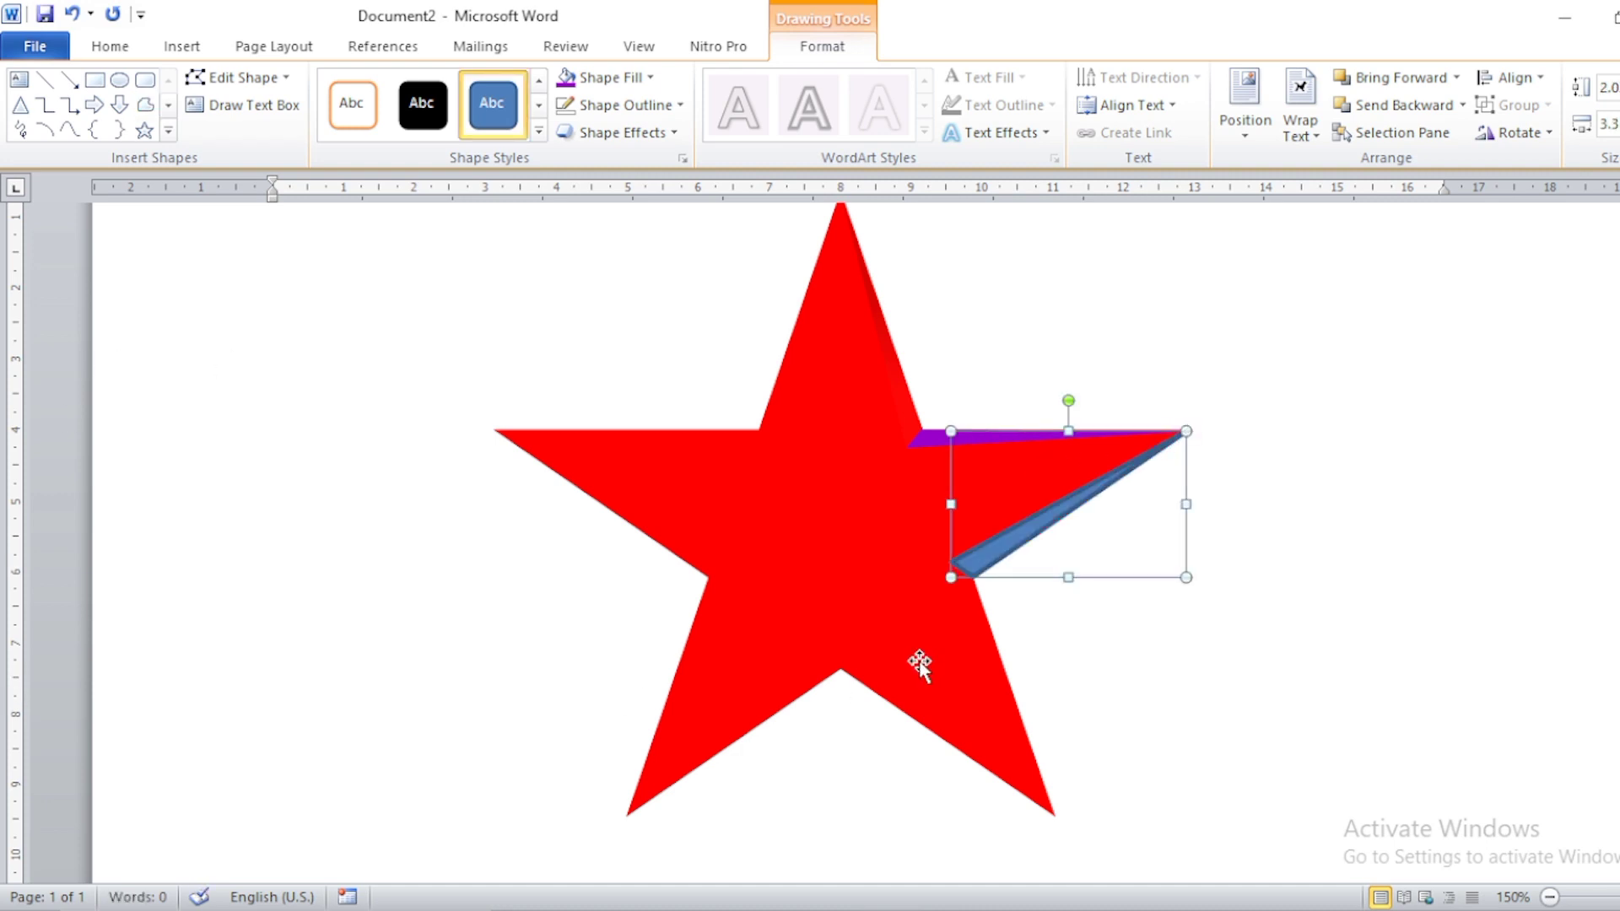
Step: Fill the sliver light blue, remove its outline and nudge it slightly lower
{"action": "left_click", "coordinate": [592, 80]}
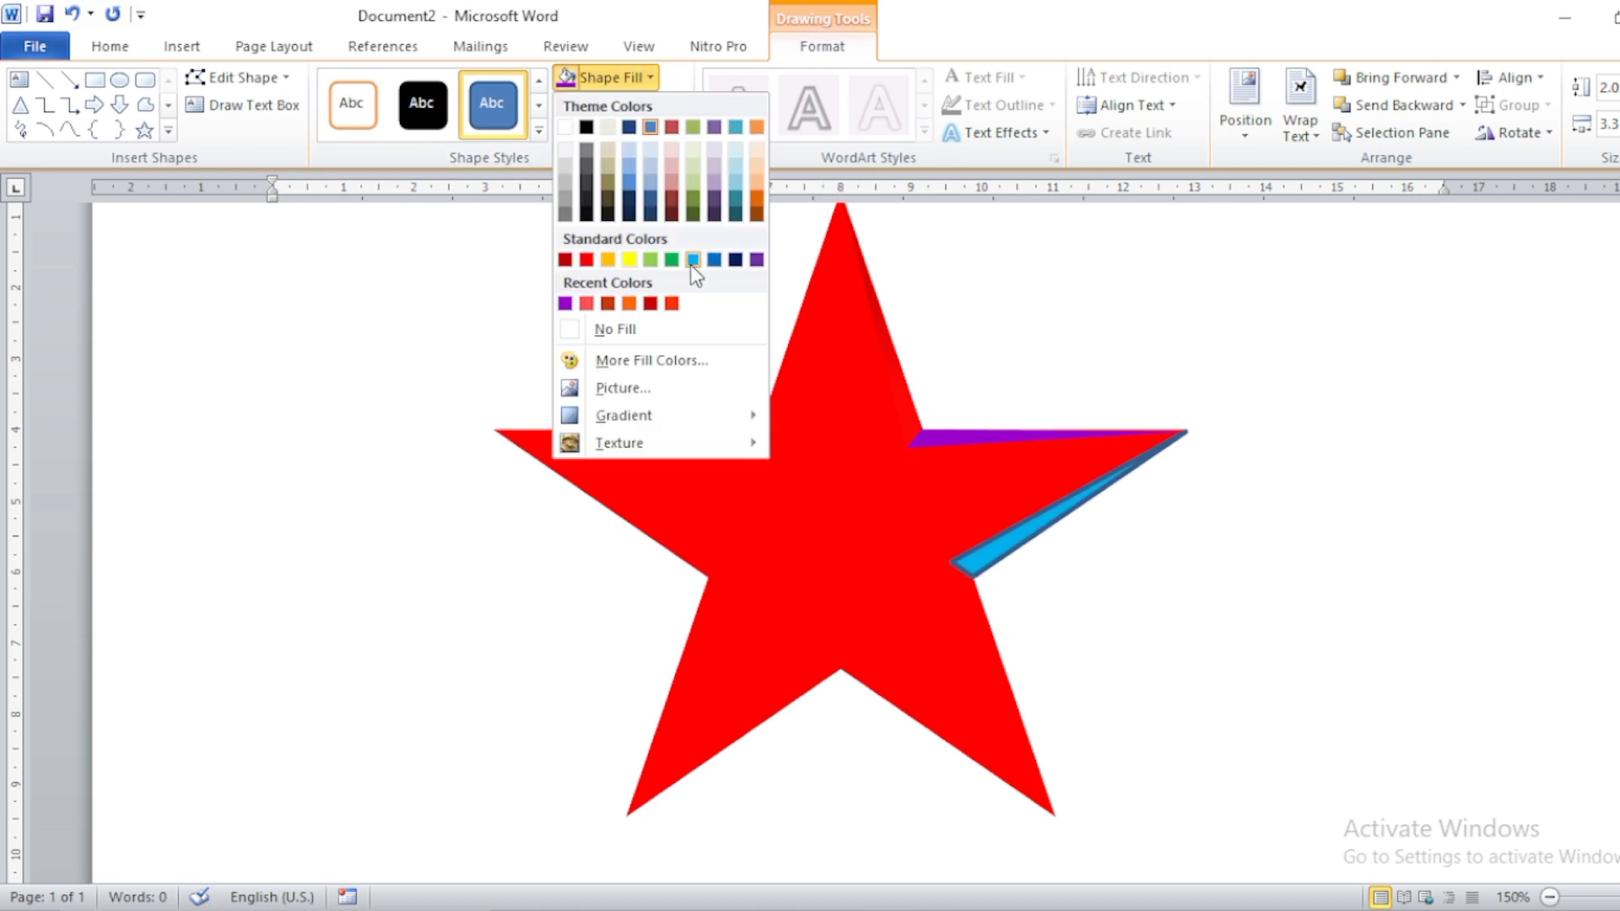
{"action": "left_click", "coordinate": [692, 261]}
{"action": "left_click", "coordinate": [561, 108]}
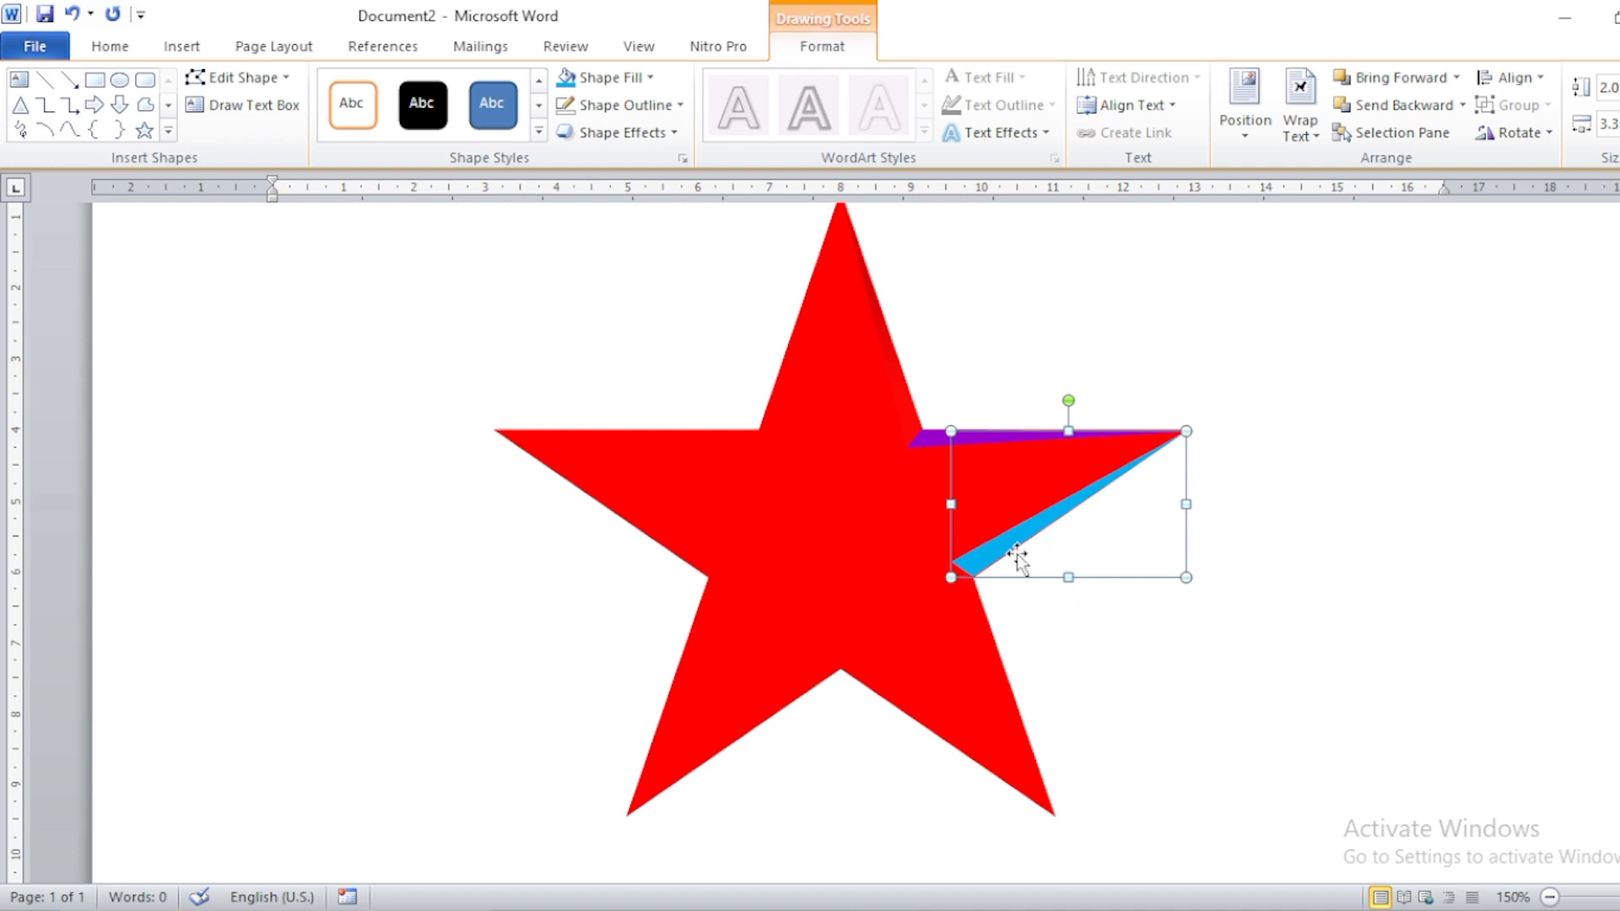
{"action": "left_click_drag", "start_coordinate": [1023, 551], "coordinate": [1018, 557]}
{"action": "scroll", "coordinate": [1266, 633], "scroll_direction": "down", "scroll_amount": 2}
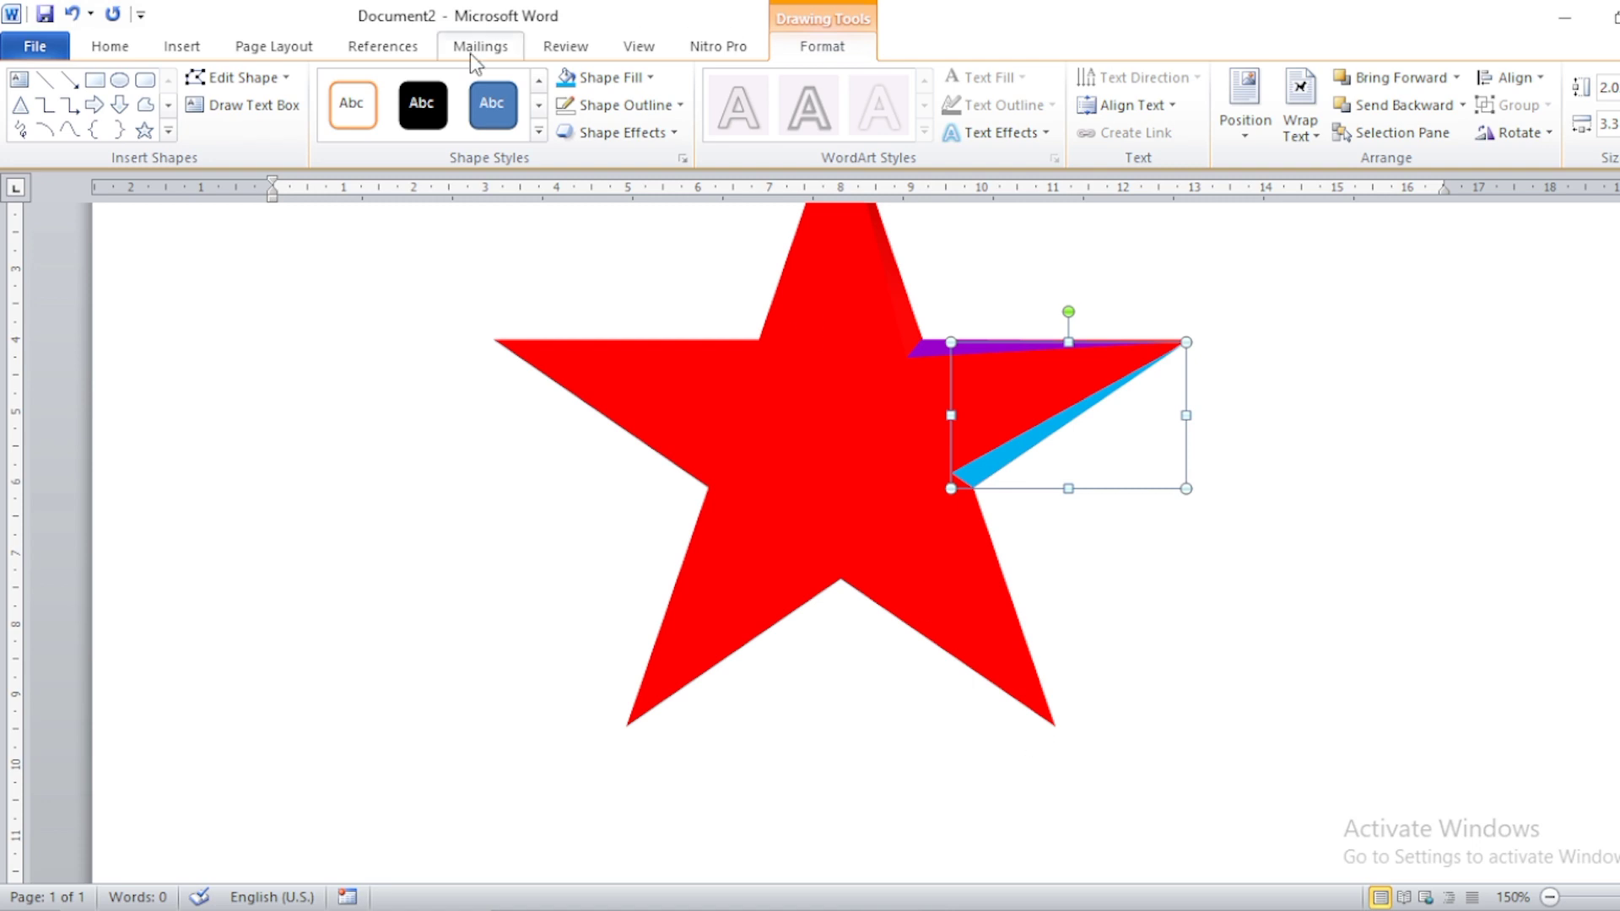
Step: Draw a freeform sliver from the lower-right tip to the right inner vertex
{"action": "left_click", "coordinate": [145, 105]}
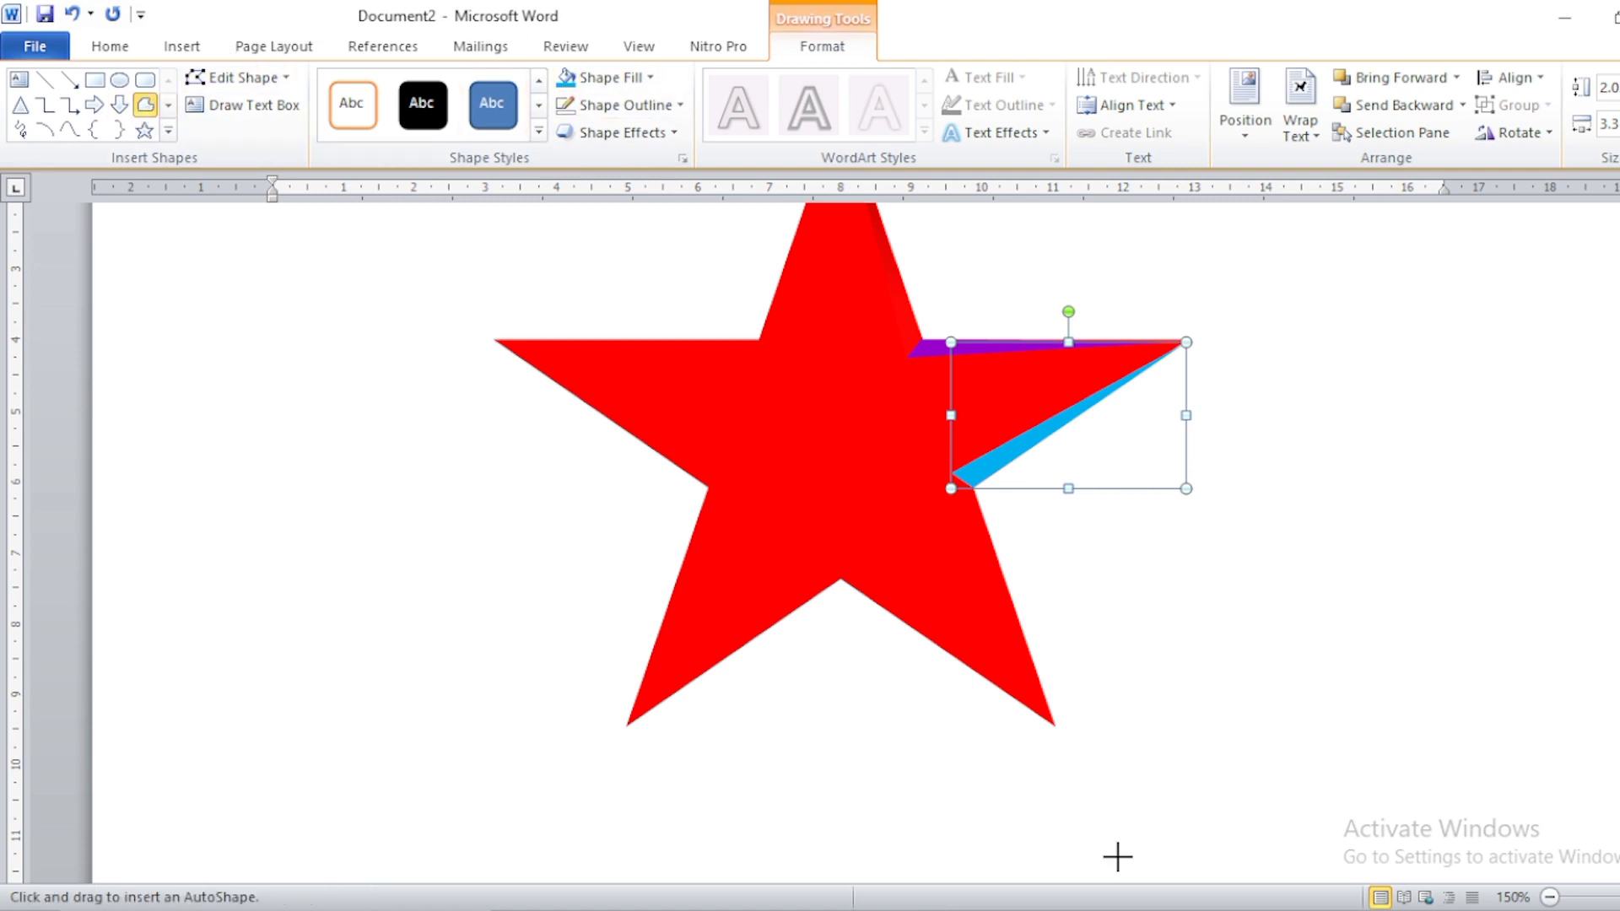
{"action": "left_click", "coordinate": [1054, 725]}
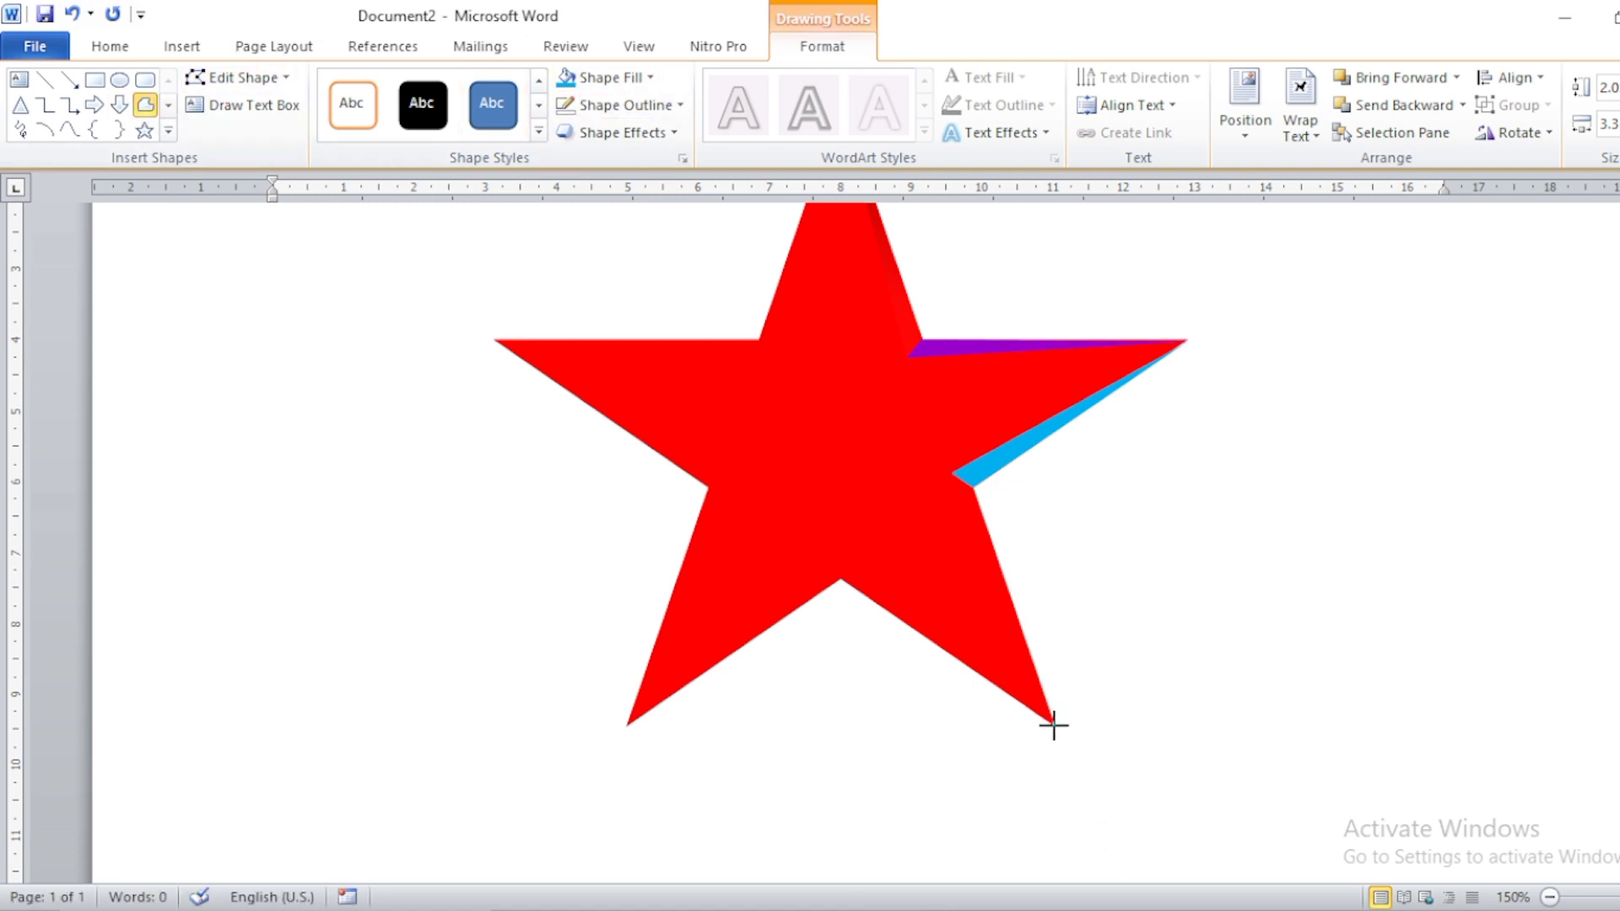
{"action": "left_click", "coordinate": [949, 488]}
{"action": "left_click", "coordinate": [1053, 724]}
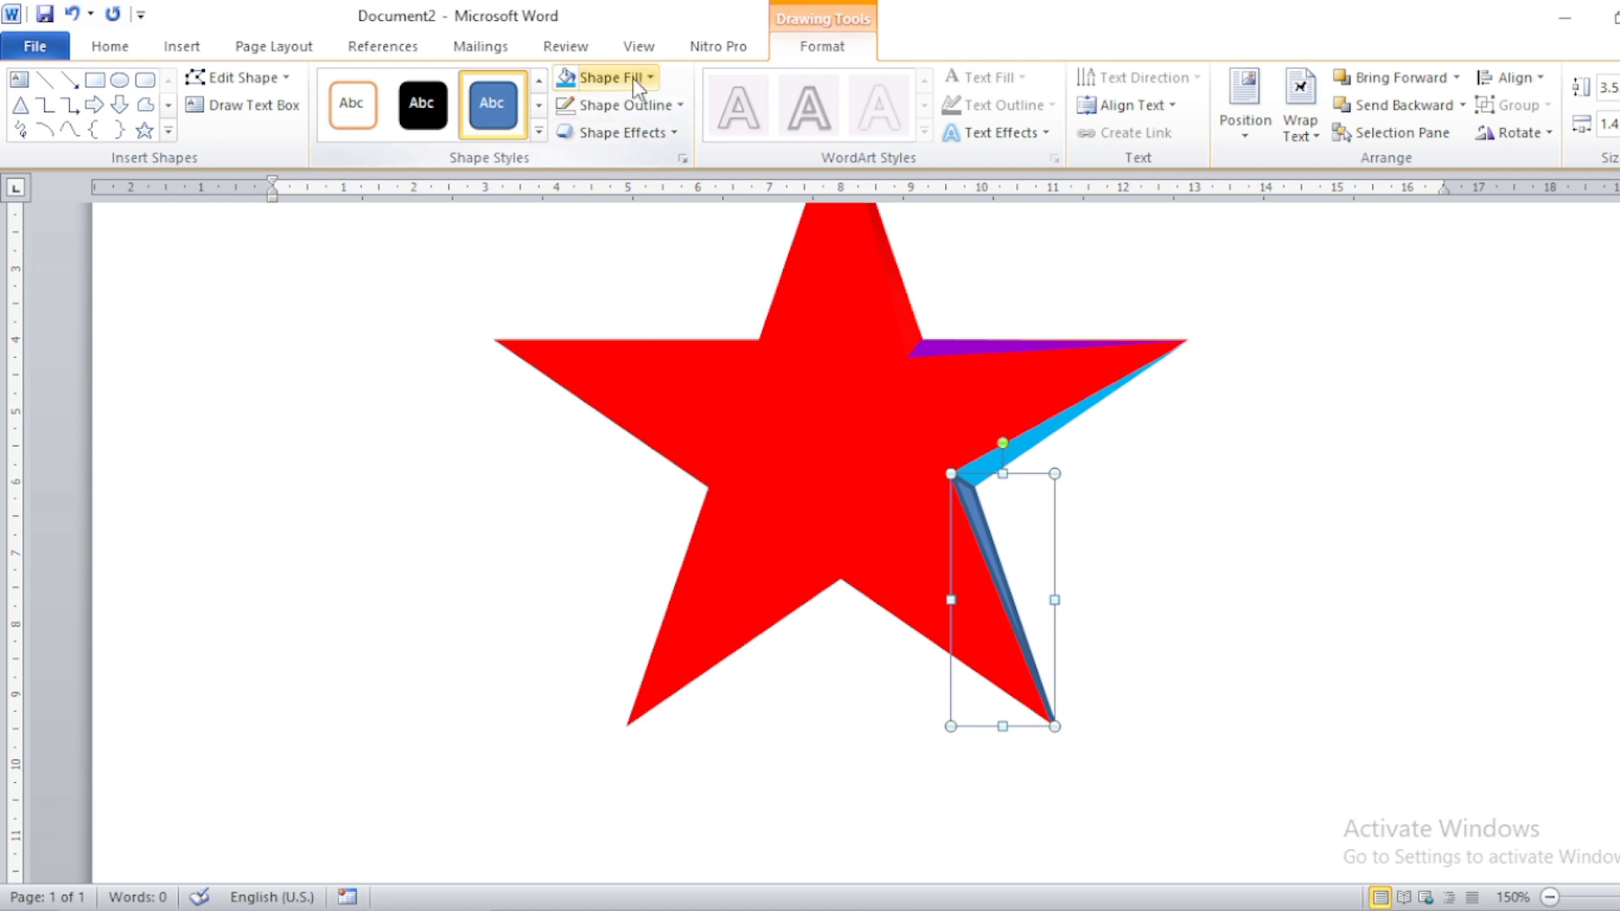
Step: Give this sliver a red gradient fill through Format Shape
{"action": "right_click", "coordinate": [993, 566]}
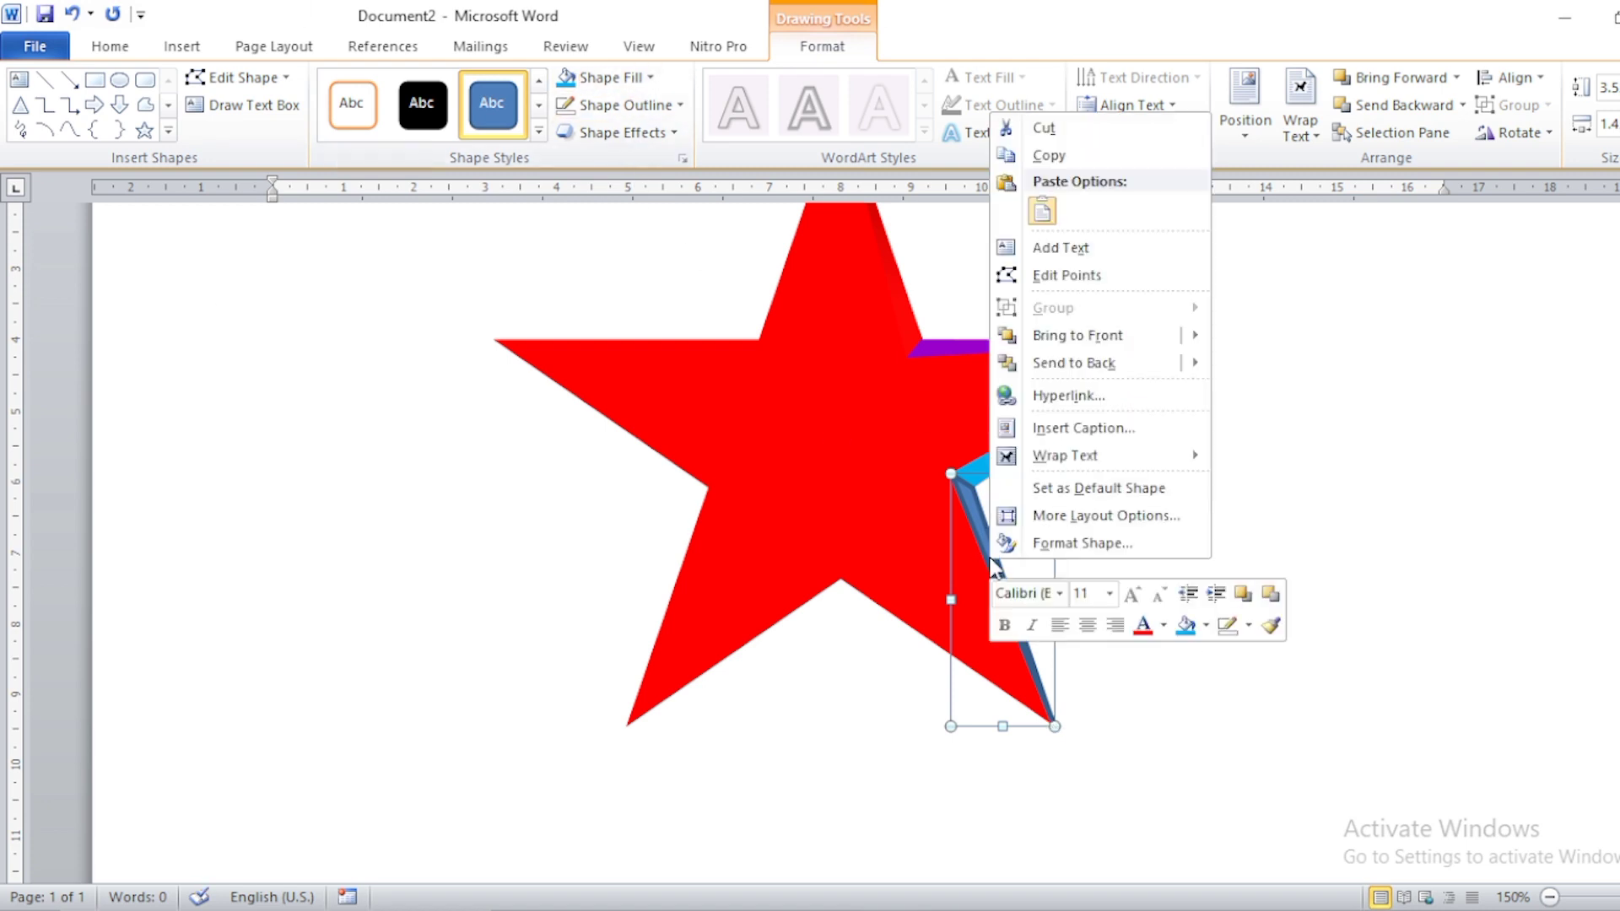
{"action": "left_click", "coordinate": [1079, 547]}
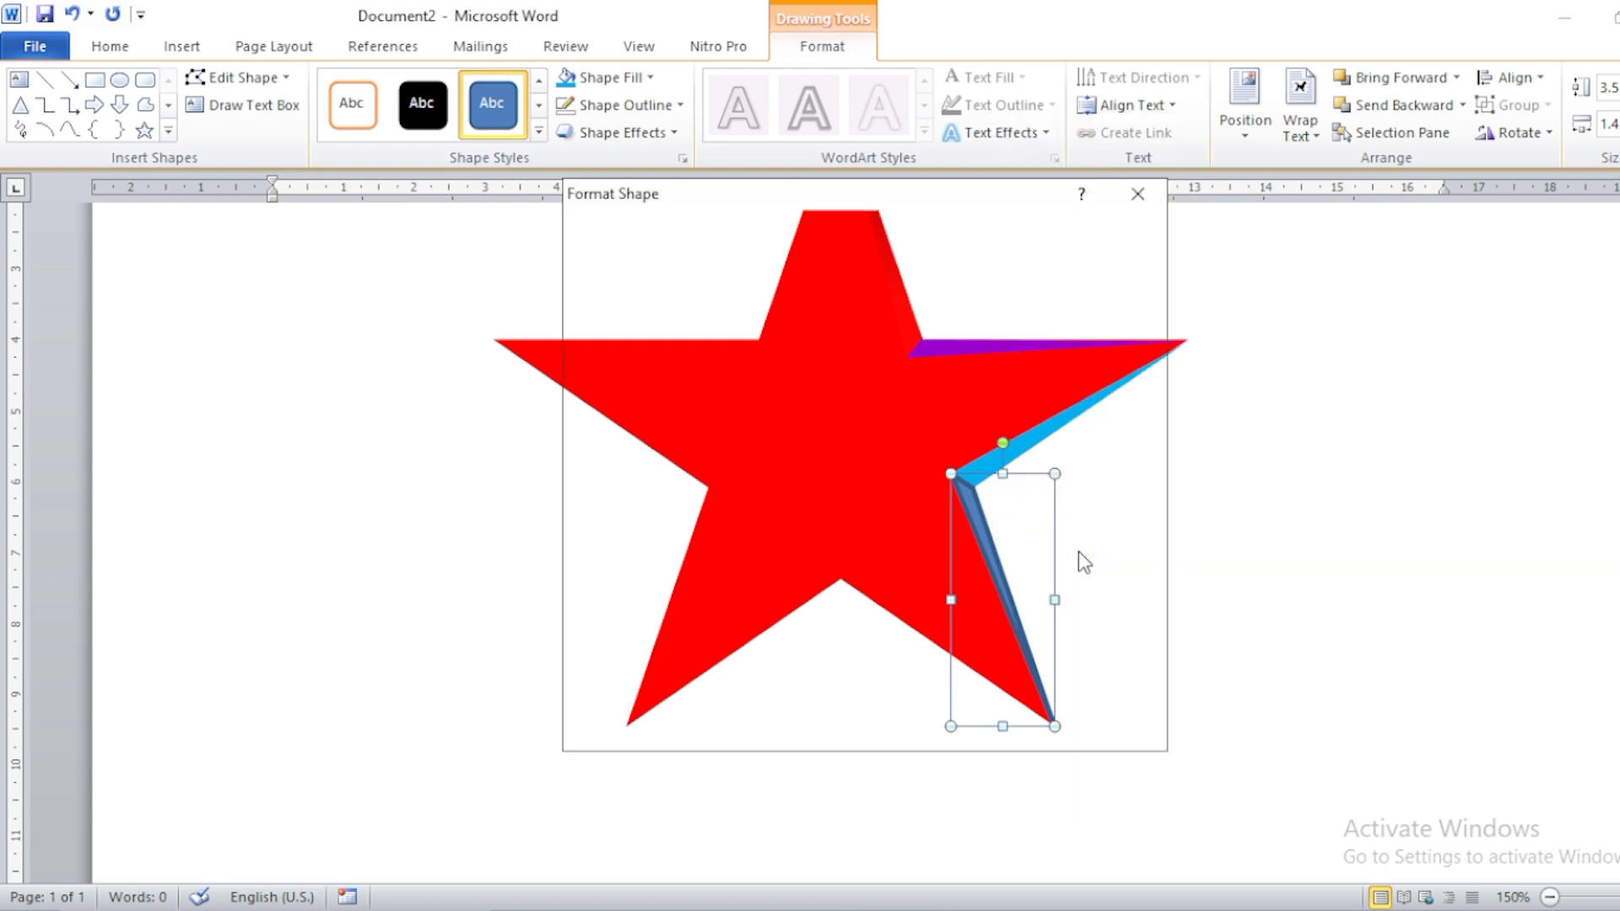
{"action": "left_click", "coordinate": [742, 317]}
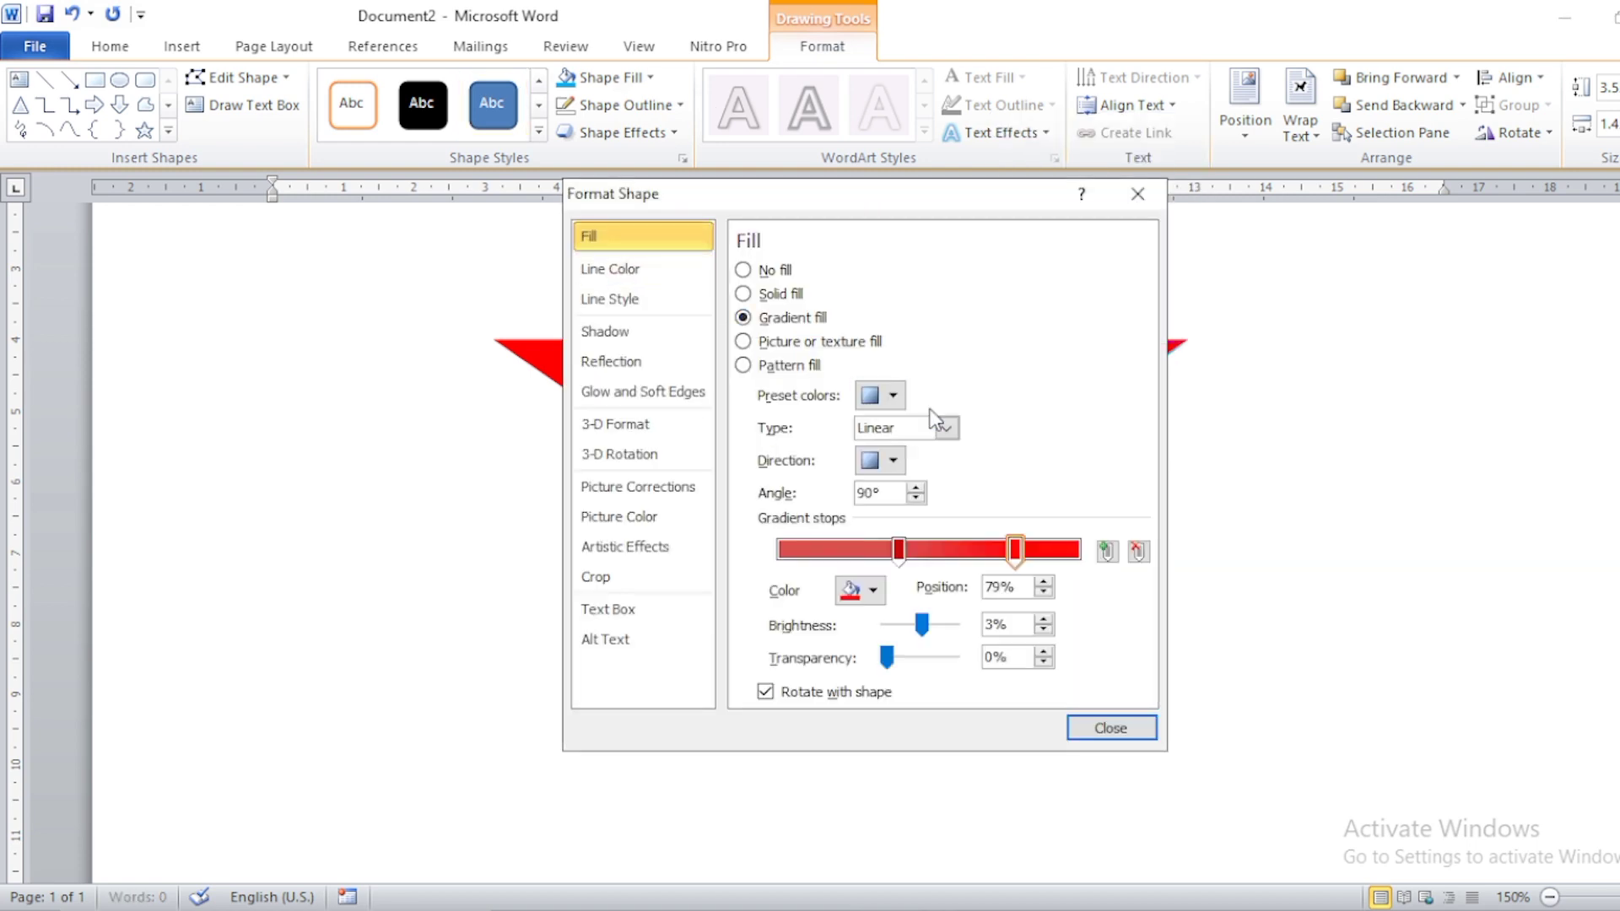
{"action": "left_click", "coordinate": [1110, 728]}
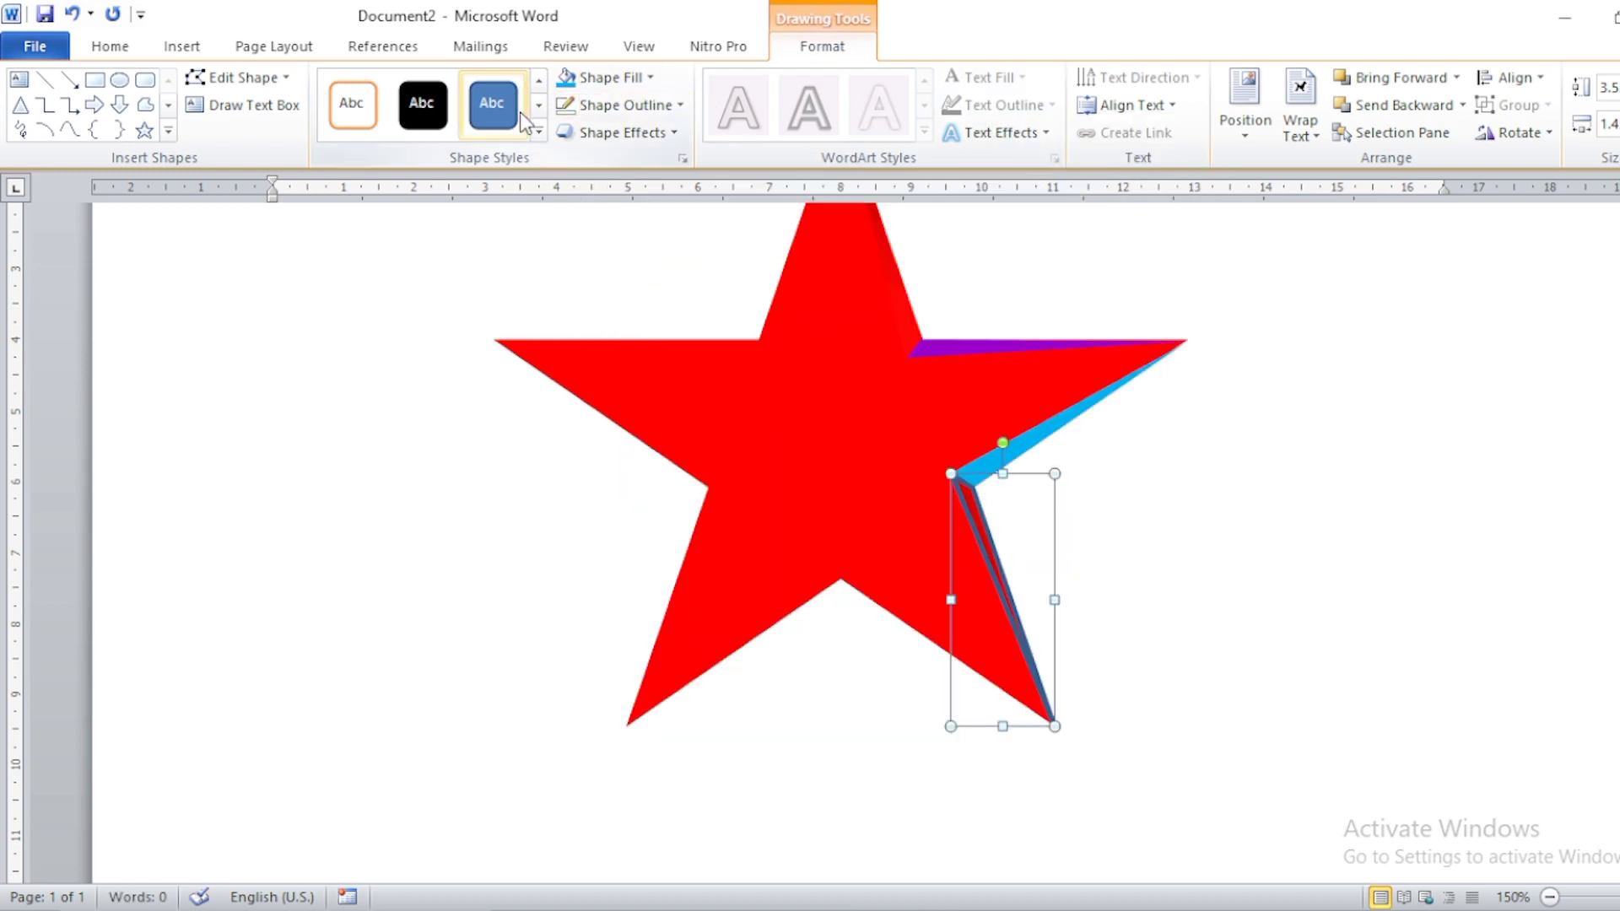
{"action": "left_click", "coordinate": [1198, 454]}
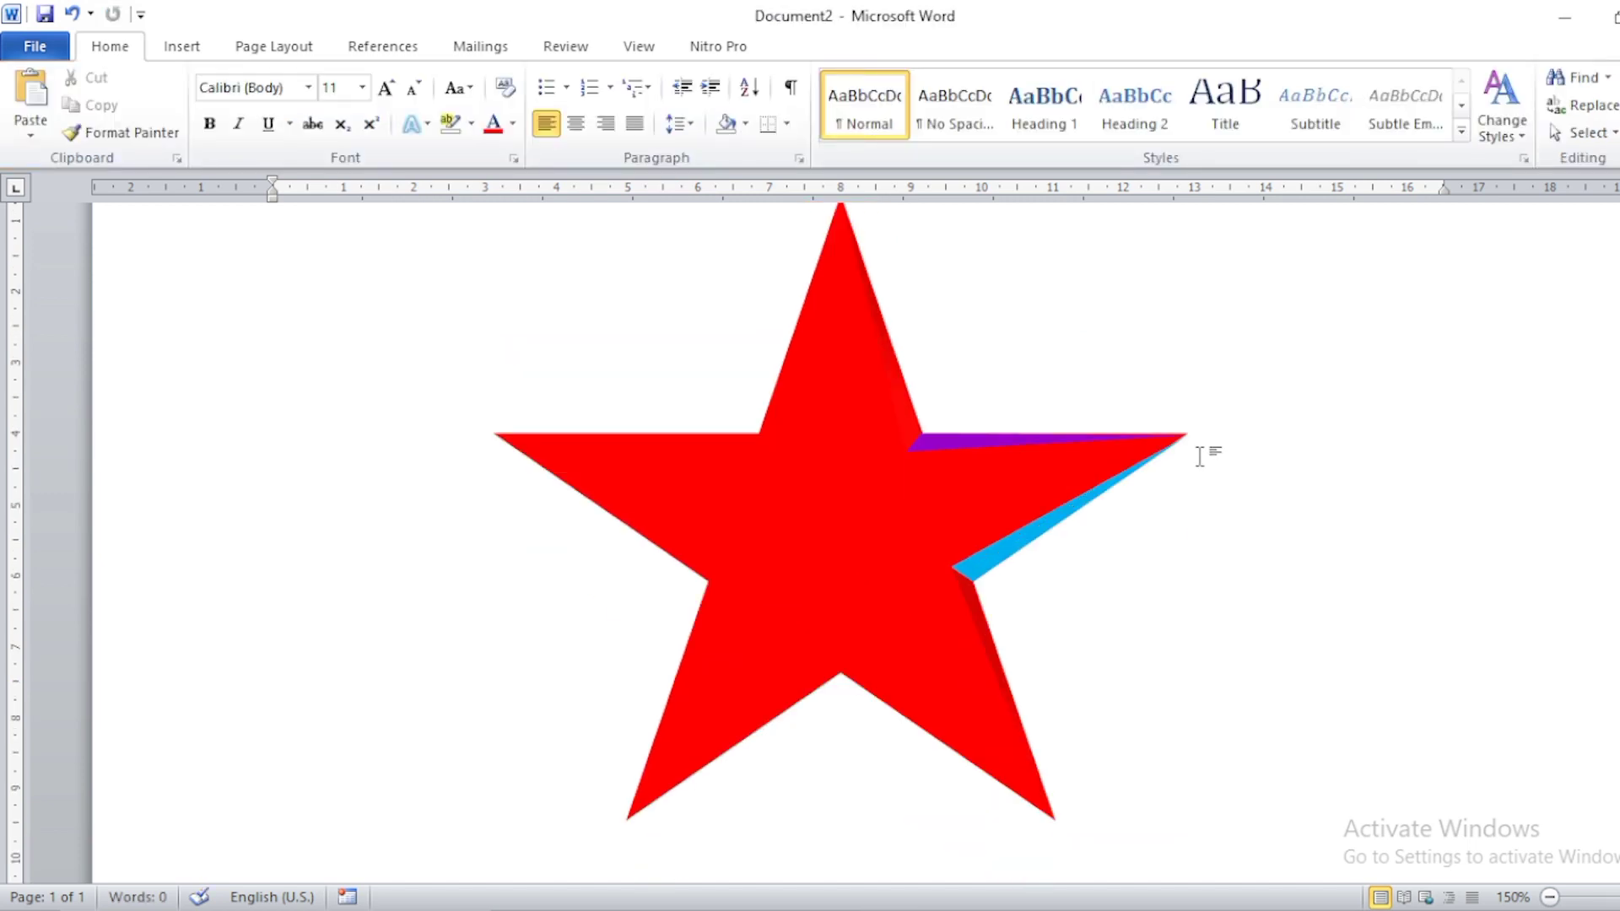
{"action": "scroll", "coordinate": [1199, 456], "scroll_direction": "down", "scroll_amount": 2}
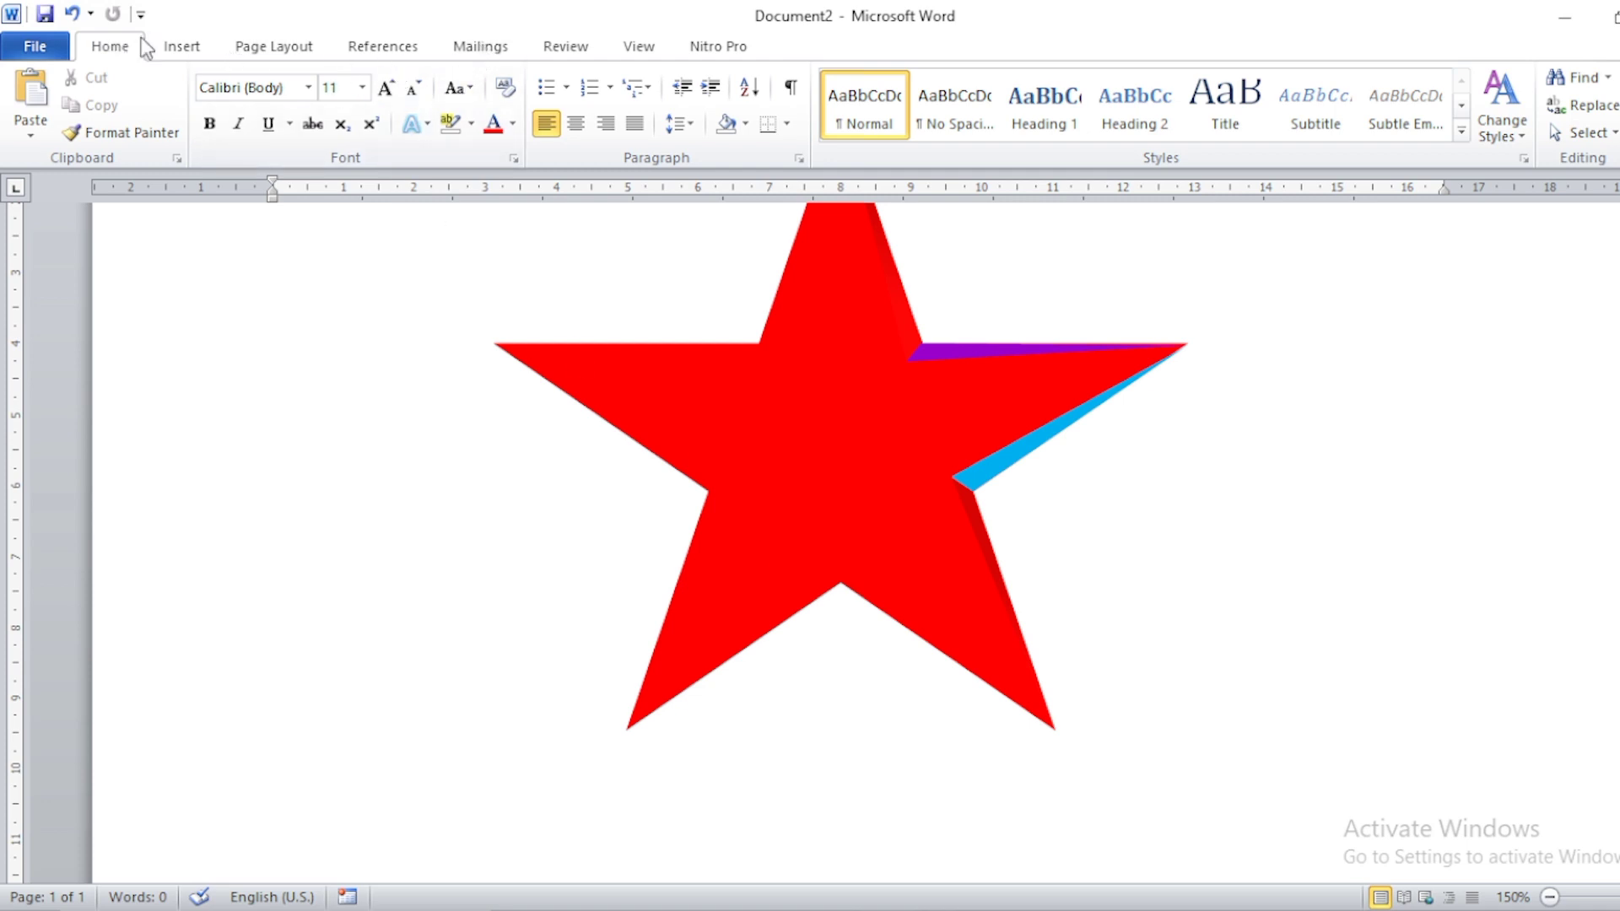
{"action": "left_click", "coordinate": [182, 46]}
Step: Draw a freeform sliver from the lower-right tip to the bottom inner vertex
{"action": "left_click", "coordinate": [365, 105]}
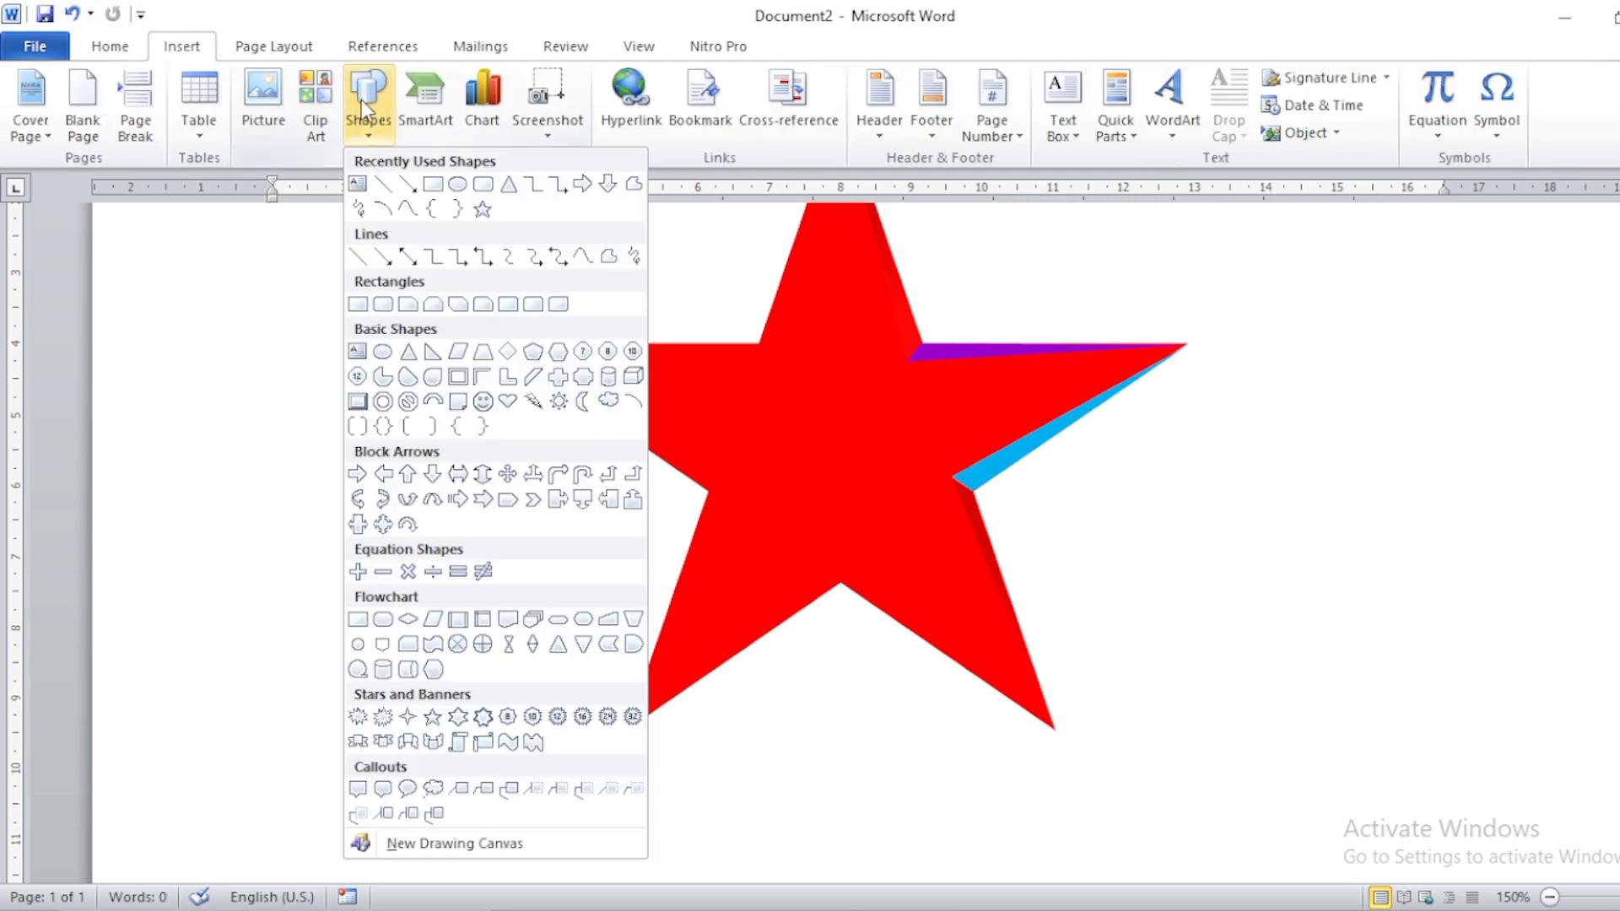
{"action": "left_click", "coordinate": [613, 183]}
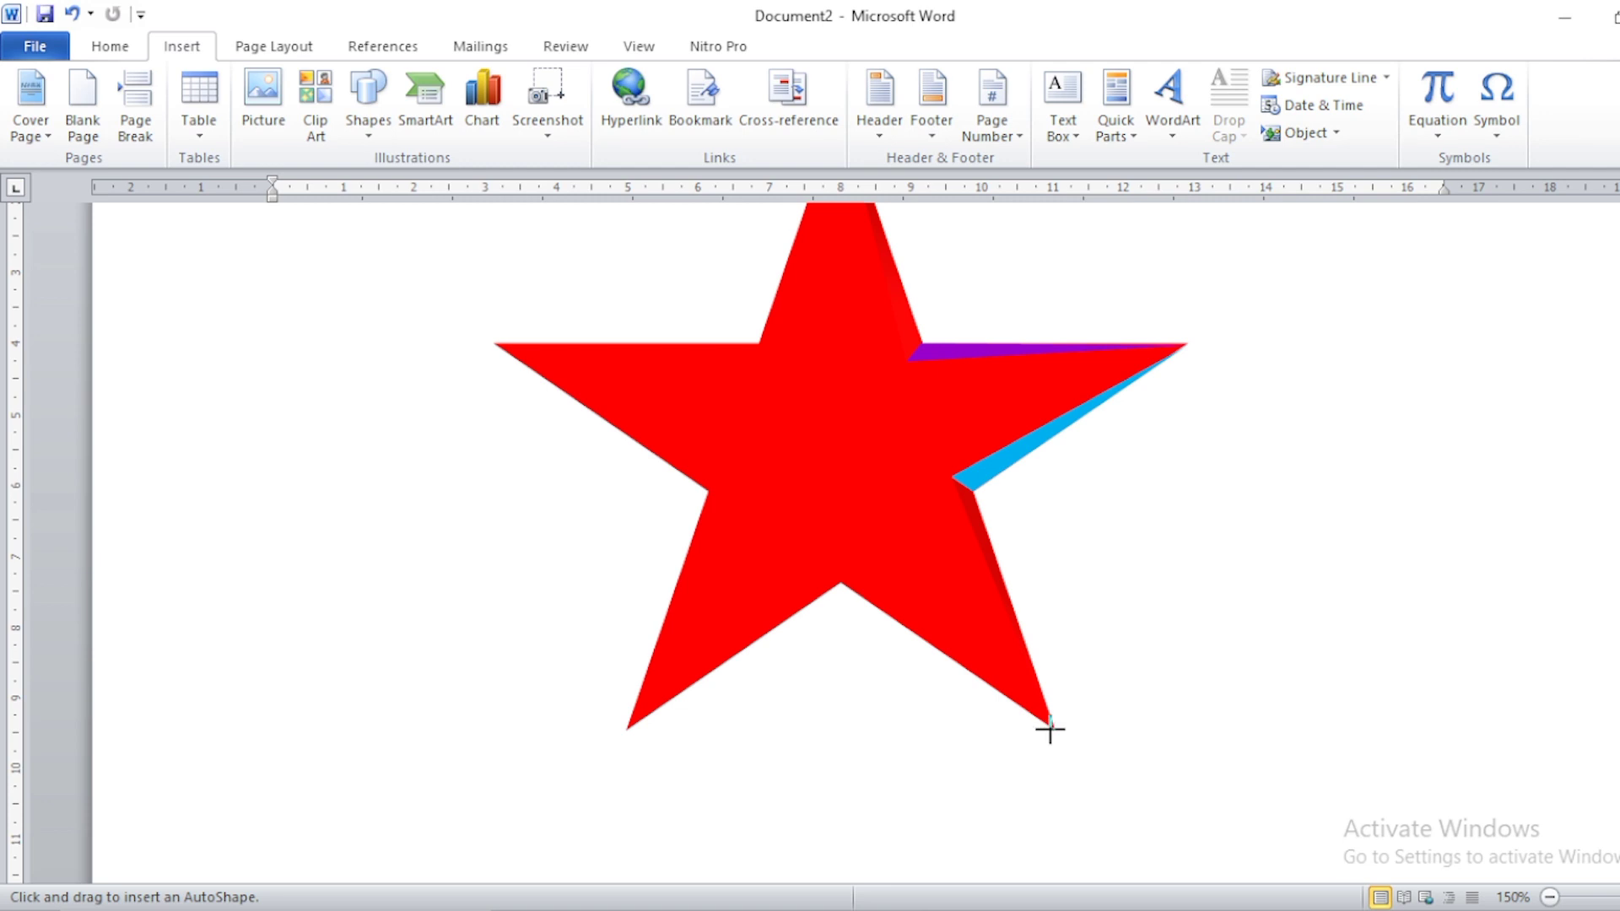
{"action": "mouse_move", "coordinate": [1053, 728]}
{"action": "left_mouse_down"}
{"action": "mouse_move", "coordinate": [839, 582]}
{"action": "mouse_move", "coordinate": [841, 536]}
{"action": "left_mouse_up"}
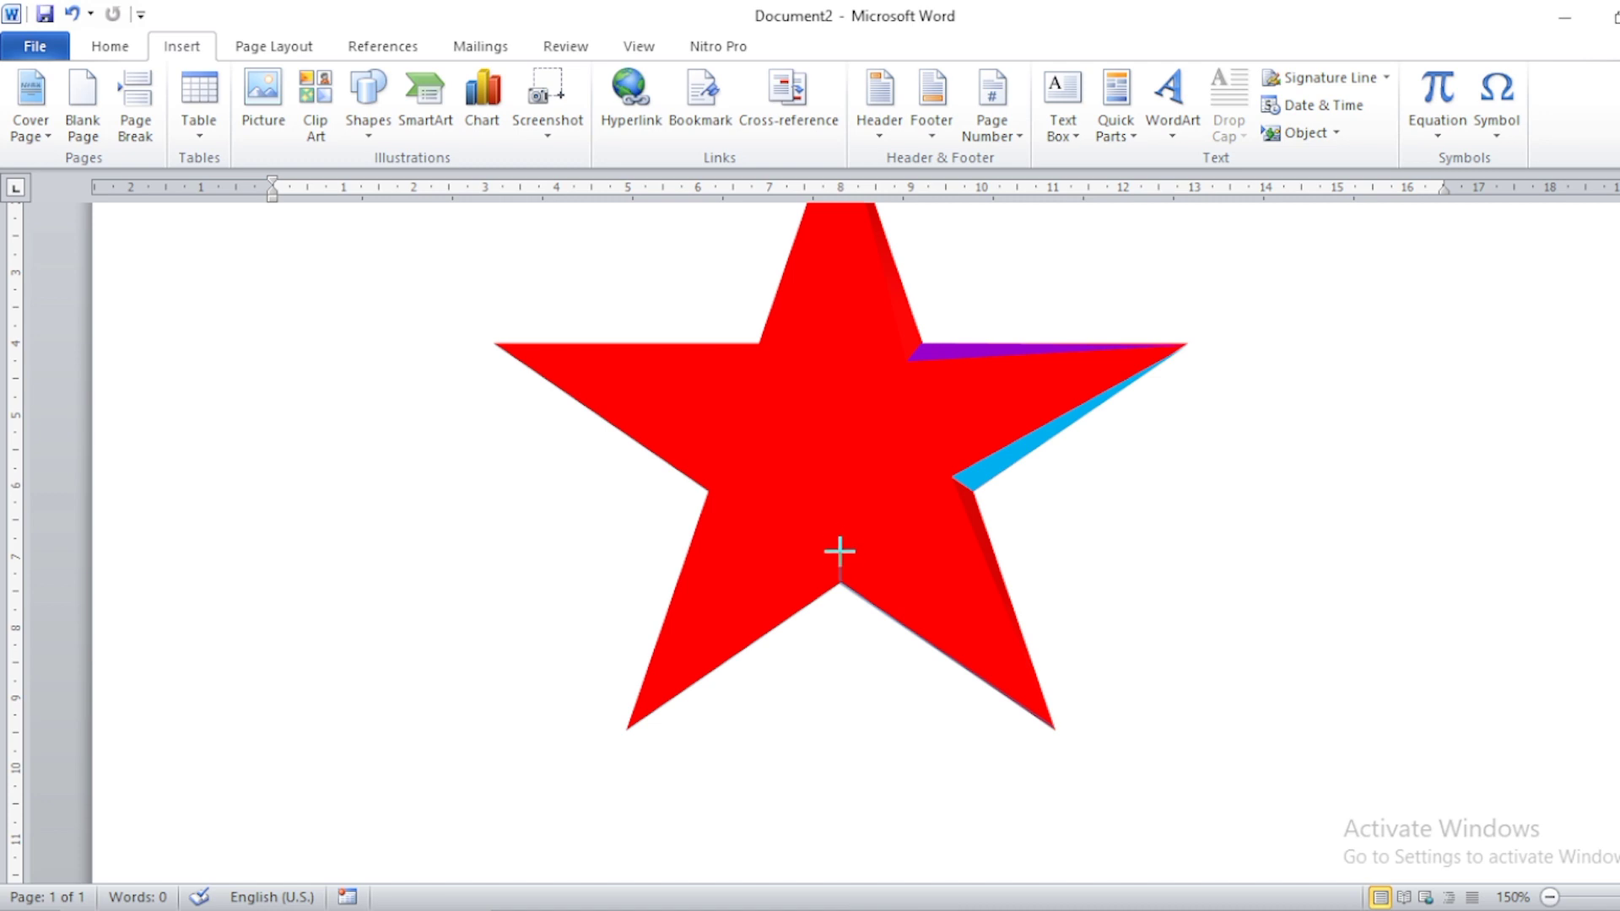
{"action": "left_click", "coordinate": [840, 551]}
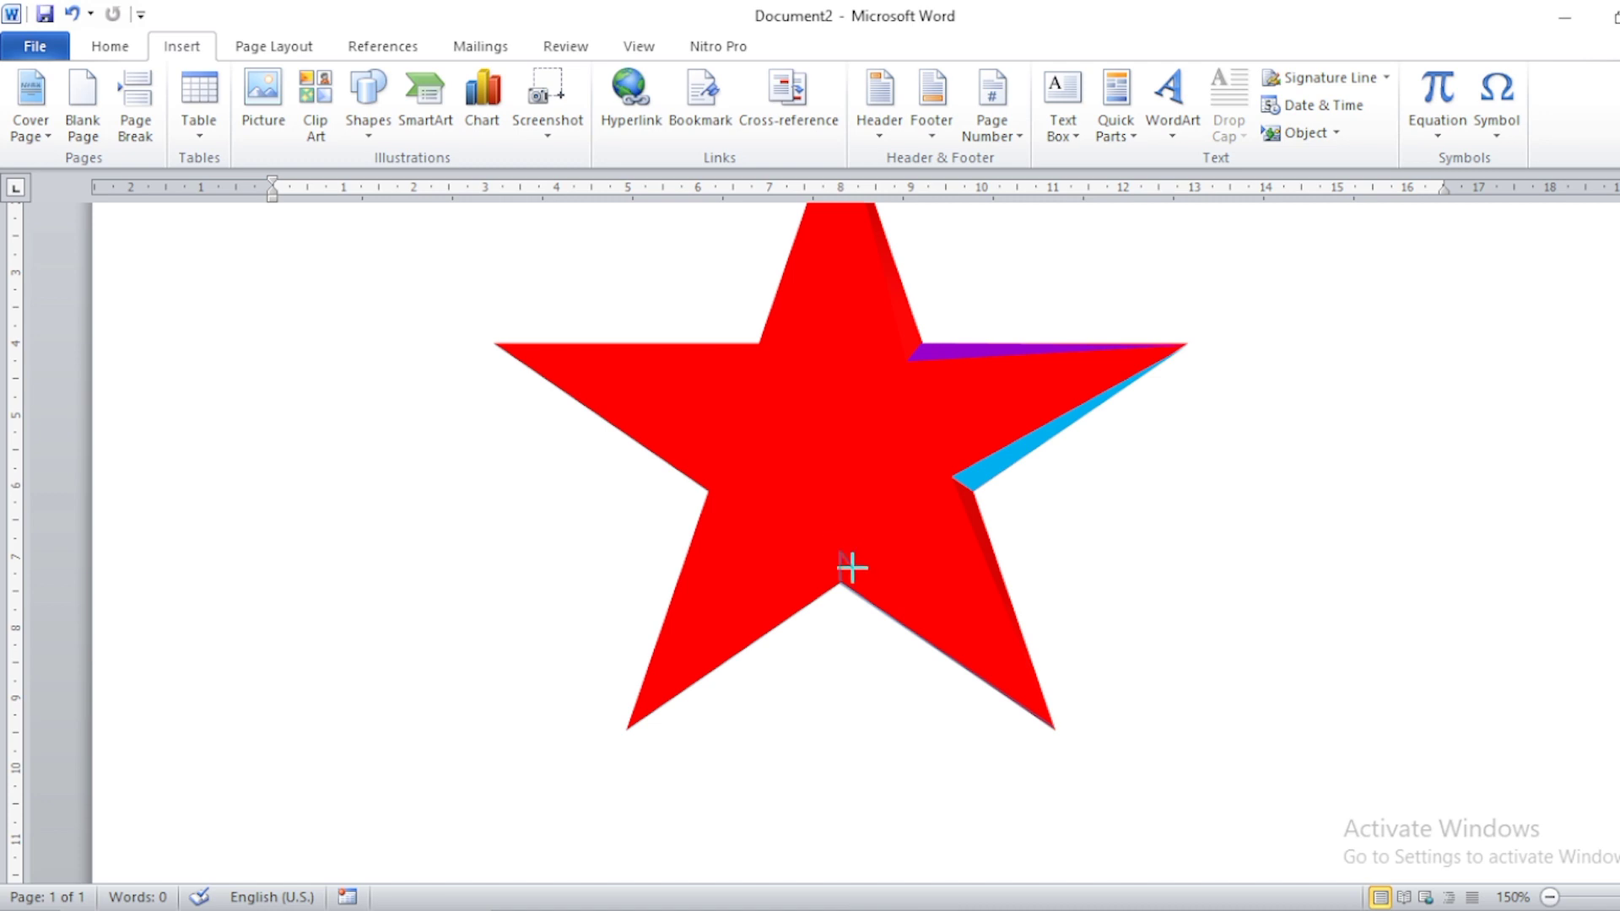
{"action": "left_click", "coordinate": [1052, 727]}
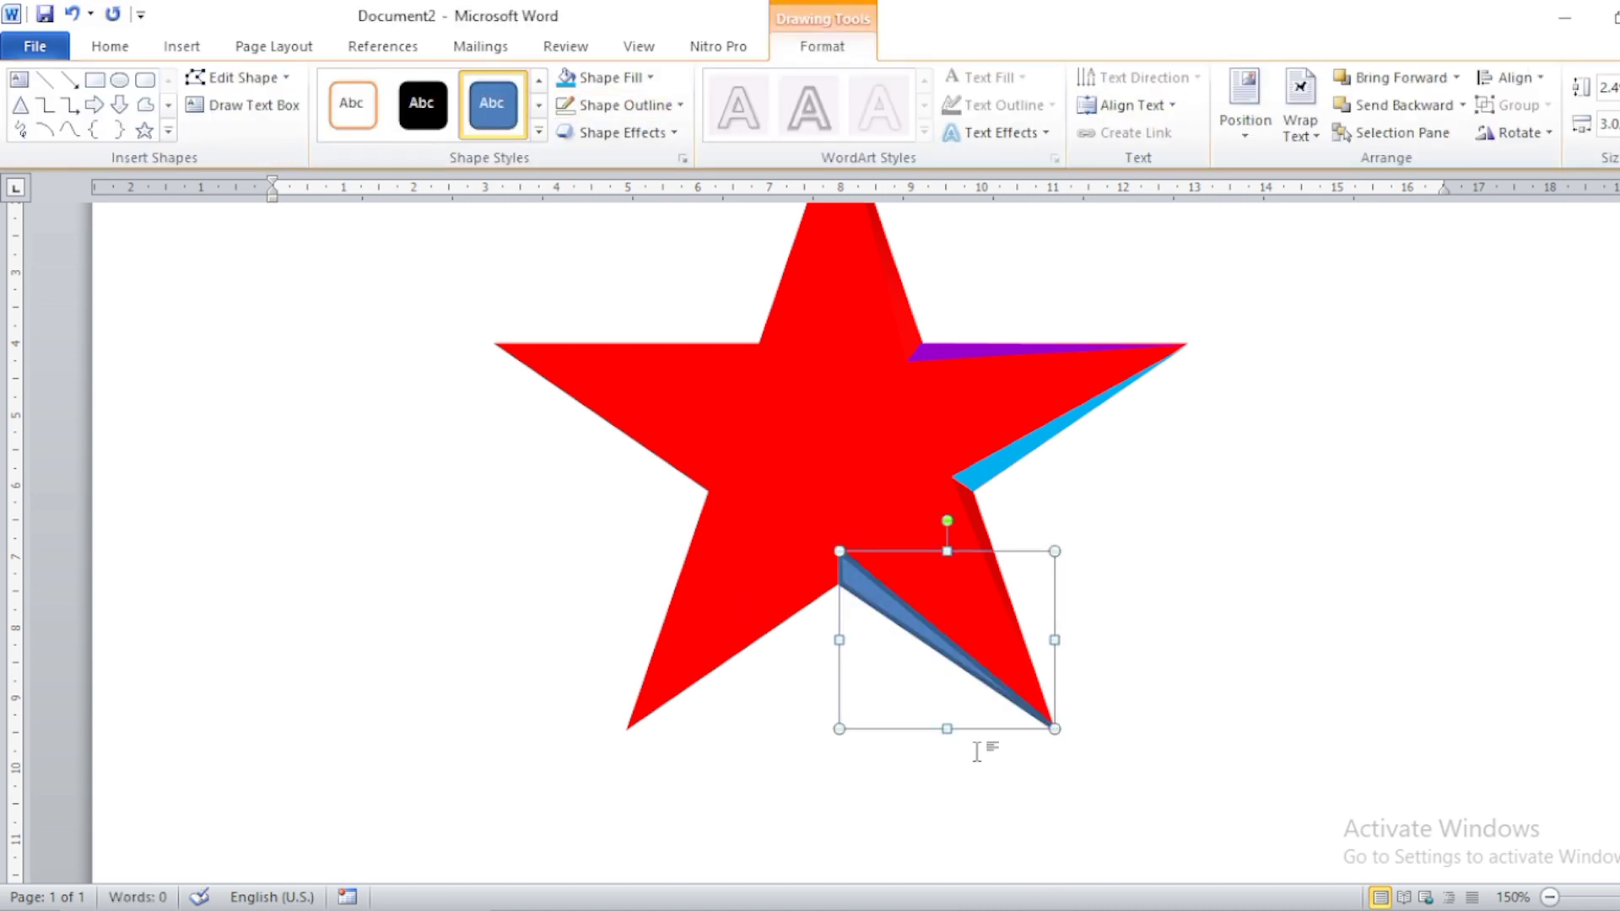
Step: Give the sliver a red gradient fill and remove its outline
{"action": "right_click", "coordinate": [925, 633]}
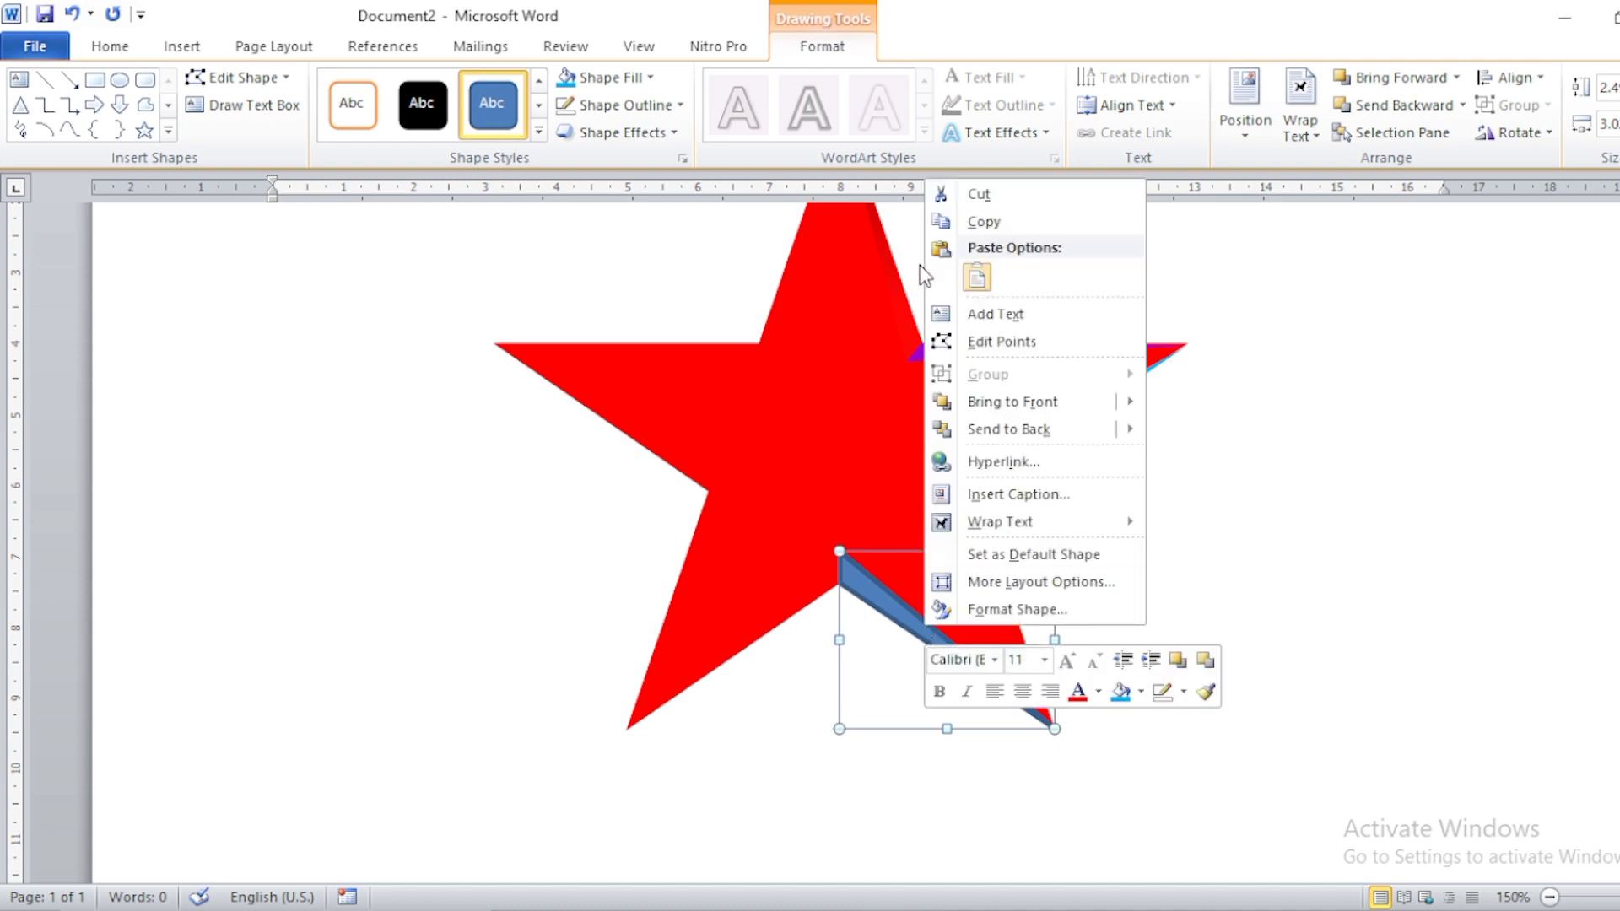
{"action": "left_click", "coordinate": [1021, 609]}
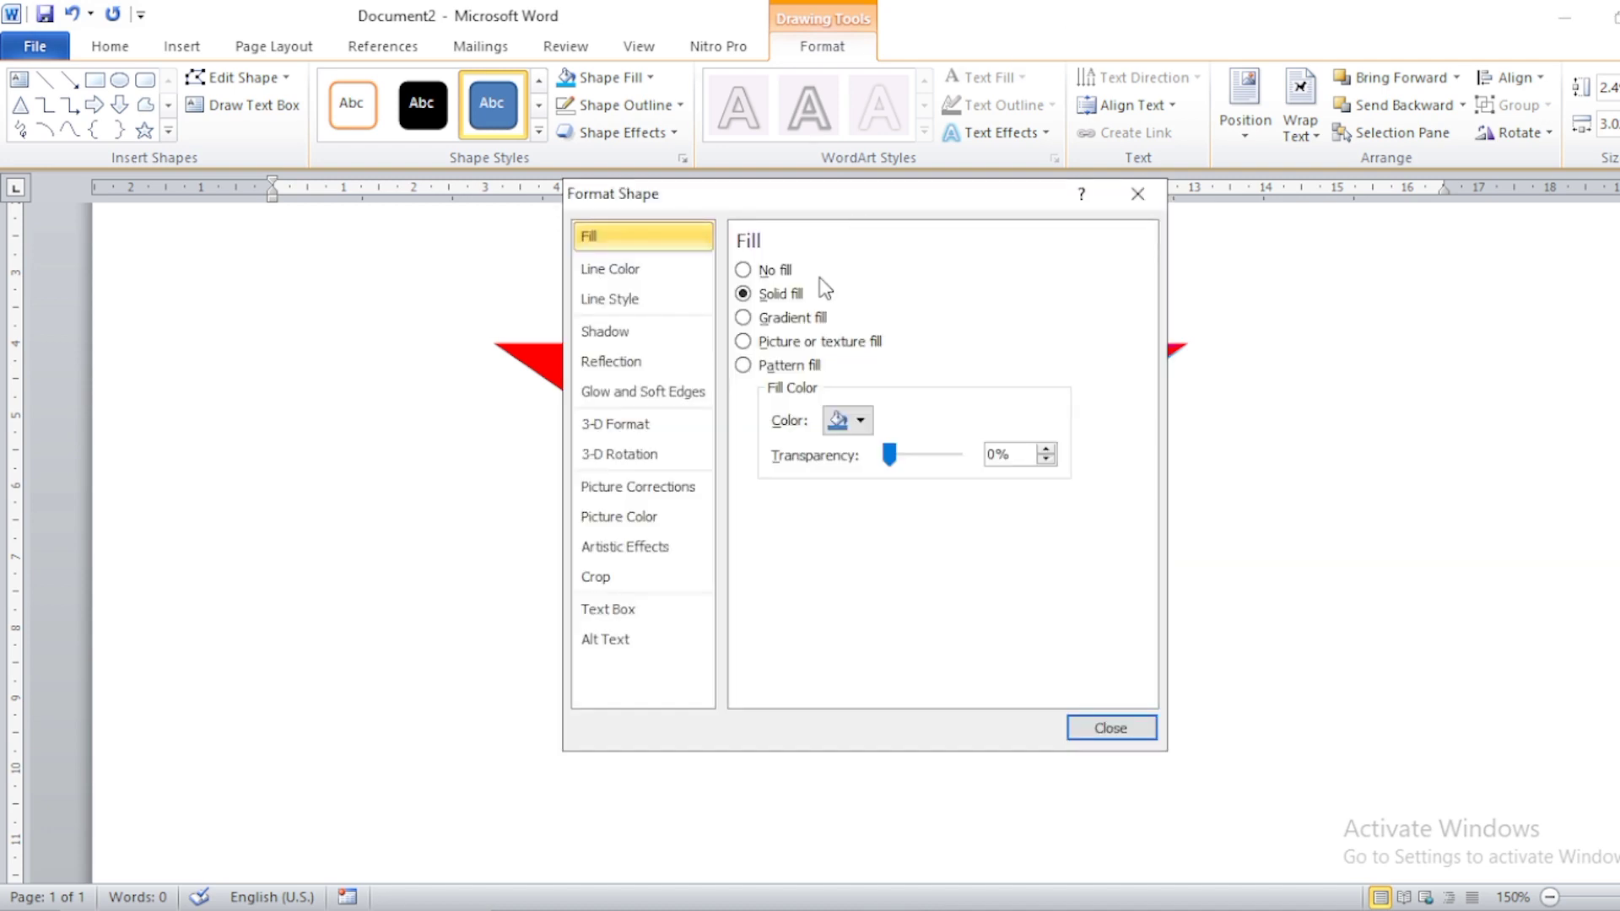
{"action": "left_click", "coordinate": [744, 318]}
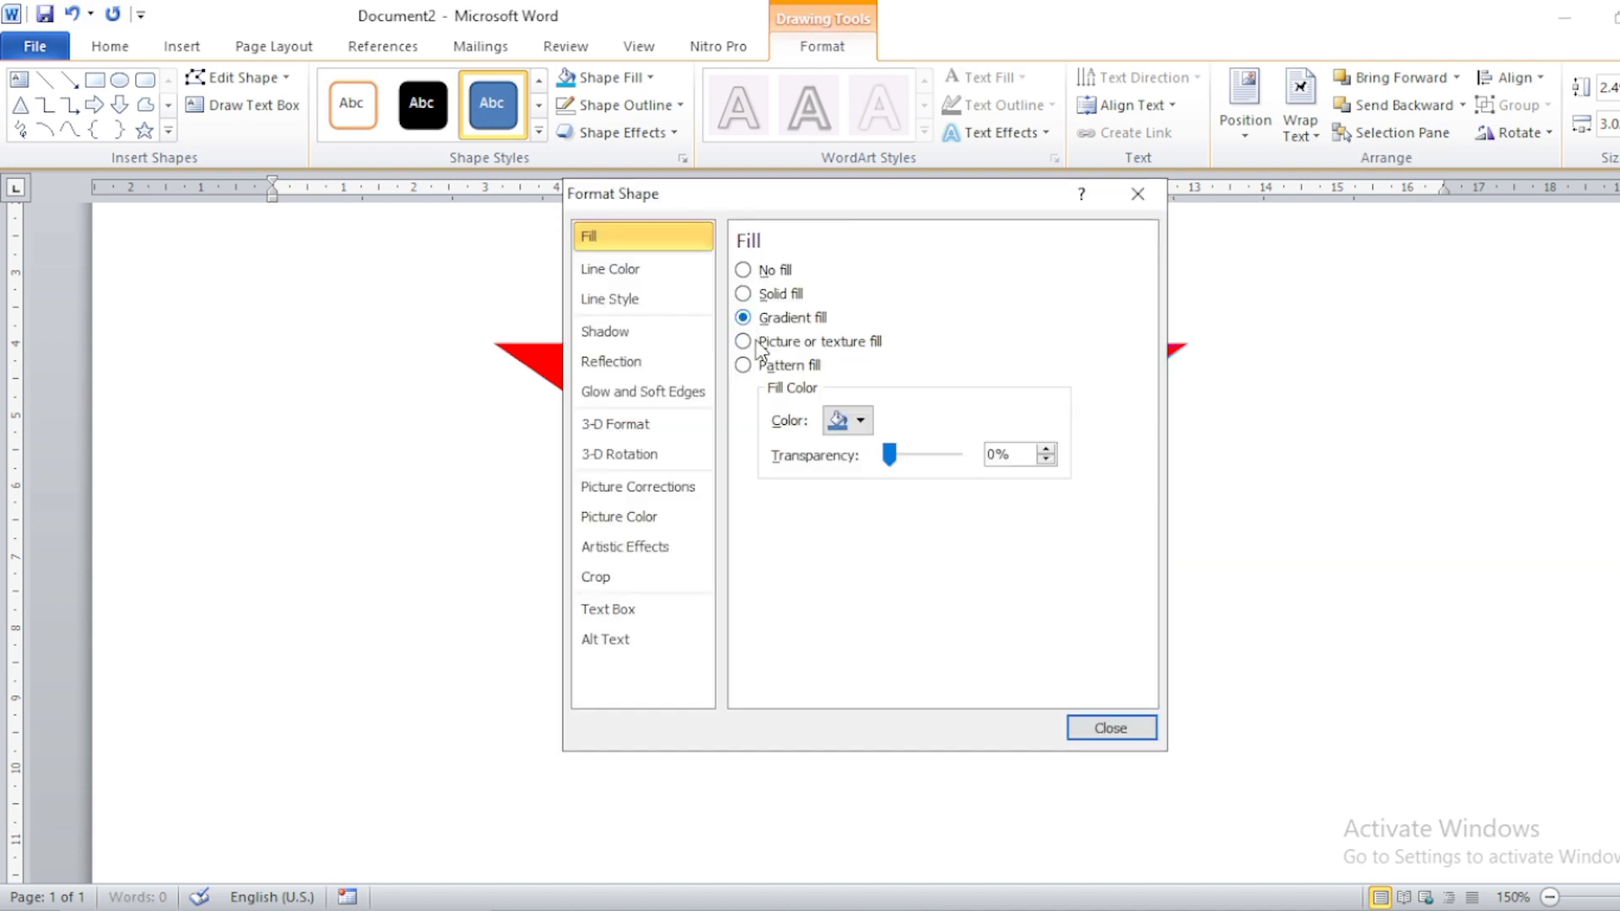
{"action": "left_click", "coordinate": [1095, 726]}
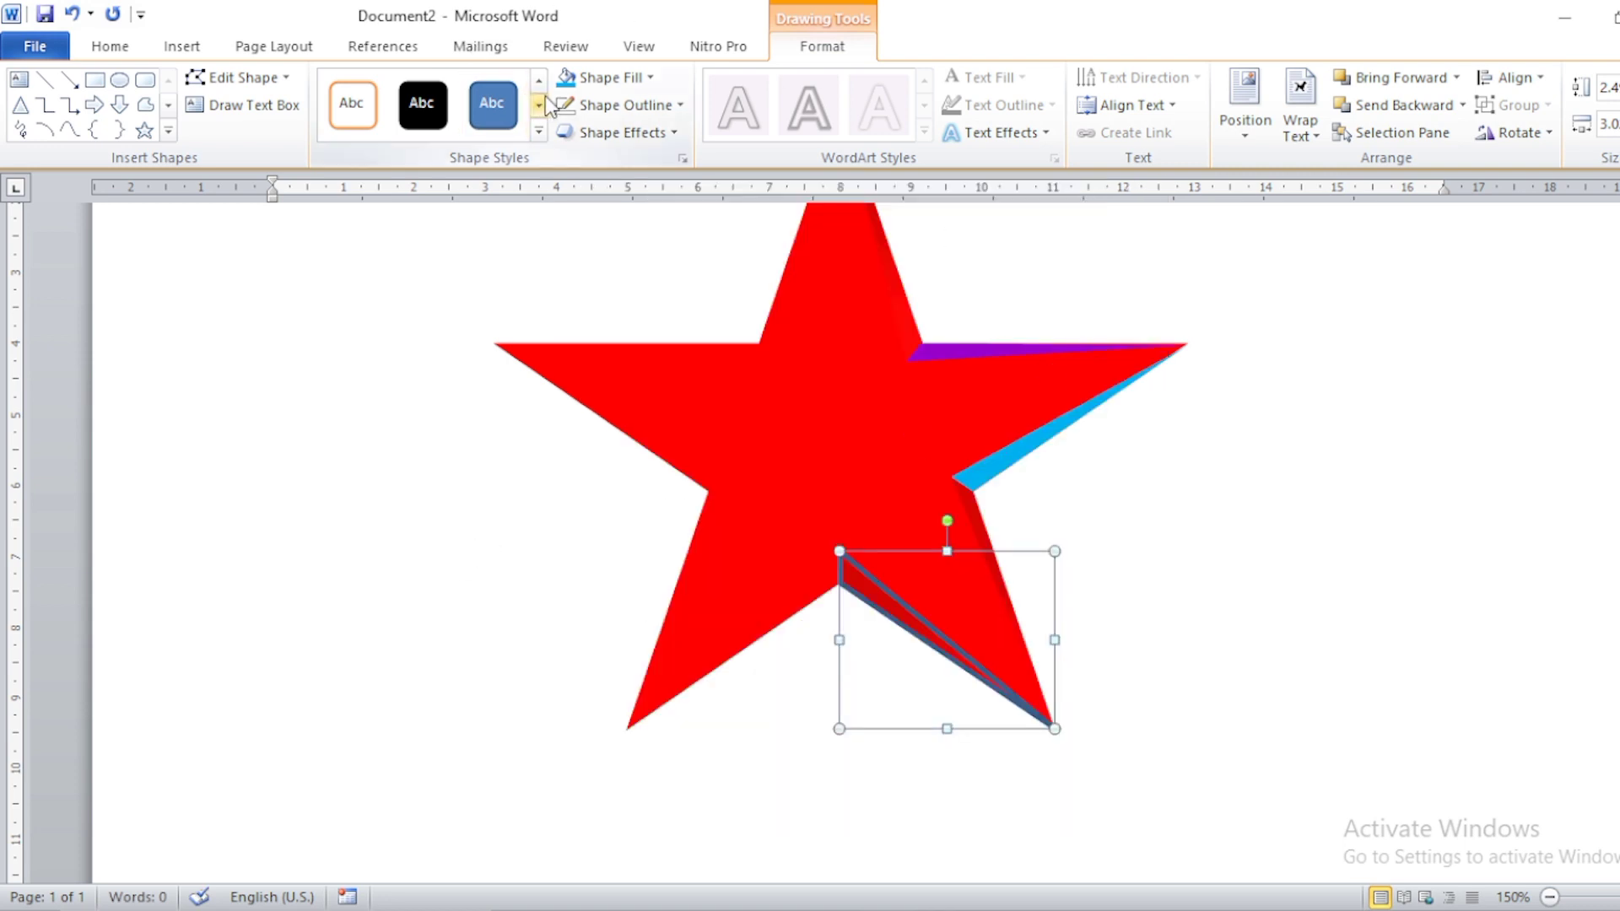
{"action": "left_click", "coordinate": [621, 105]}
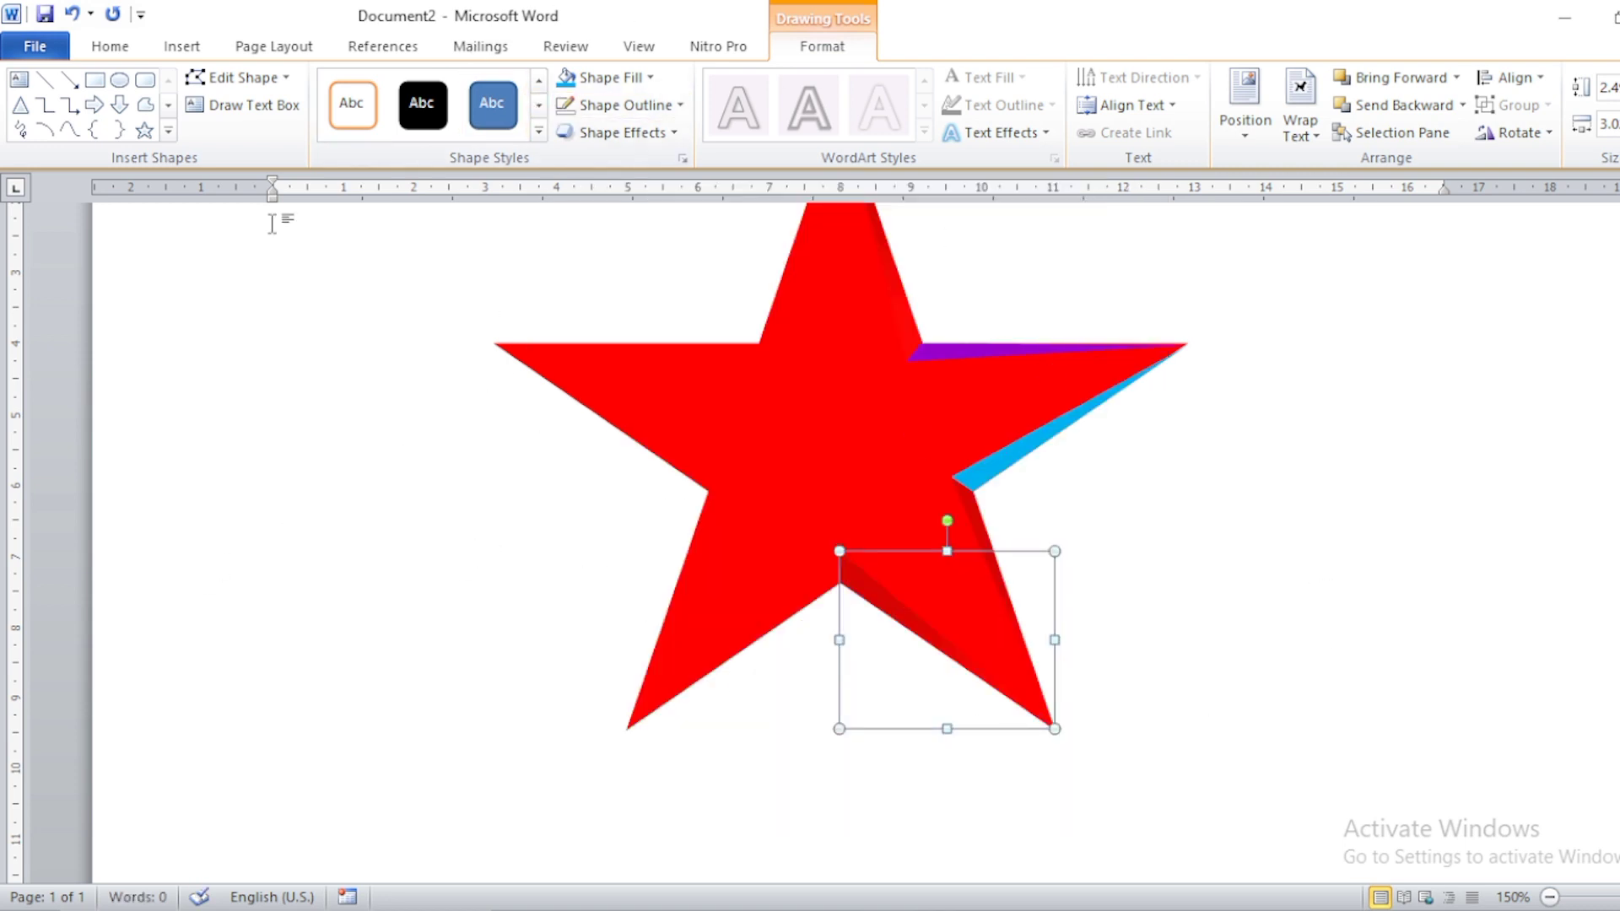
Step: Draw a sliver from the lower-left tip to the bottom inner vertex and fill it light cyan
{"action": "left_click", "coordinate": [145, 105]}
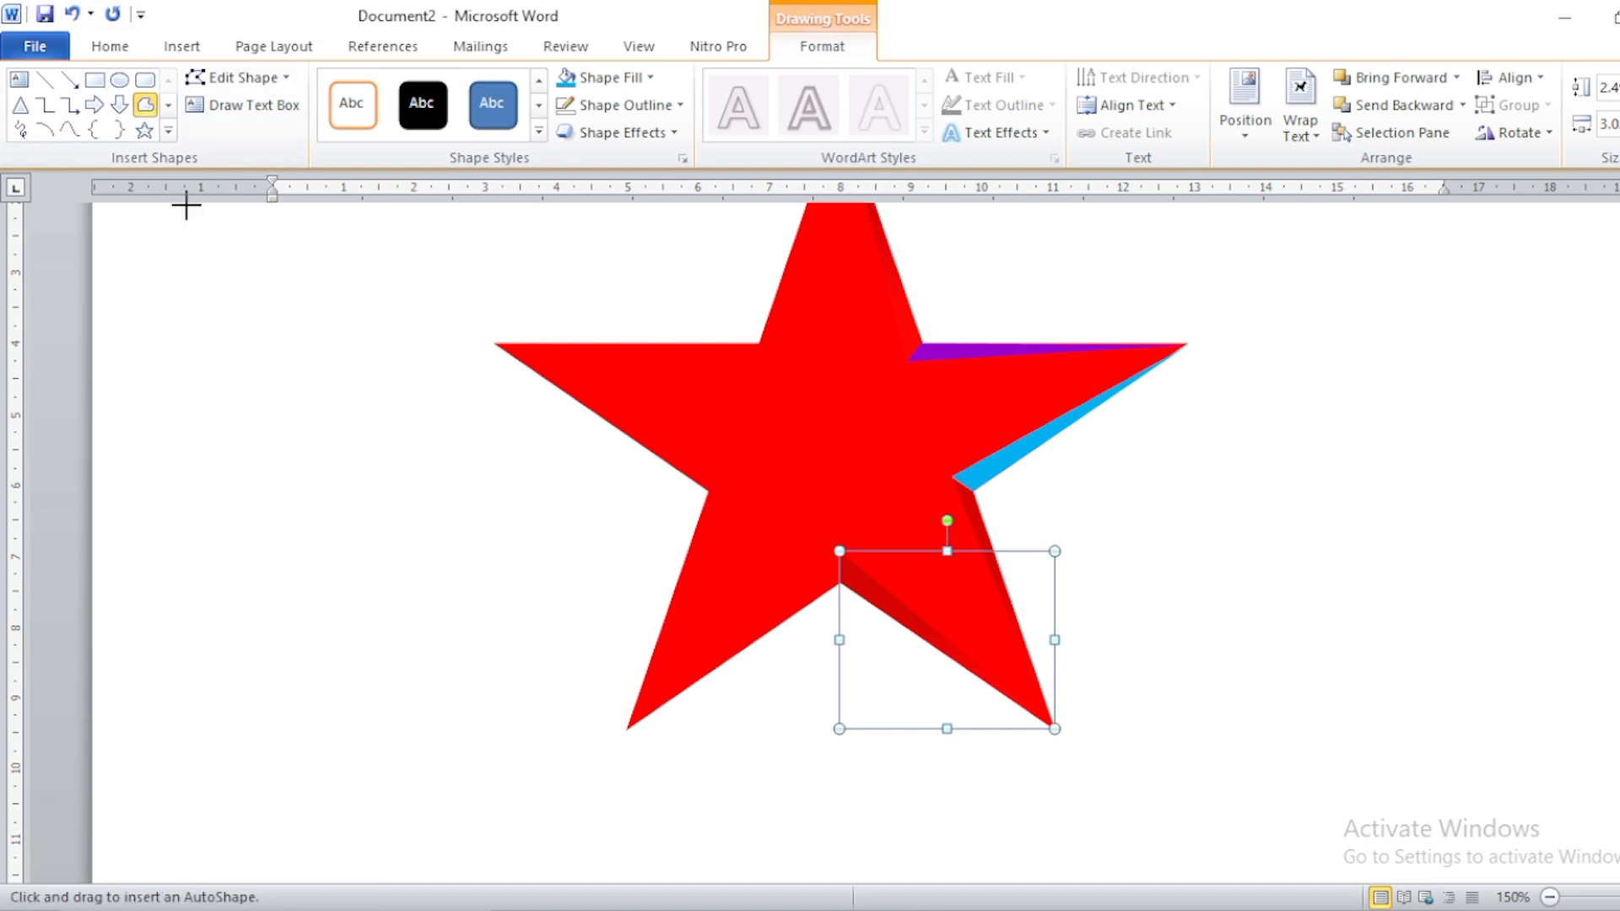
{"action": "left_click", "coordinate": [627, 729]}
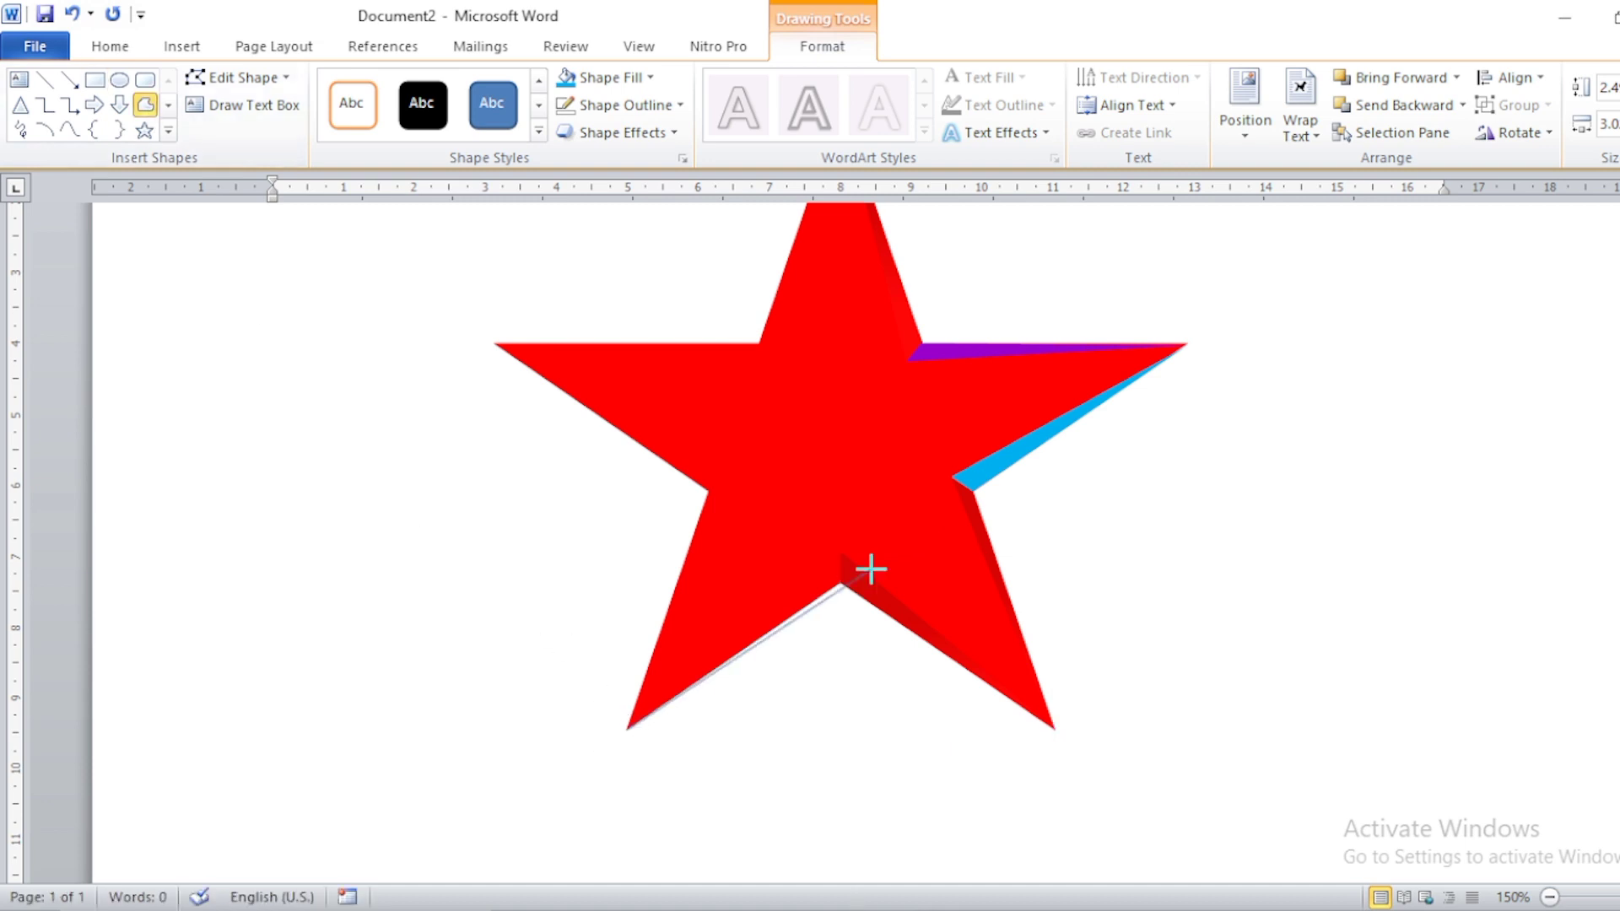
{"action": "left_click", "coordinate": [841, 584]}
{"action": "left_click", "coordinate": [838, 553]}
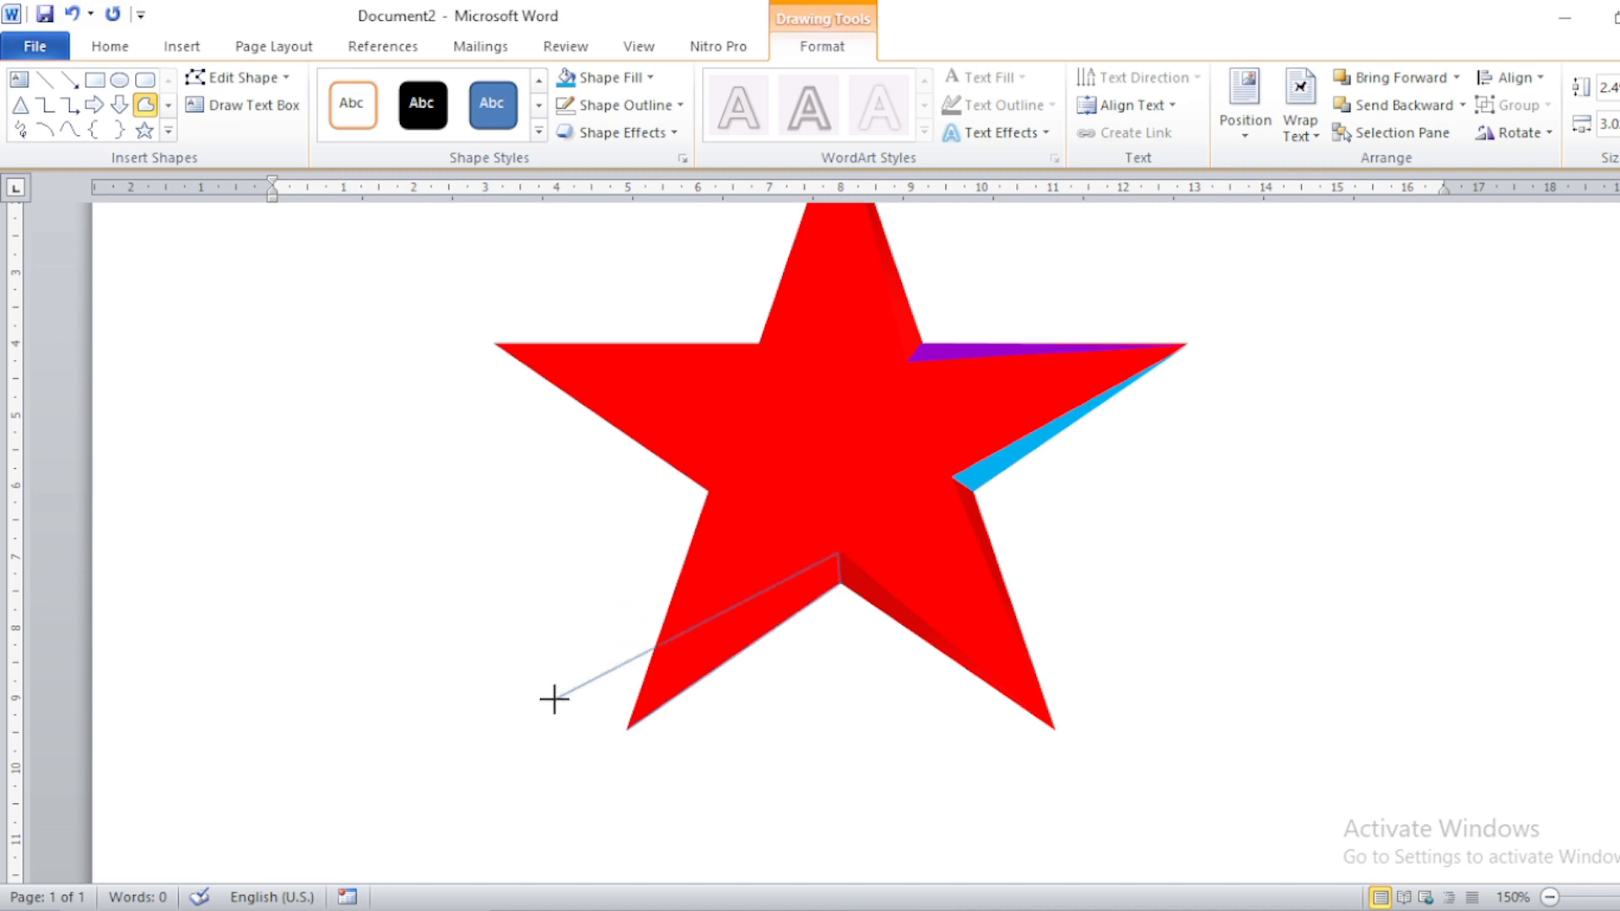
{"action": "left_click", "coordinate": [626, 728]}
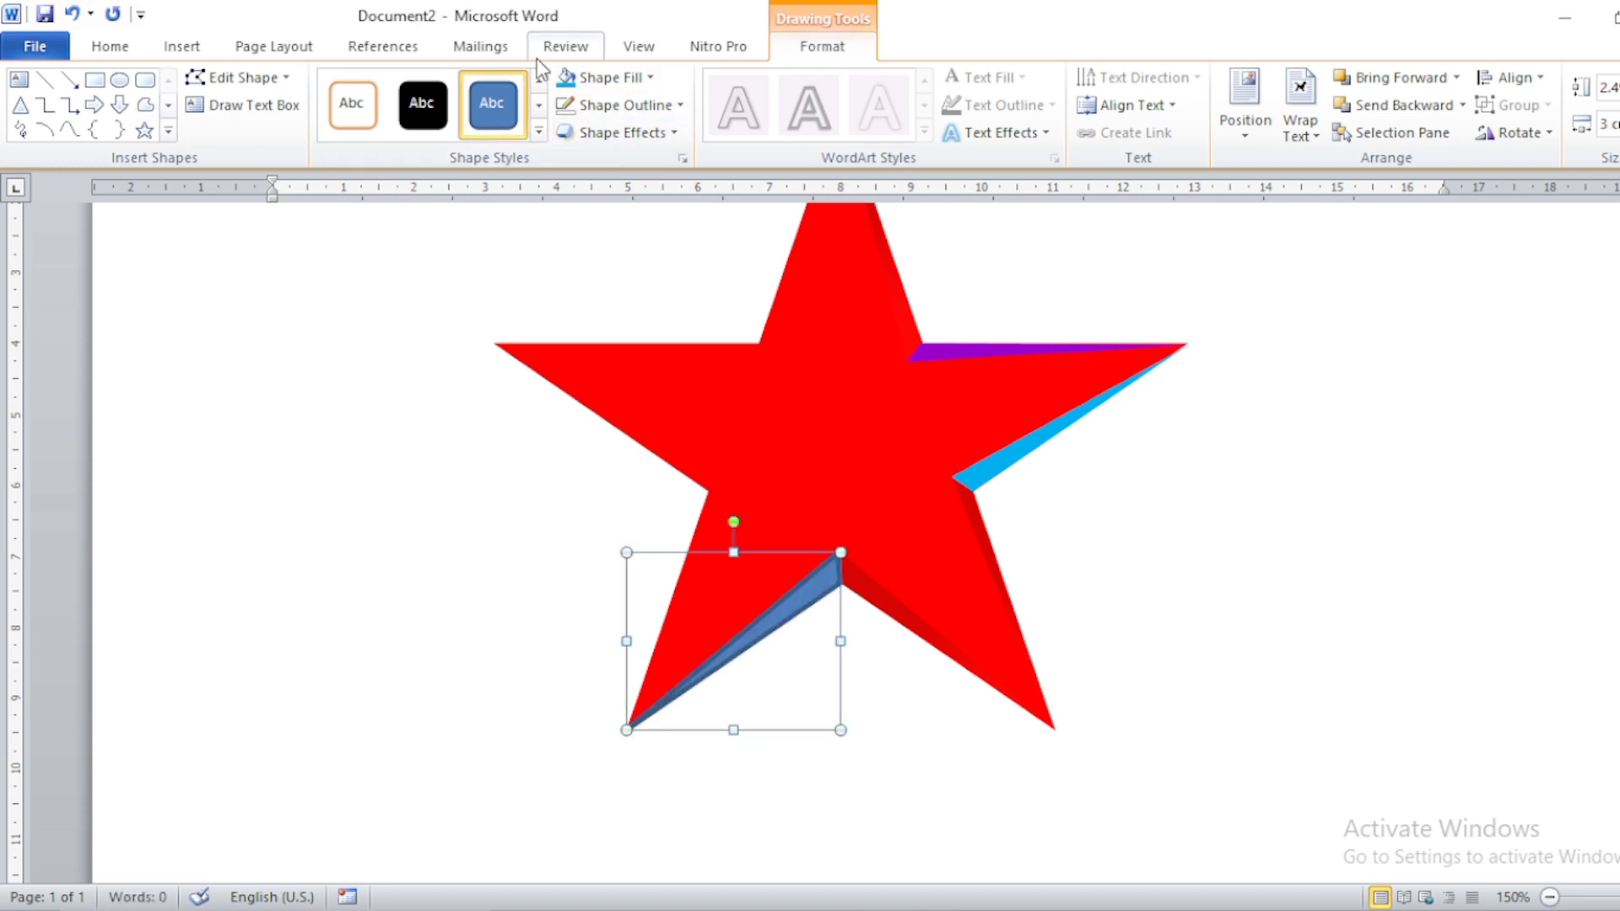
{"action": "left_click", "coordinate": [563, 79]}
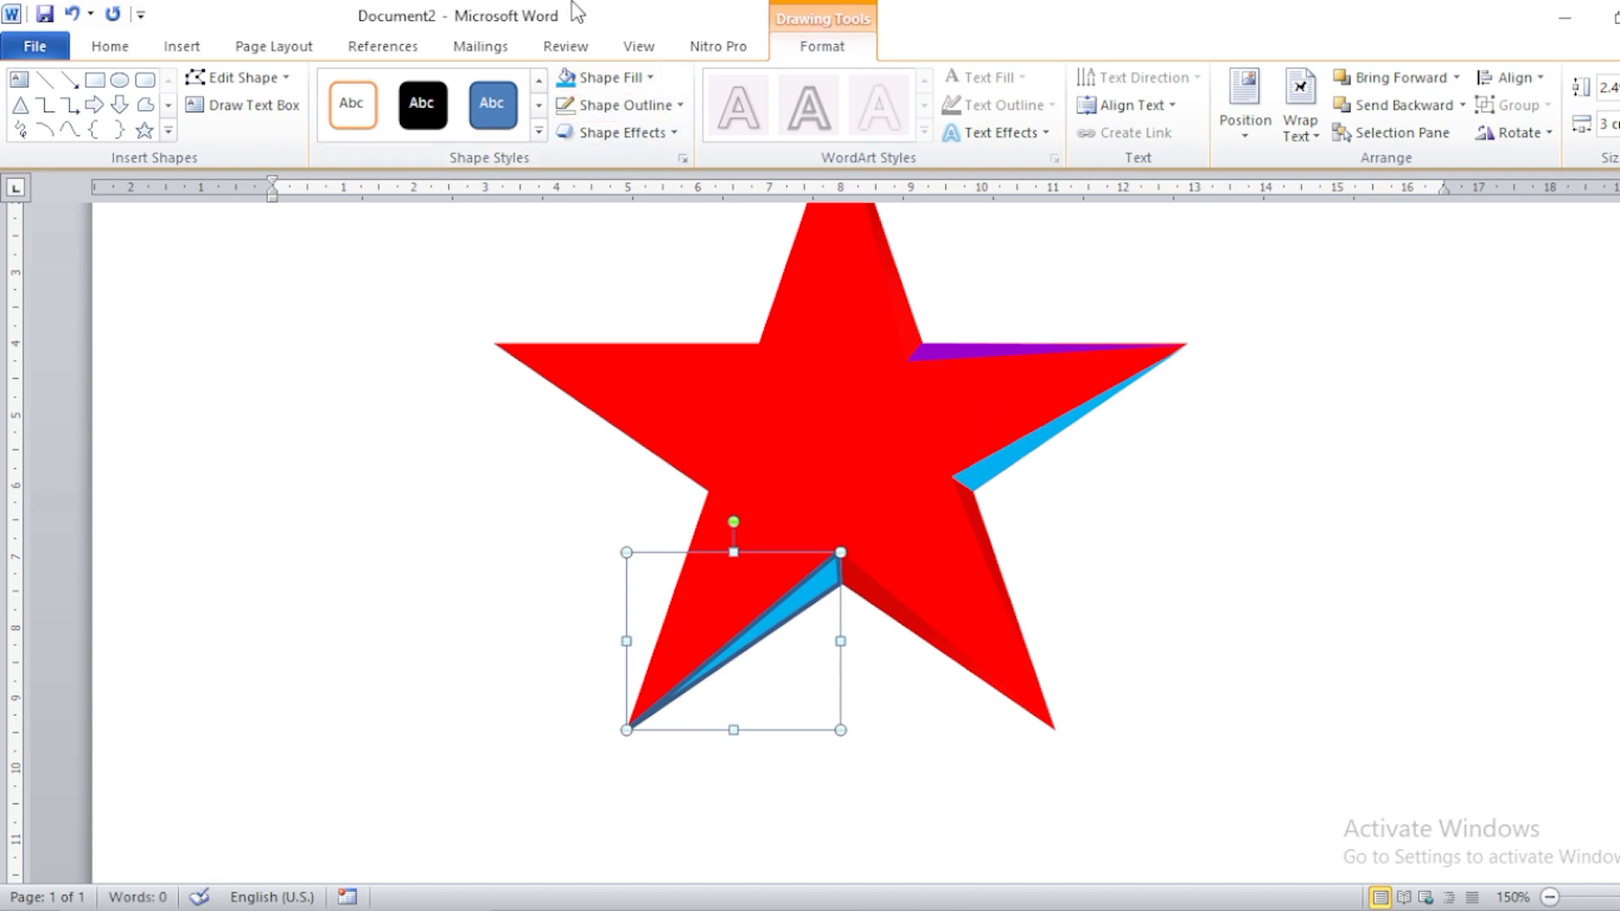
{"action": "left_click", "coordinate": [1465, 655]}
{"action": "scroll", "coordinate": [827, 767], "scroll_direction": "up", "scroll_amount": 1}
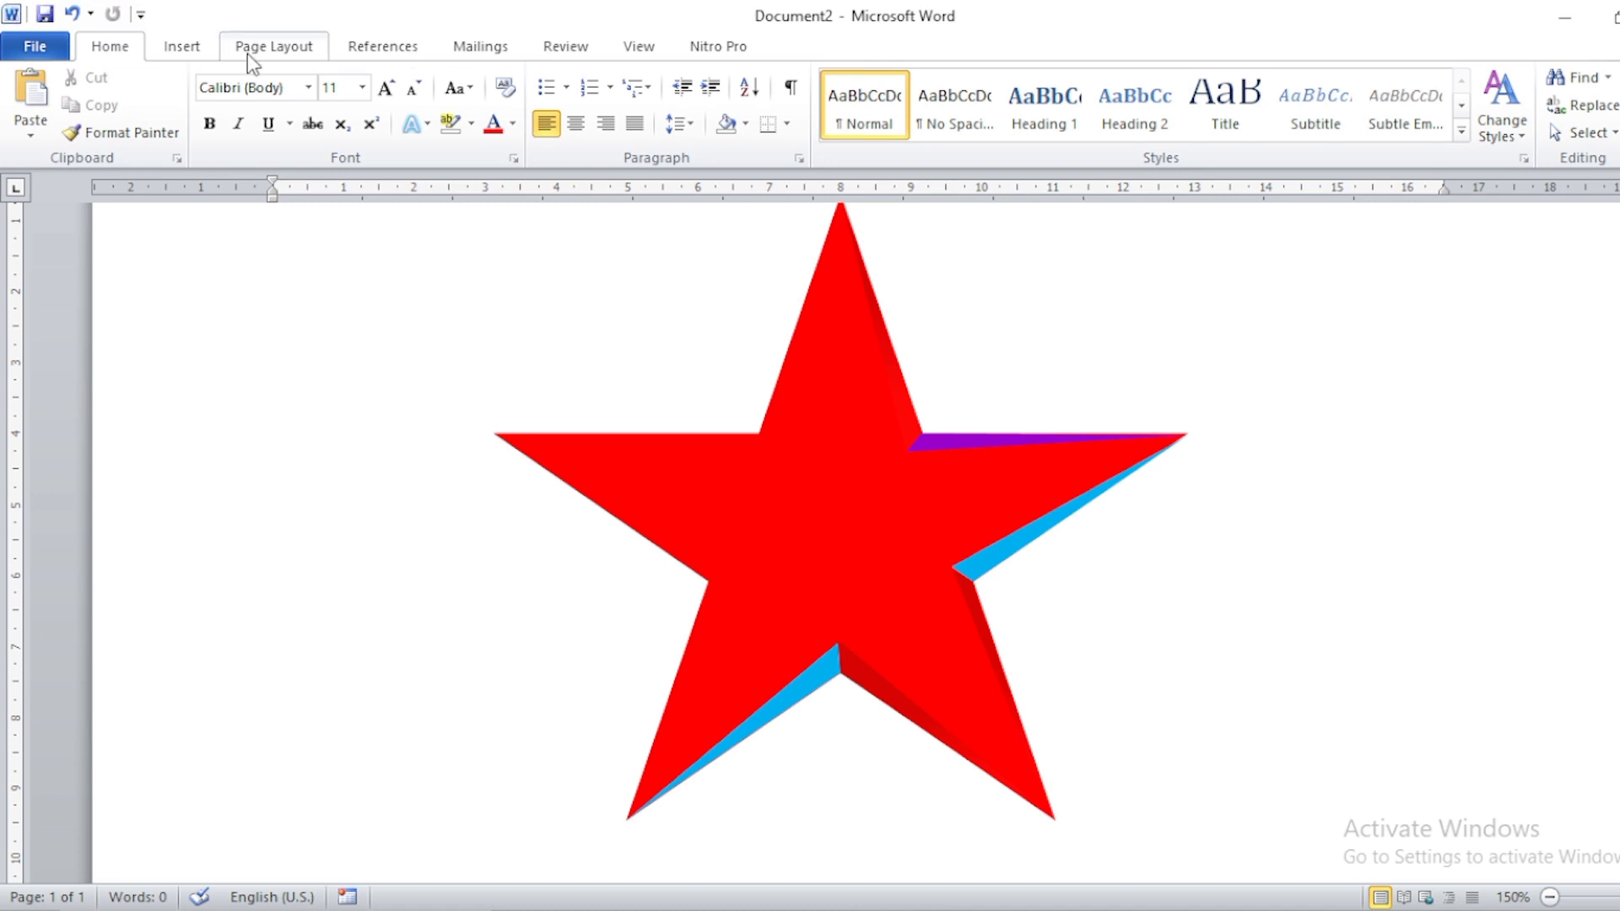
Step: Draw a freeform triangle from the left inner vertex to the star's centre and lower-left tip
{"action": "left_click", "coordinate": [205, 51]}
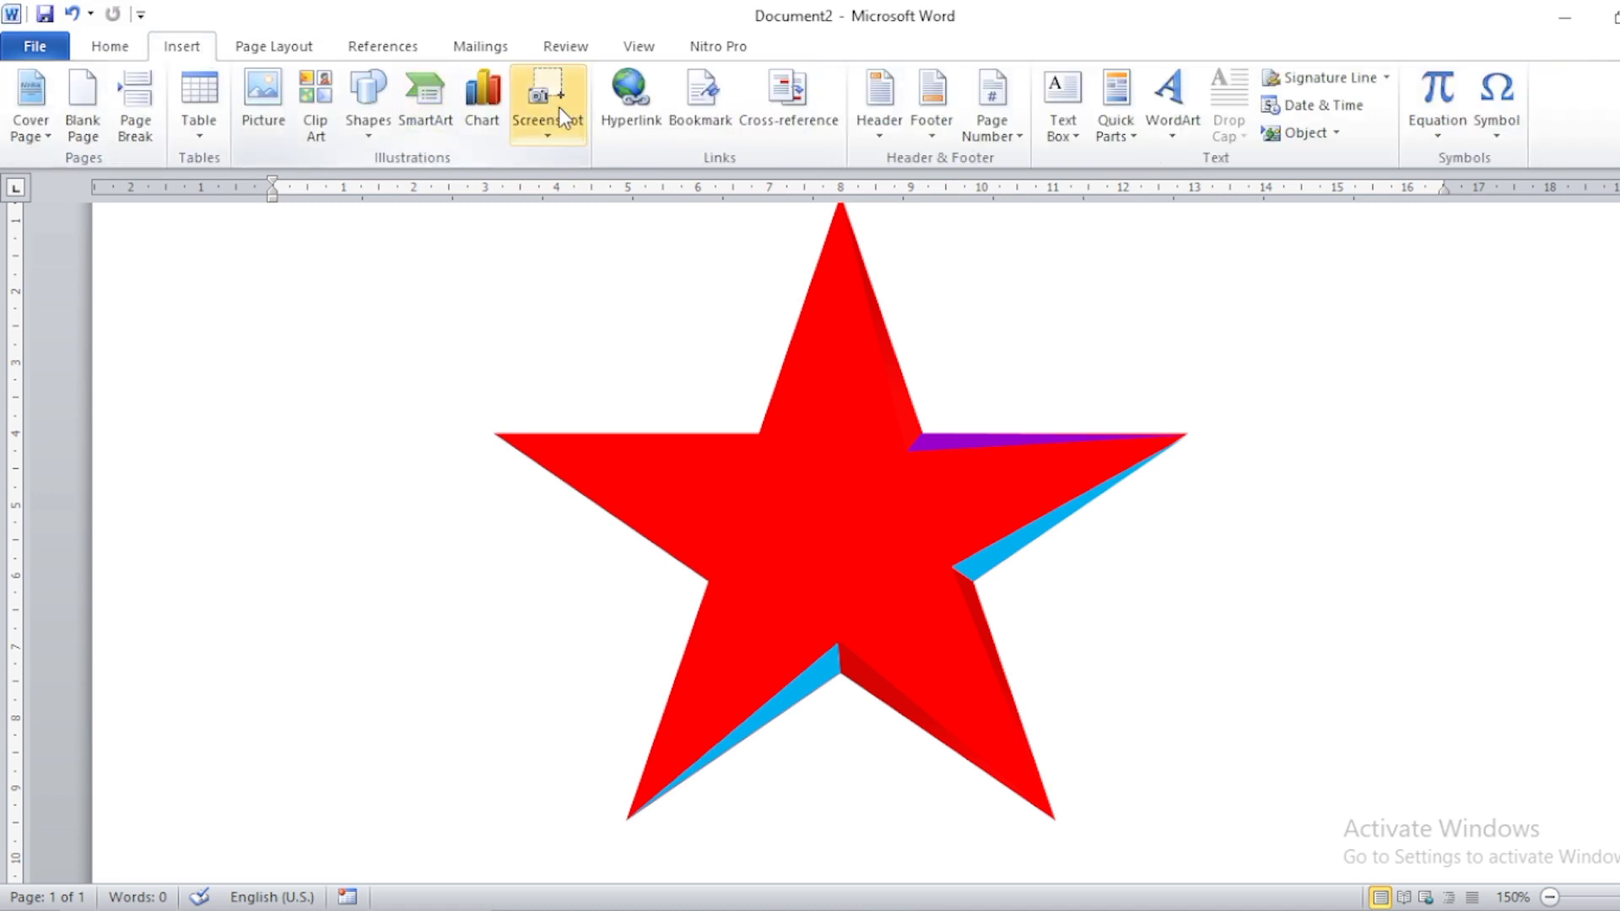
{"action": "left_click", "coordinate": [359, 109]}
{"action": "left_click", "coordinate": [631, 183]}
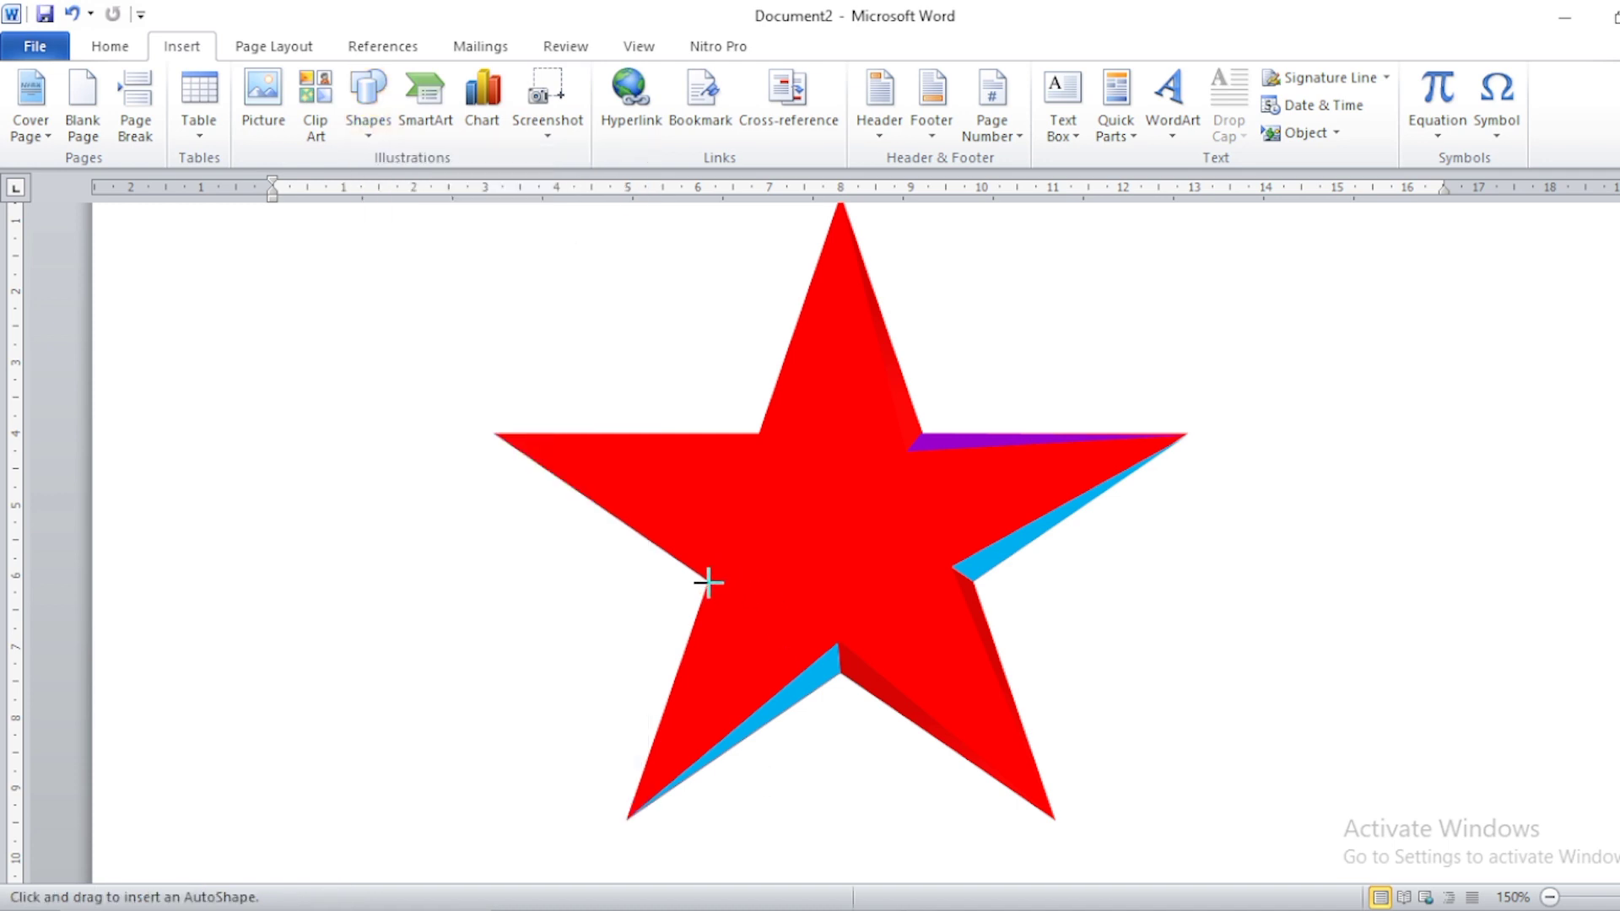
{"action": "left_click_drag", "start_coordinate": [709, 582], "coordinate": [883, 516]}
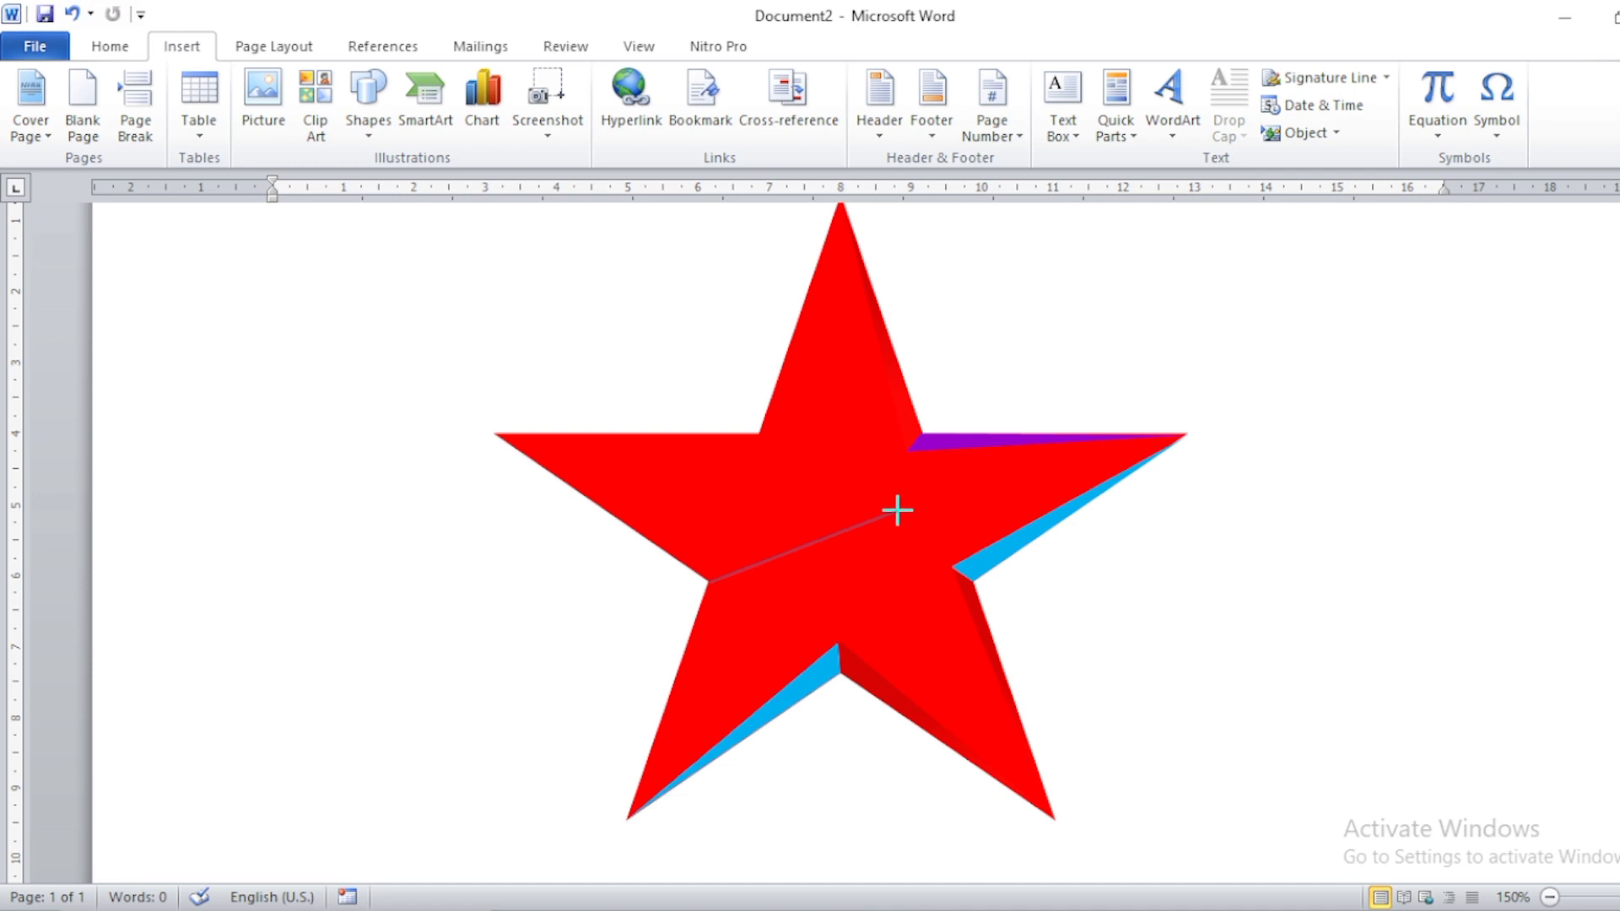
{"action": "left_click_drag", "start_coordinate": [885, 512], "coordinate": [906, 505]}
{"action": "left_click", "coordinate": [906, 505]}
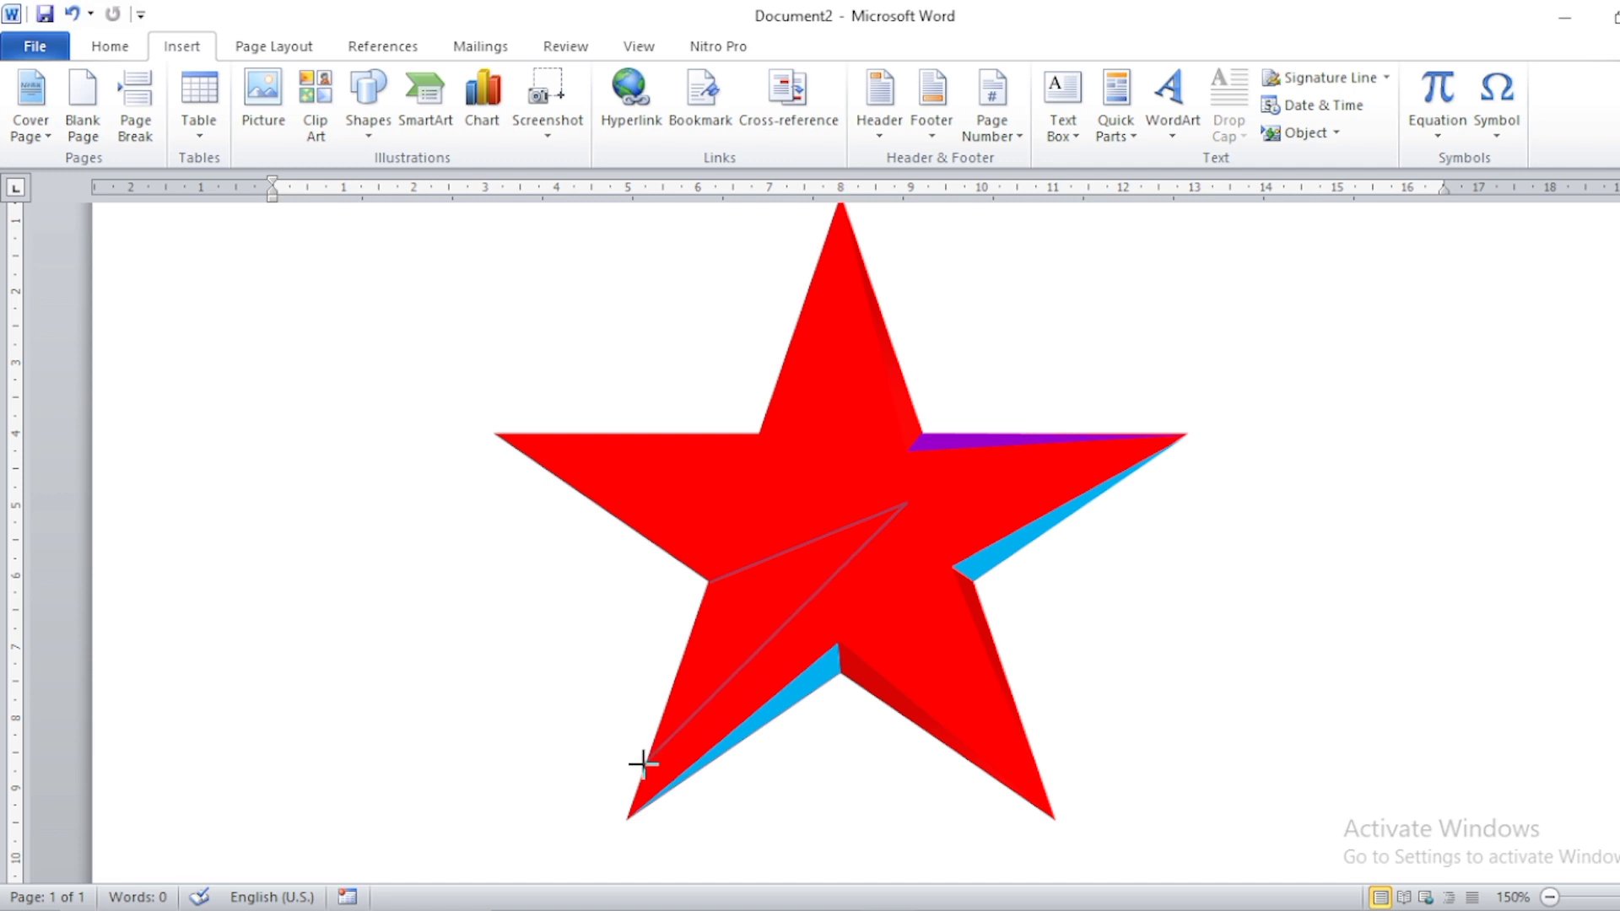
{"action": "left_click", "coordinate": [643, 762]}
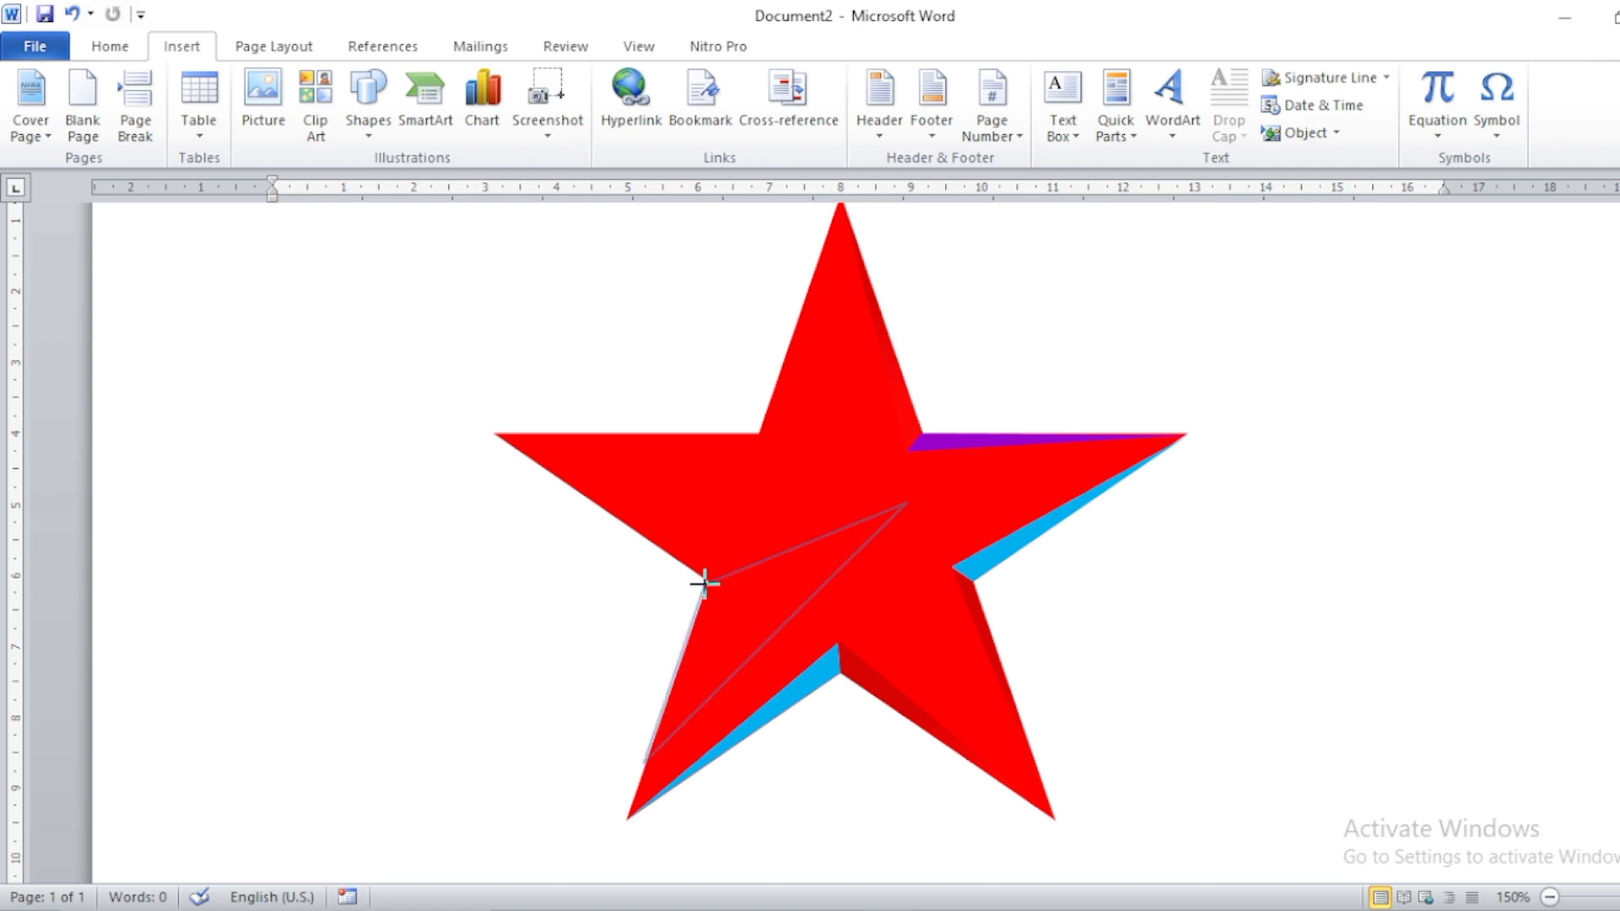
{"action": "left_click", "coordinate": [707, 582]}
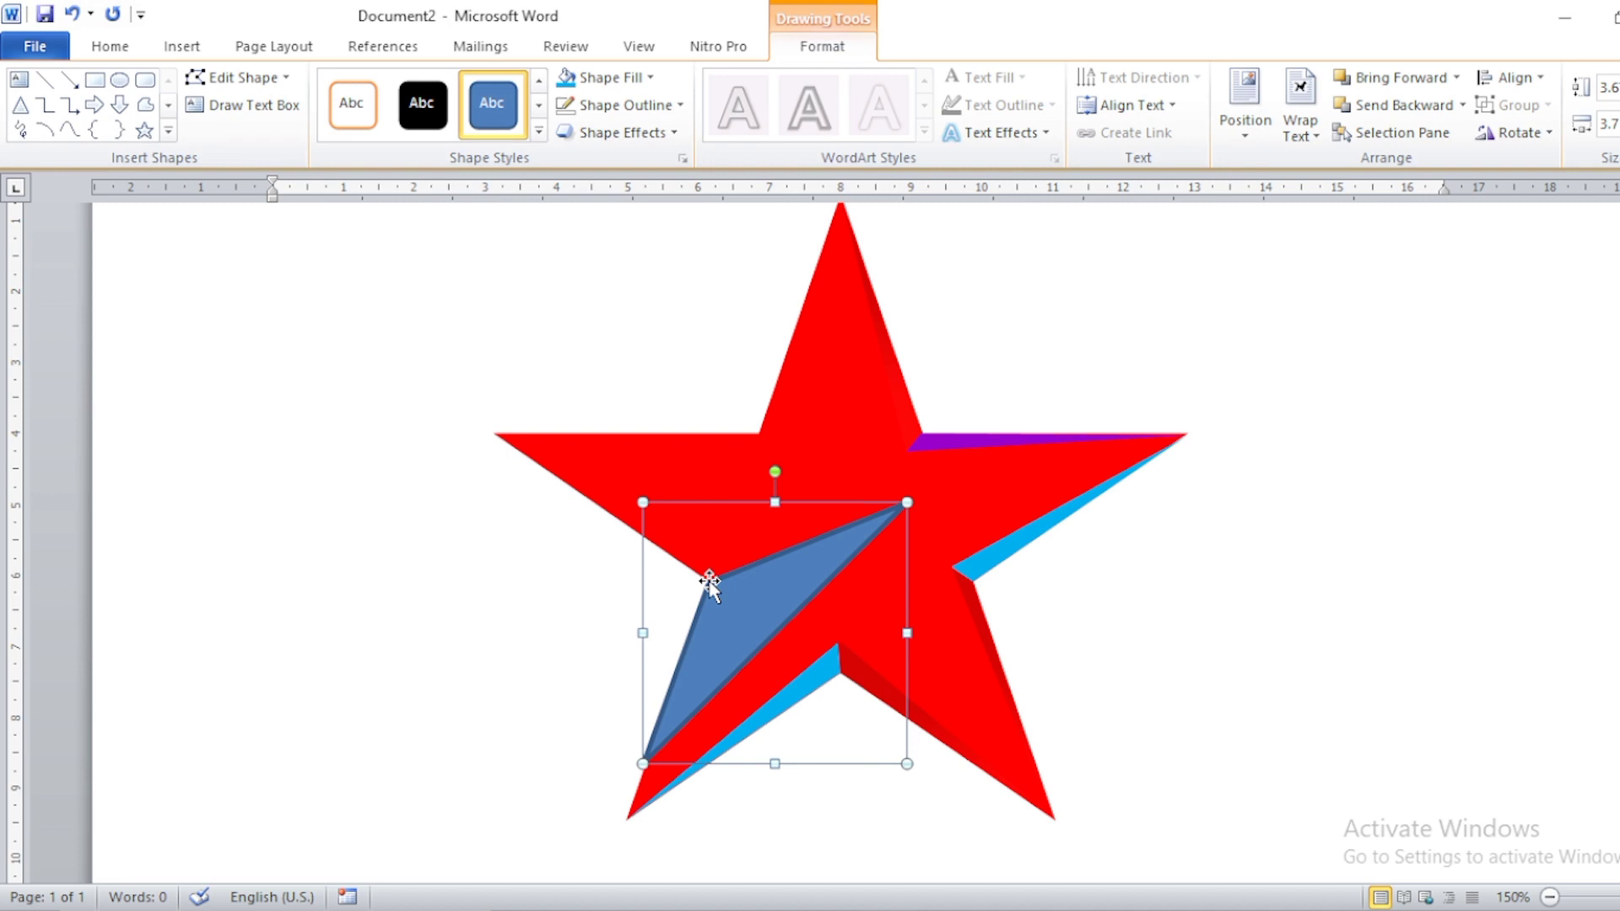
Step: Fill the triangle white and remove its outline
{"action": "left_click", "coordinate": [599, 77]}
{"action": "left_click", "coordinate": [566, 129]}
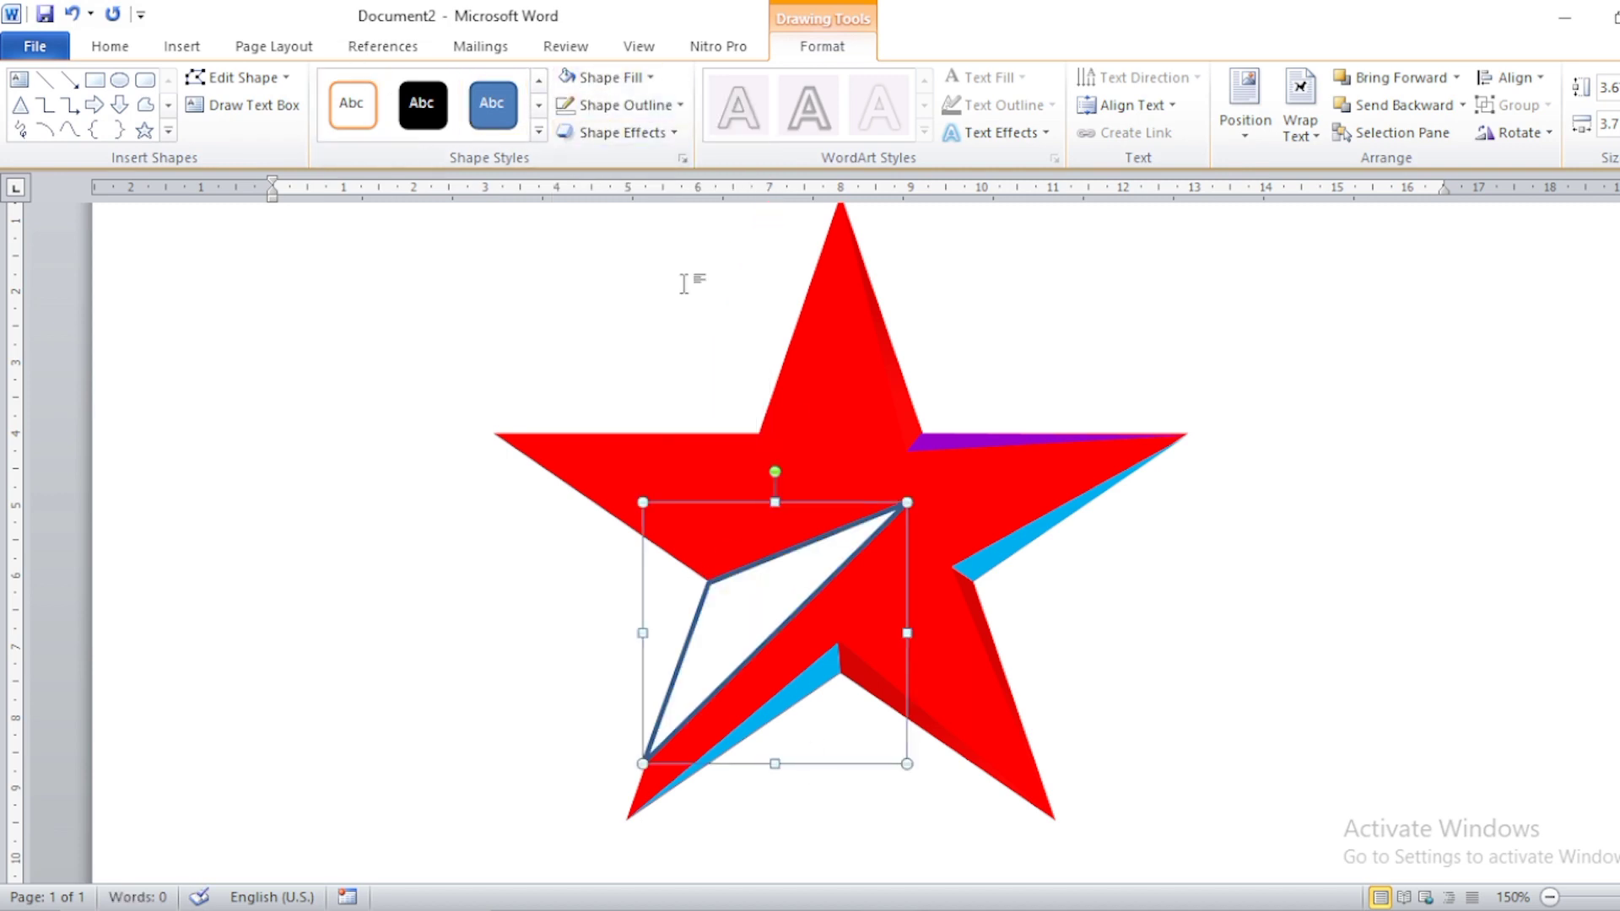
{"action": "left_click", "coordinate": [563, 112]}
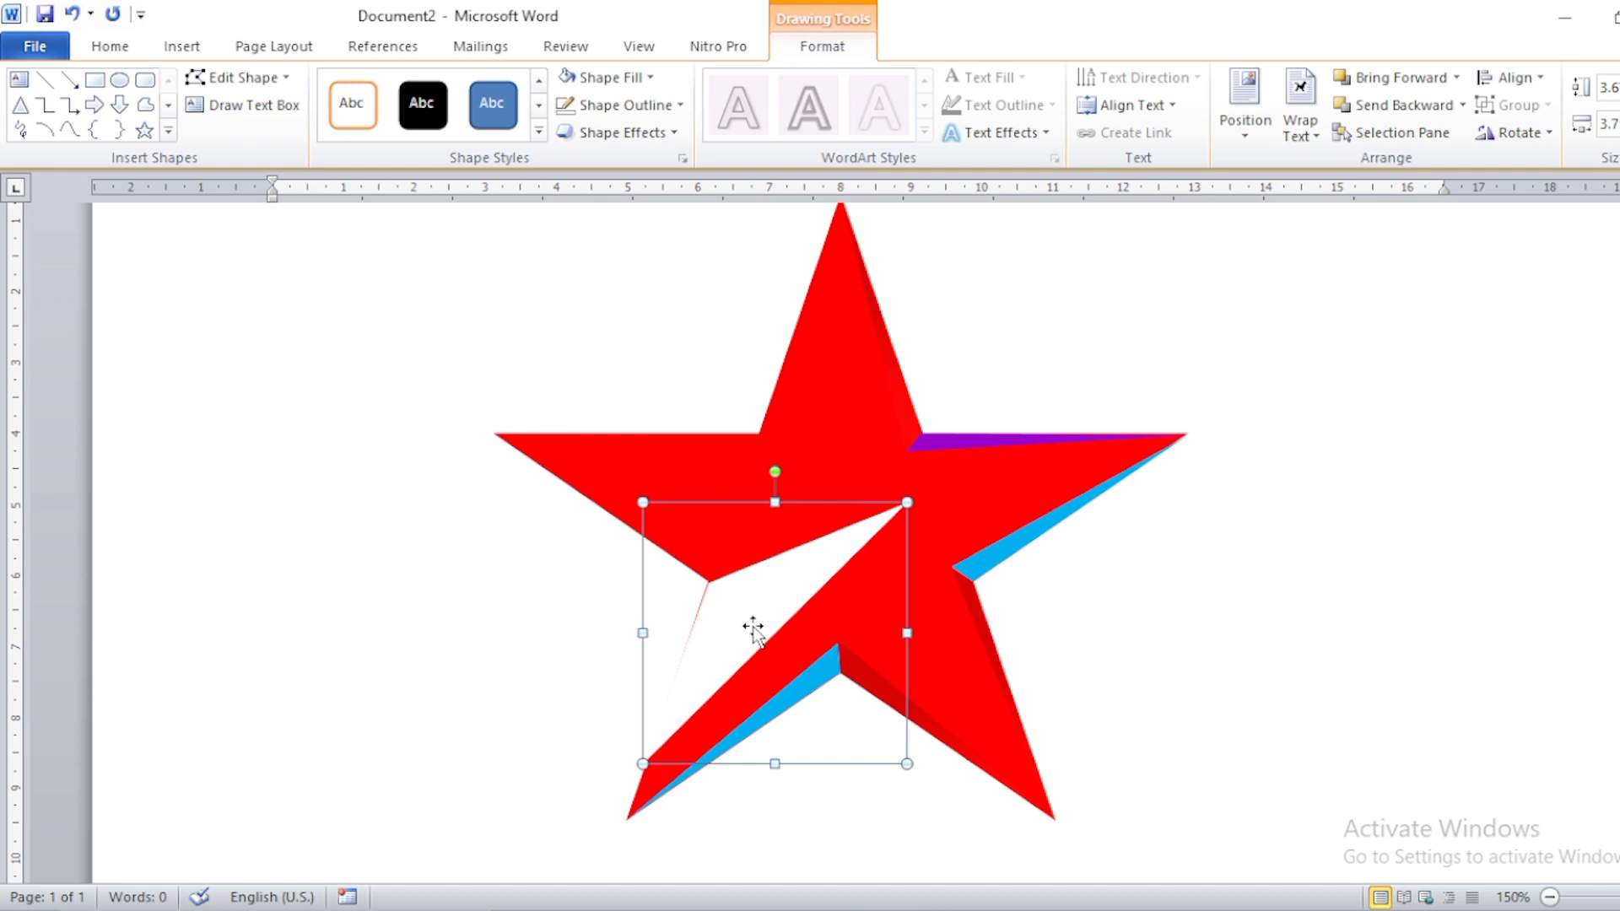
{"action": "left_click", "coordinate": [217, 82]}
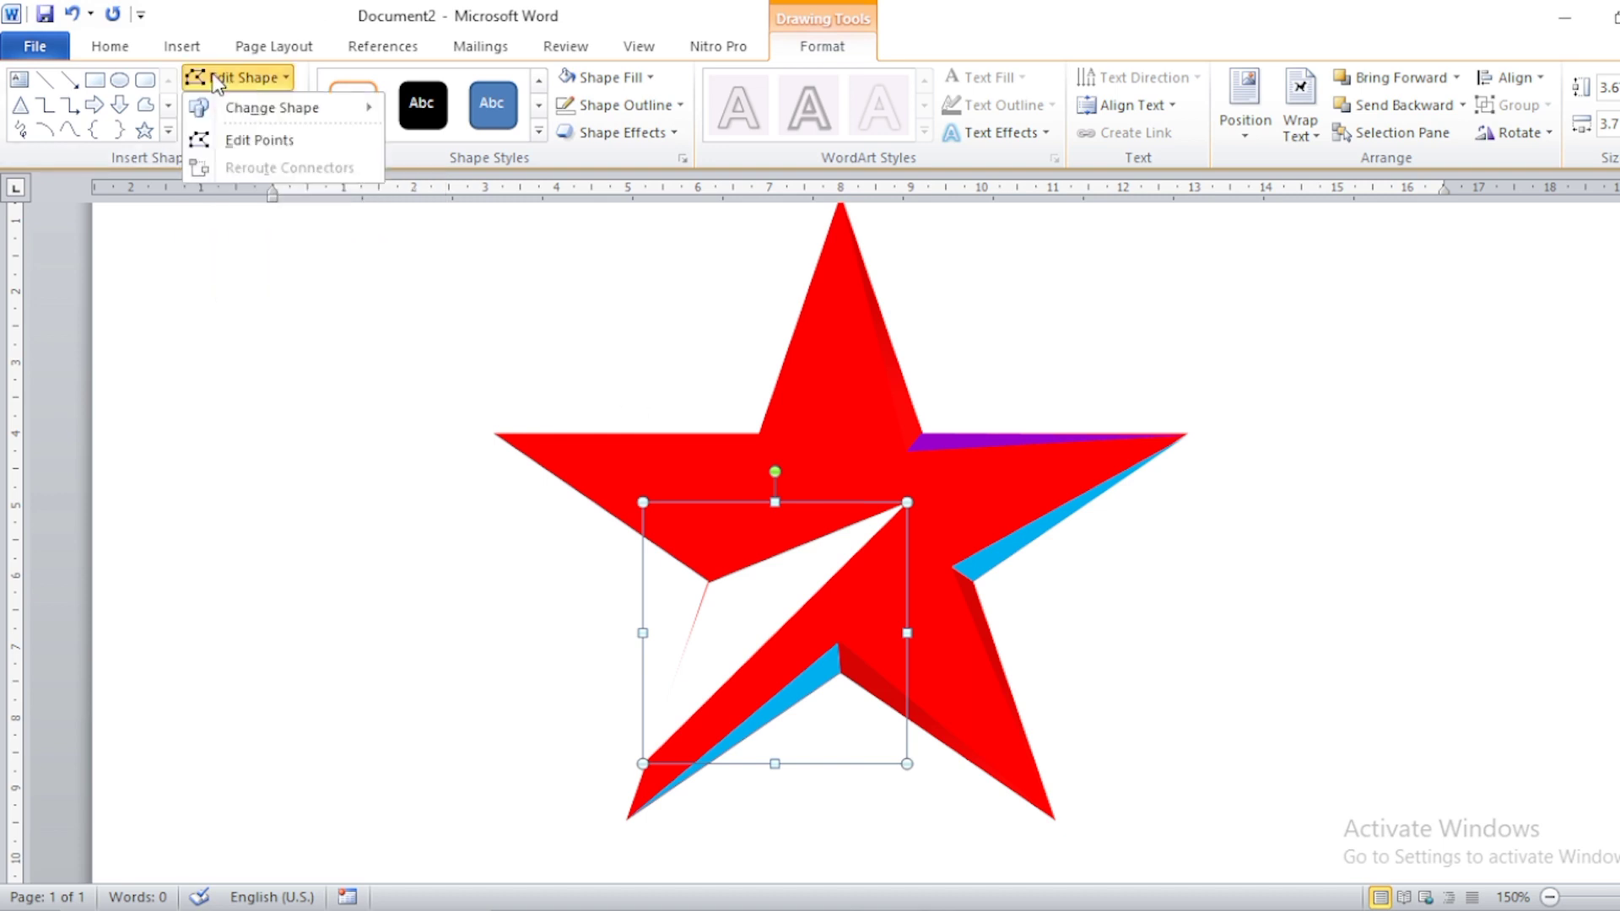
Step: Enter Edit Points on the white wedge and select its corner at the star's inner notch
{"action": "left_click", "coordinate": [204, 142]}
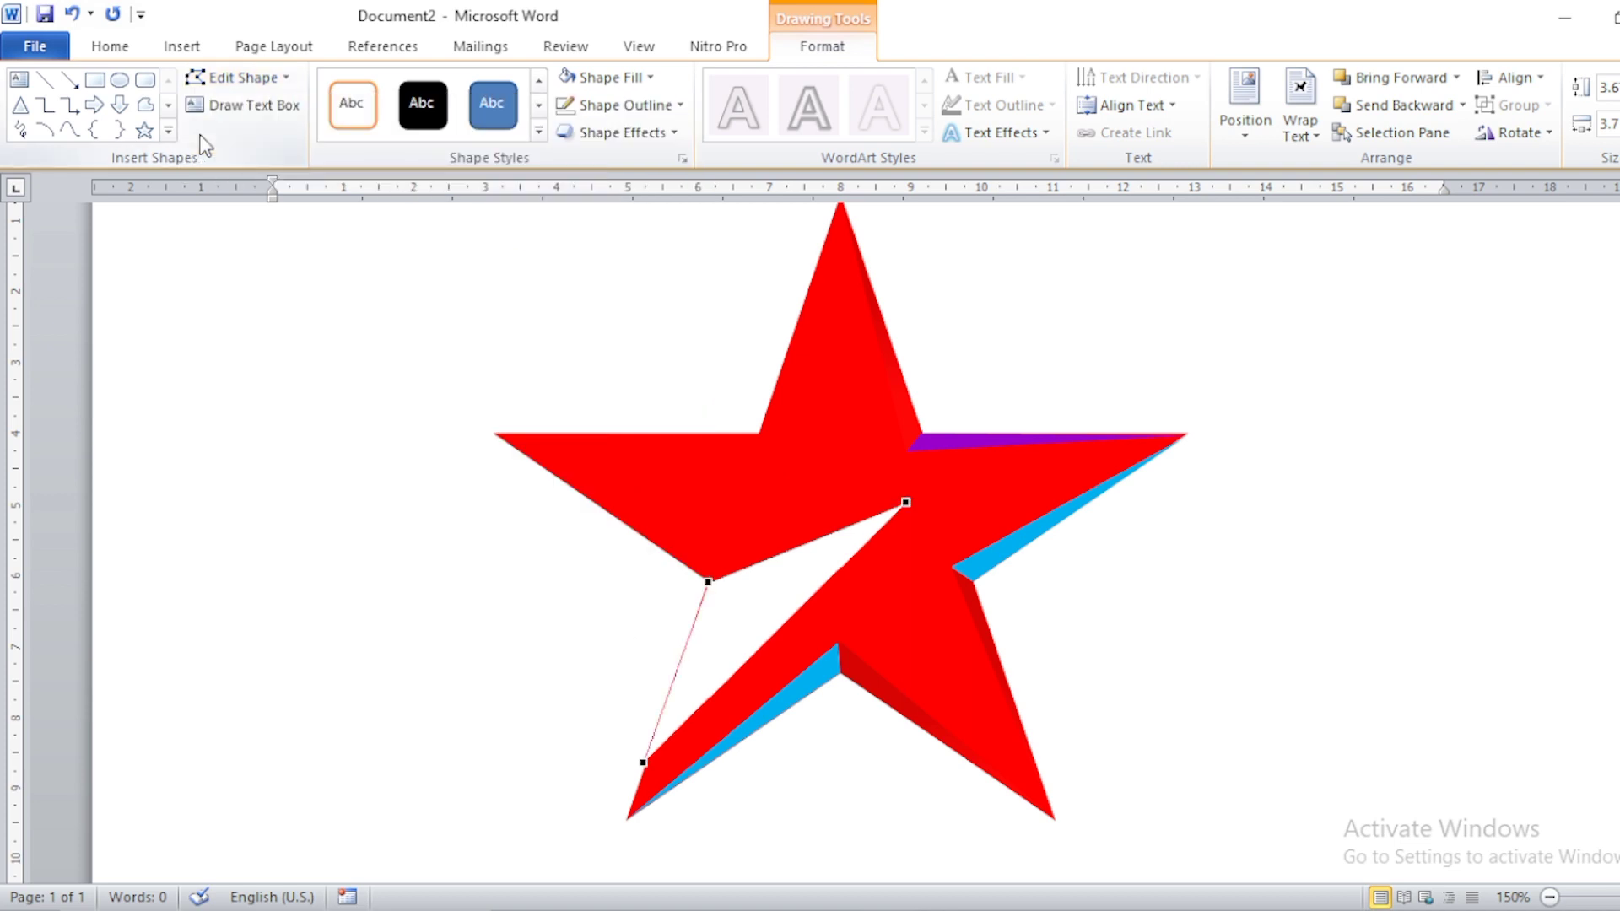
{"action": "left_click", "coordinate": [708, 583]}
{"action": "scroll", "coordinate": [861, 582], "scroll_direction": "down", "scroll_amount": 3}
{"action": "scroll", "coordinate": [893, 416], "scroll_direction": "up", "scroll_amount": 8, "text": "ctrl"}
{"action": "scroll", "coordinate": [928, 397], "scroll_direction": "up", "scroll_amount": 8, "text": "ctrl"}
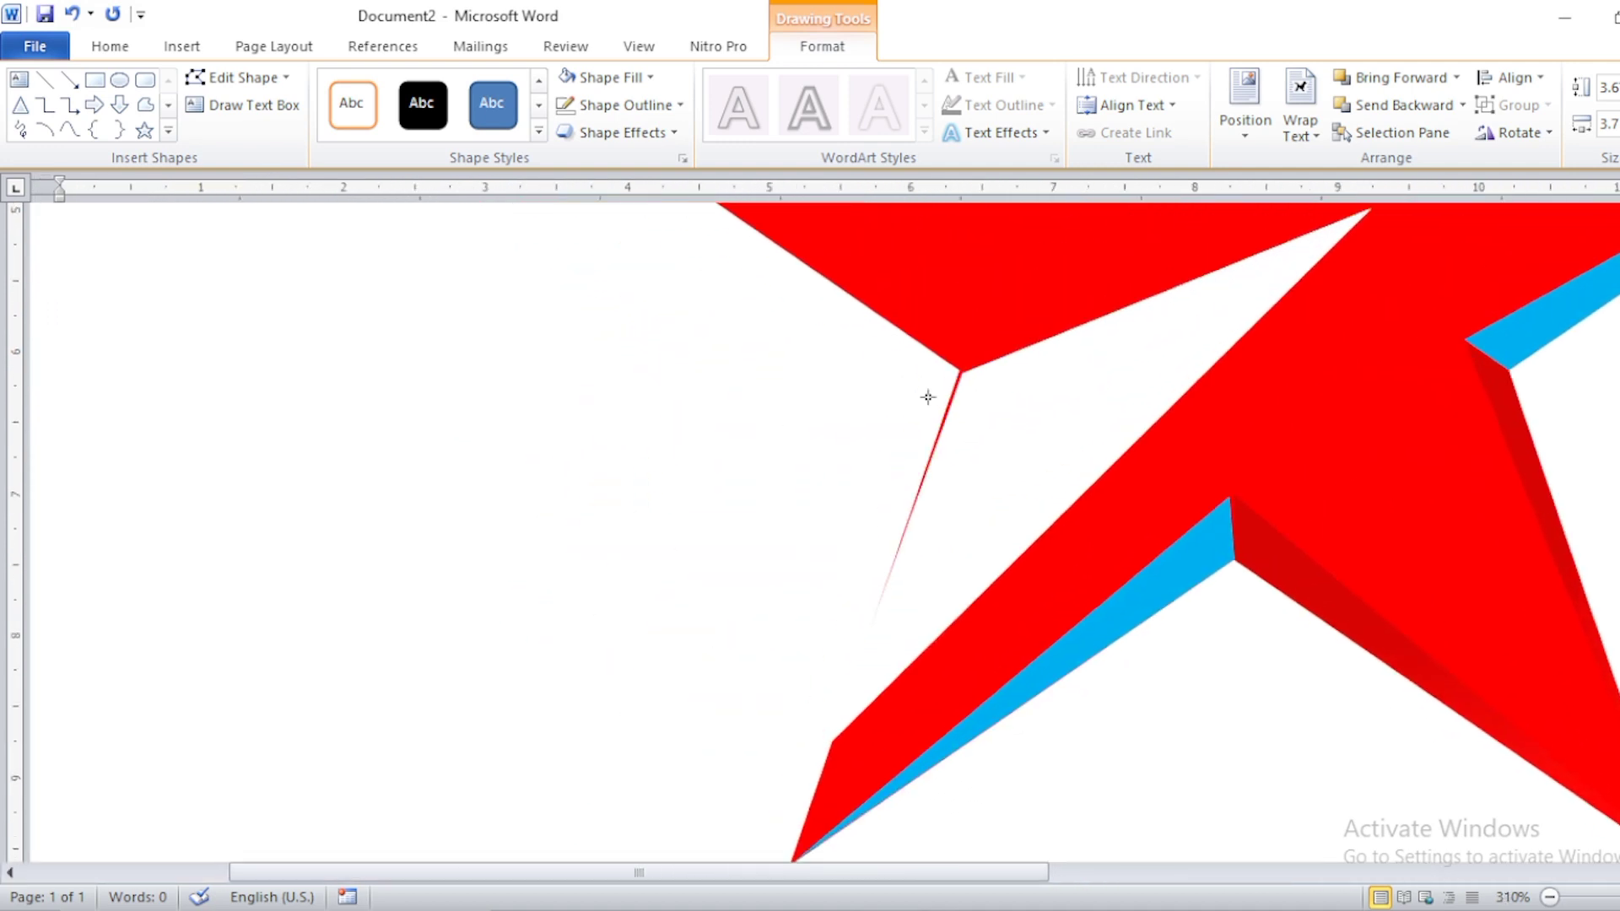
{"action": "scroll", "coordinate": [1353, 442], "scroll_direction": "up", "scroll_amount": 2, "text": "ctrl"}
{"action": "scroll", "coordinate": [1349, 434], "scroll_direction": "up", "scroll_amount": 2, "text": "ctrl"}
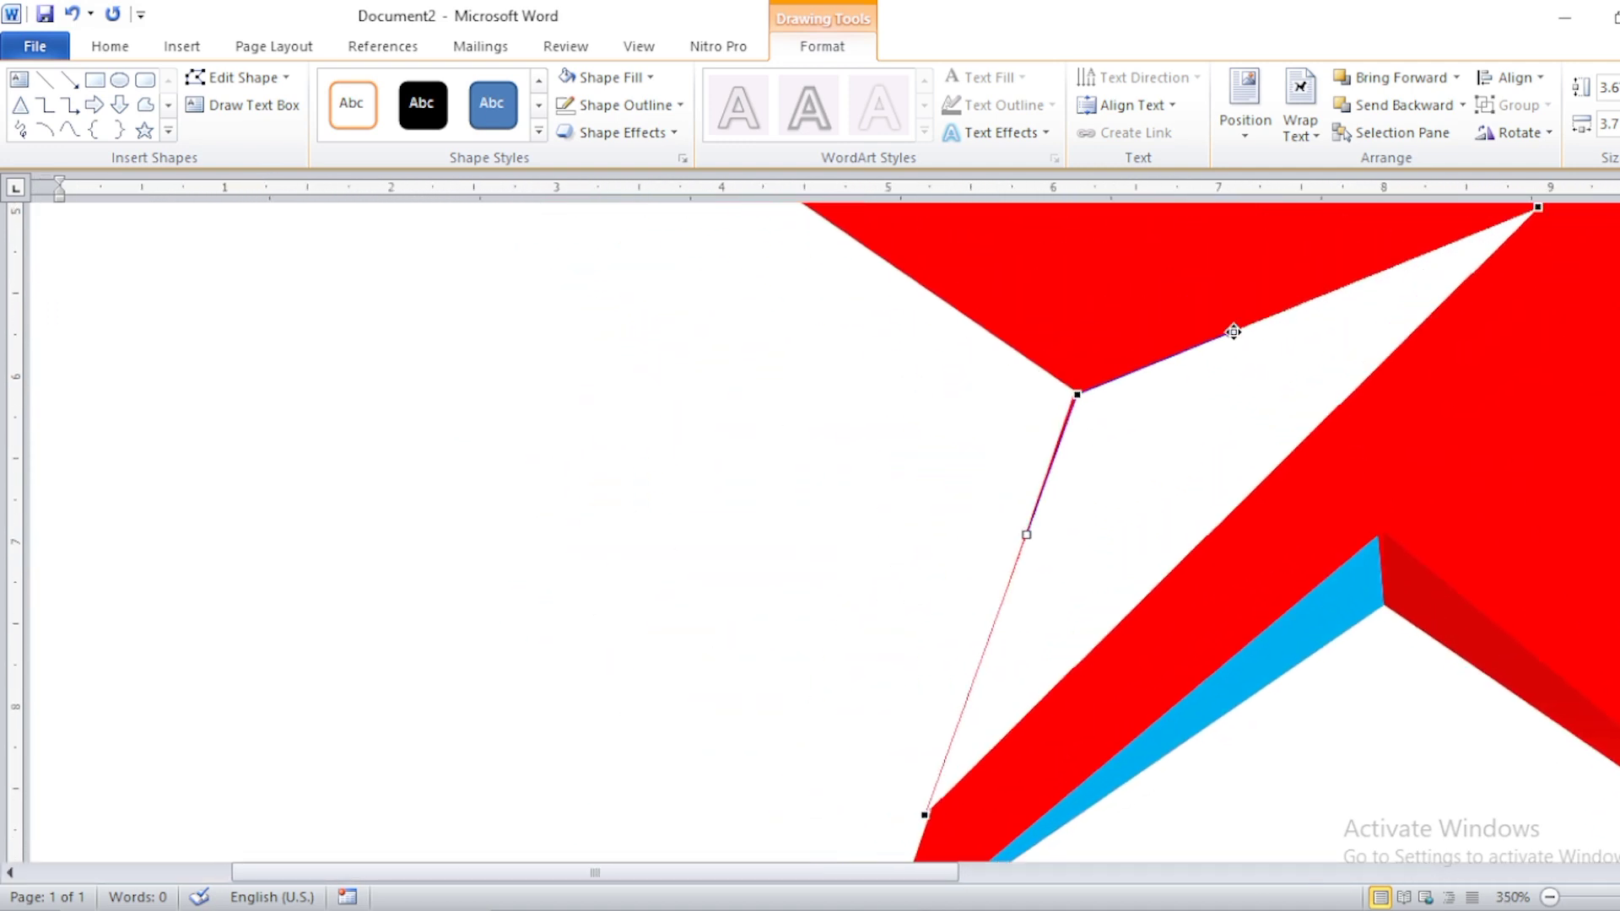
{"action": "scroll", "coordinate": [1257, 422], "scroll_direction": "up", "scroll_amount": 3}
{"action": "scroll", "coordinate": [1294, 510], "scroll_direction": "down", "scroll_amount": 1}
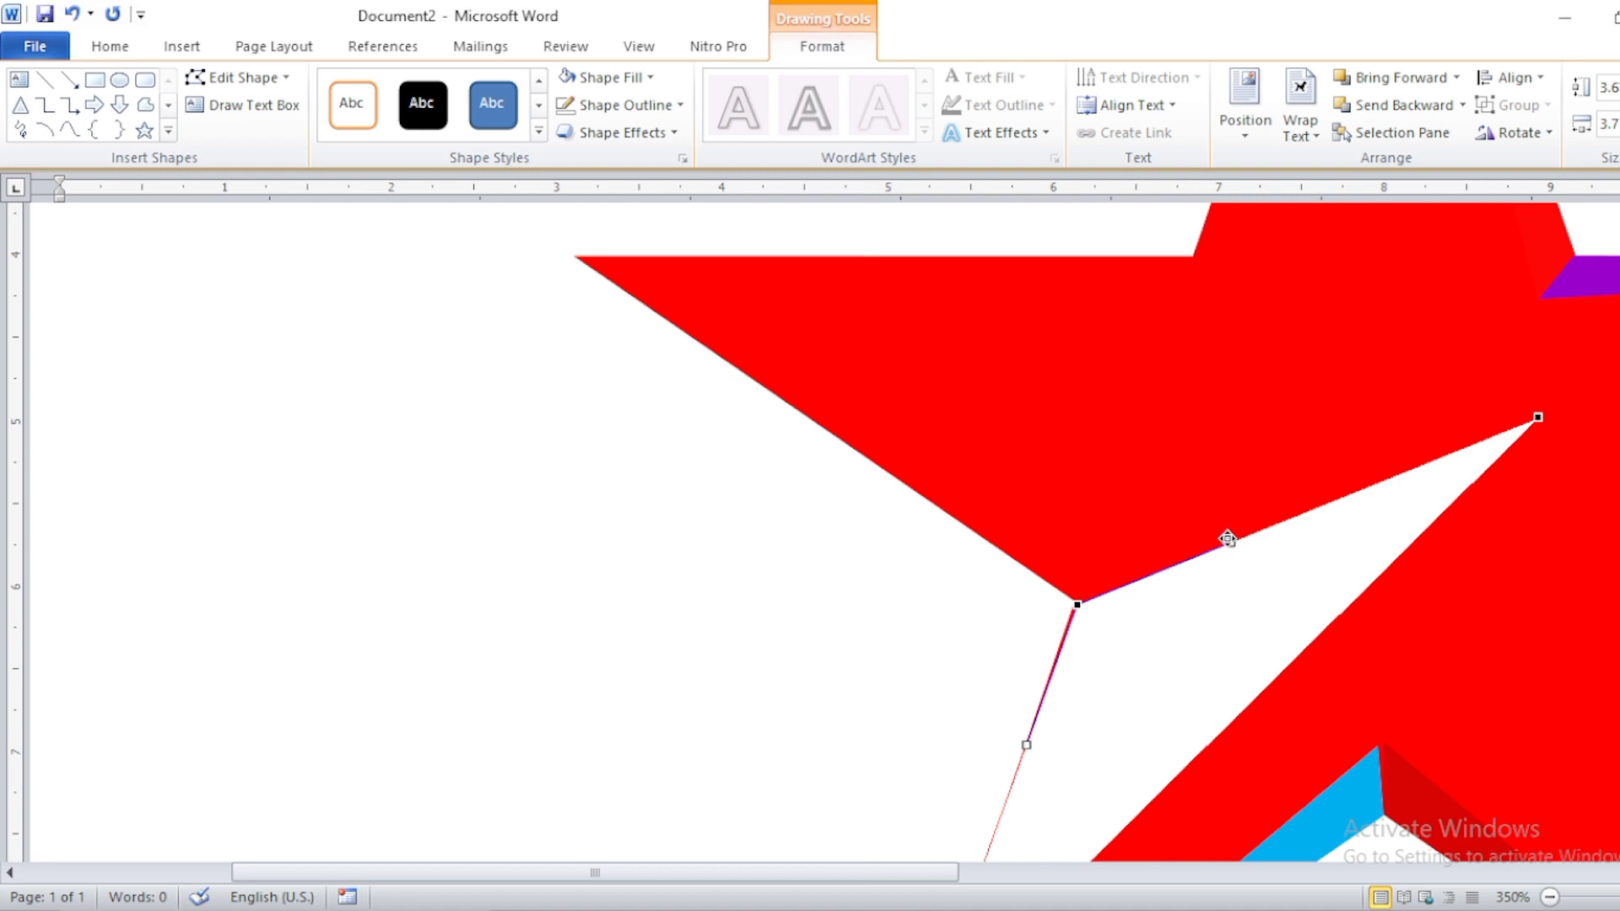
Step: Drag the Bezier handles so the wedge's upper edge bends into a smooth curve
{"action": "left_click_drag", "start_coordinate": [1231, 541], "coordinate": [1370, 446]}
{"action": "left_click_drag", "start_coordinate": [1361, 446], "coordinate": [1364, 446]}
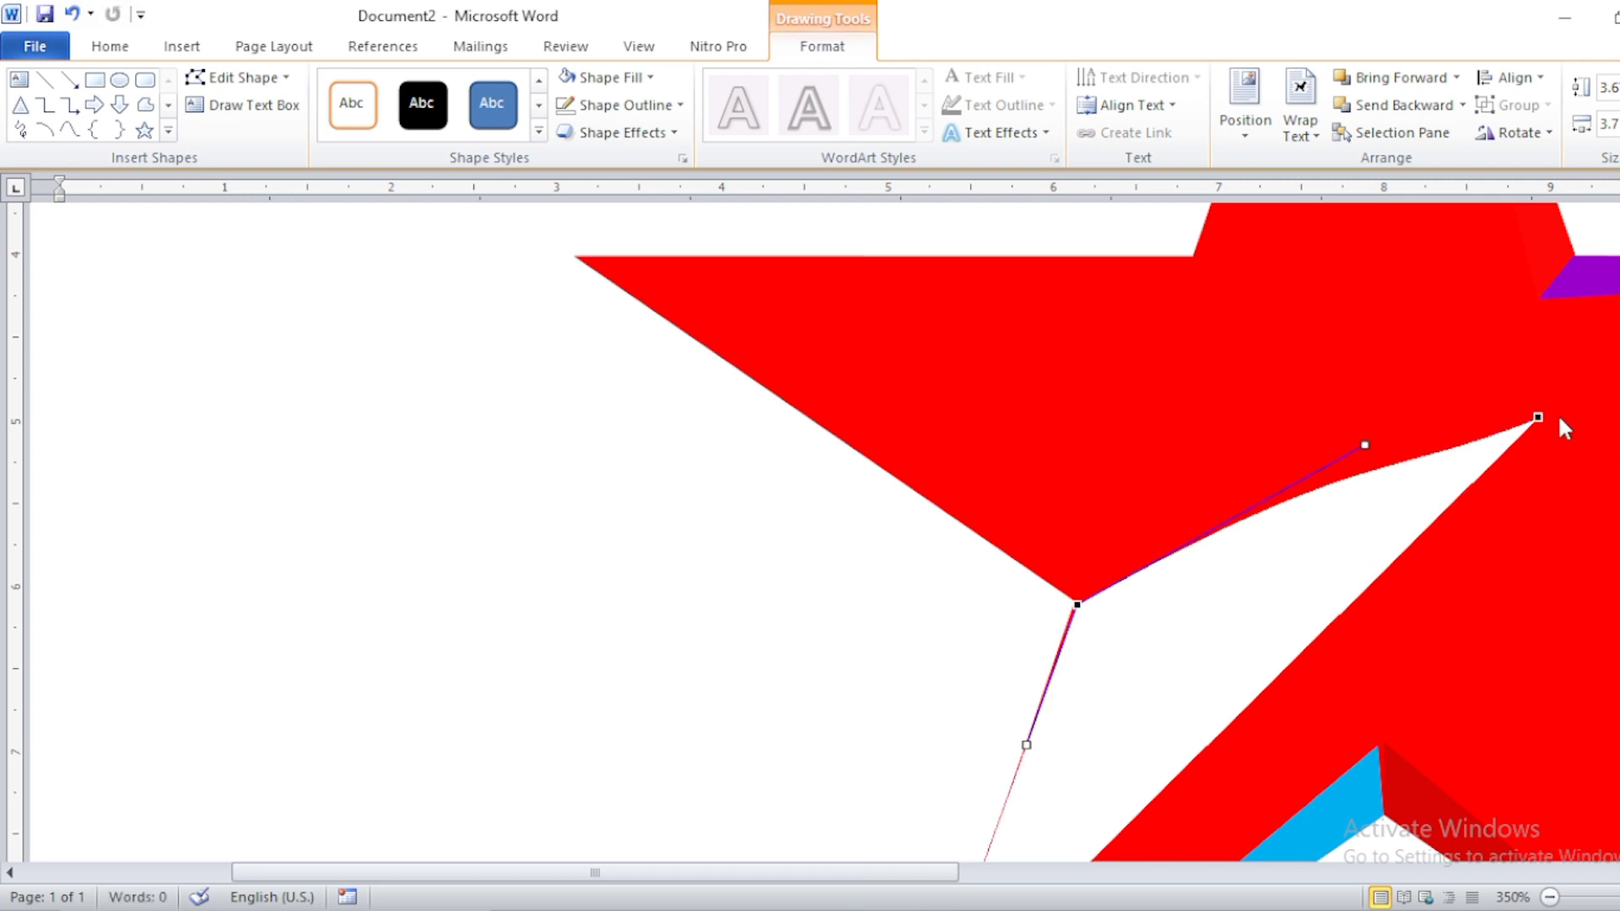
{"action": "left_click", "coordinate": [1534, 414]}
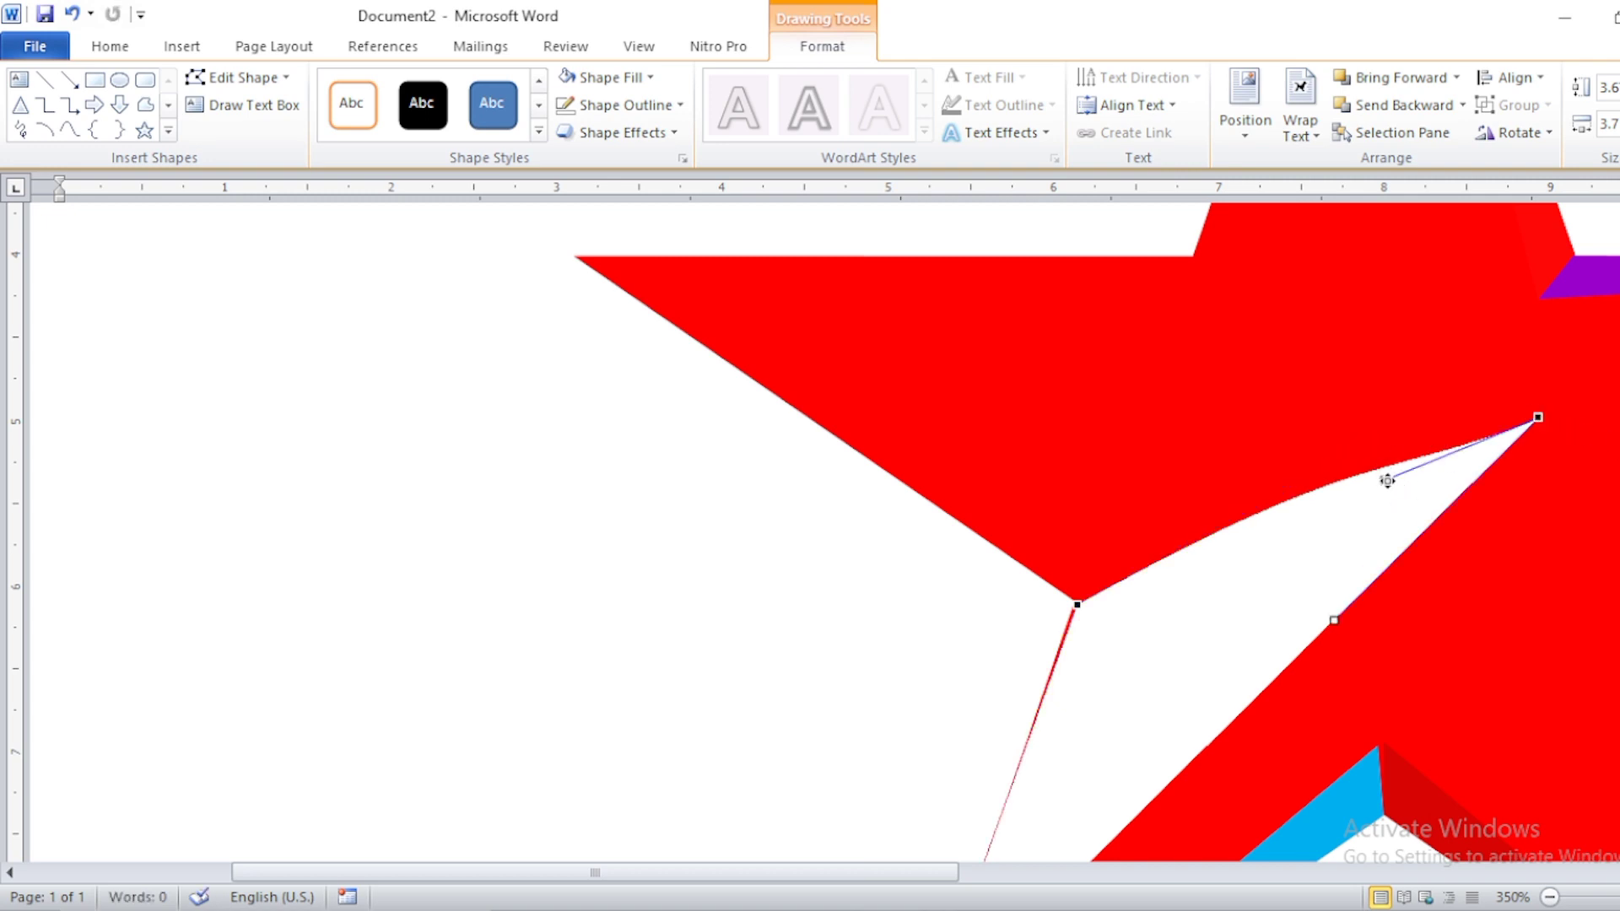
{"action": "mouse_move", "coordinate": [1382, 481]}
{"action": "left_mouse_down"}
{"action": "mouse_move", "coordinate": [1397, 452]}
{"action": "mouse_move", "coordinate": [1377, 458]}
{"action": "left_mouse_up"}
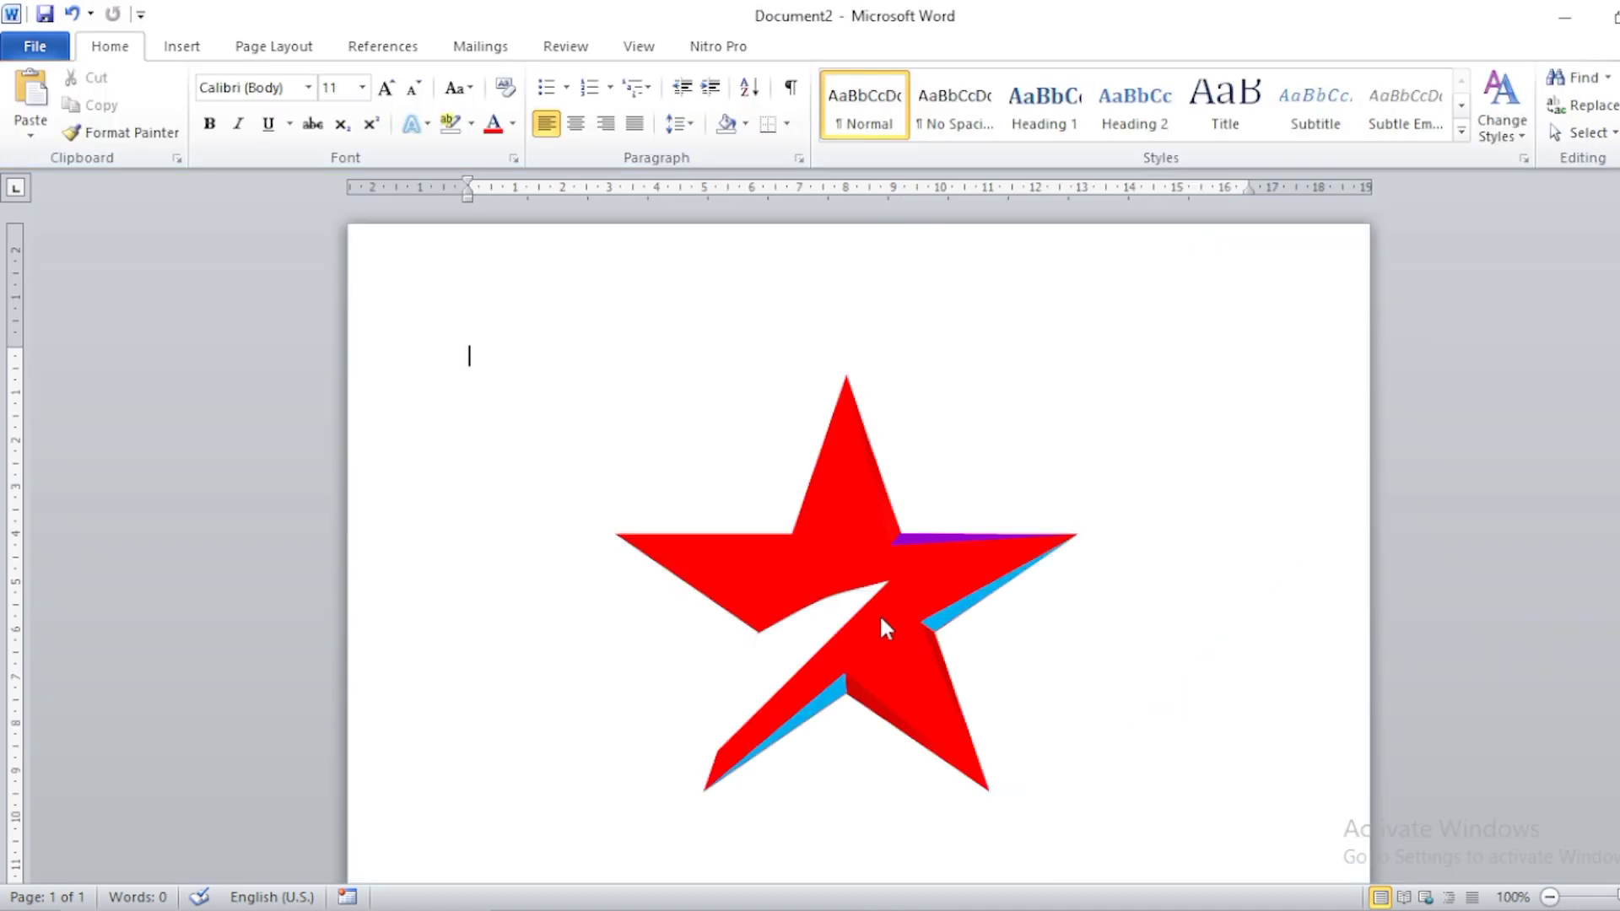
{"action": "left_click", "coordinate": [836, 611]}
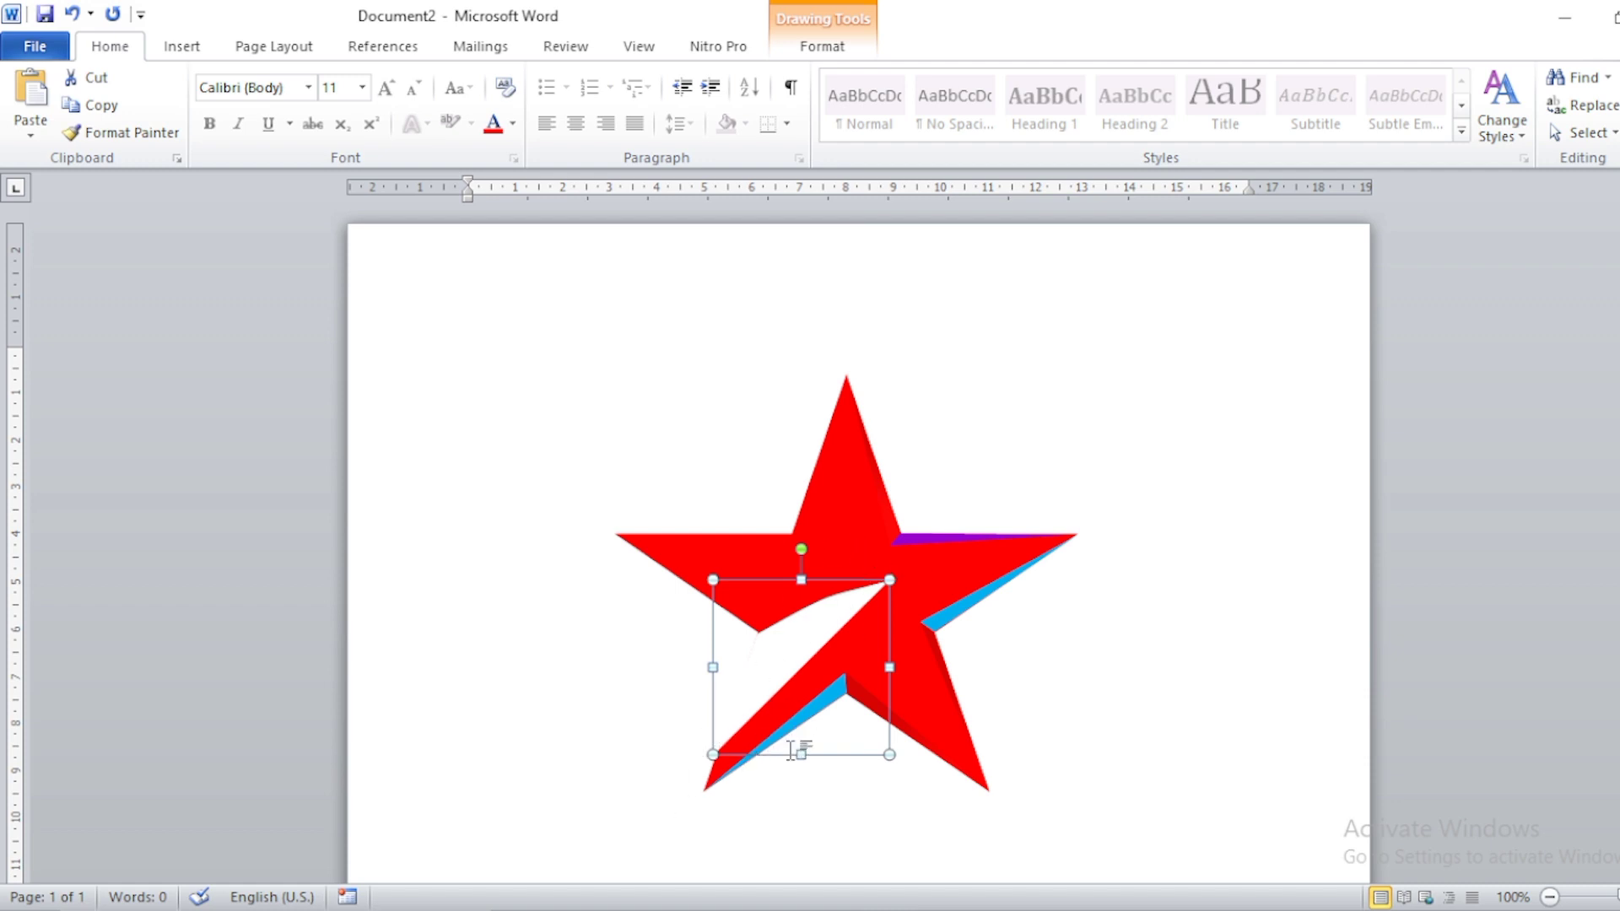
Step: Draw a narrow freeform sliver along the inner edge of the star's white cut
{"action": "scroll", "coordinate": [791, 750], "scroll_direction": "up", "scroll_amount": 6, "text": "ctrl"}
{"action": "scroll", "coordinate": [785, 737], "scroll_direction": "up", "scroll_amount": 5, "text": "ctrl"}
{"action": "scroll", "coordinate": [785, 560], "scroll_direction": "up", "scroll_amount": 5, "text": "ctrl"}
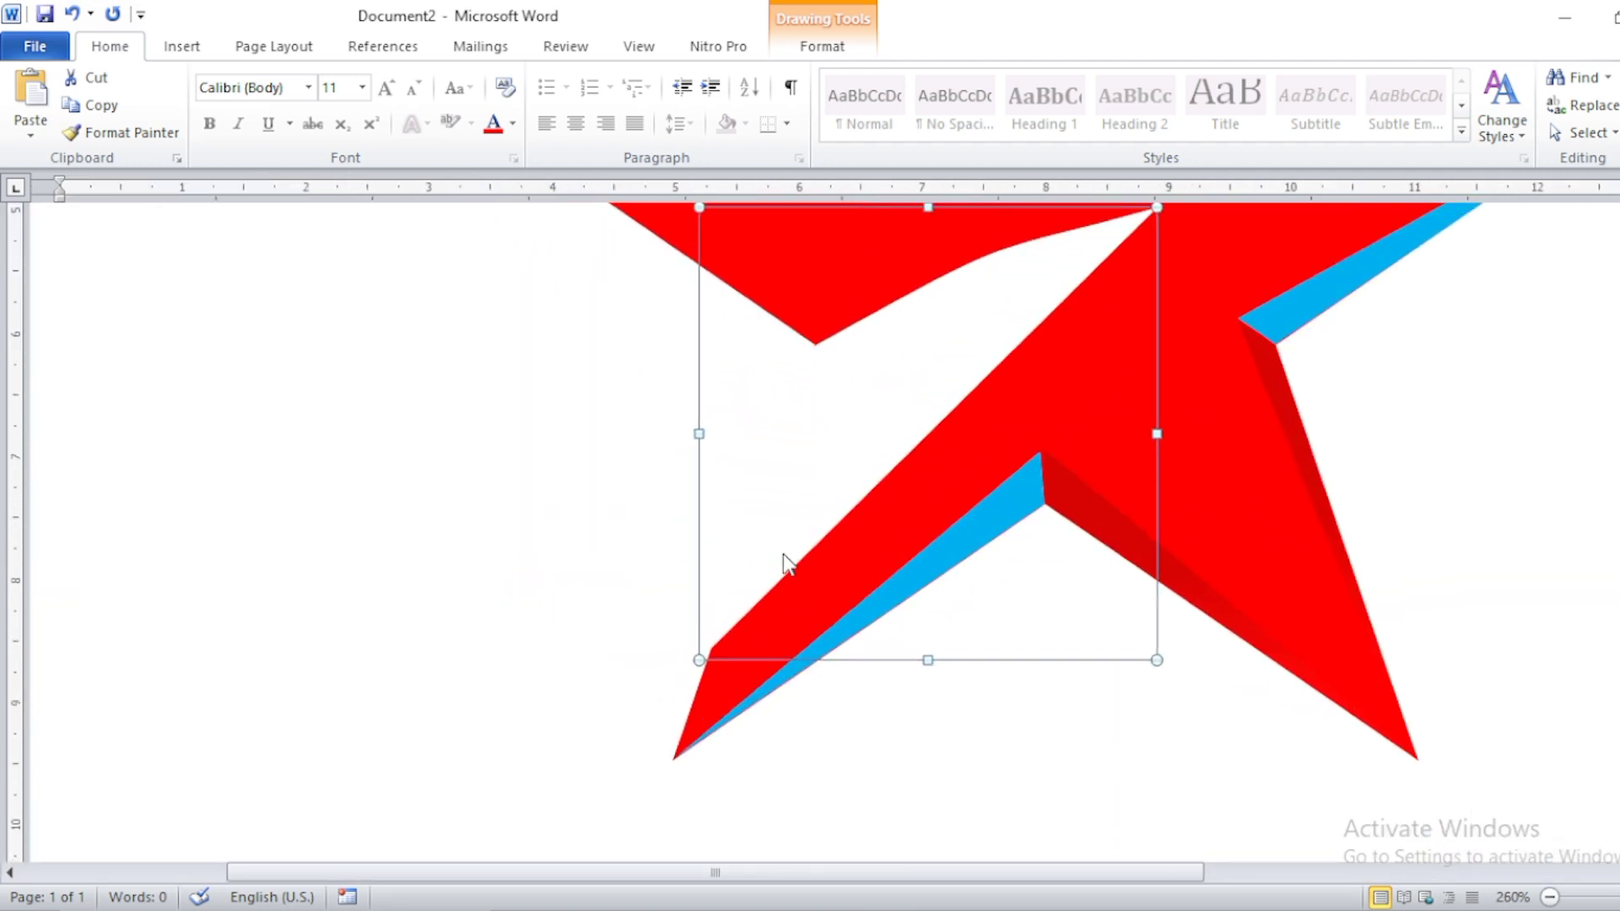
{"action": "scroll", "coordinate": [785, 560], "scroll_direction": "up", "scroll_amount": 3, "text": "ctrl"}
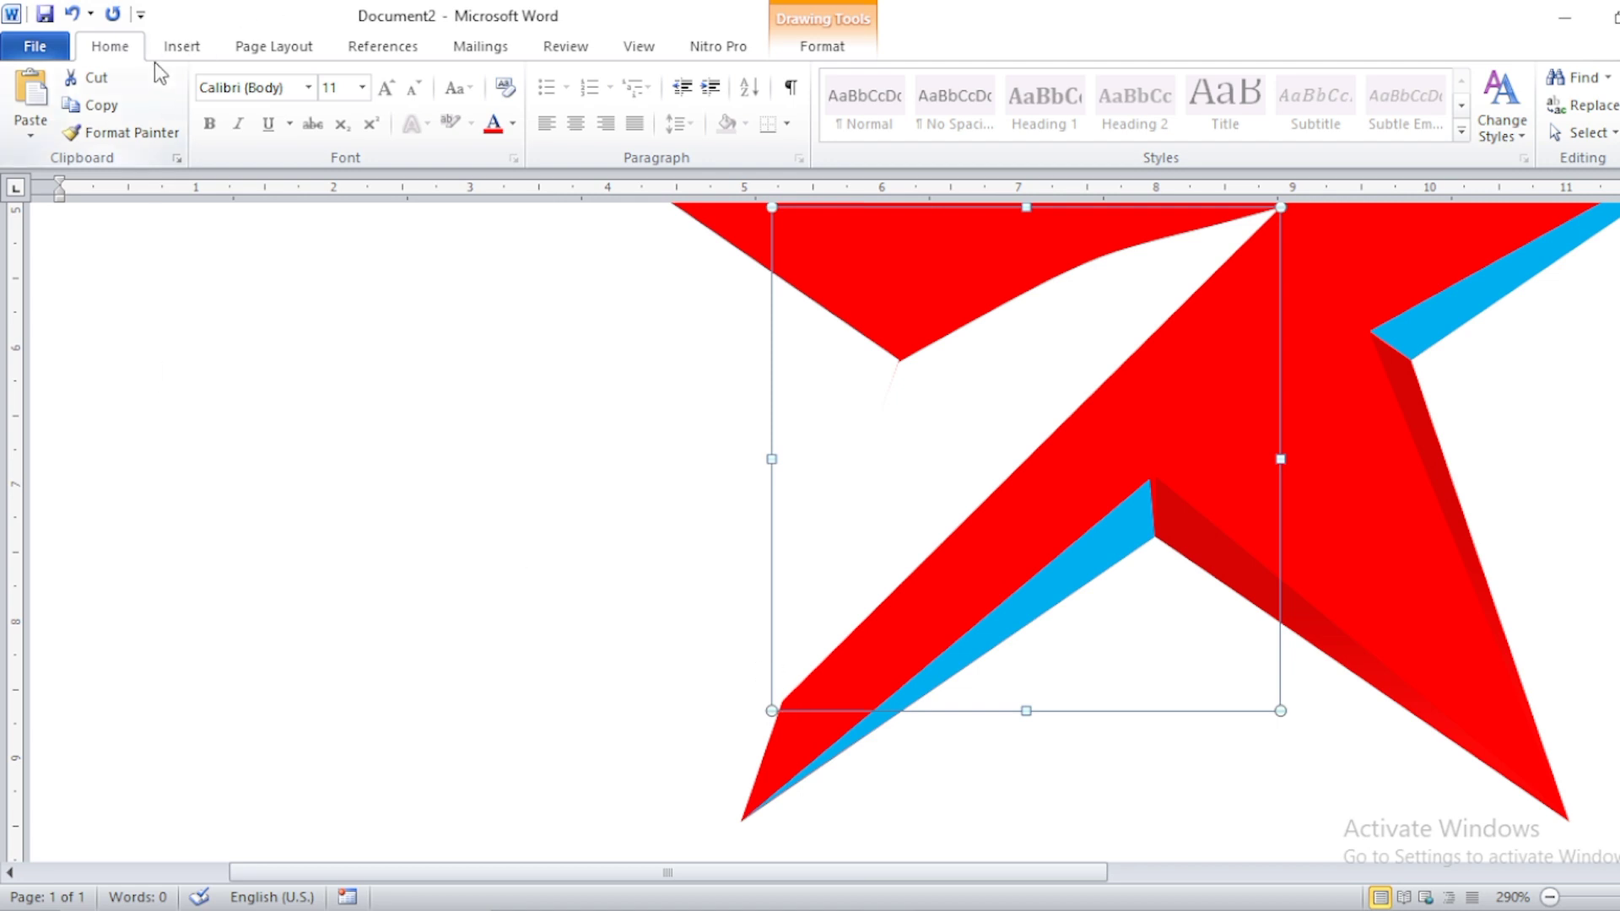
{"action": "left_click", "coordinate": [182, 46]}
{"action": "left_click", "coordinate": [368, 101]}
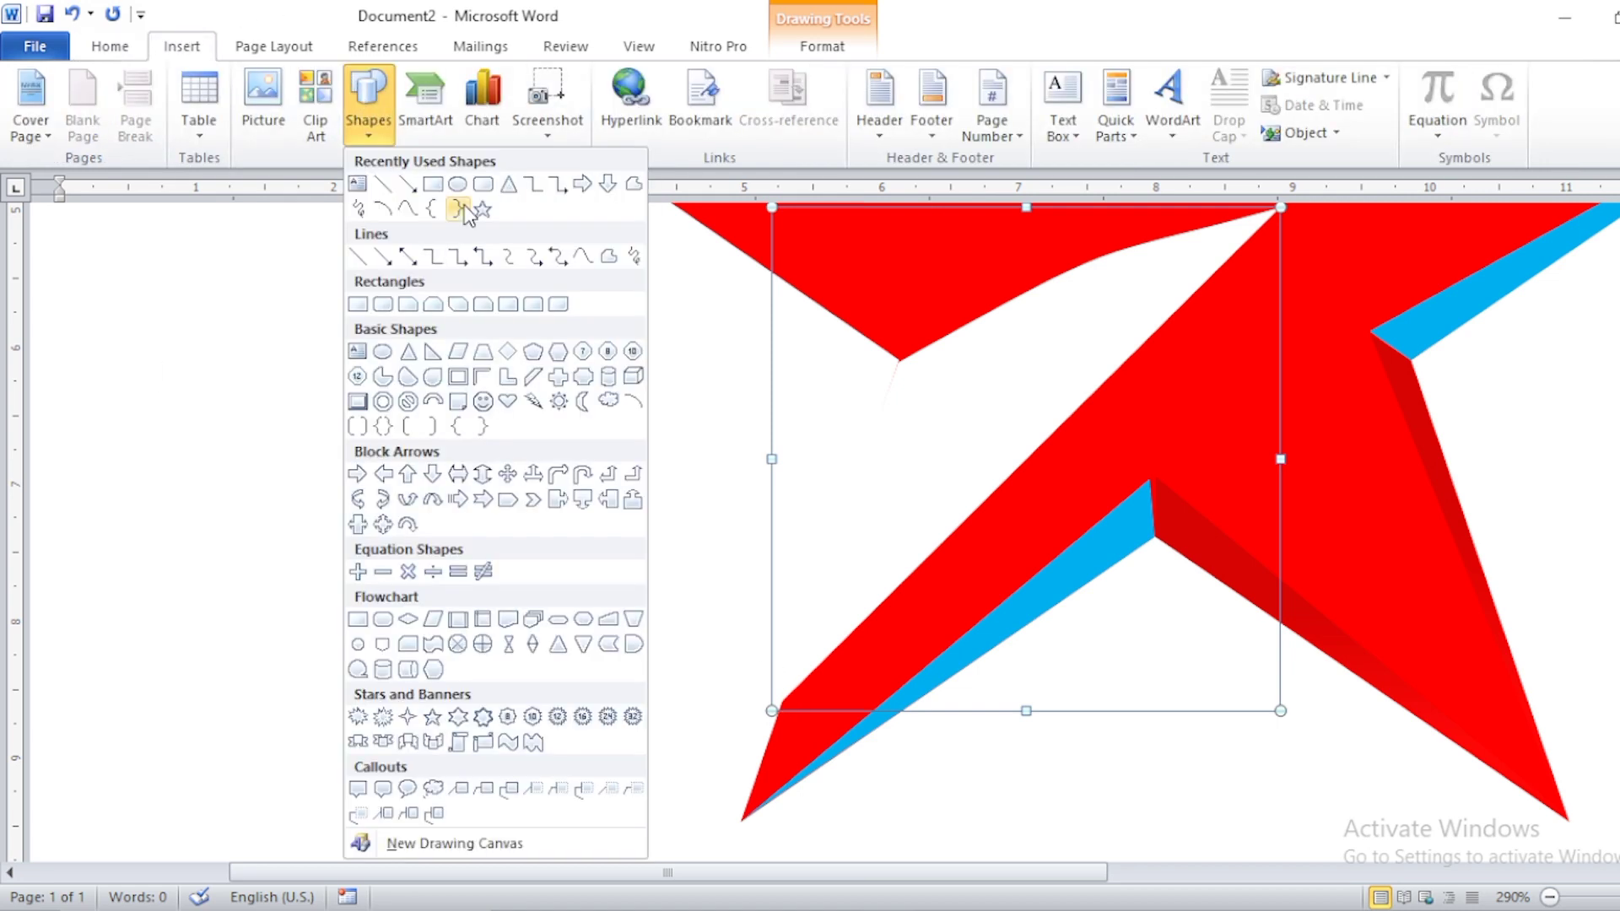
{"action": "left_click", "coordinate": [639, 187]}
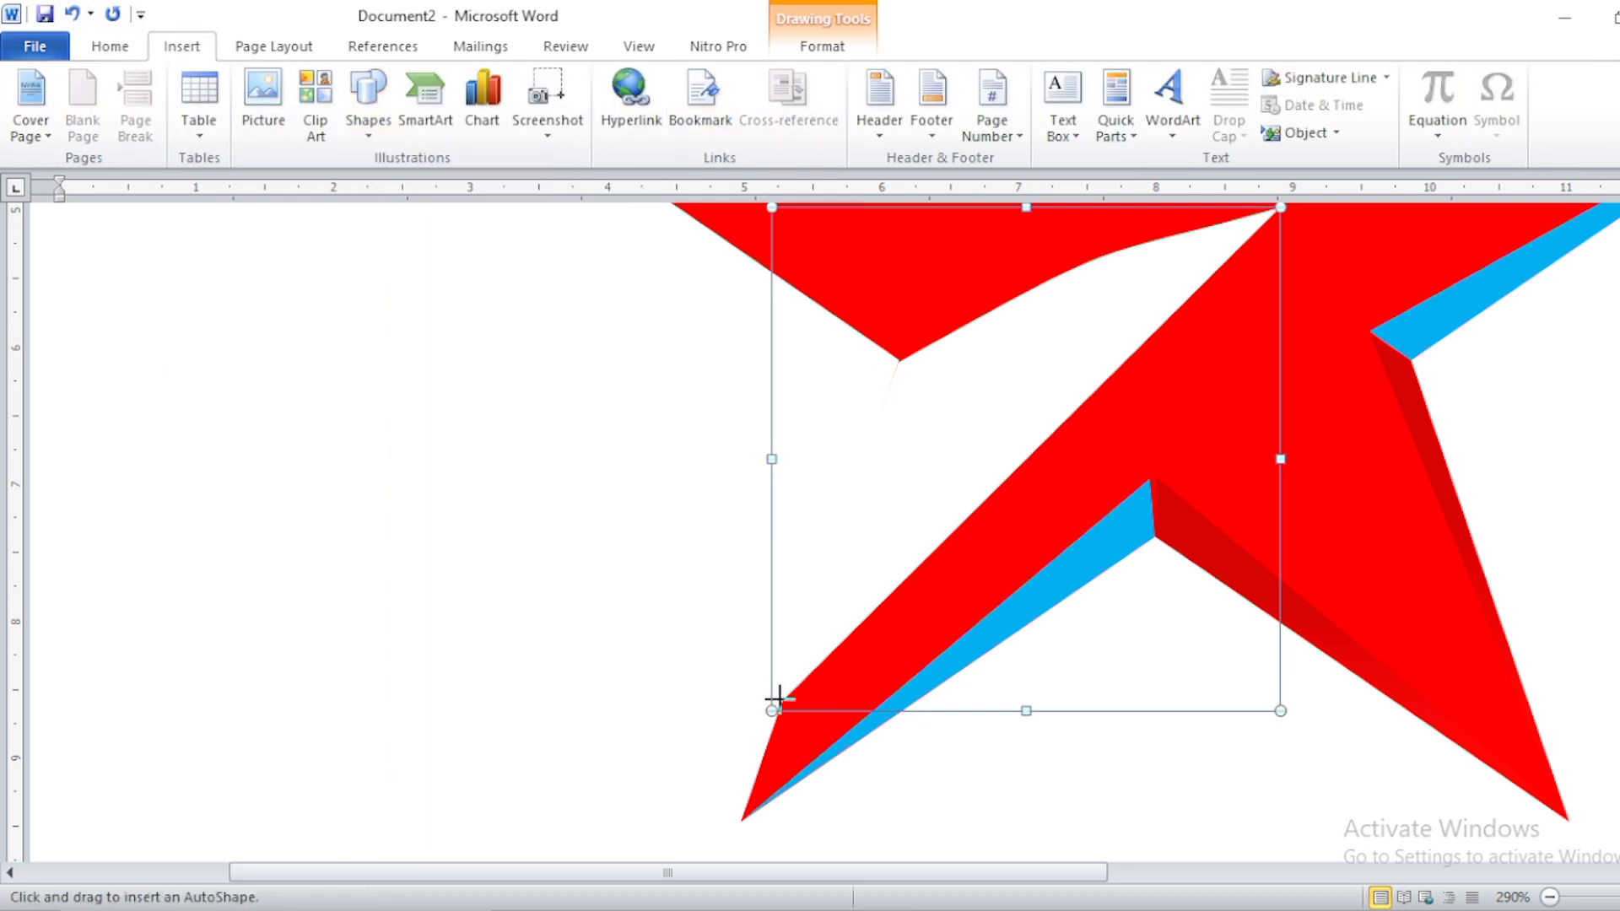
{"action": "left_click_drag", "start_coordinate": [783, 700], "coordinate": [1276, 211]}
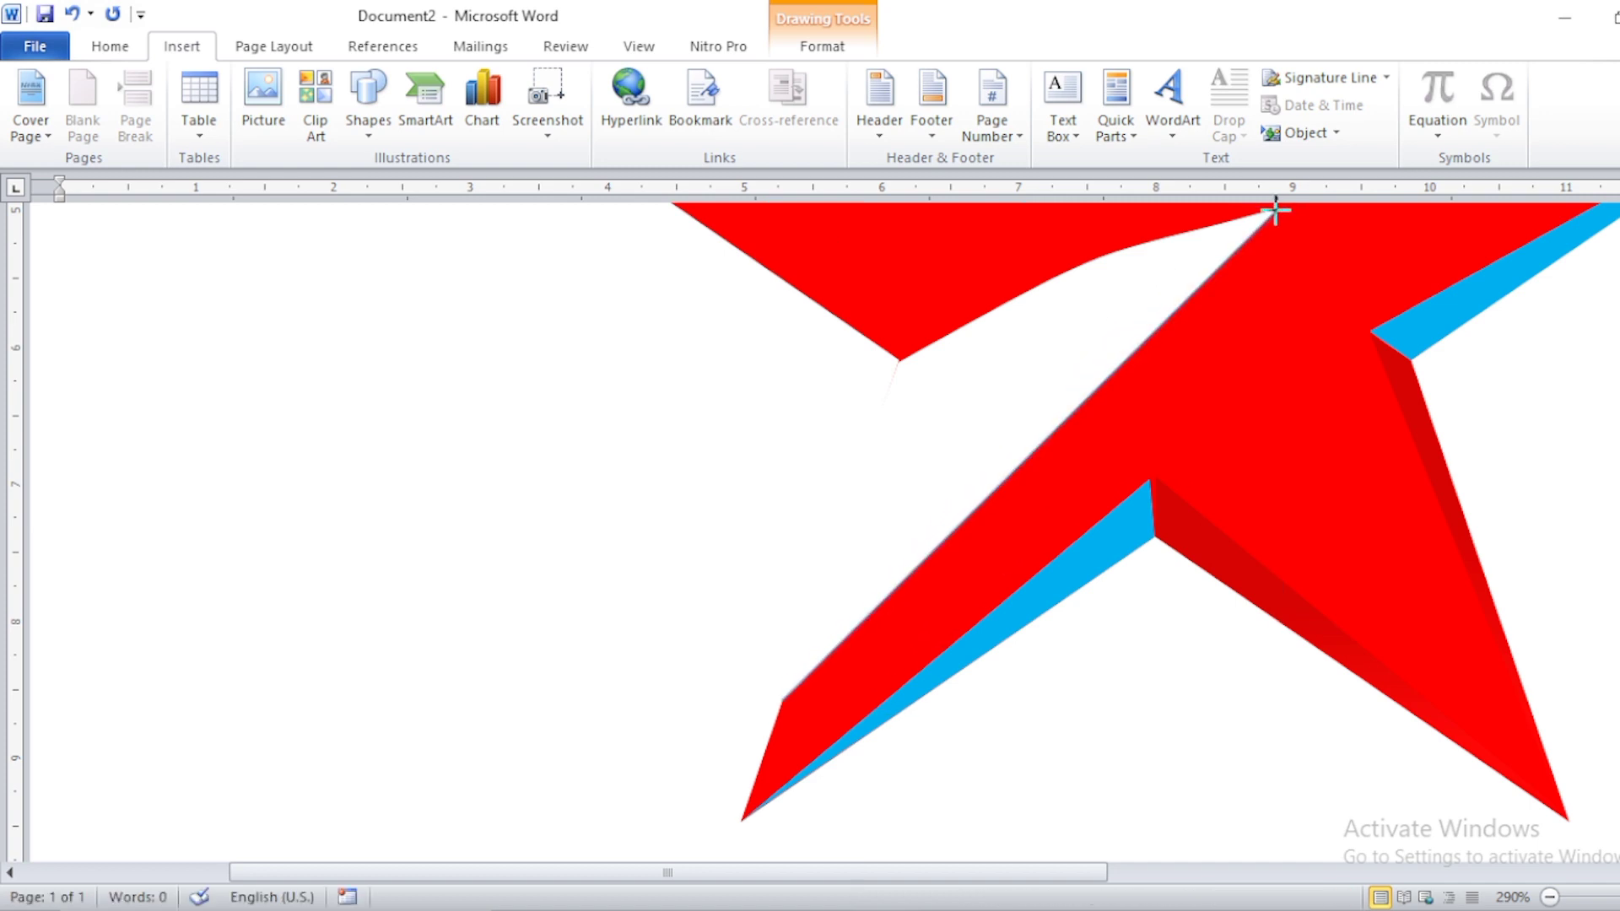
{"action": "left_click", "coordinate": [1040, 379]}
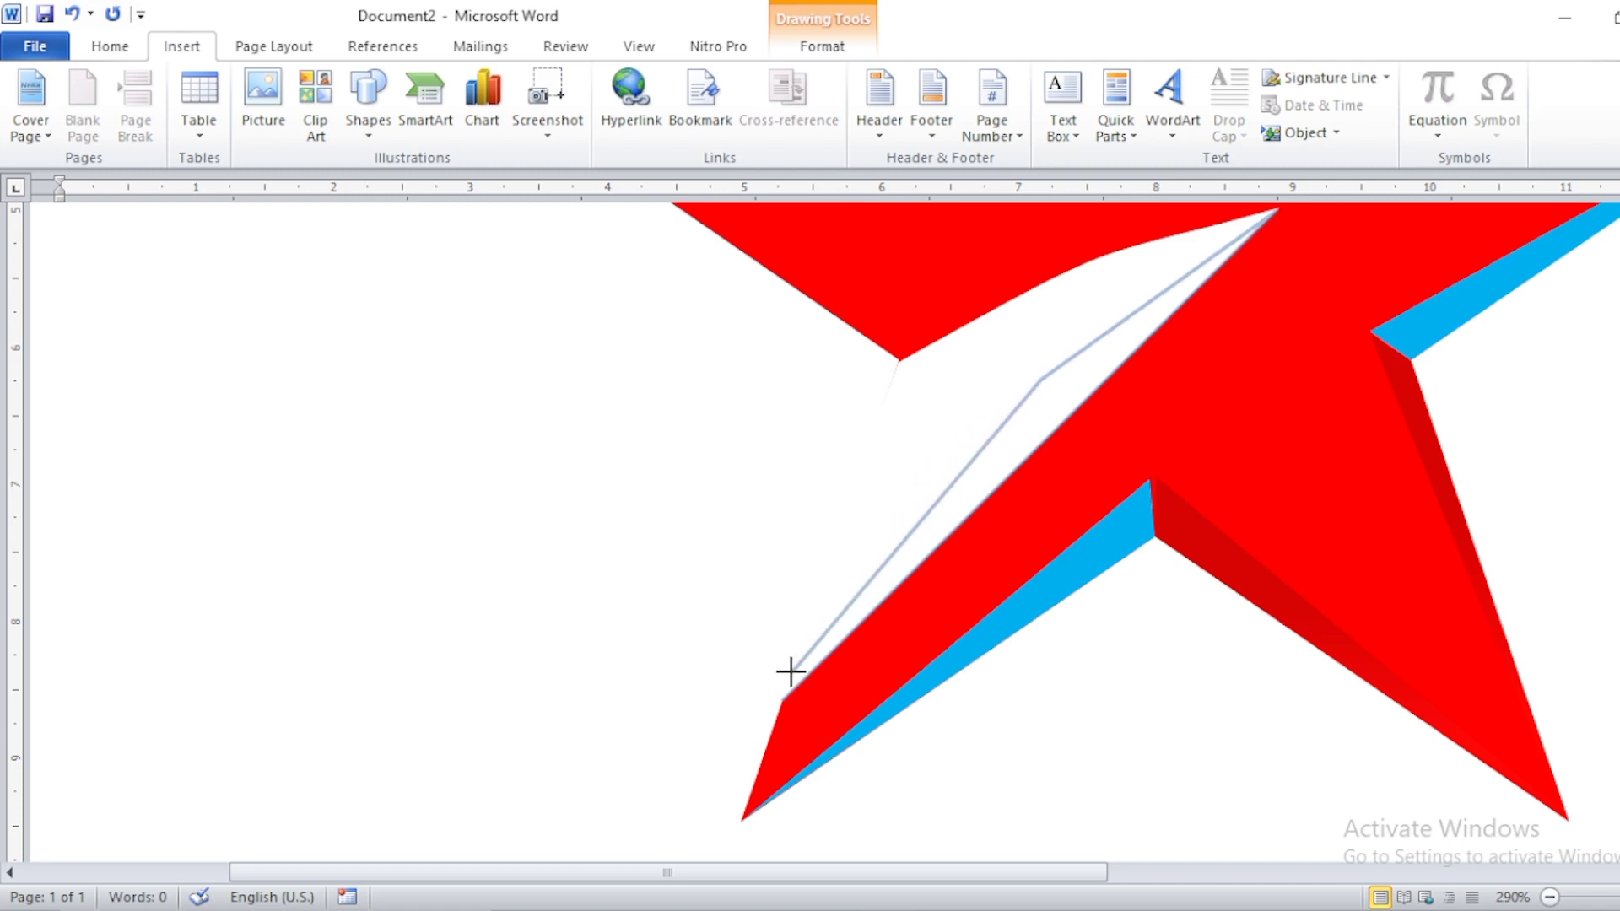
{"action": "left_click", "coordinate": [892, 521]}
{"action": "double_click", "coordinate": [781, 699]}
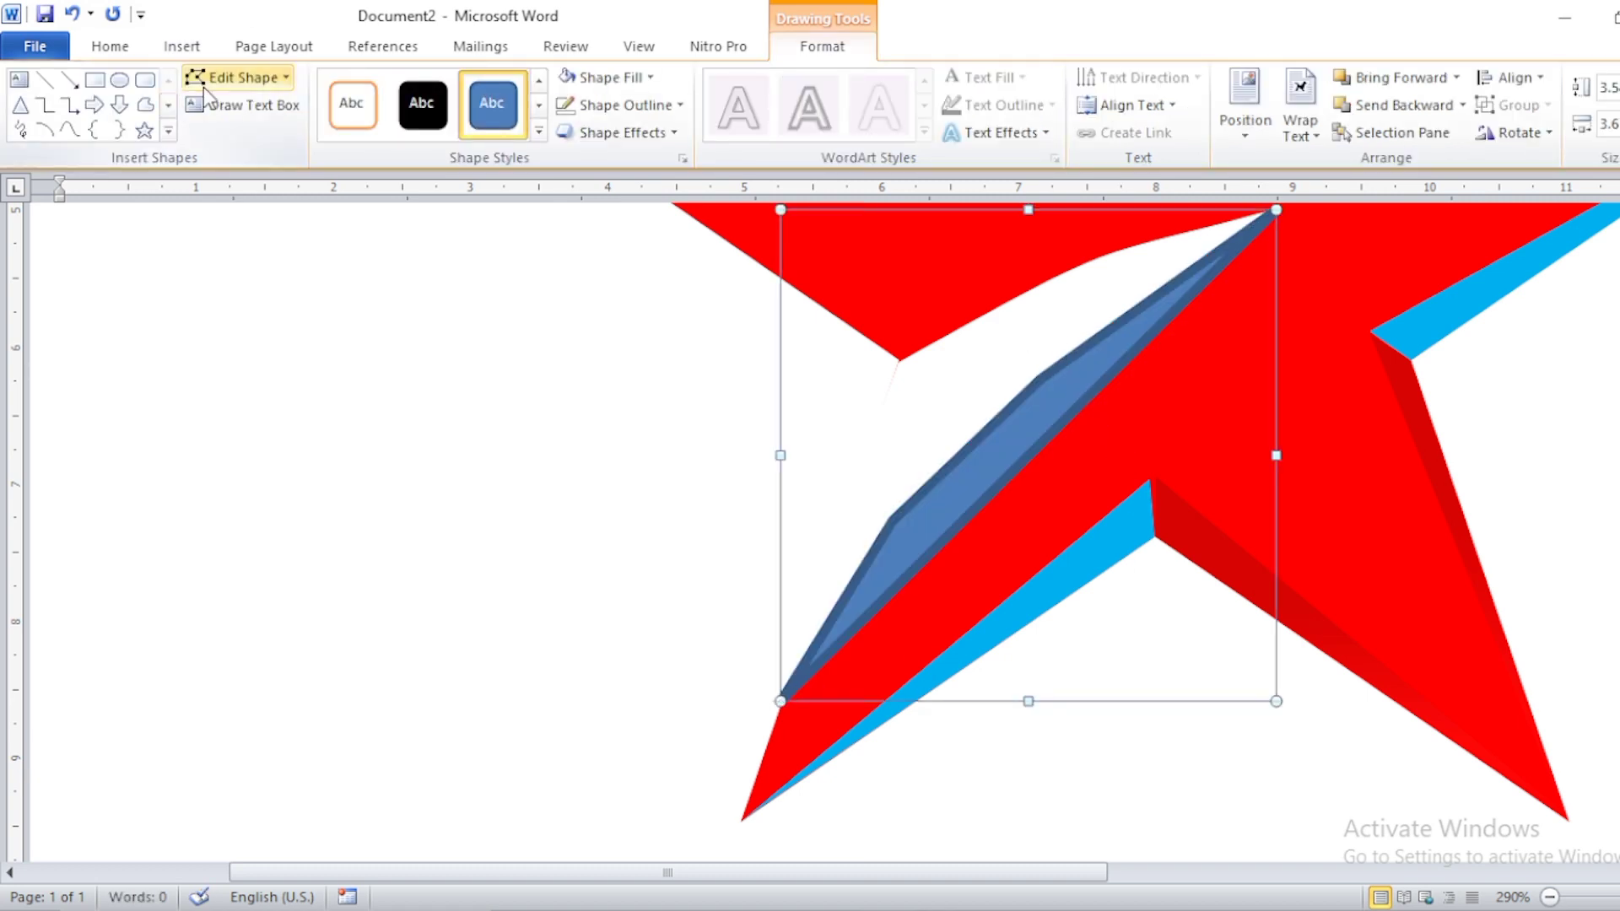
Step: Edit the sliver's points to bend its edges along the cut's sweep toward the star's top
{"action": "left_click", "coordinate": [204, 82]}
{"action": "left_click", "coordinate": [230, 137]}
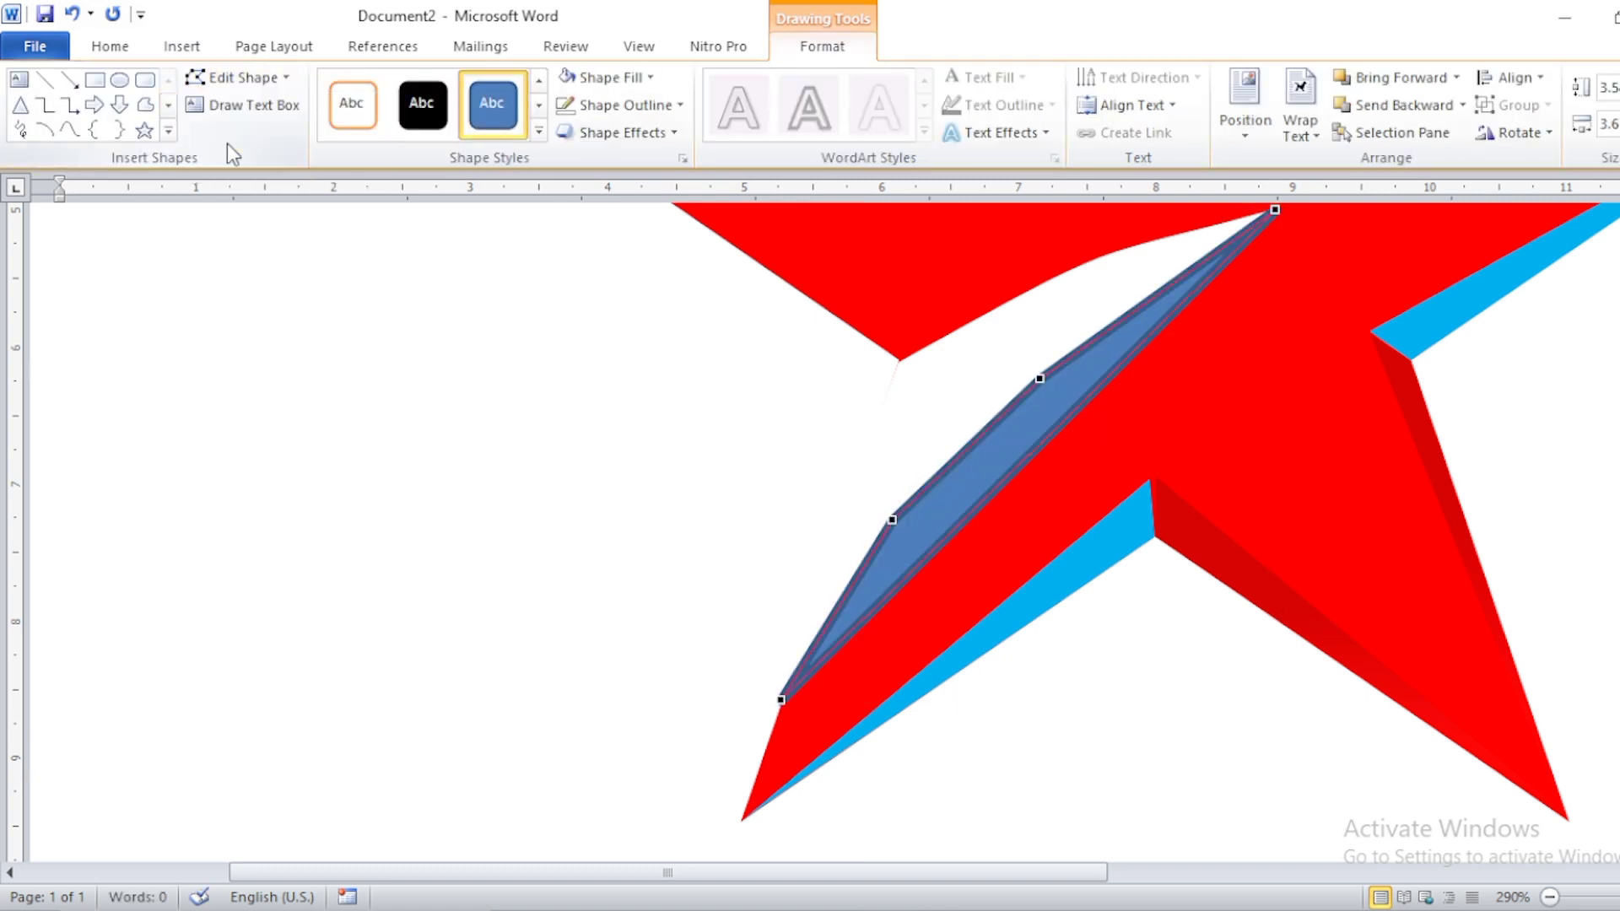
{"action": "left_click", "coordinate": [1040, 380]}
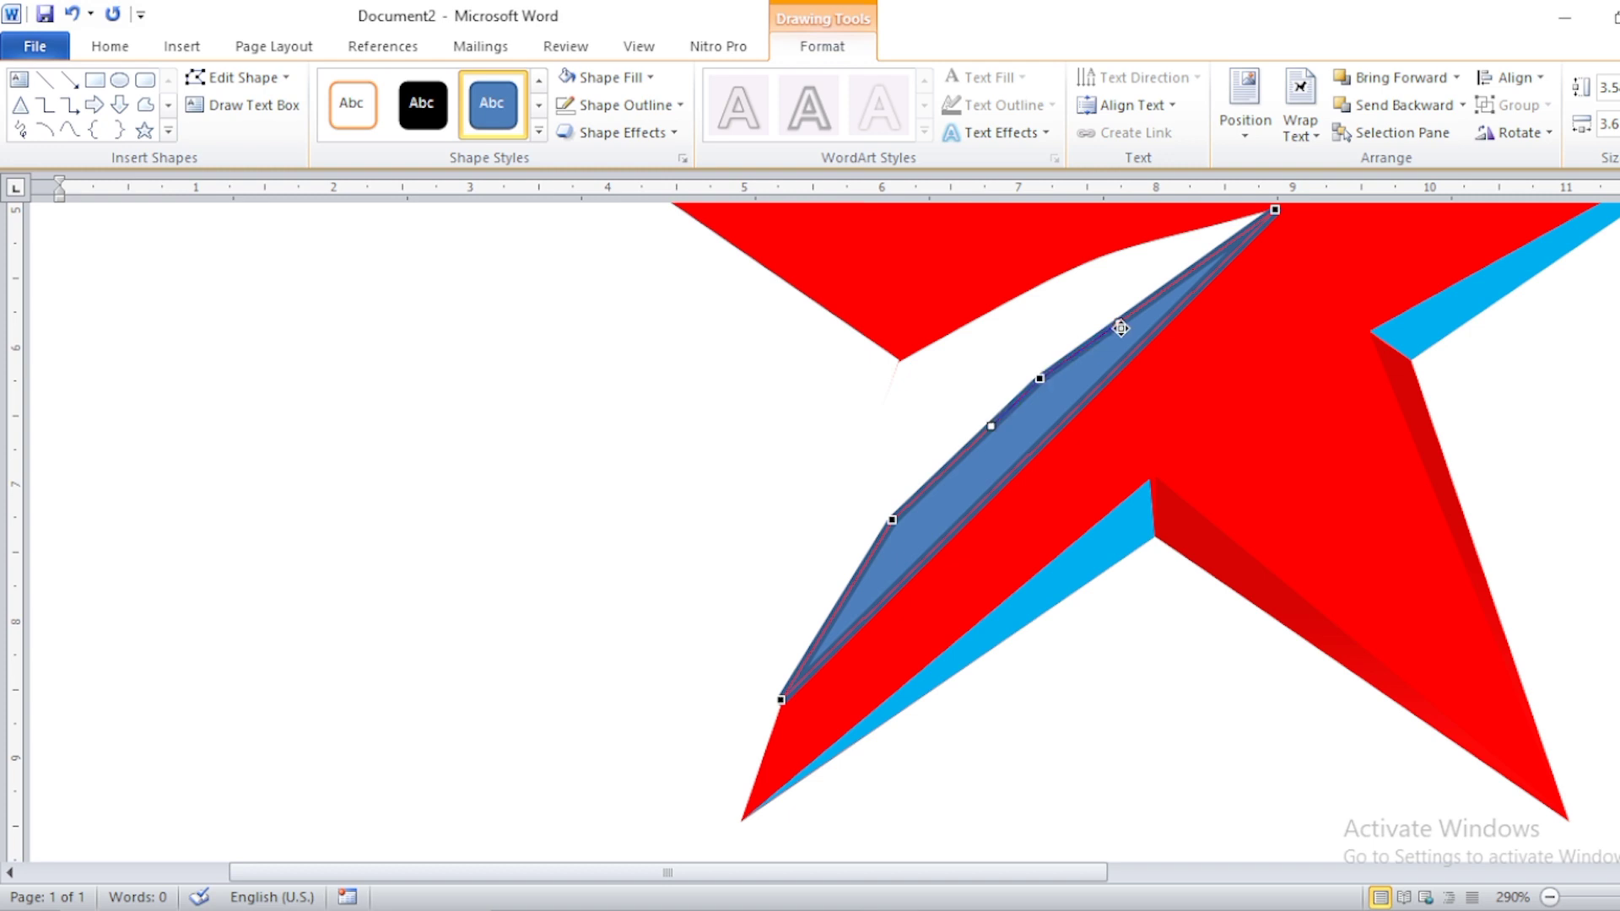
{"action": "left_click_drag", "start_coordinate": [1120, 323], "coordinate": [1143, 277]}
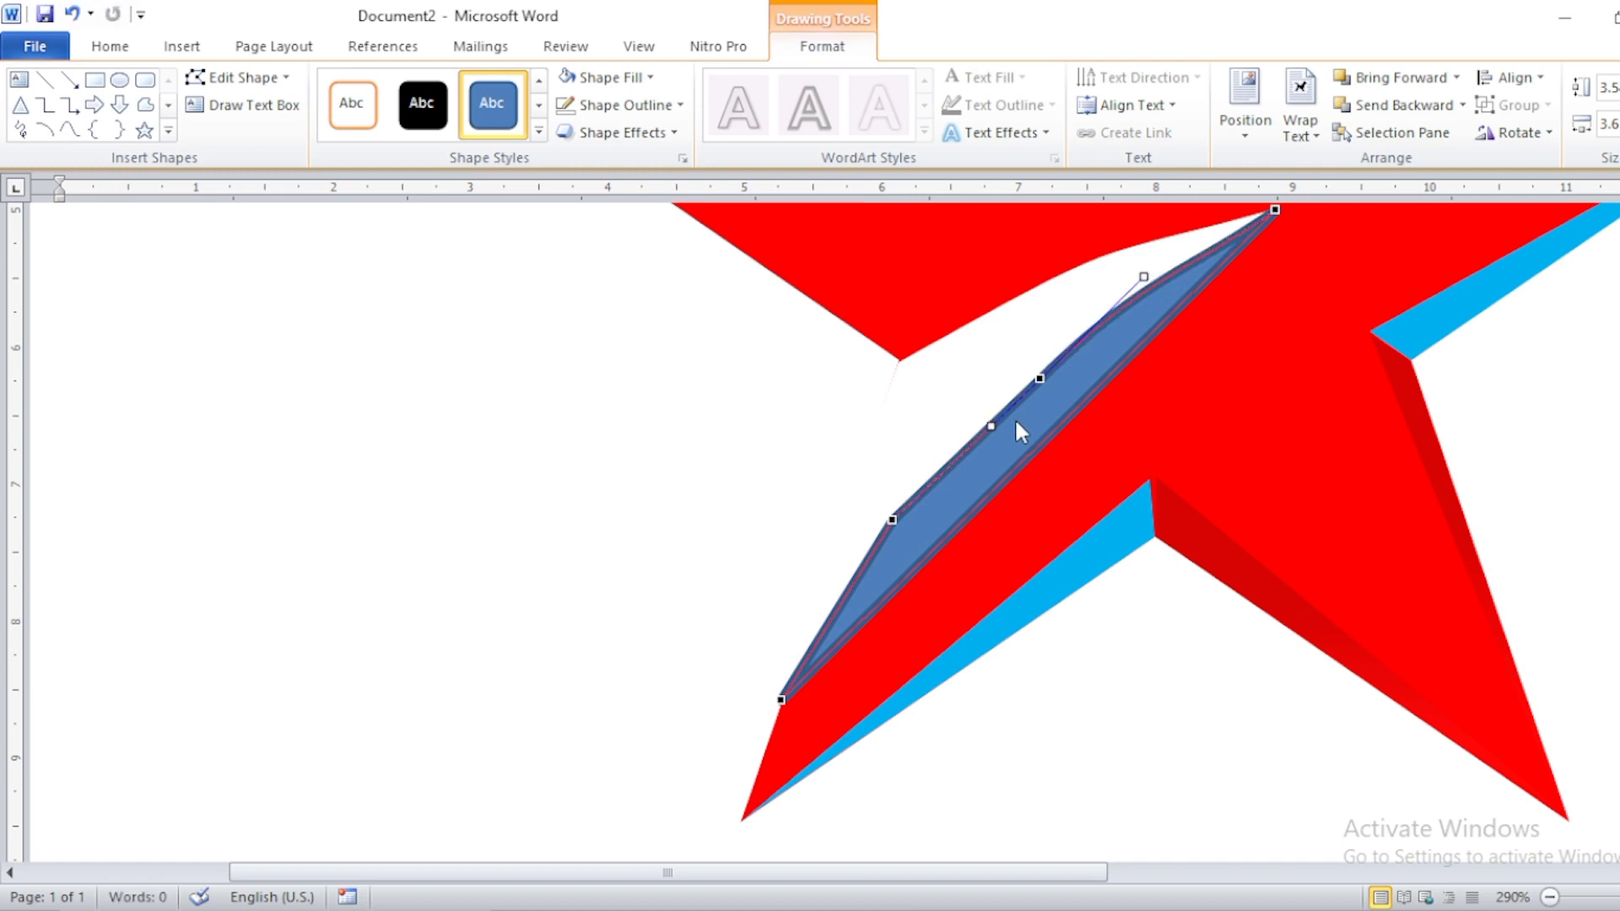
{"action": "left_click_drag", "start_coordinate": [990, 422], "coordinate": [933, 453]}
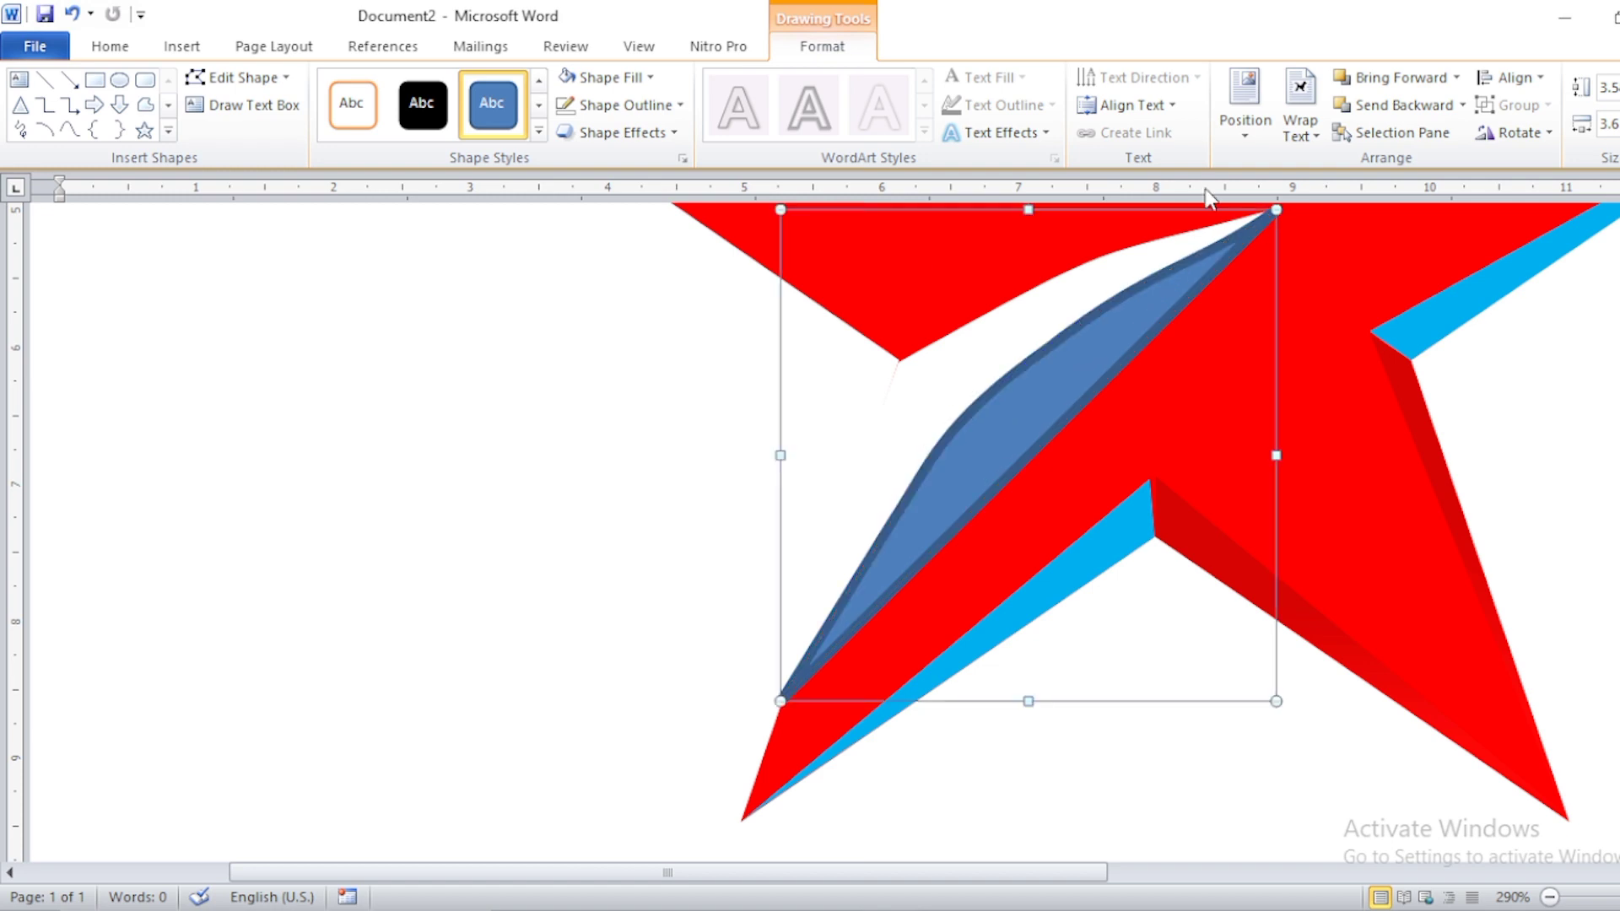
{"action": "left_click", "coordinate": [584, 78]}
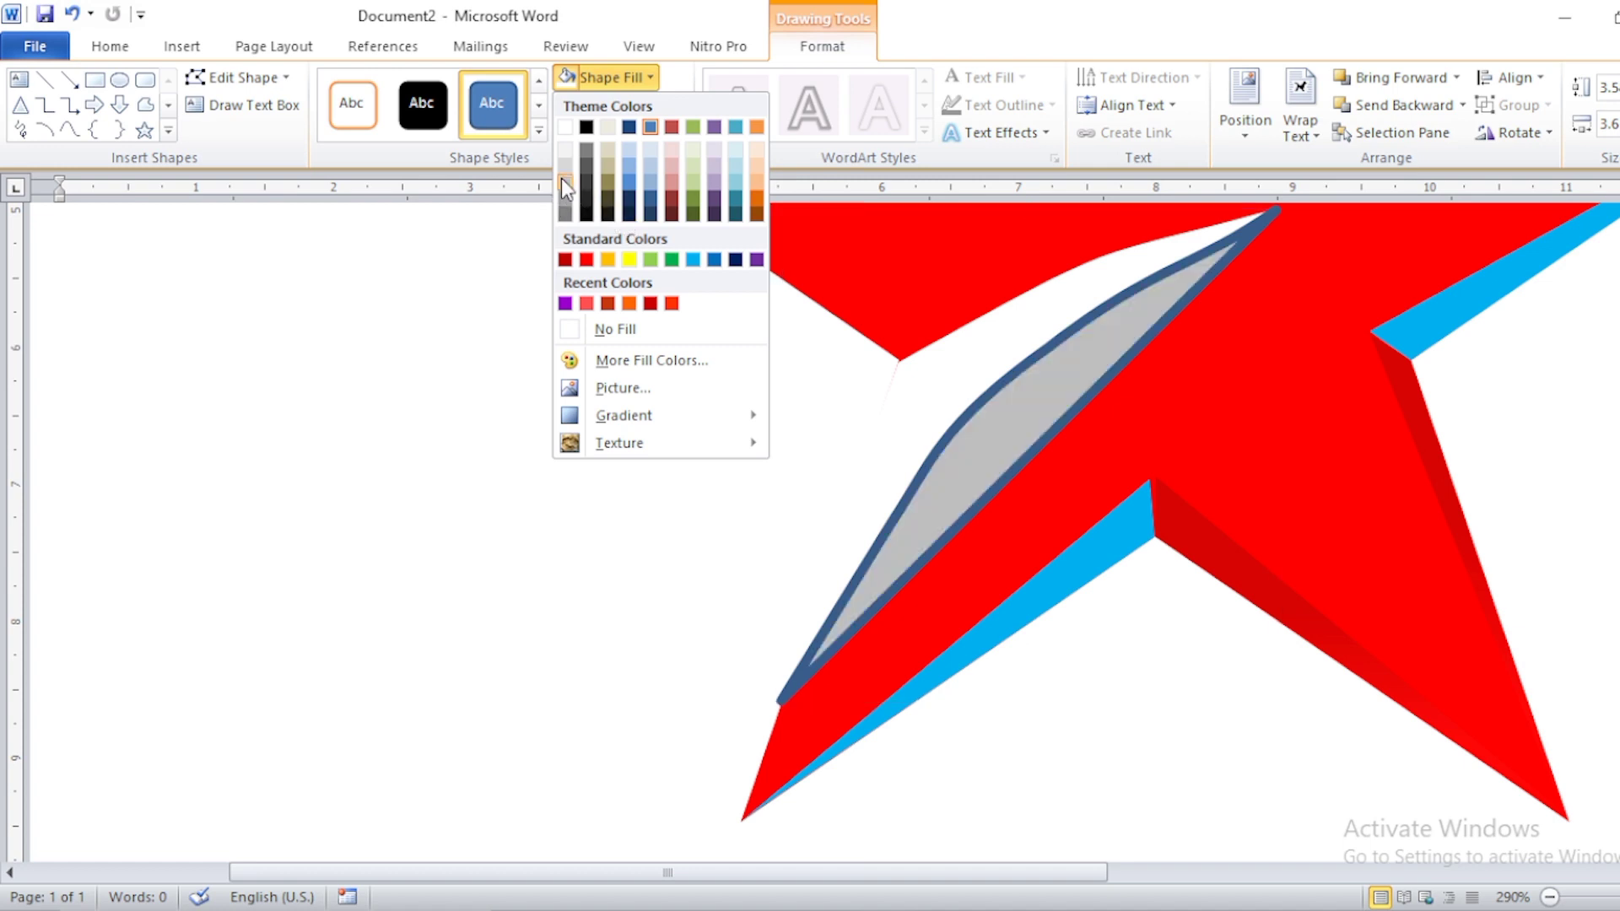
Step: Fill the curved sliver light grey and remove its outline
{"action": "left_click", "coordinate": [563, 179]}
{"action": "left_click", "coordinate": [564, 108]}
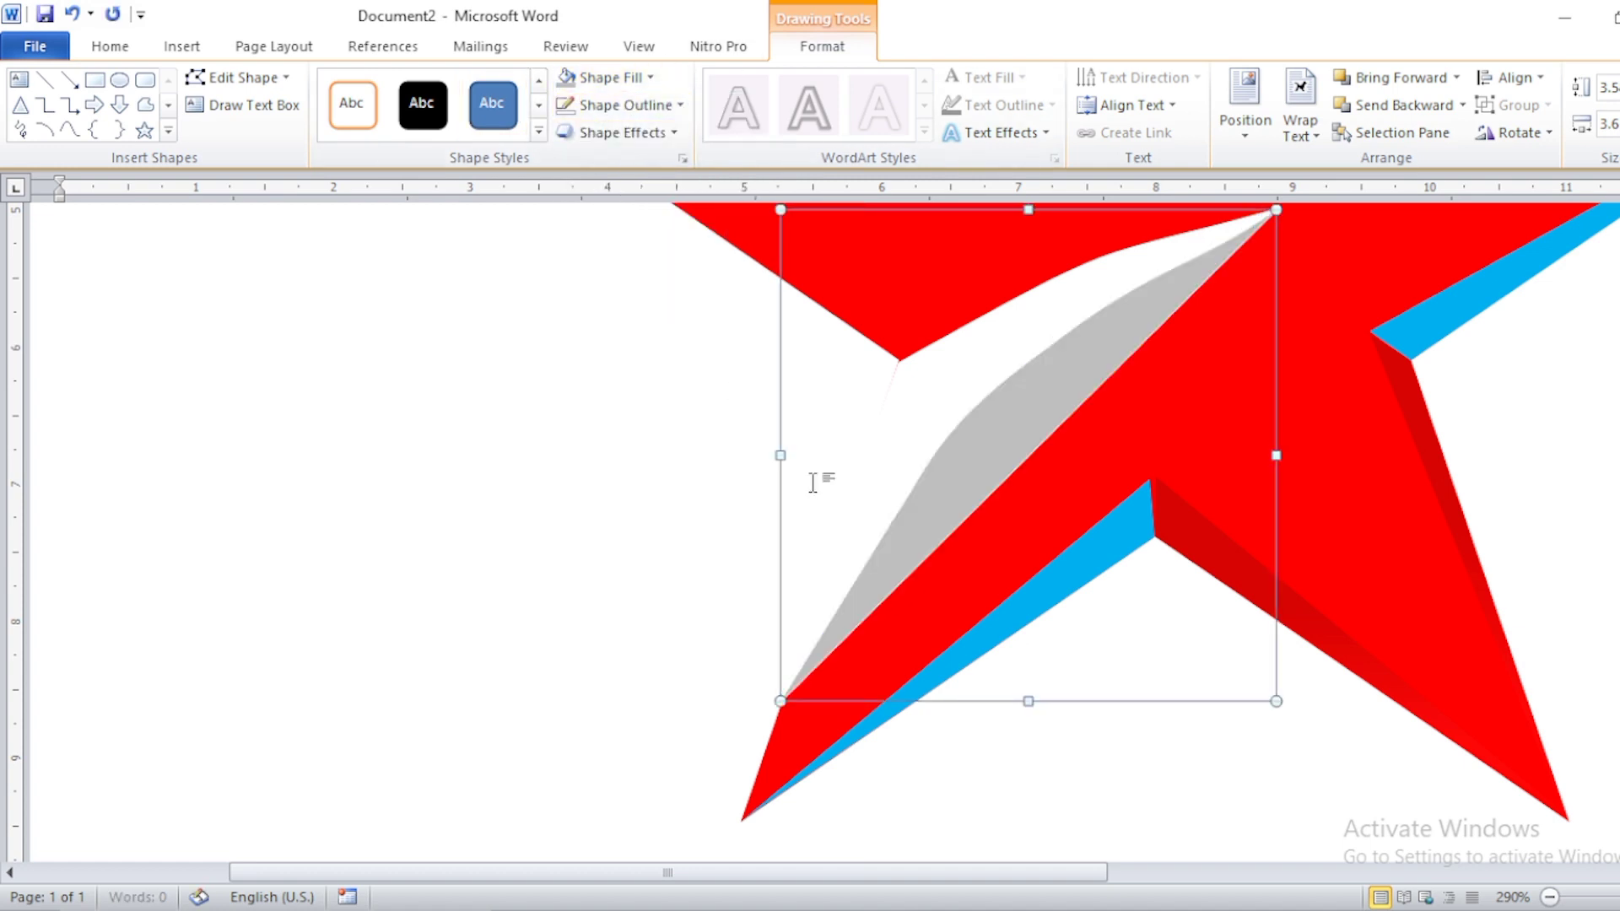
{"action": "scroll", "coordinate": [597, 557], "scroll_direction": "down", "scroll_amount": 5}
{"action": "scroll", "coordinate": [597, 557], "scroll_direction": "down", "scroll_amount": 6}
{"action": "left_click", "coordinate": [869, 457]}
{"action": "scroll", "coordinate": [869, 457], "scroll_direction": "down", "scroll_amount": 7}
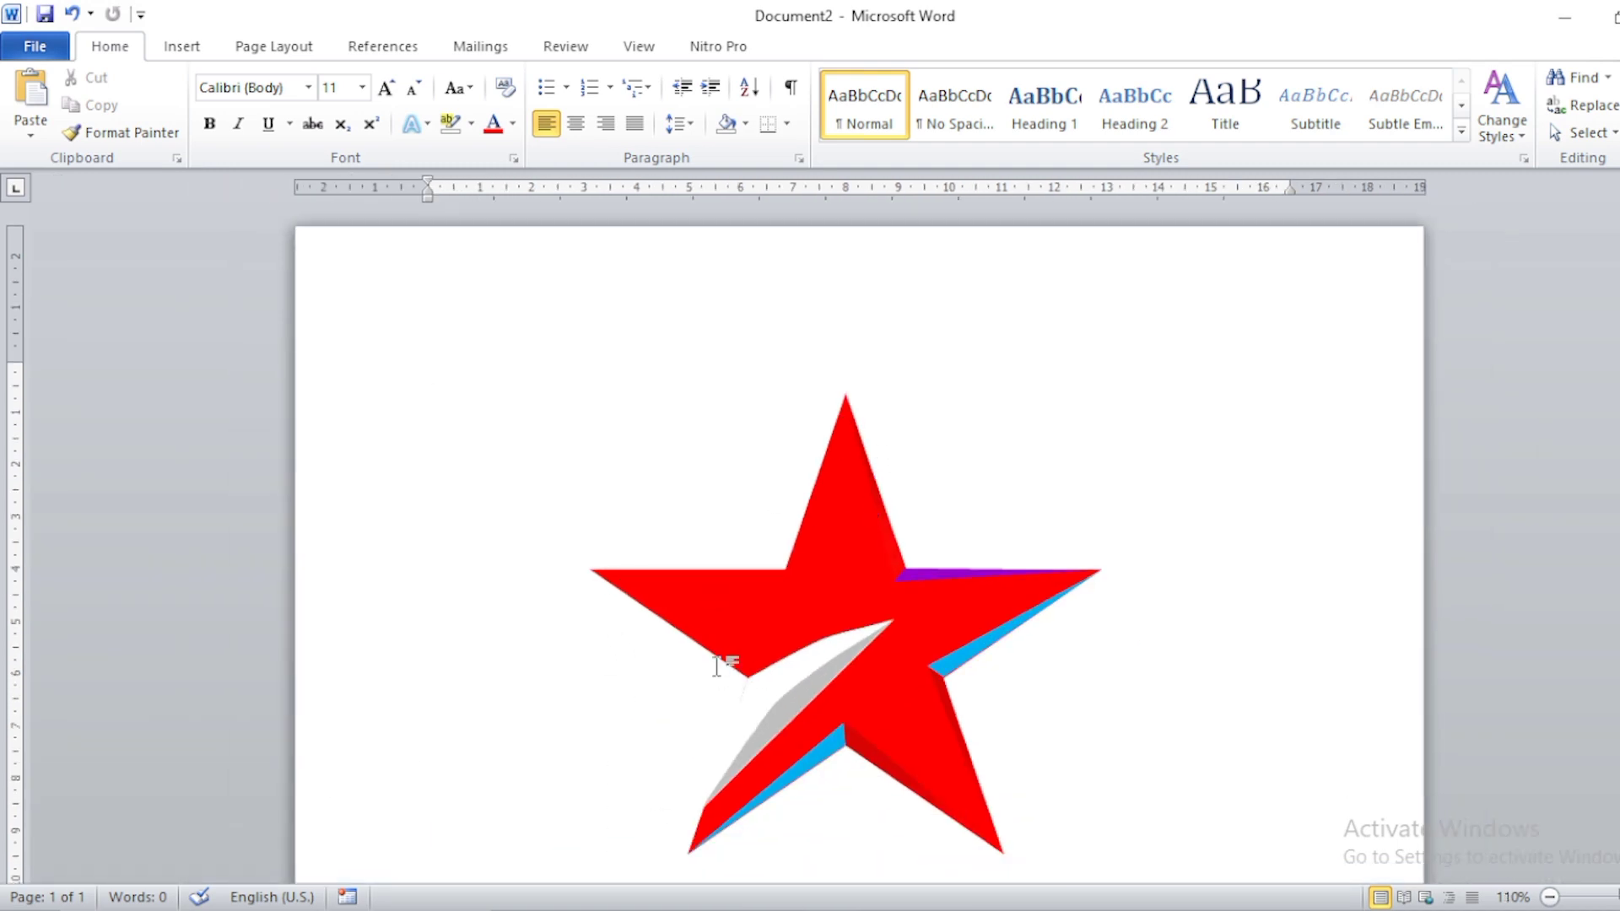
{"action": "left_click", "coordinate": [180, 47]}
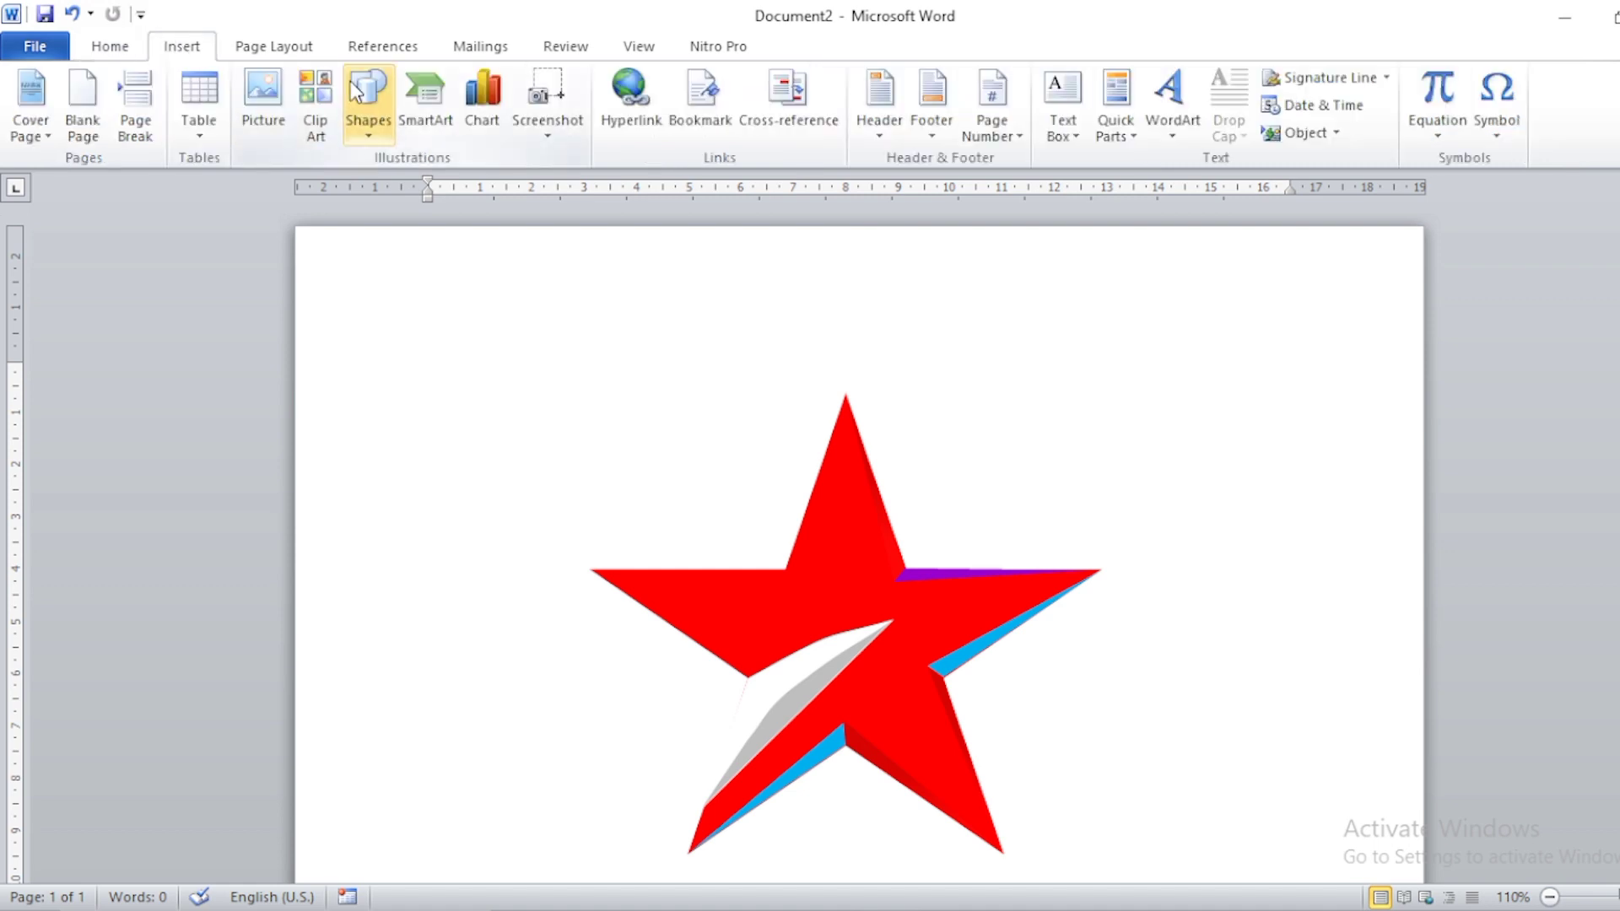
{"action": "left_click", "coordinate": [358, 114]}
Step: Draw a freeform sliver from the star's left tip to the notch below the left arm
{"action": "left_click", "coordinate": [633, 184]}
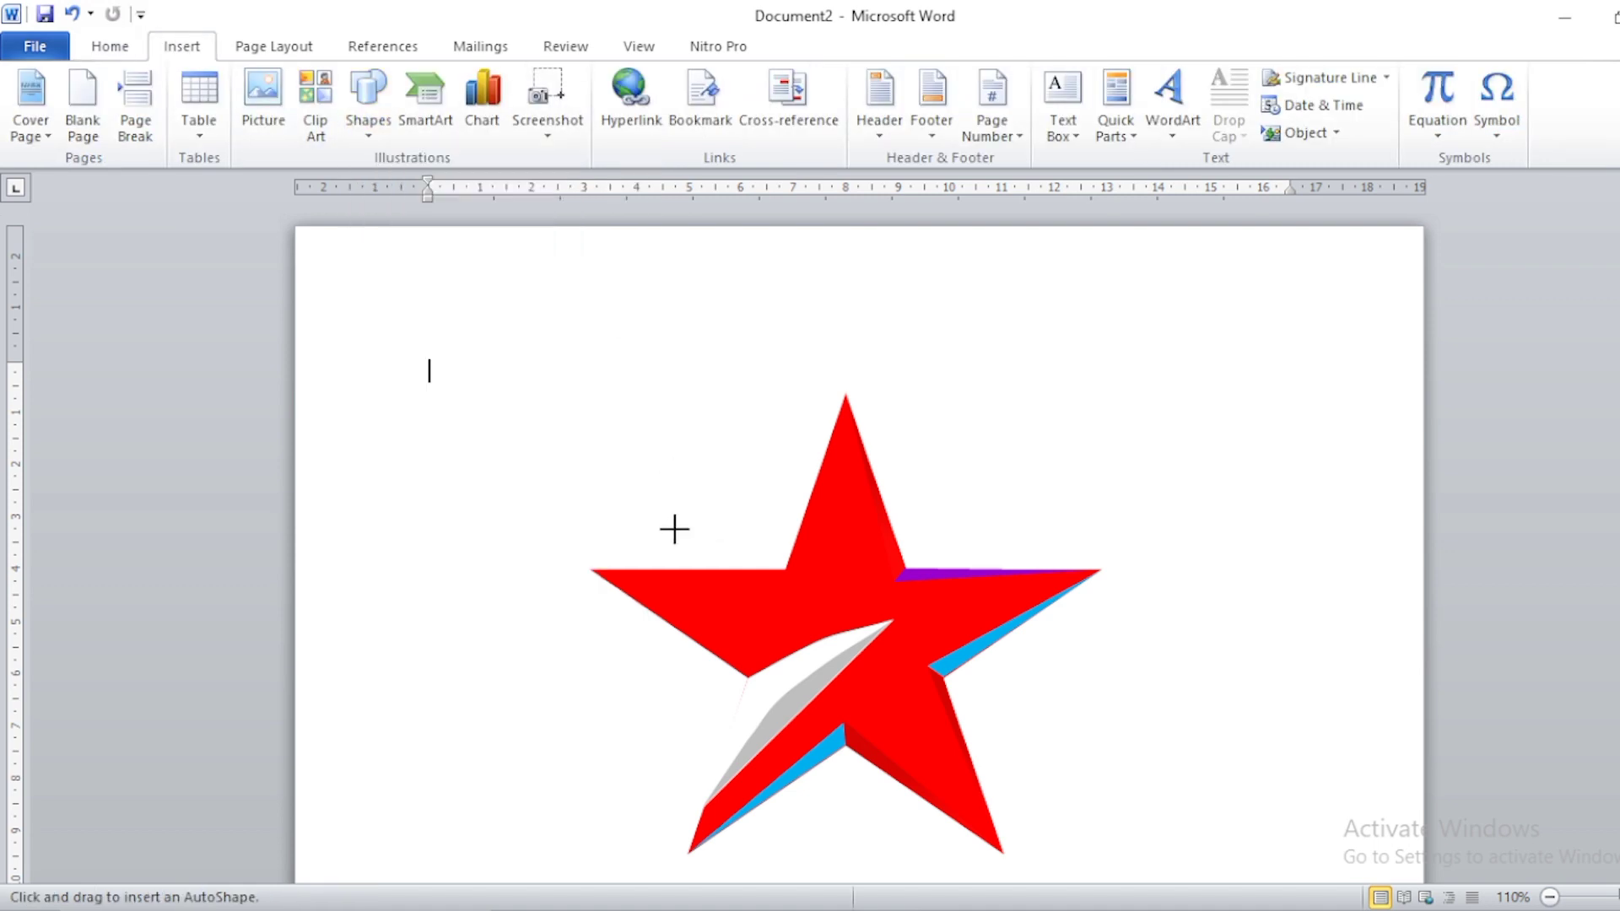
{"action": "left_click", "coordinate": [591, 571]}
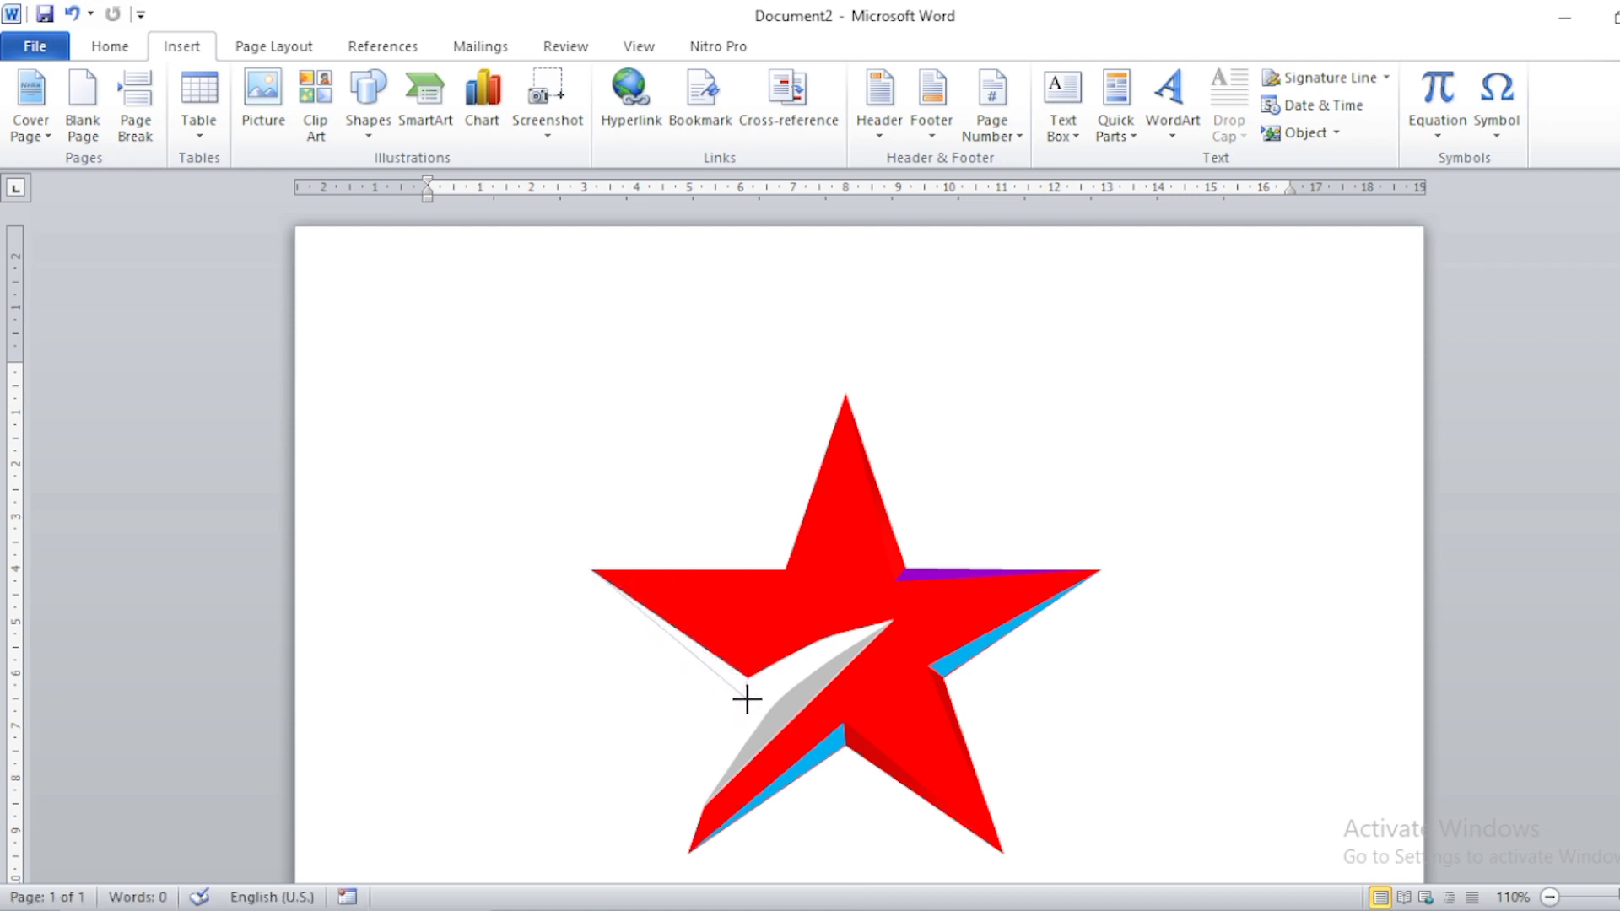
{"action": "left_click", "coordinate": [750, 673]}
{"action": "left_click", "coordinate": [591, 572]}
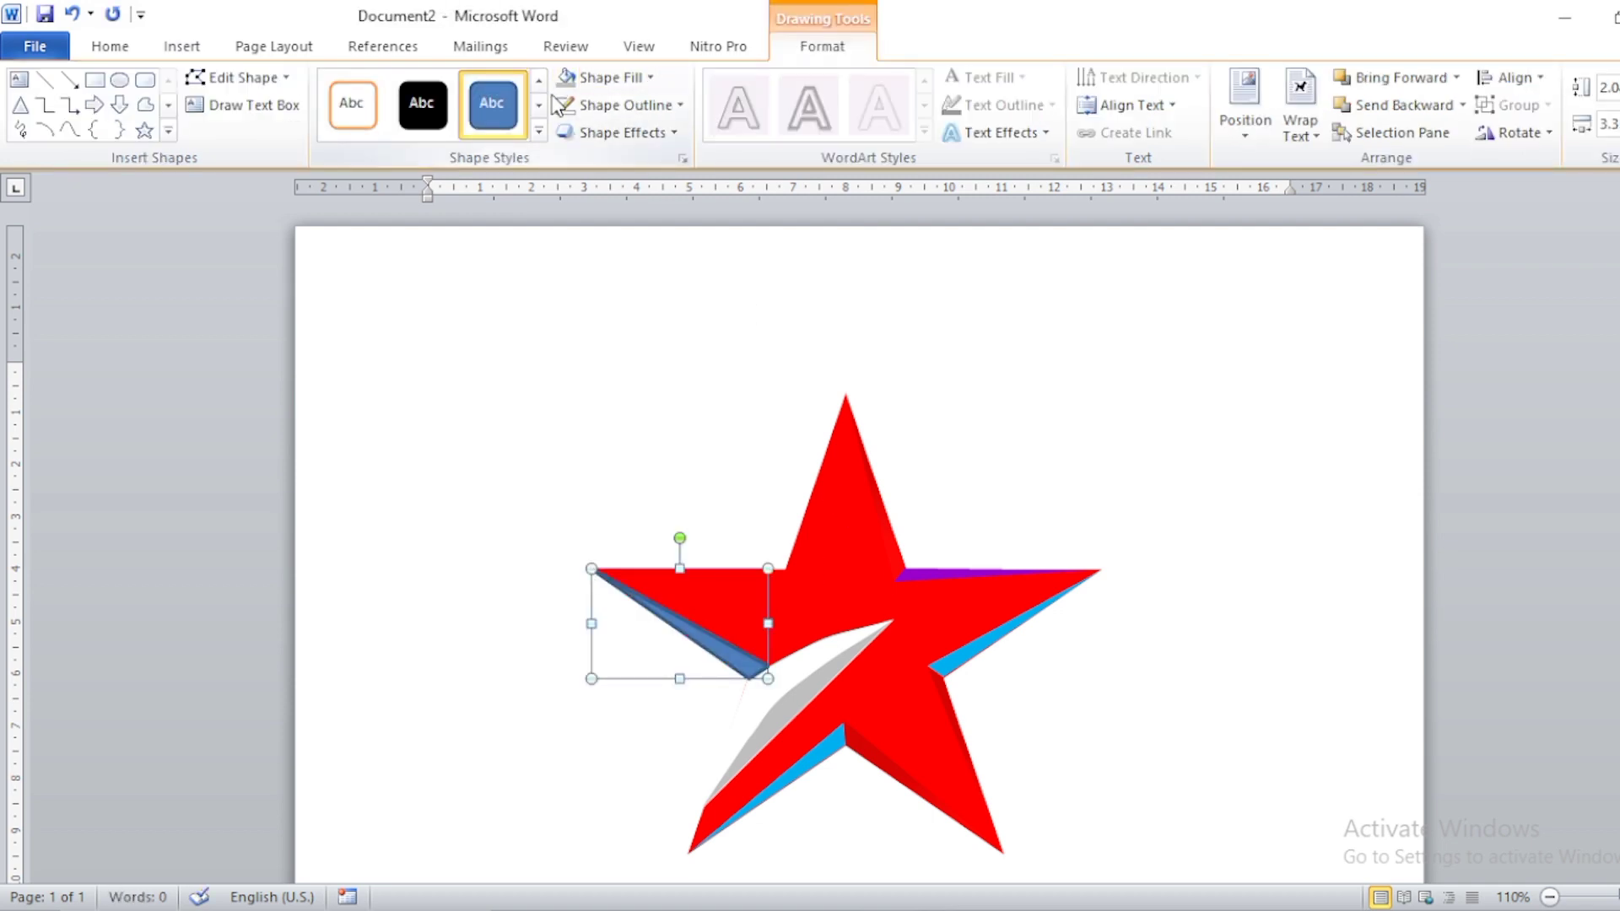
Step: Give the left-arm sliver a red gradient fill with no outline
{"action": "right_click", "coordinate": [705, 667]}
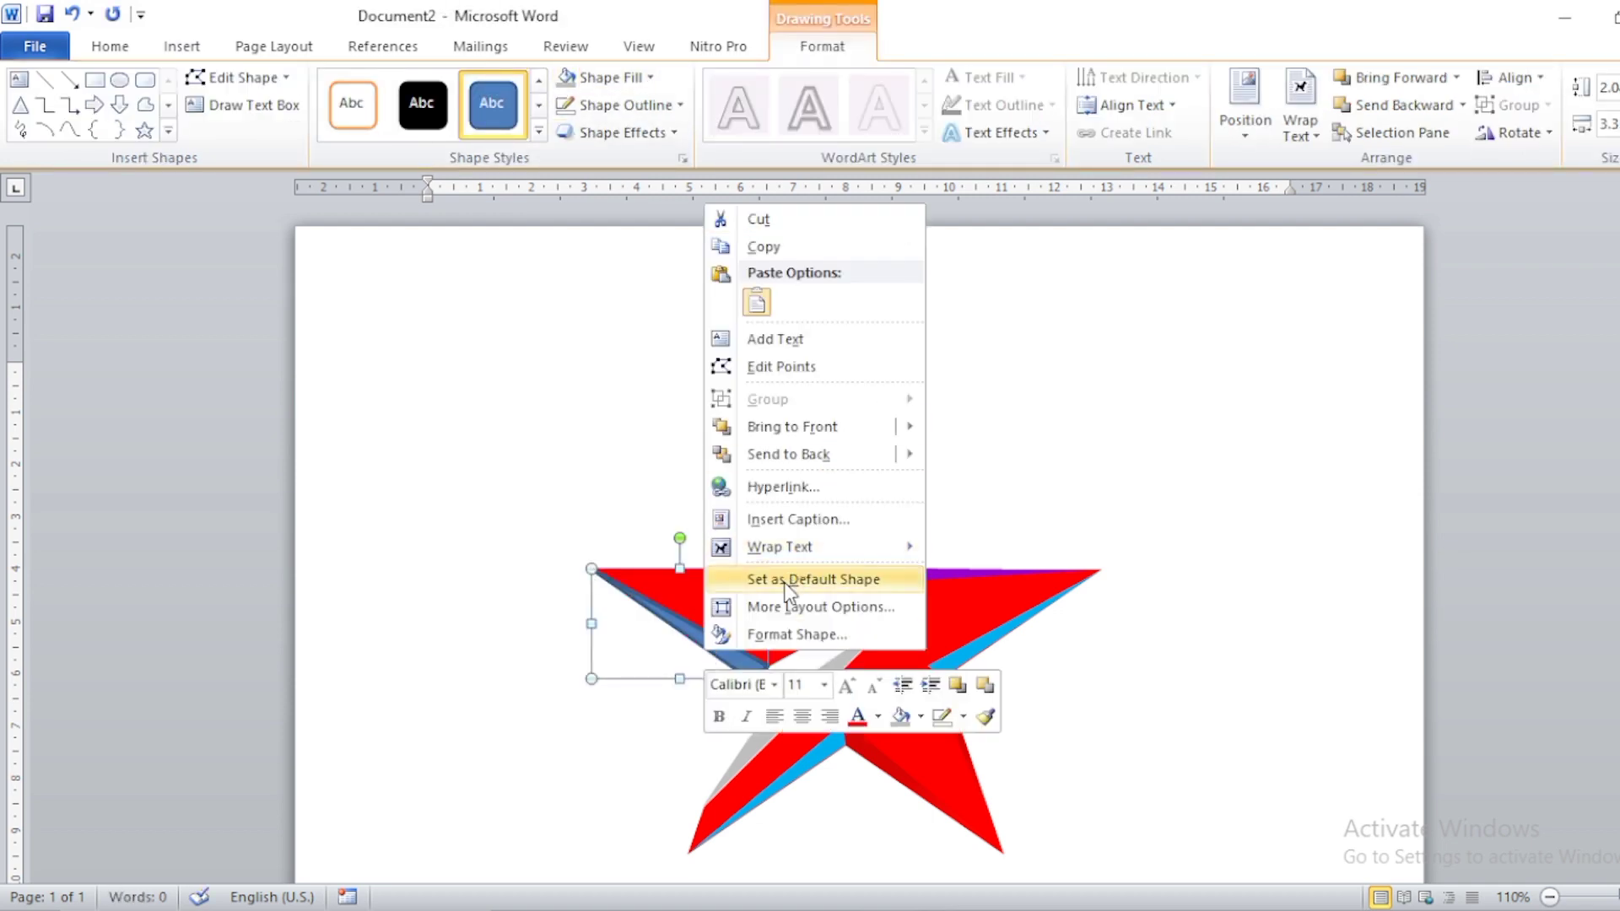
{"action": "left_click", "coordinate": [789, 646]}
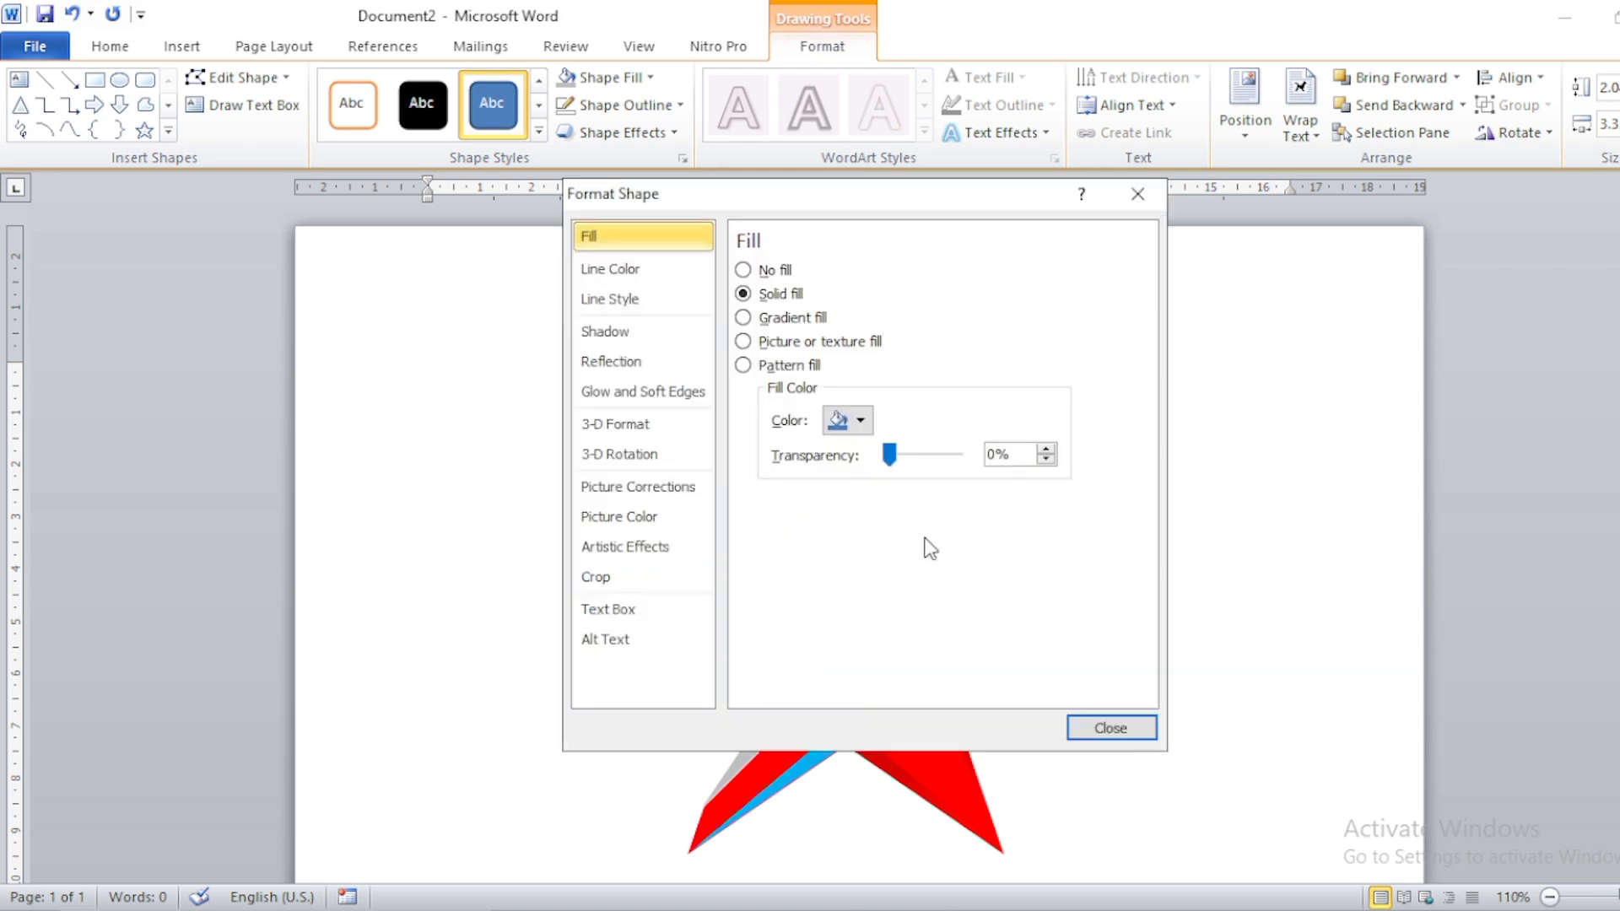
{"action": "left_click", "coordinate": [745, 319]}
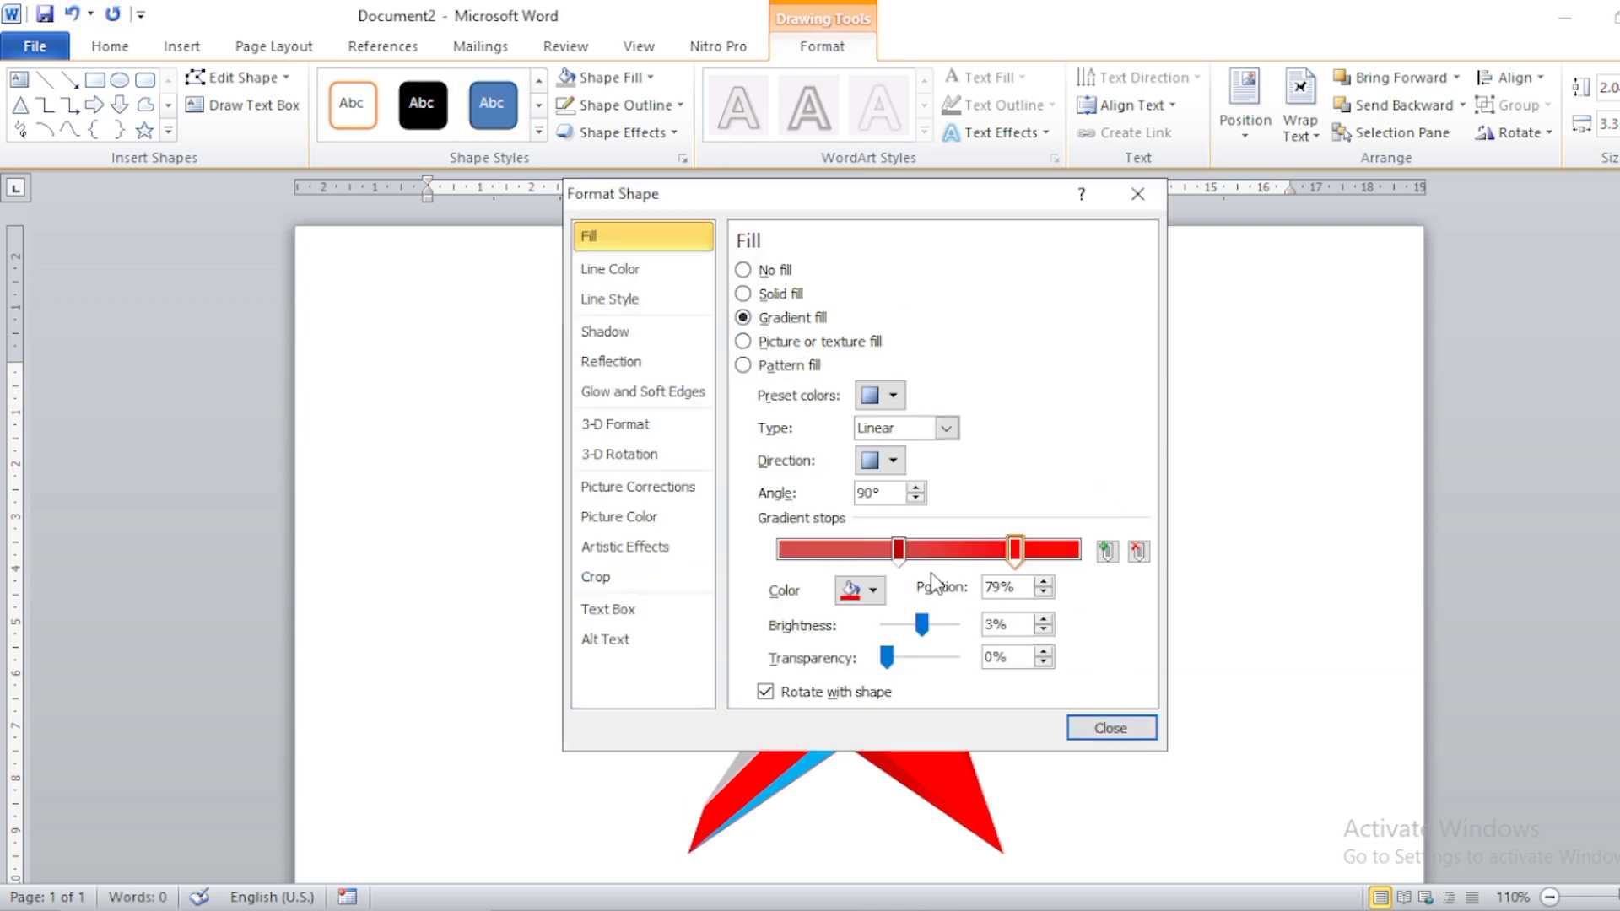
{"action": "left_click", "coordinate": [1111, 729]}
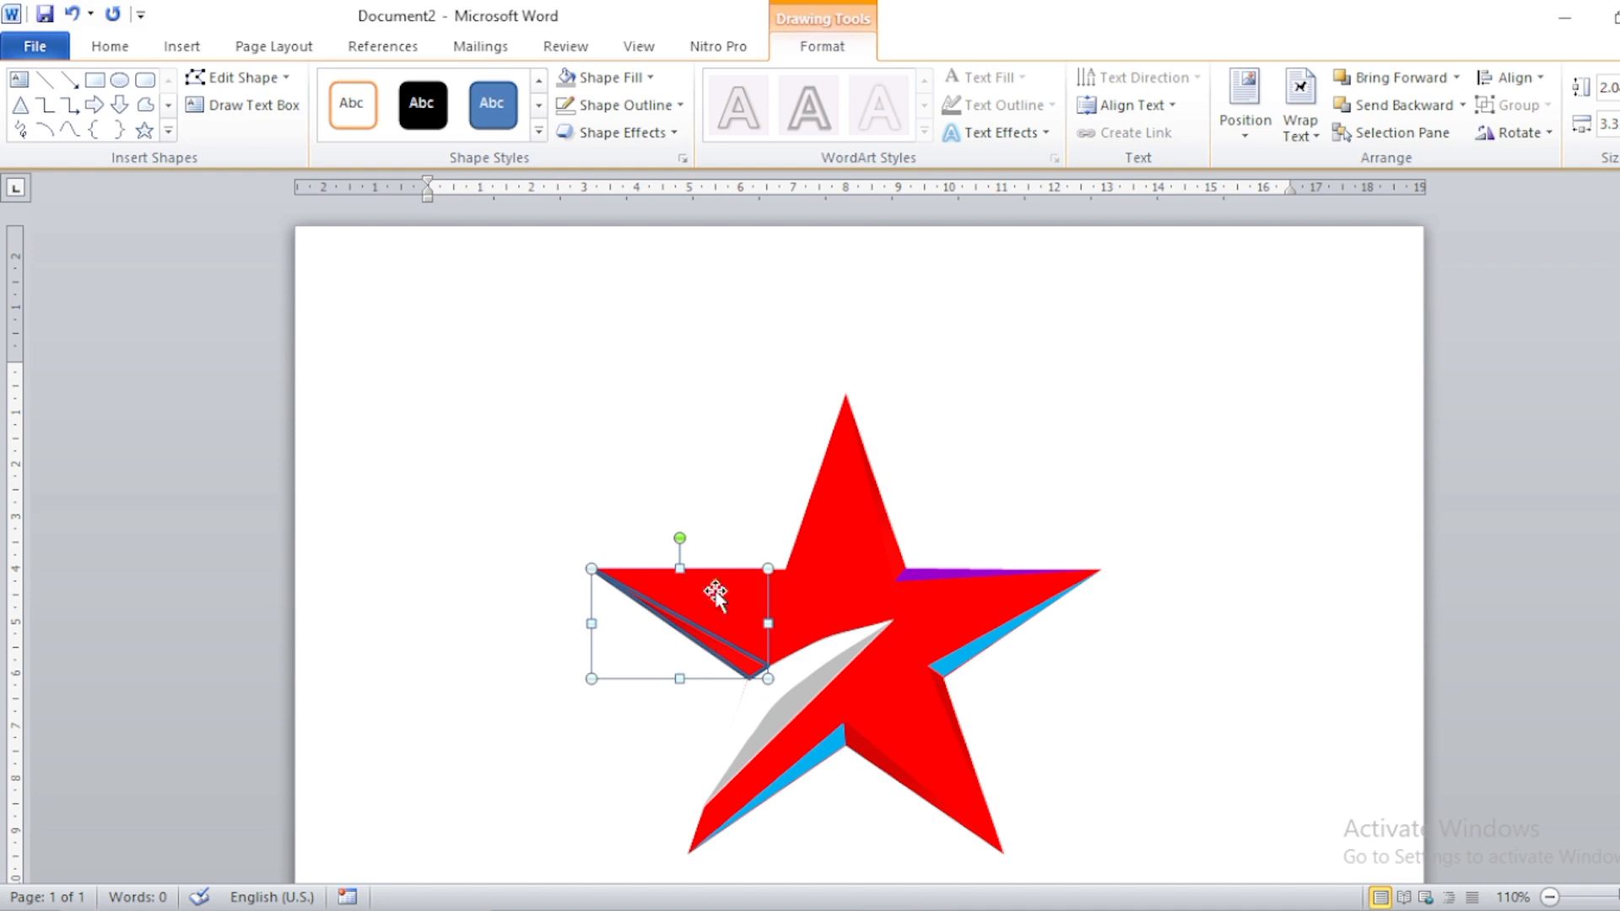
{"action": "left_click", "coordinate": [567, 104]}
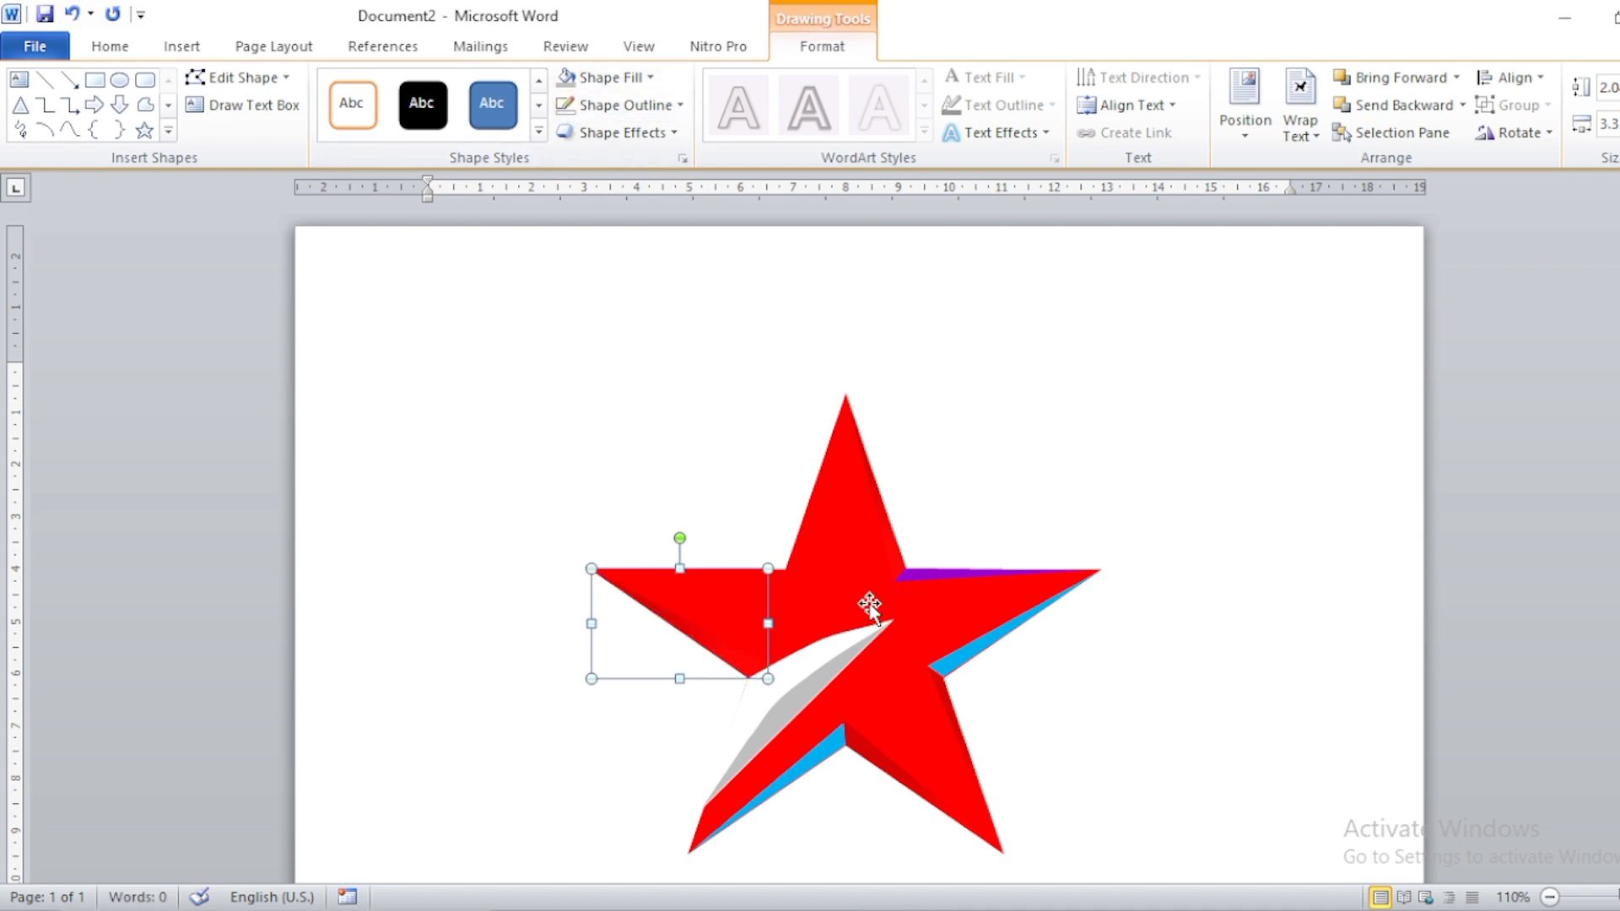
{"action": "scroll", "coordinate": [766, 746], "scroll_direction": "up", "scroll_amount": 1, "text": "ctrl"}
Step: Trace a thin freeform sliver along the top edge of the star's left arm
{"action": "scroll", "coordinate": [766, 746], "scroll_direction": "up", "scroll_amount": 6, "text": "ctrl"}
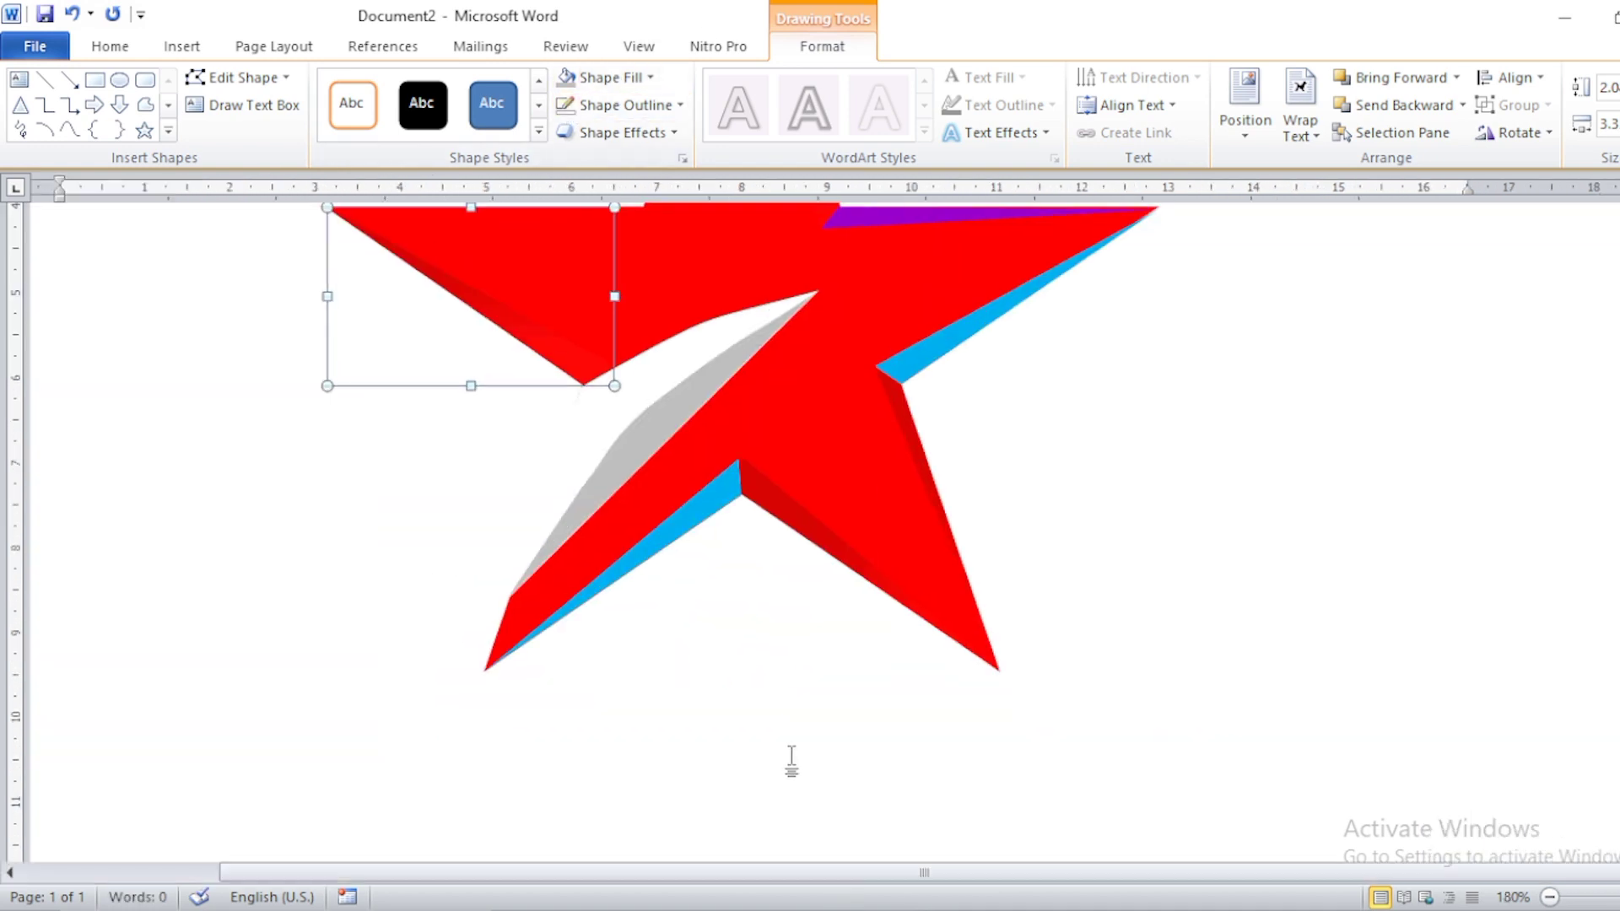
{"action": "scroll", "coordinate": [735, 591], "scroll_direction": "up", "scroll_amount": 3}
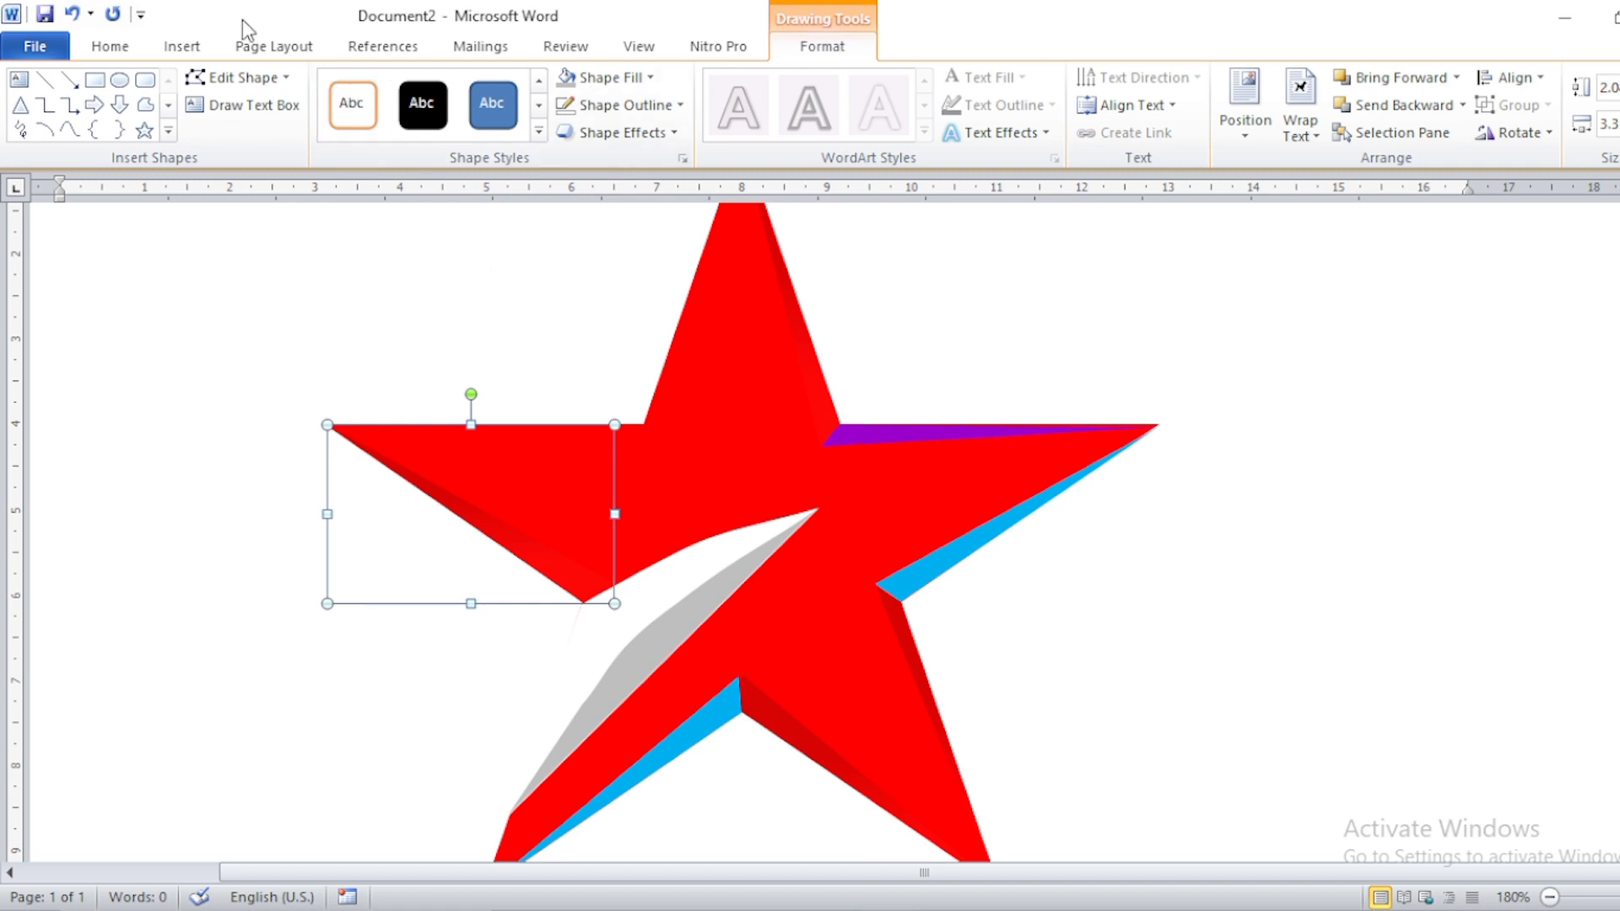
{"action": "left_click", "coordinate": [146, 104]}
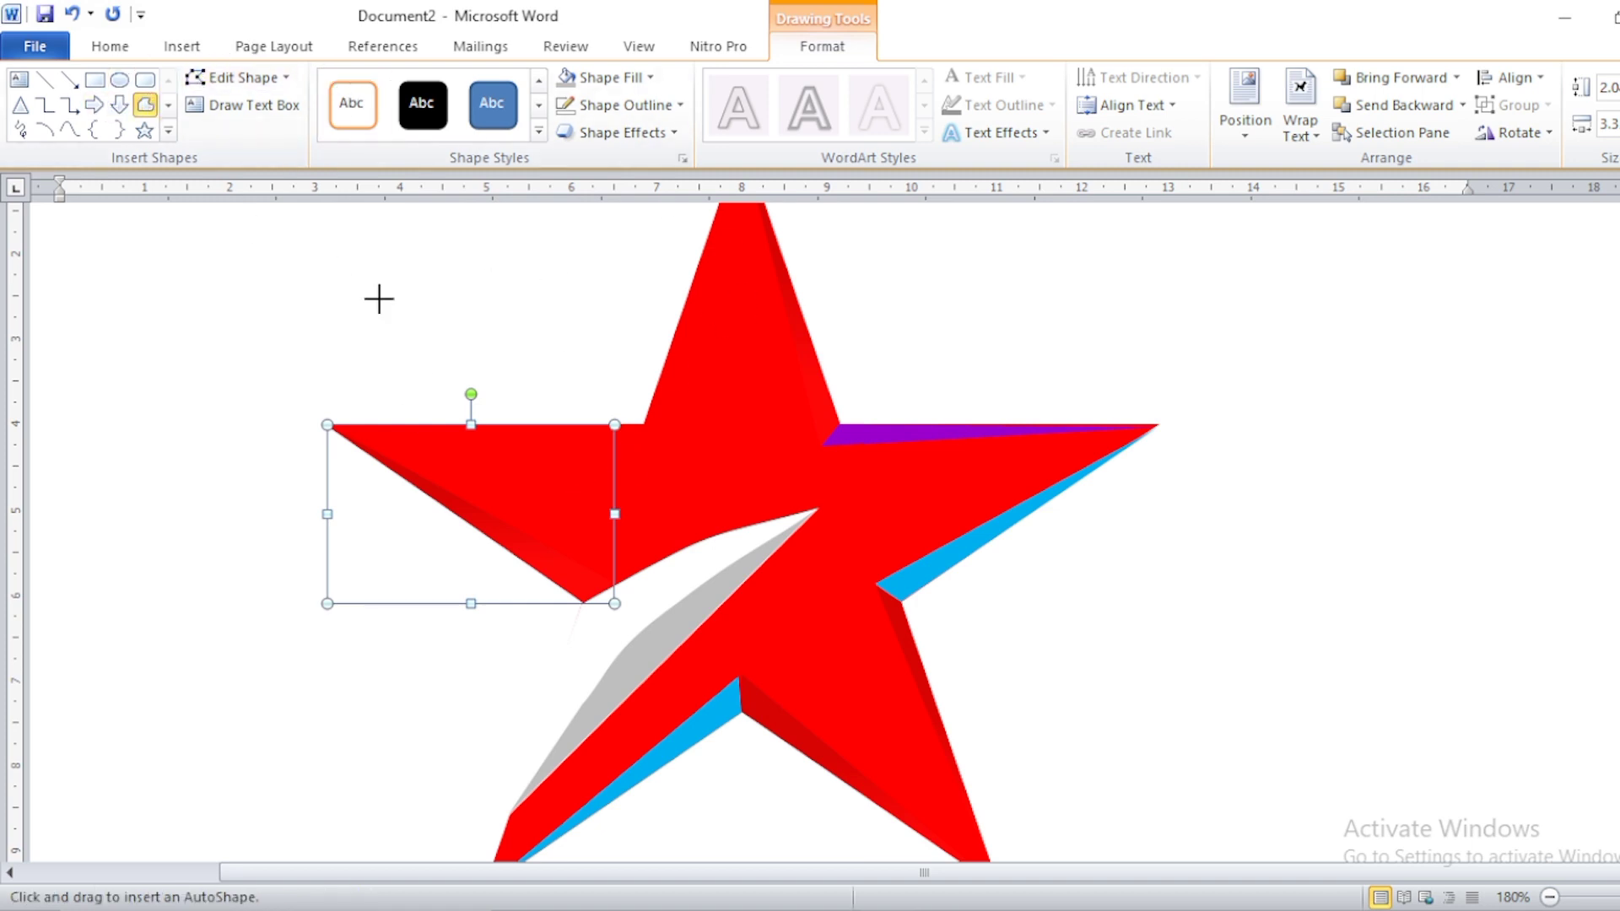
{"action": "left_click", "coordinate": [645, 425]}
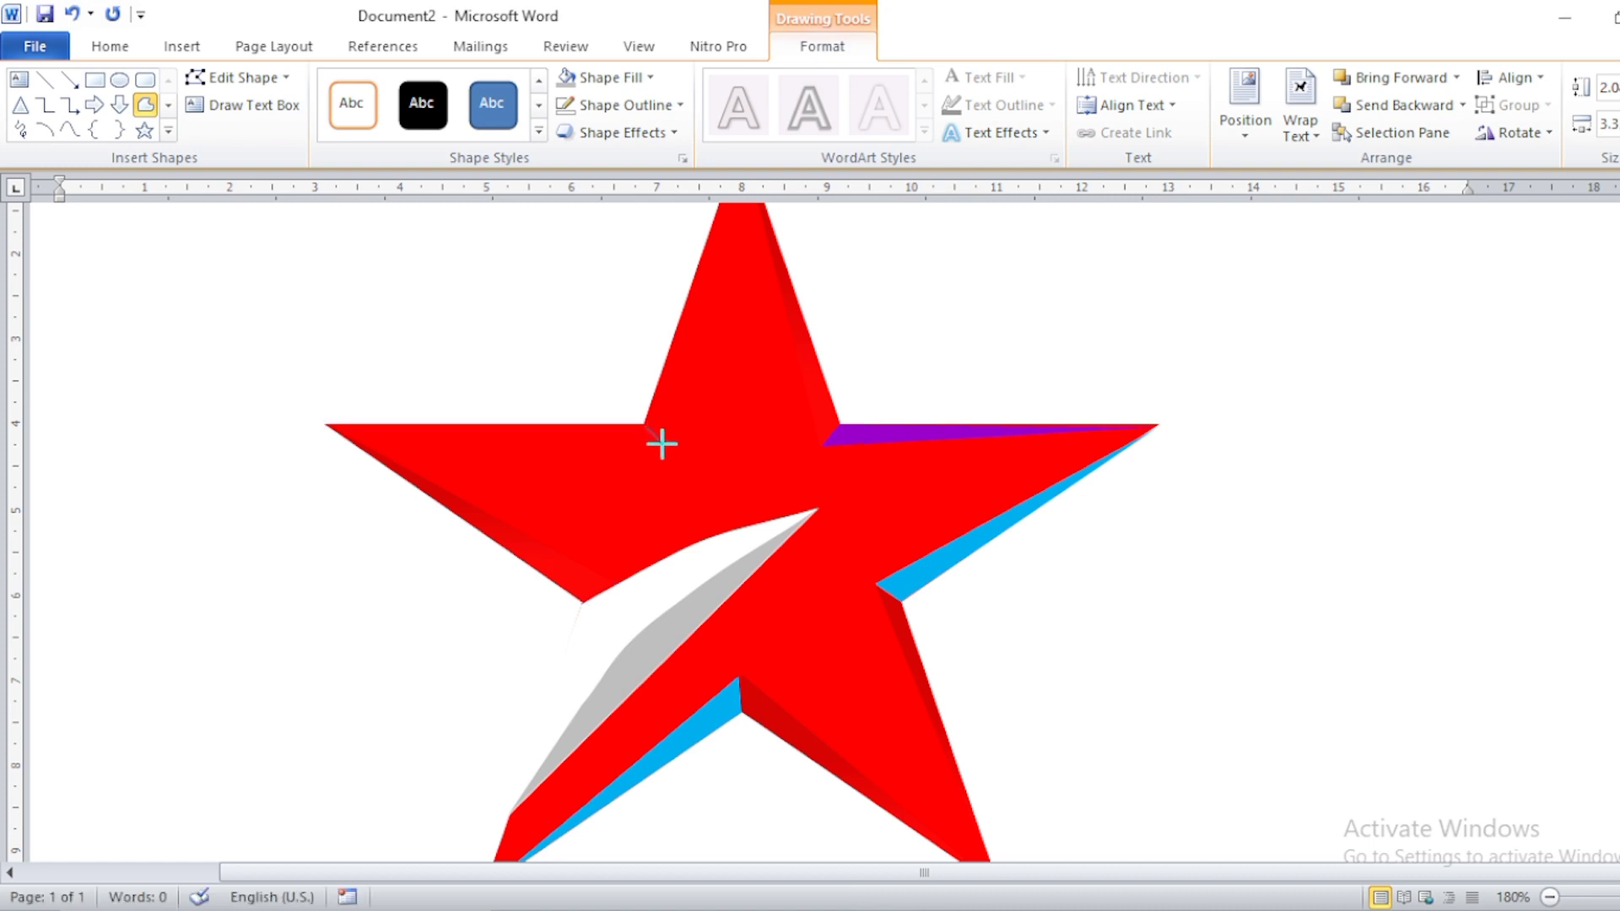
{"action": "left_click", "coordinate": [662, 444]}
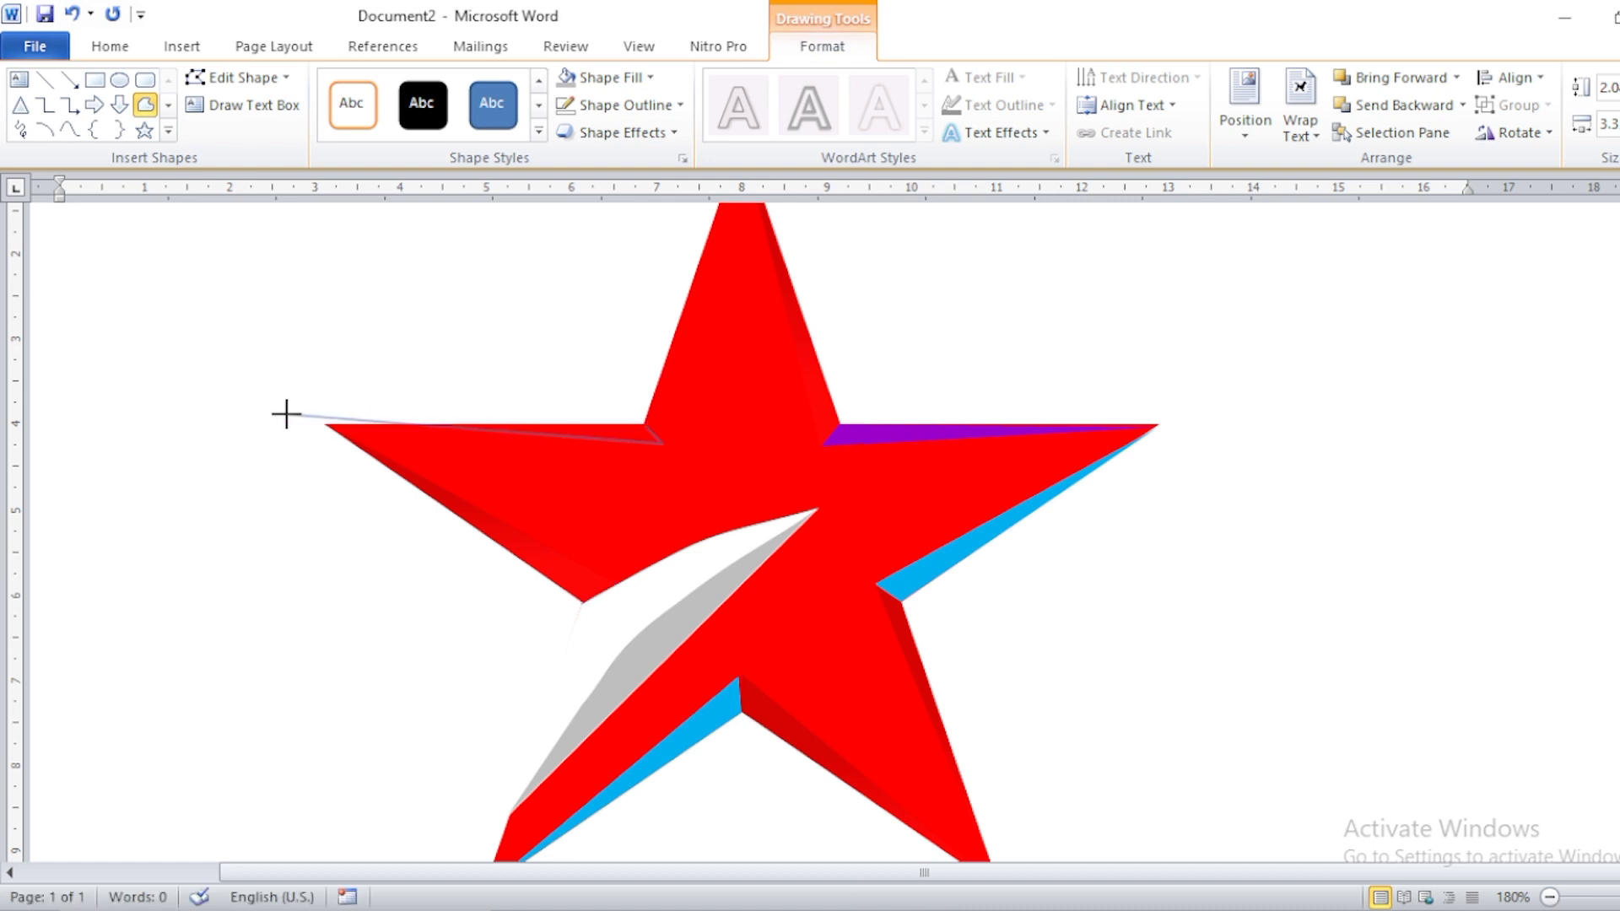
{"action": "left_click", "coordinate": [328, 423]}
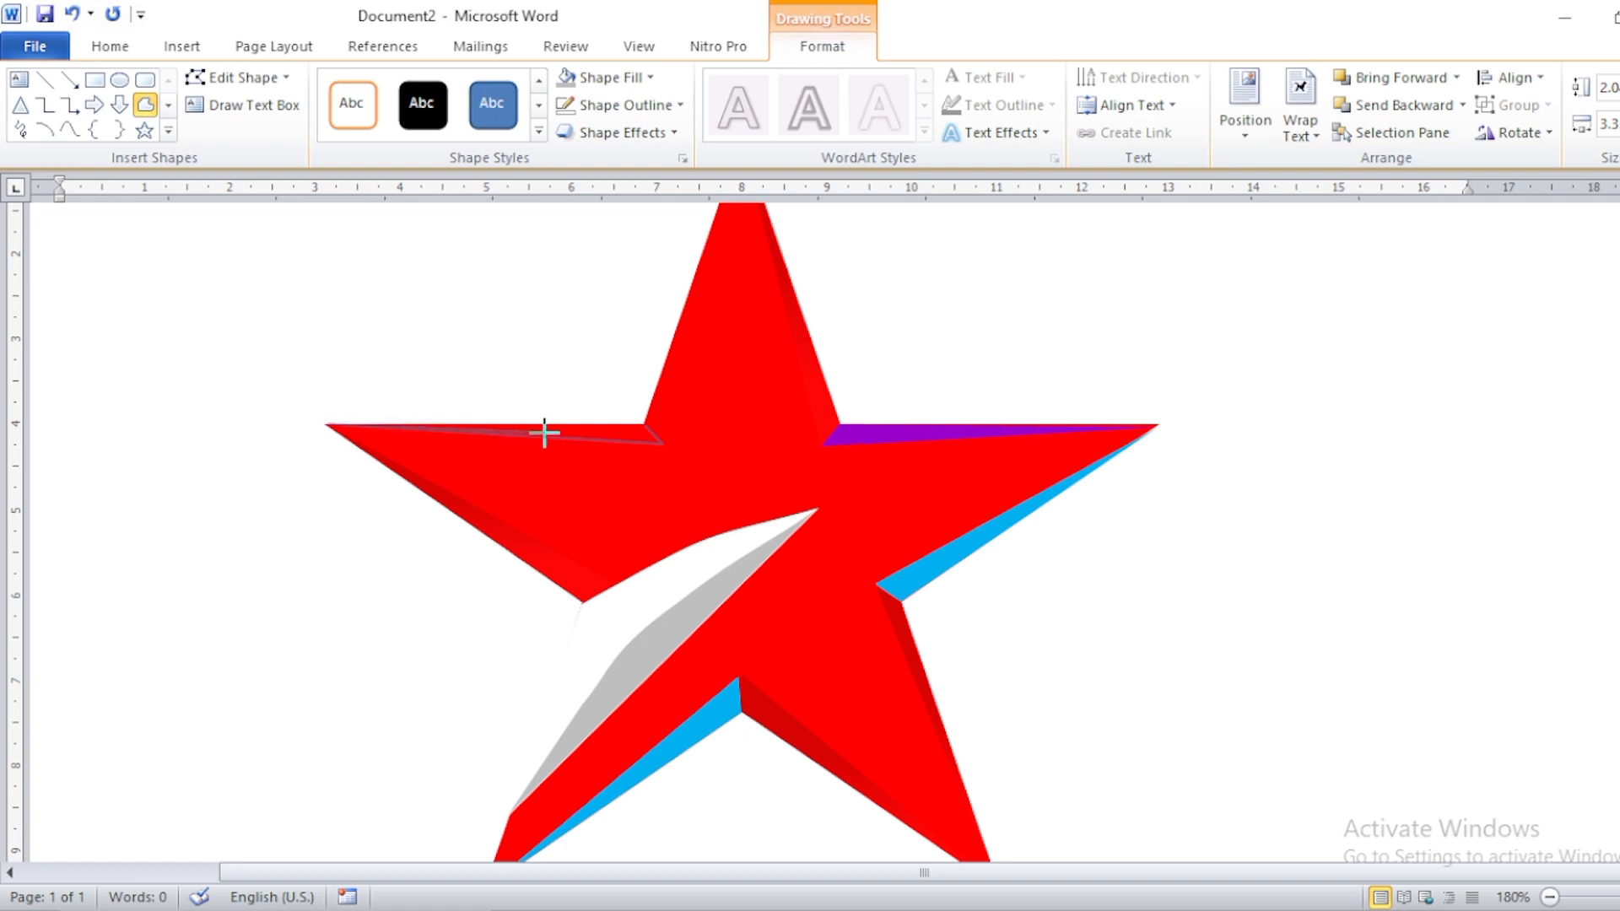
{"action": "left_click", "coordinate": [646, 425]}
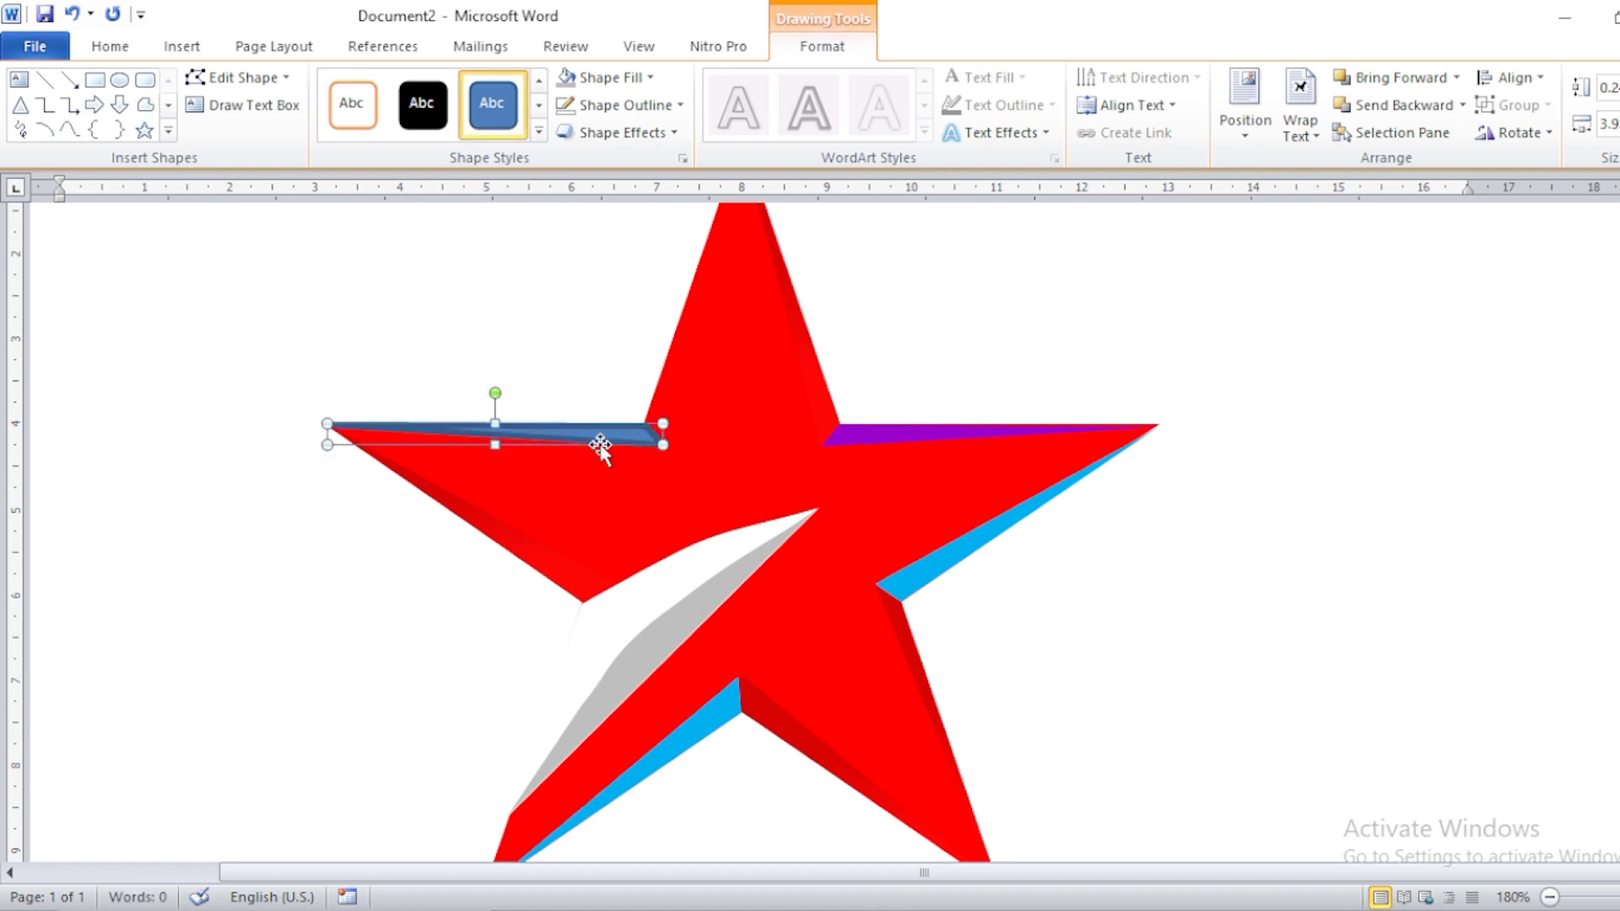
Step: Give the top-edge sliver a red gradient fill with no outline
{"action": "right_click", "coordinate": [601, 447]}
{"action": "left_click", "coordinate": [694, 875]}
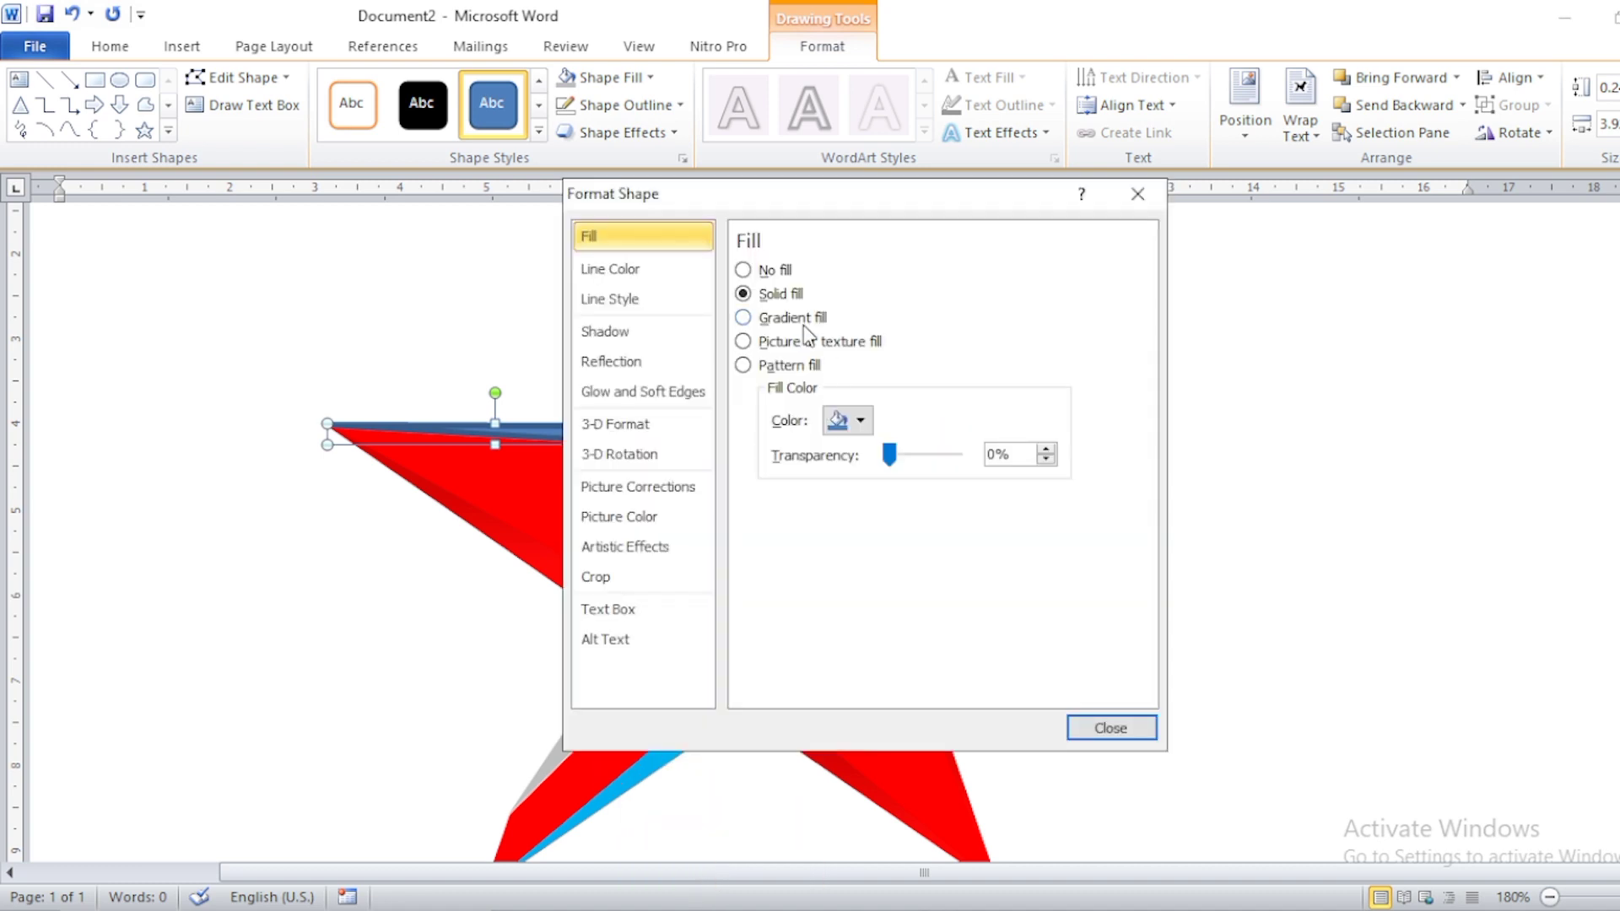
{"action": "left_click", "coordinate": [747, 318]}
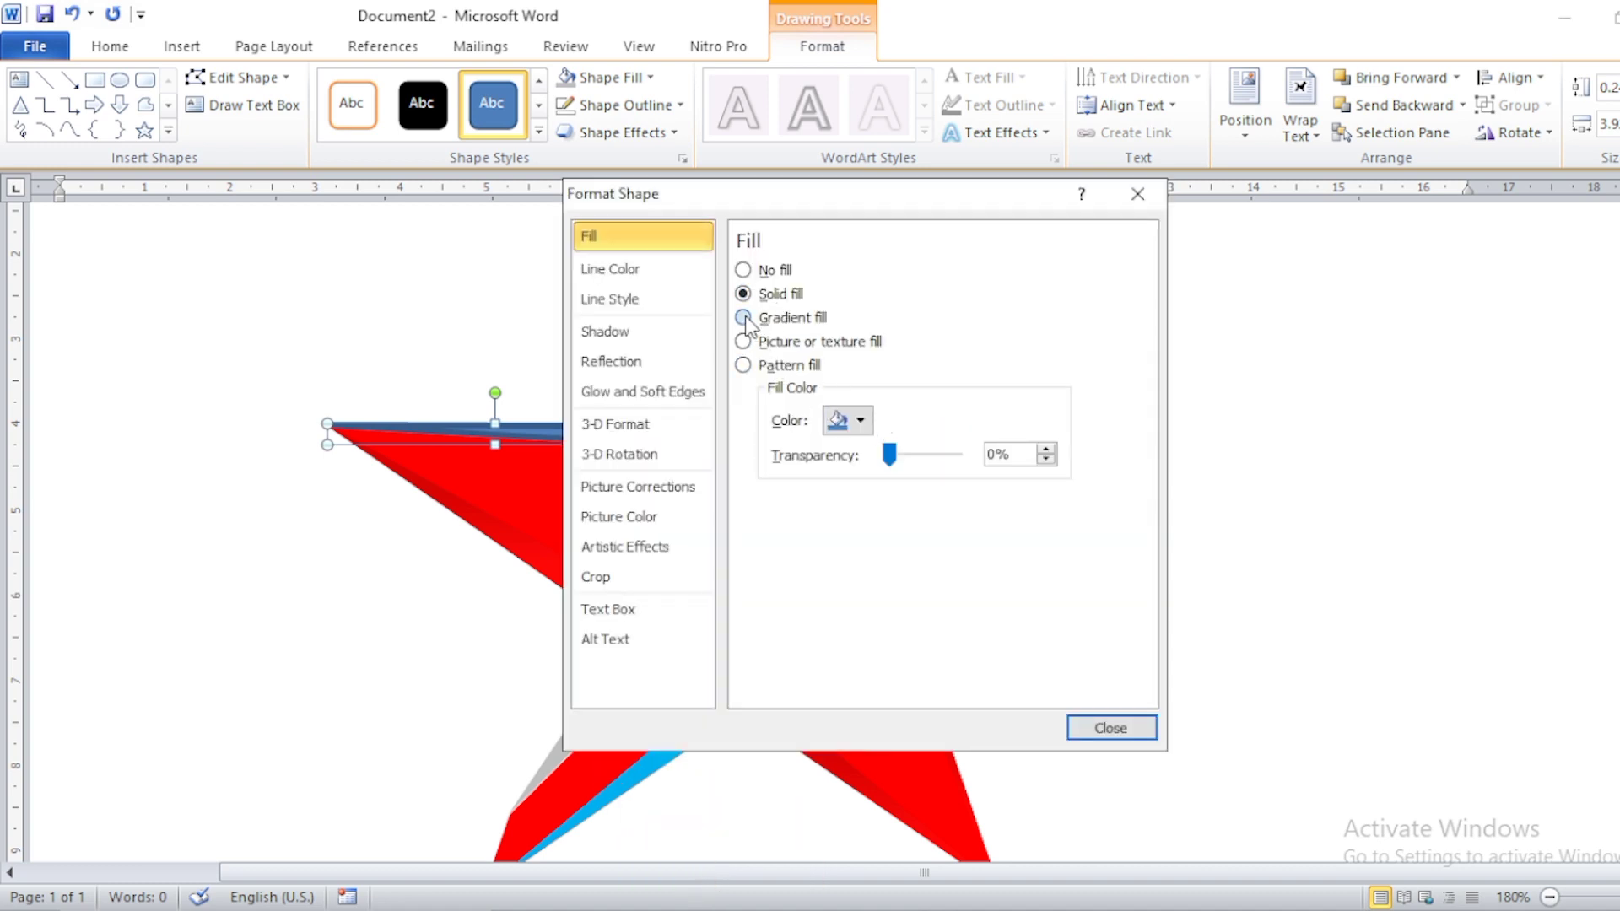
{"action": "left_click", "coordinate": [1104, 727]}
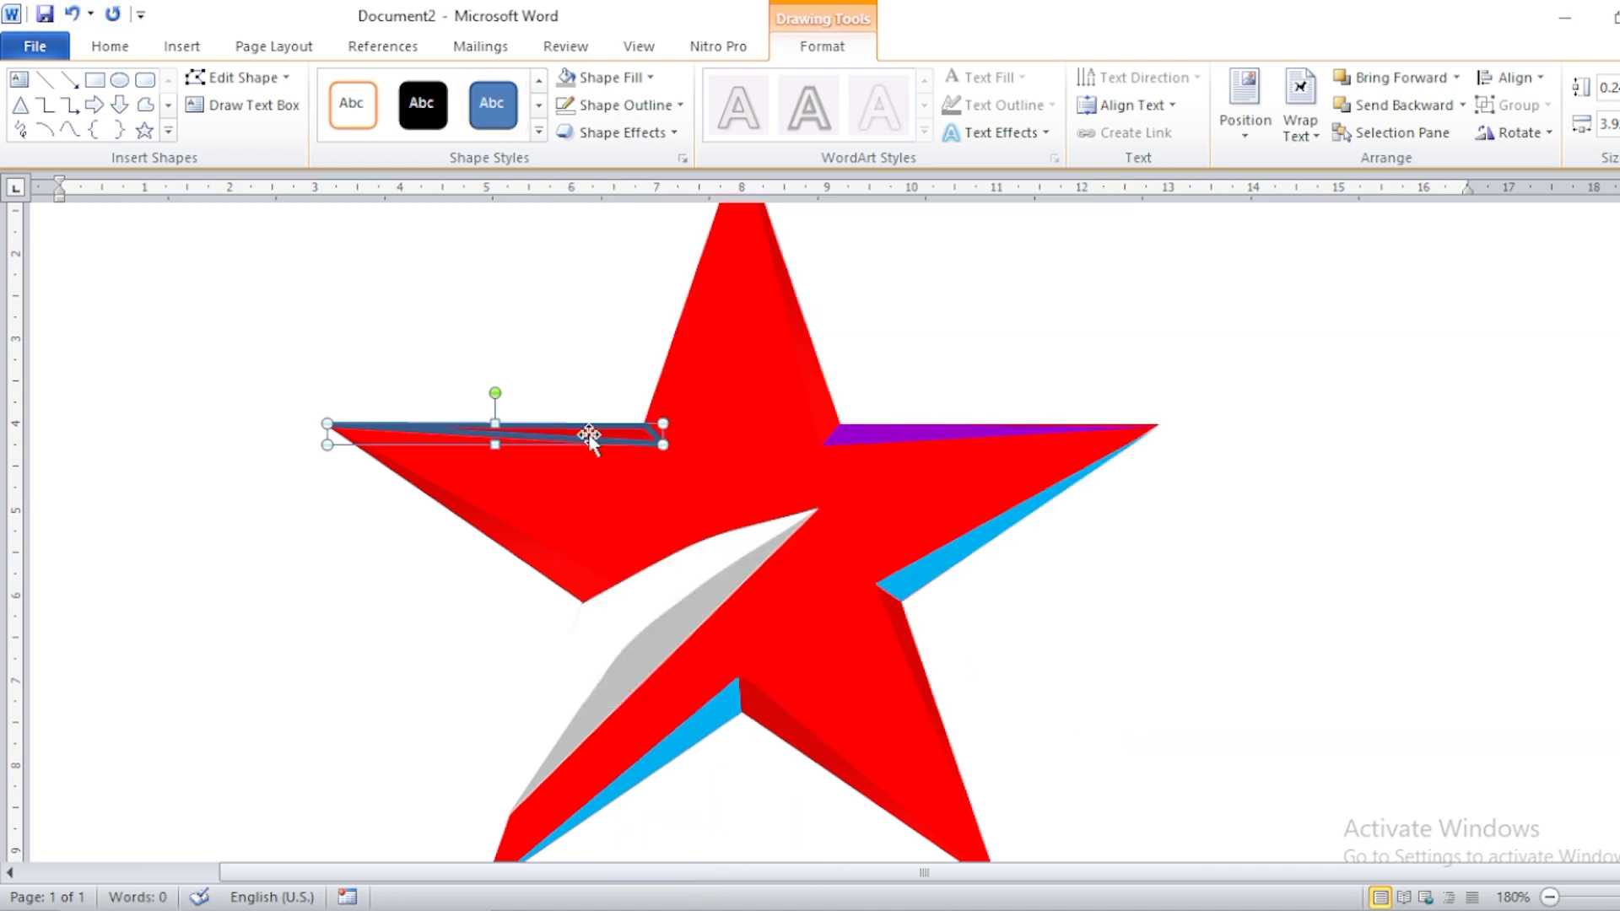
{"action": "left_click", "coordinate": [583, 105]}
{"action": "scroll", "coordinate": [700, 456], "scroll_direction": "up", "scroll_amount": 3}
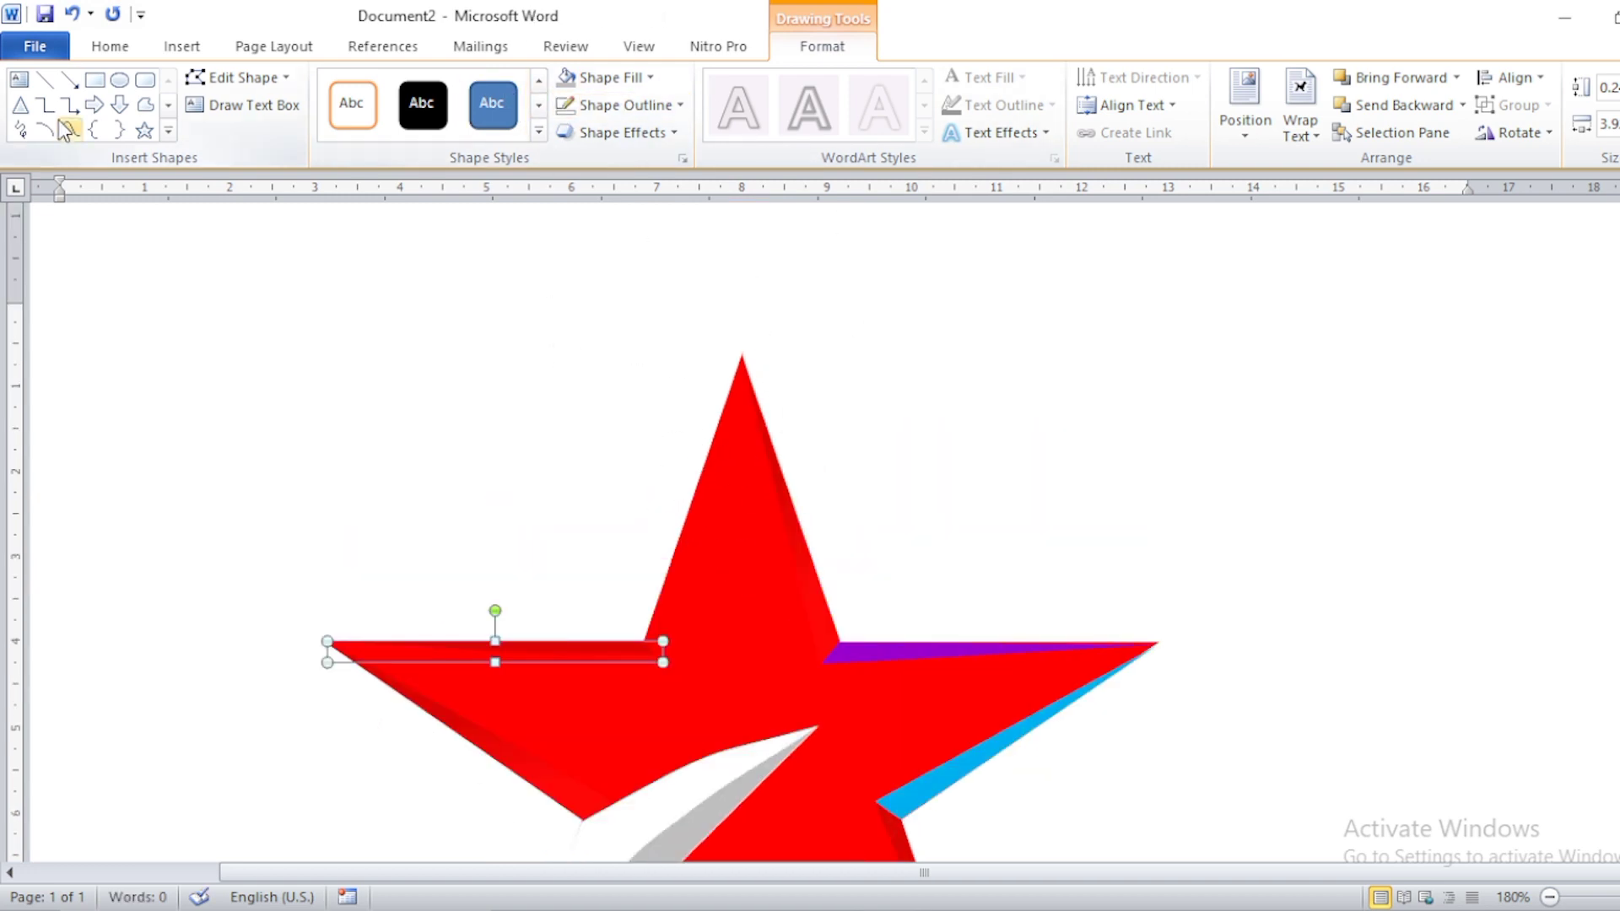
Step: Trace a freeform sliver from the star's top point down to the inner corner below it
{"action": "left_click", "coordinate": [145, 105]}
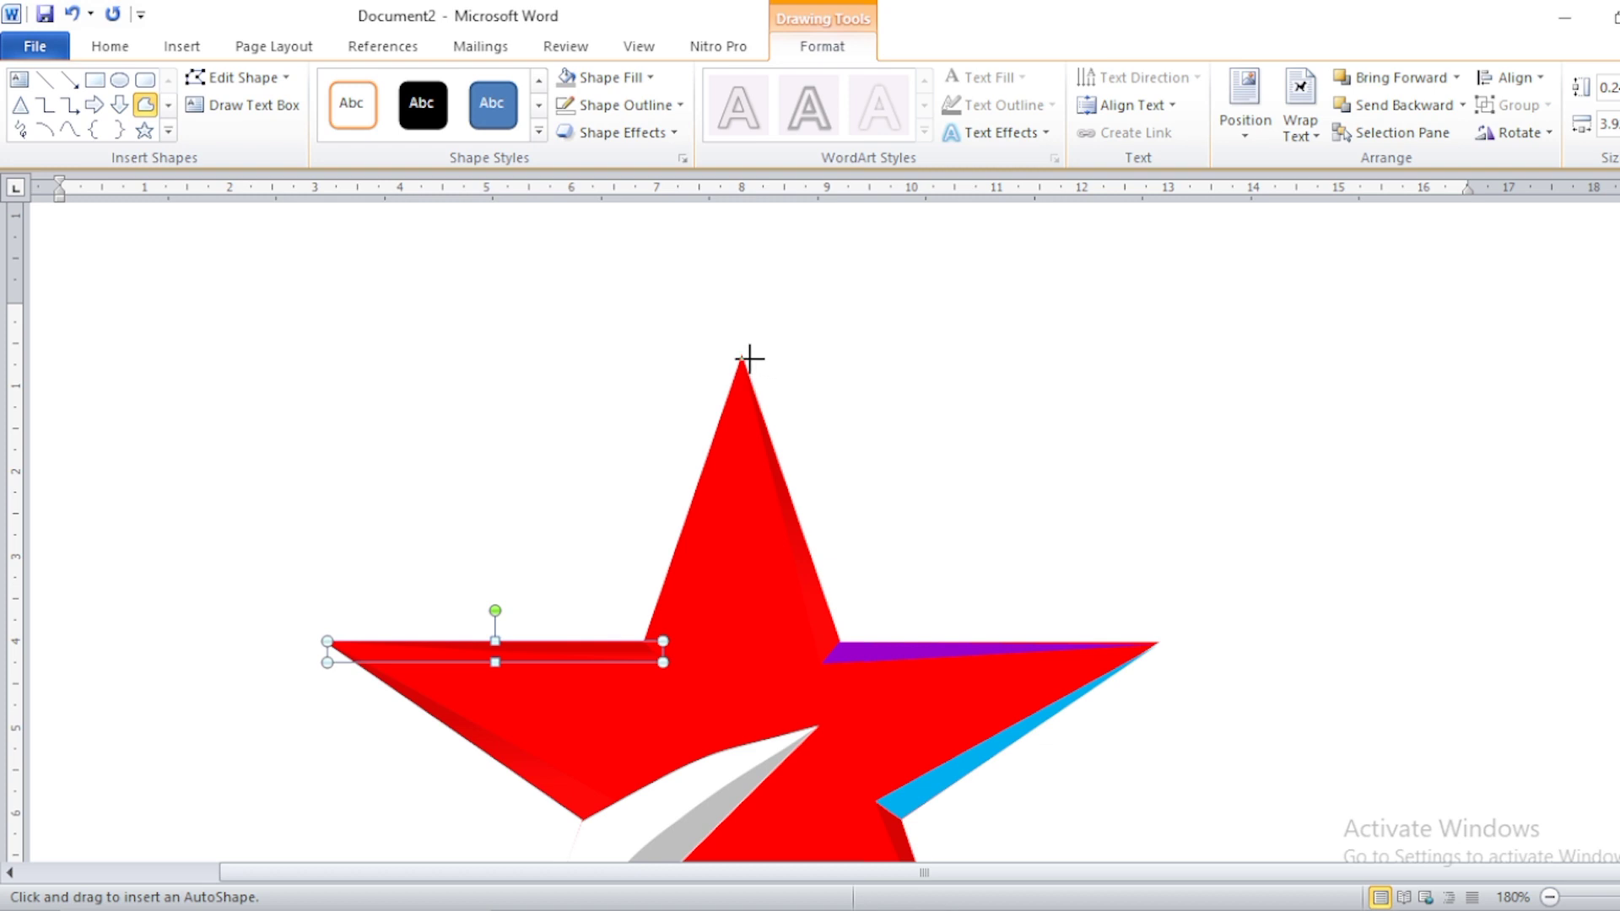
{"action": "left_click", "coordinate": [743, 356]}
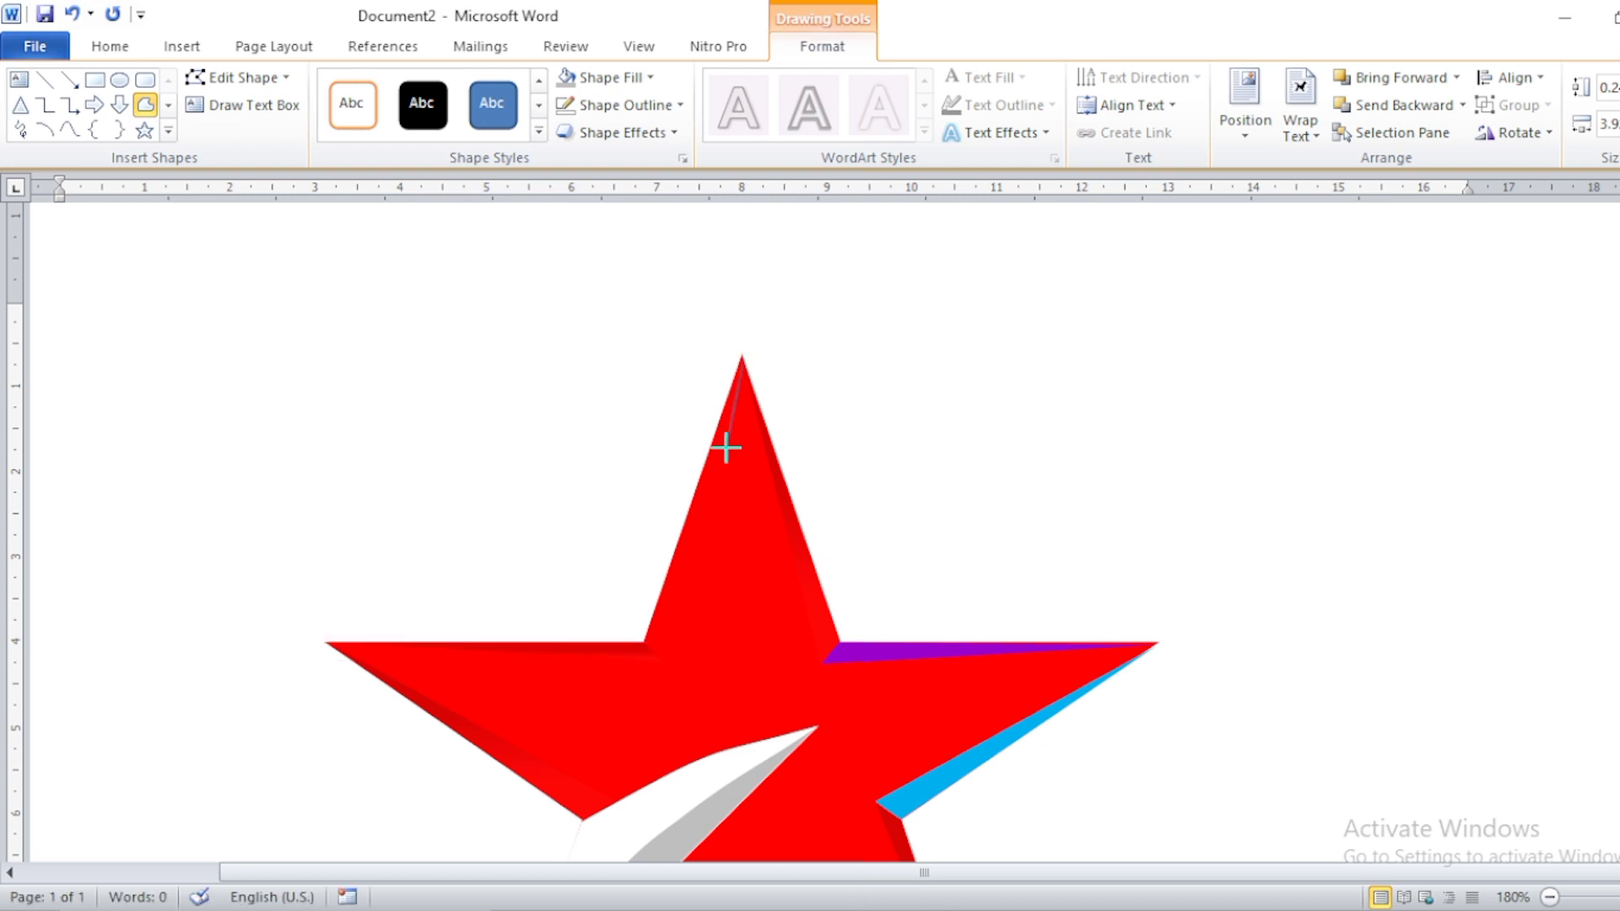
{"action": "left_click", "coordinate": [644, 644]}
{"action": "left_click", "coordinate": [743, 360]}
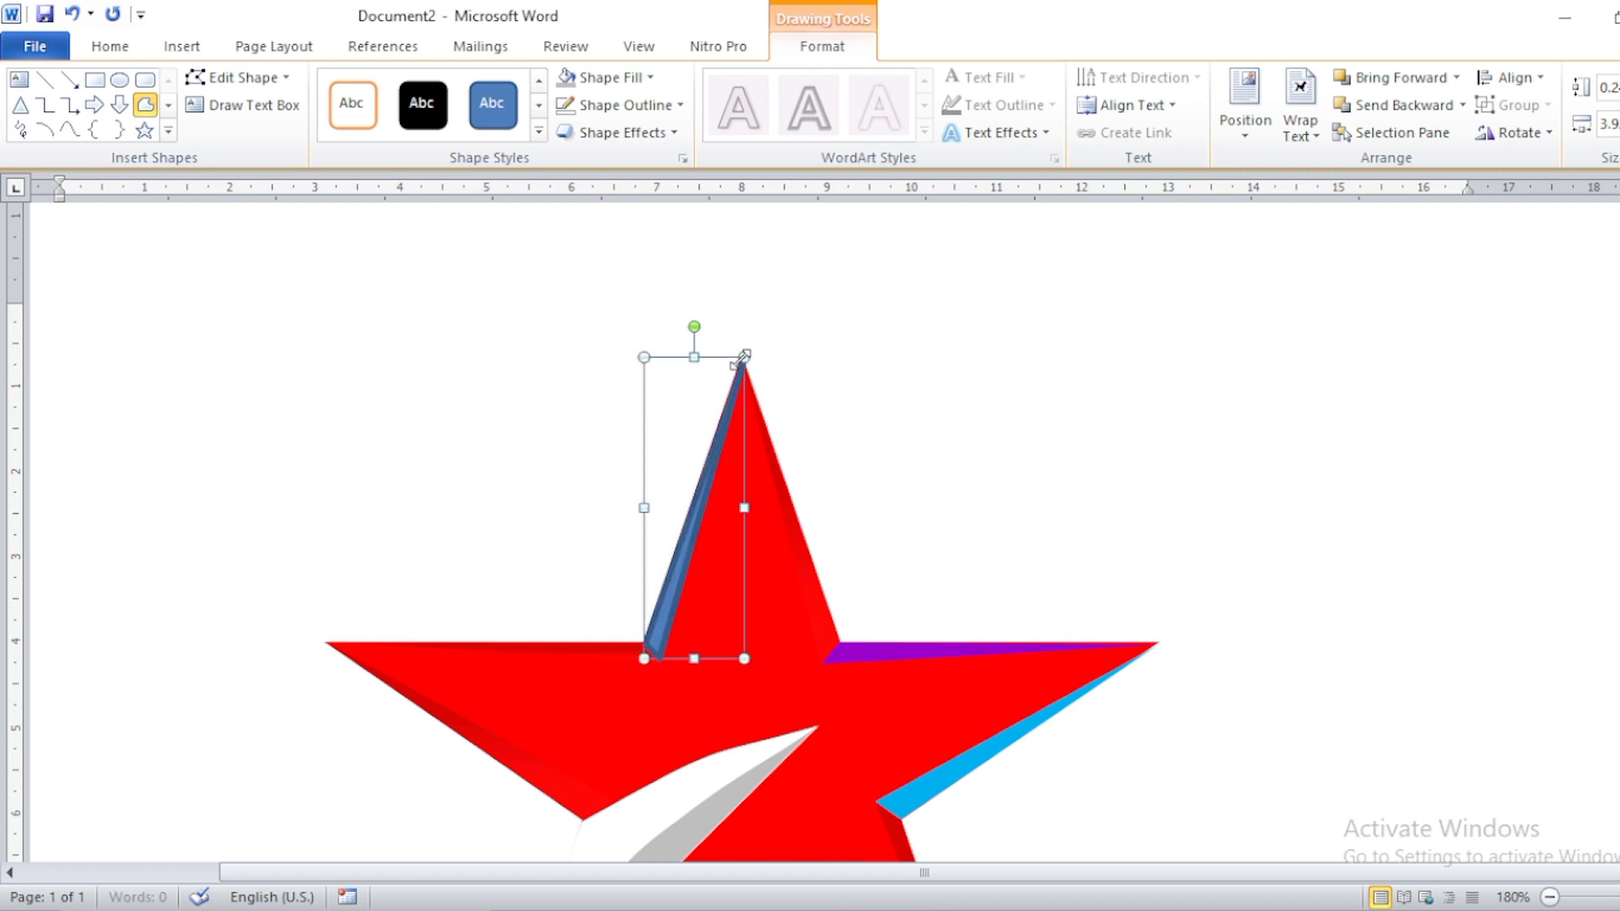
Step: Apply a red gradient fill to the top-point sliver
{"action": "right_click", "coordinate": [674, 581]}
{"action": "left_click", "coordinate": [760, 565]}
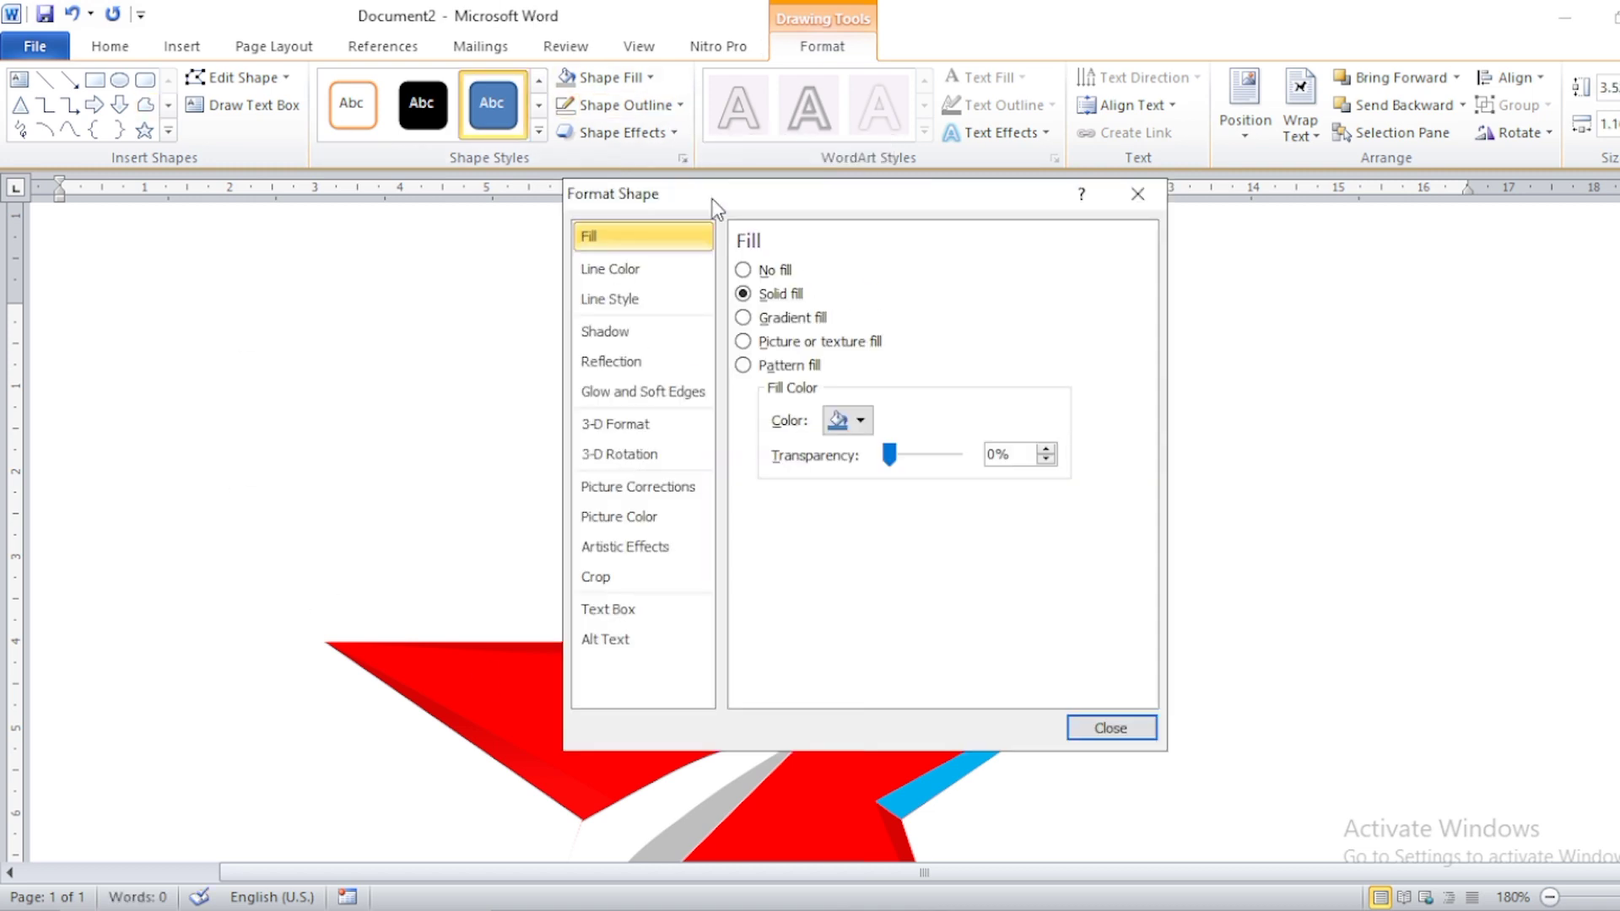
{"action": "left_click", "coordinate": [743, 318]}
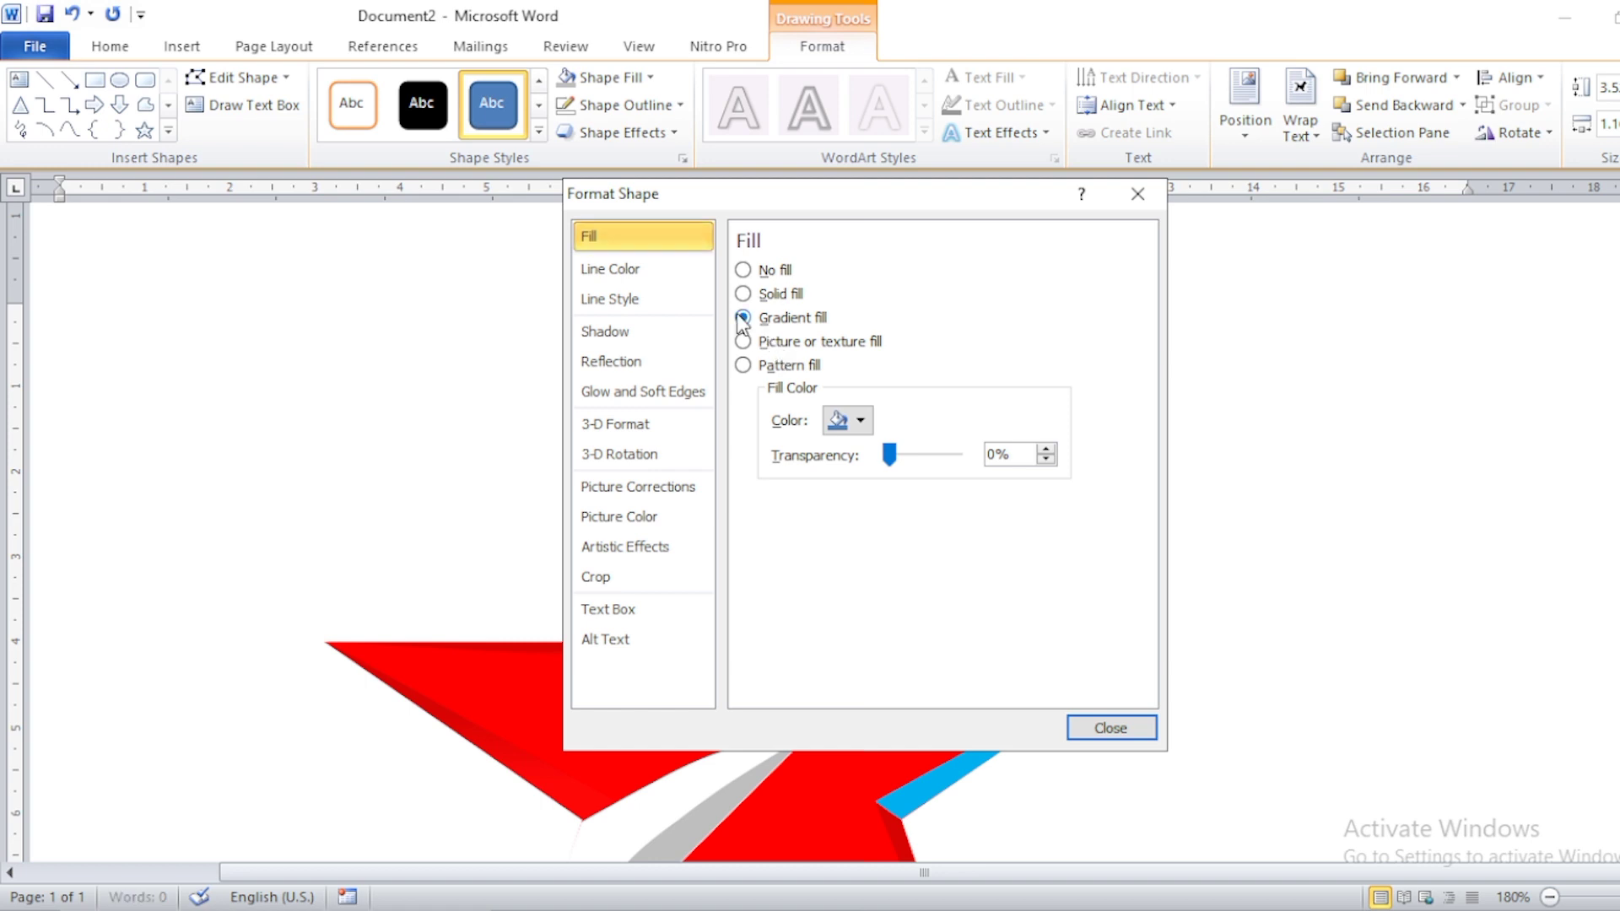
{"action": "left_click", "coordinate": [1111, 726]}
{"action": "scroll", "coordinate": [1085, 669], "scroll_direction": "up", "scroll_amount": 3}
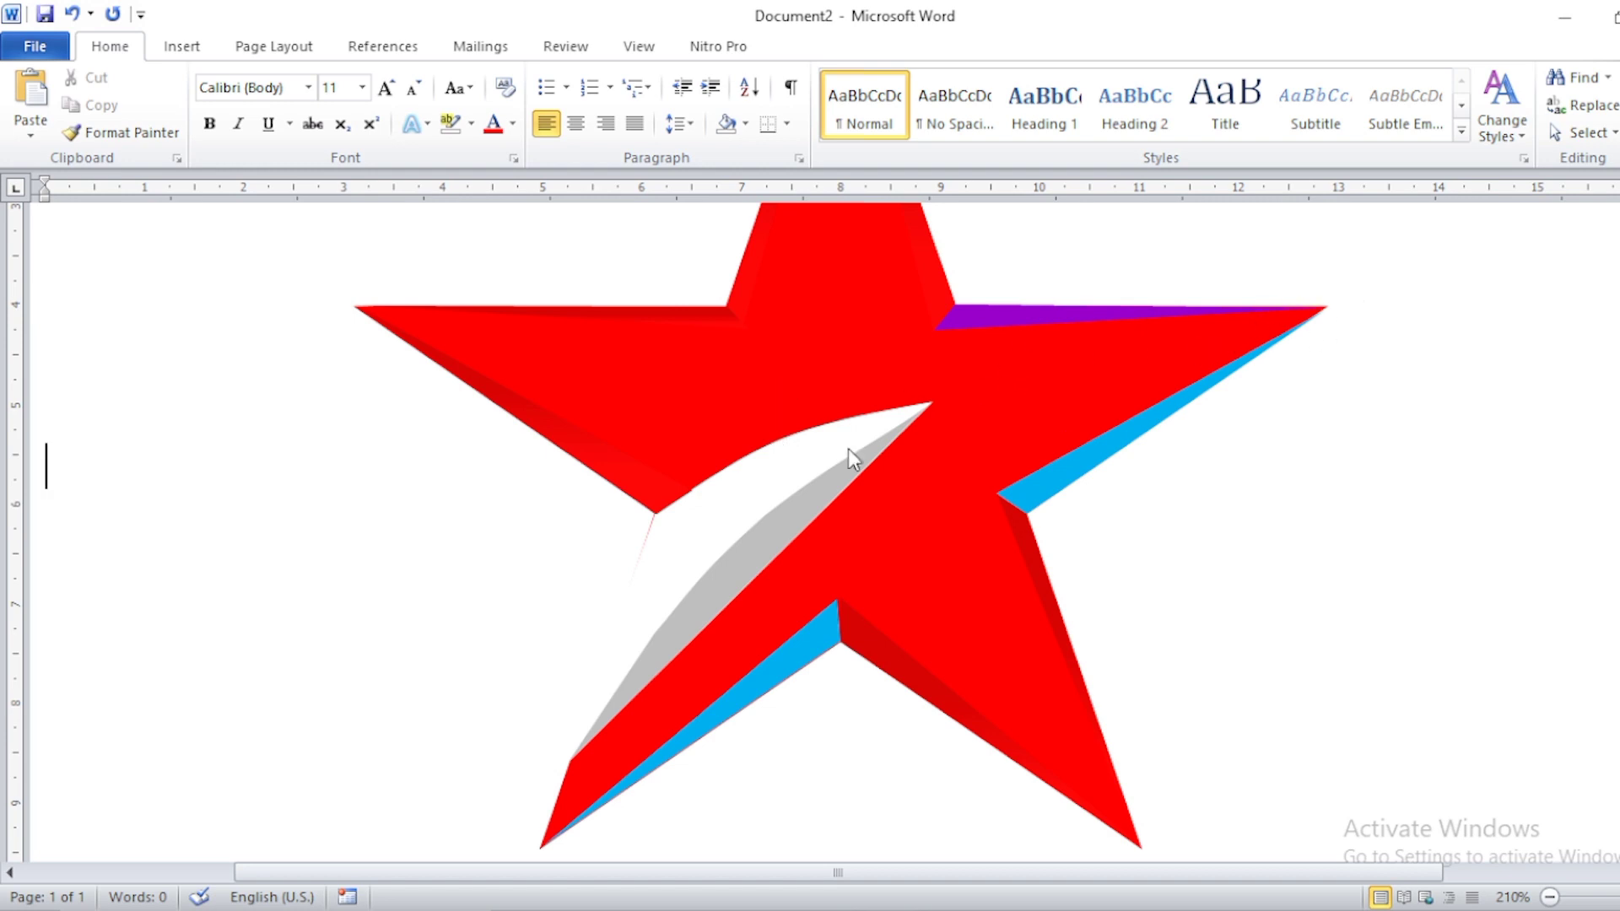
Step: Trace a freeform band from the white curve's tip through the right tip, inner corner and lower-left tip
{"action": "left_click", "coordinate": [177, 48]}
{"action": "left_click", "coordinate": [382, 99]}
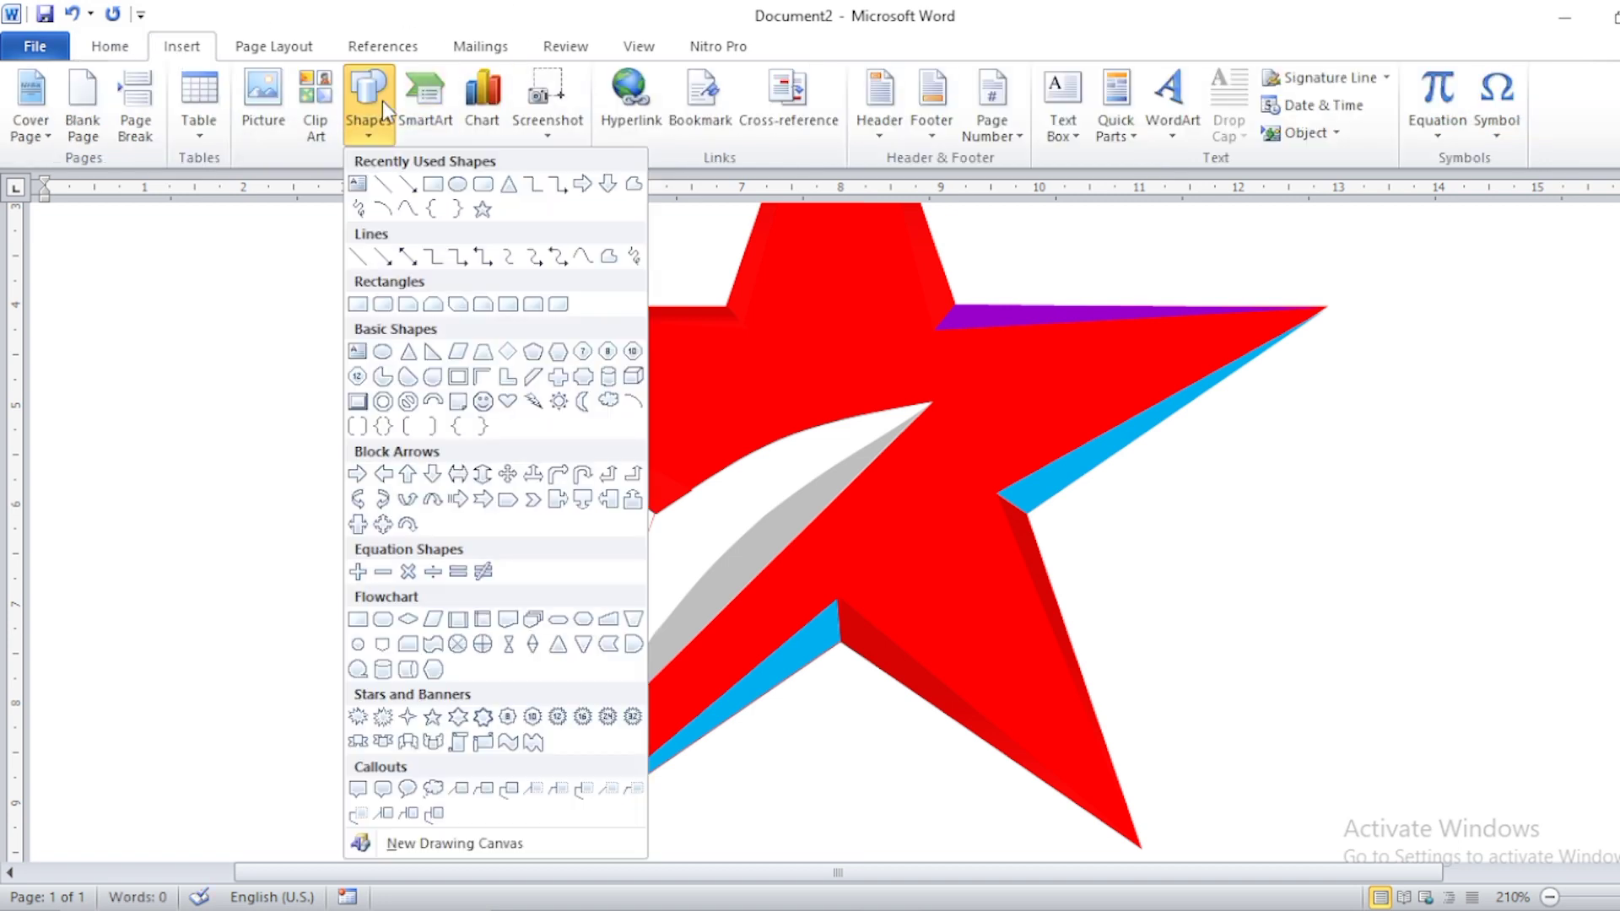
{"action": "left_click", "coordinate": [629, 191]}
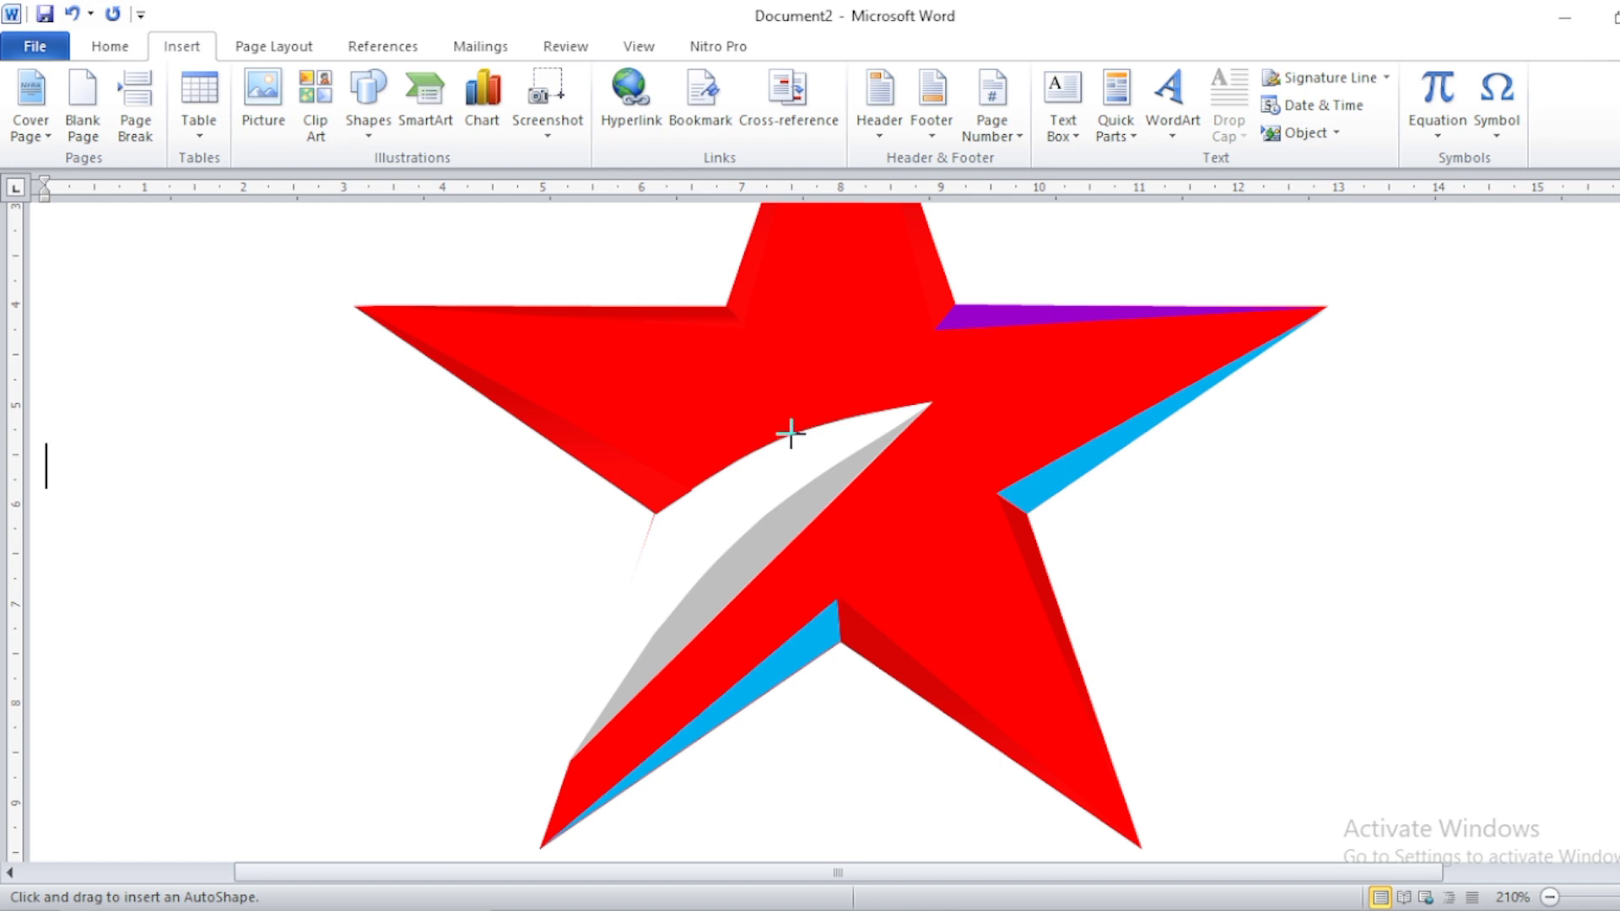
{"action": "left_click_drag", "start_coordinate": [791, 433], "coordinate": [935, 328]}
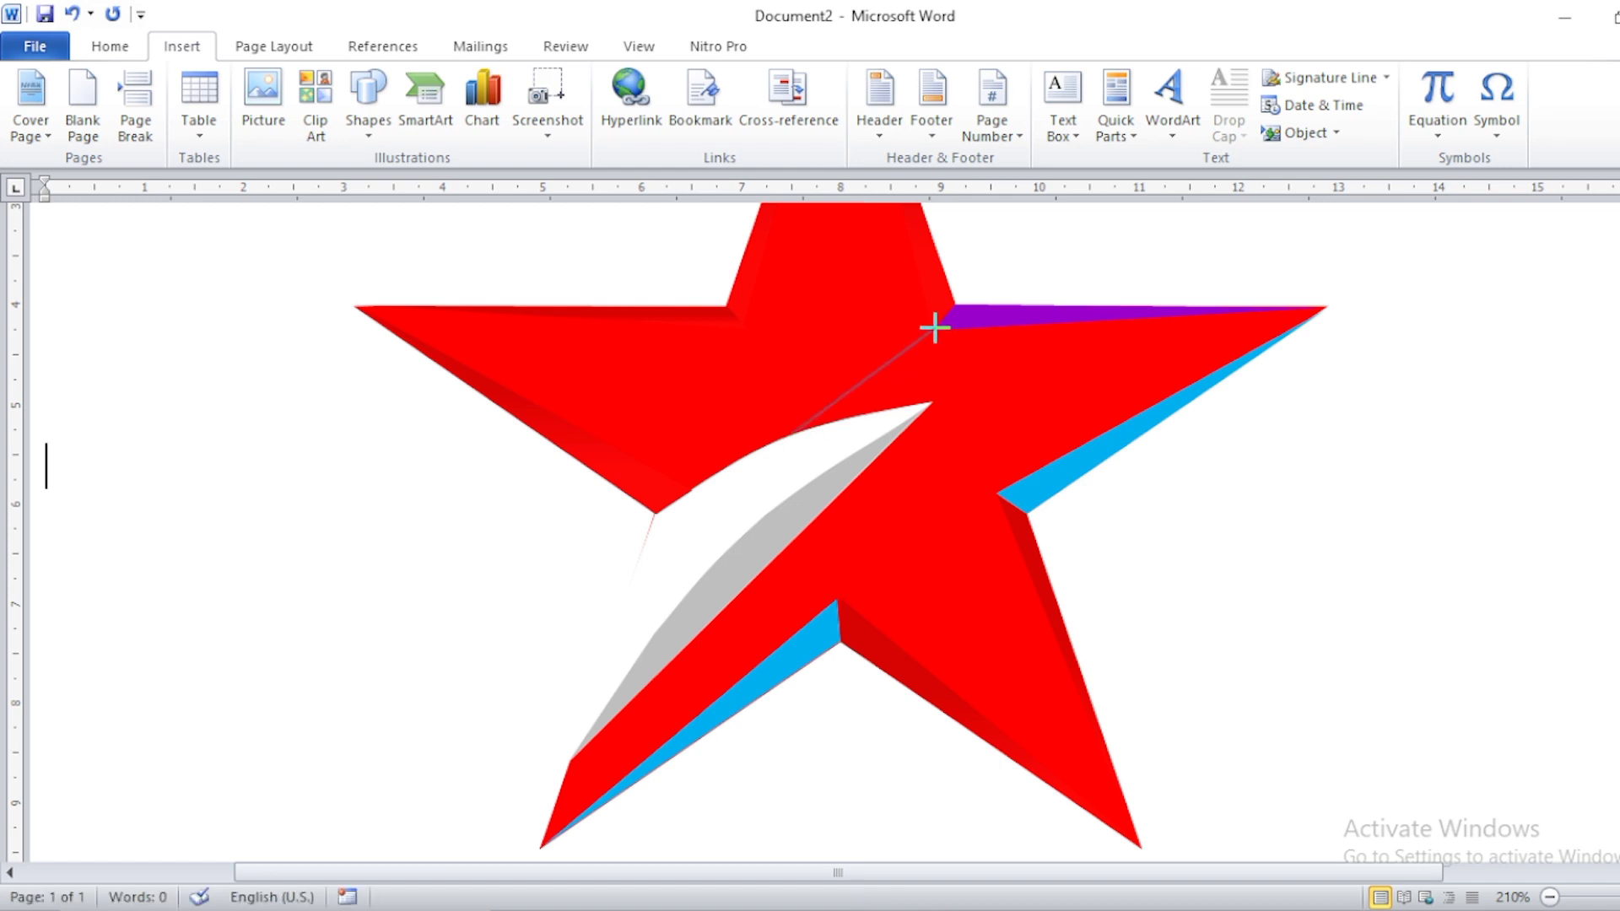
{"action": "left_click", "coordinate": [935, 328]}
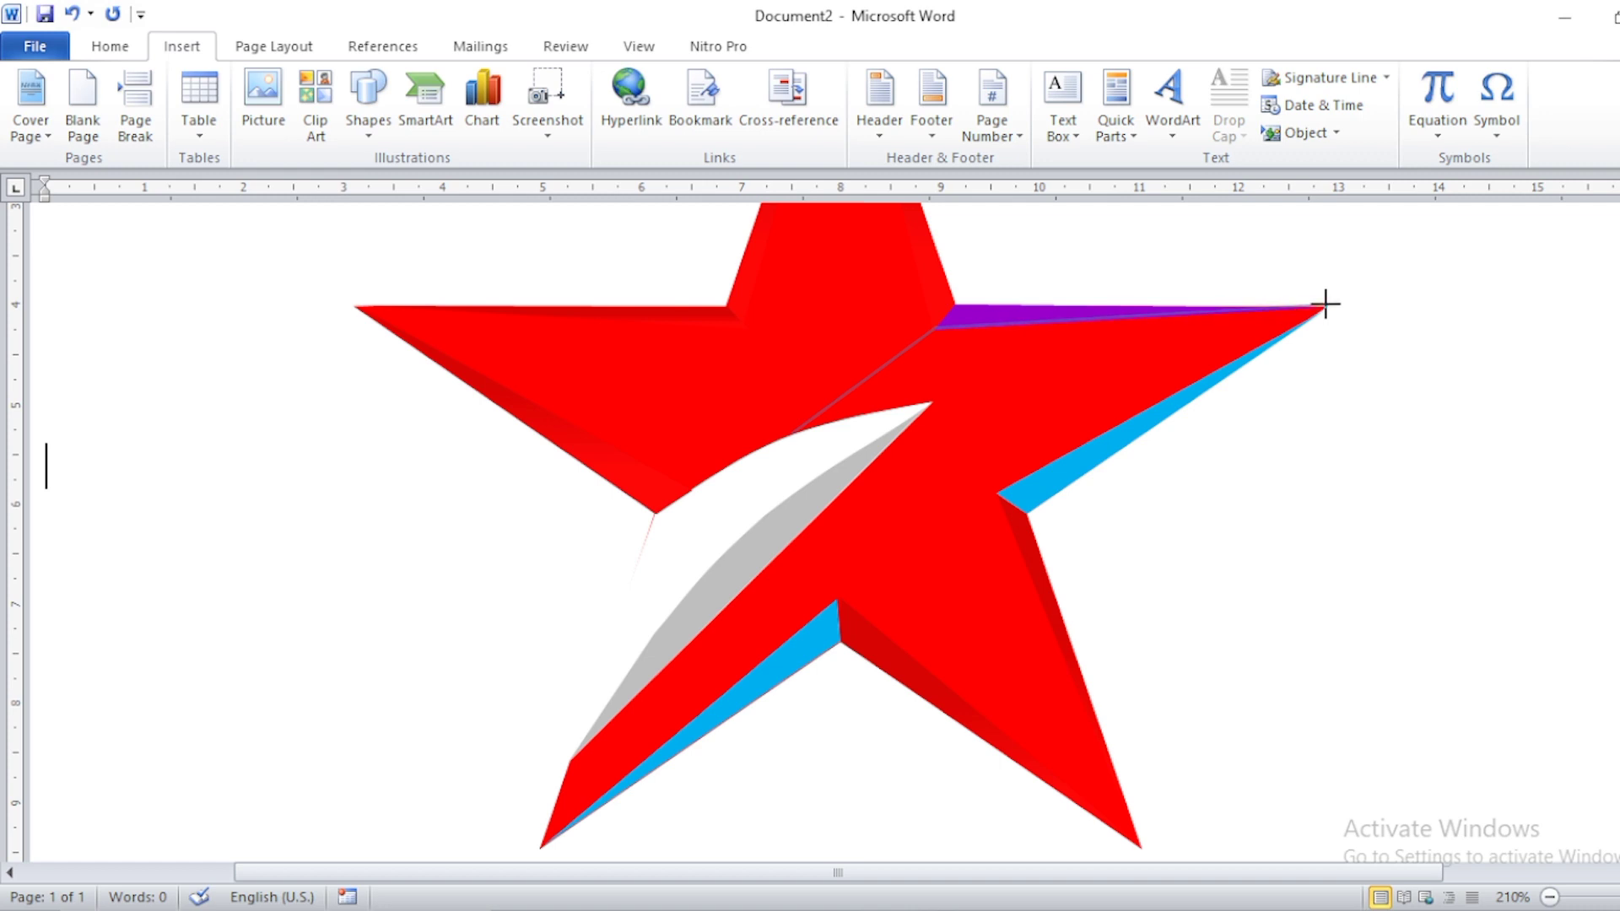
{"action": "left_click", "coordinate": [1325, 306]}
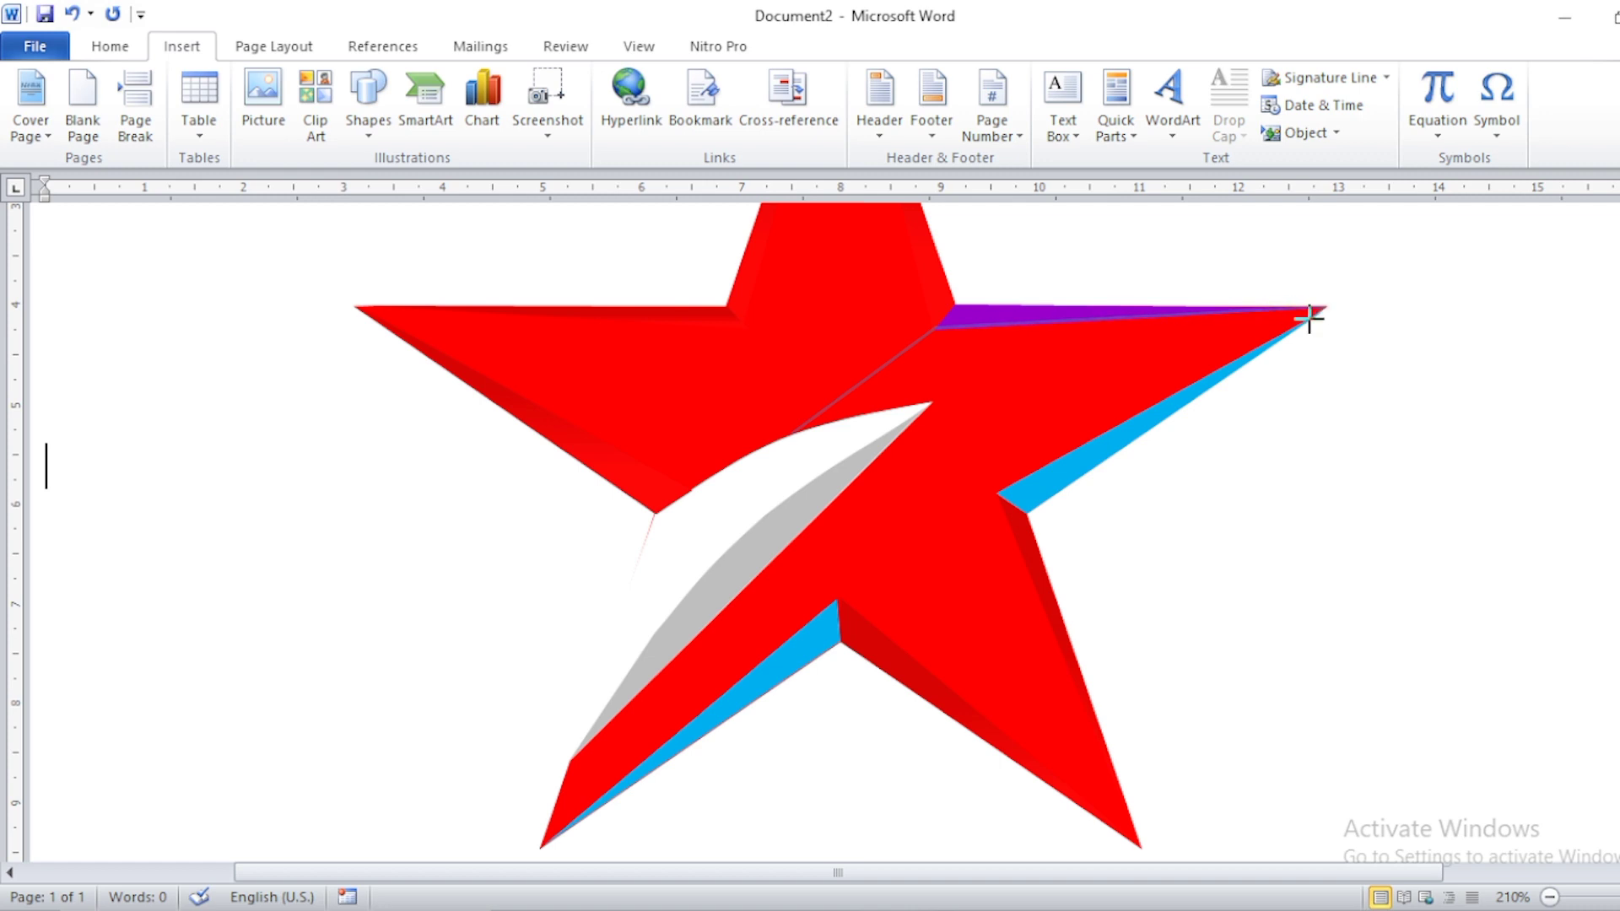
{"action": "left_click", "coordinate": [998, 493]}
{"action": "left_click", "coordinate": [541, 845]}
{"action": "left_click", "coordinate": [571, 758]}
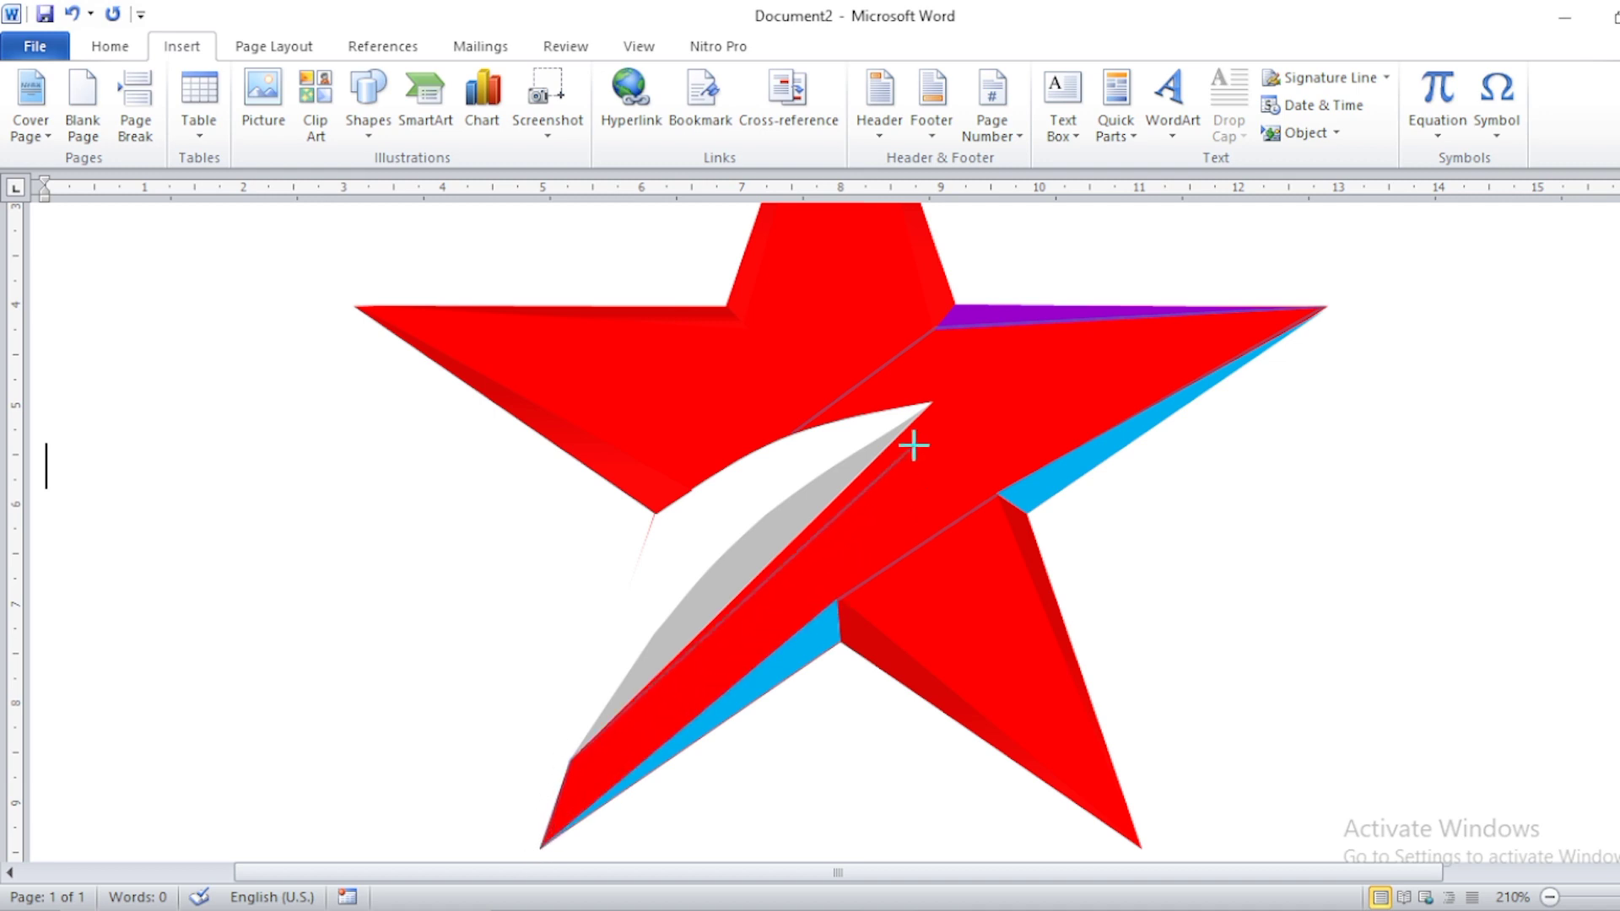
{"action": "left_click", "coordinate": [932, 404]}
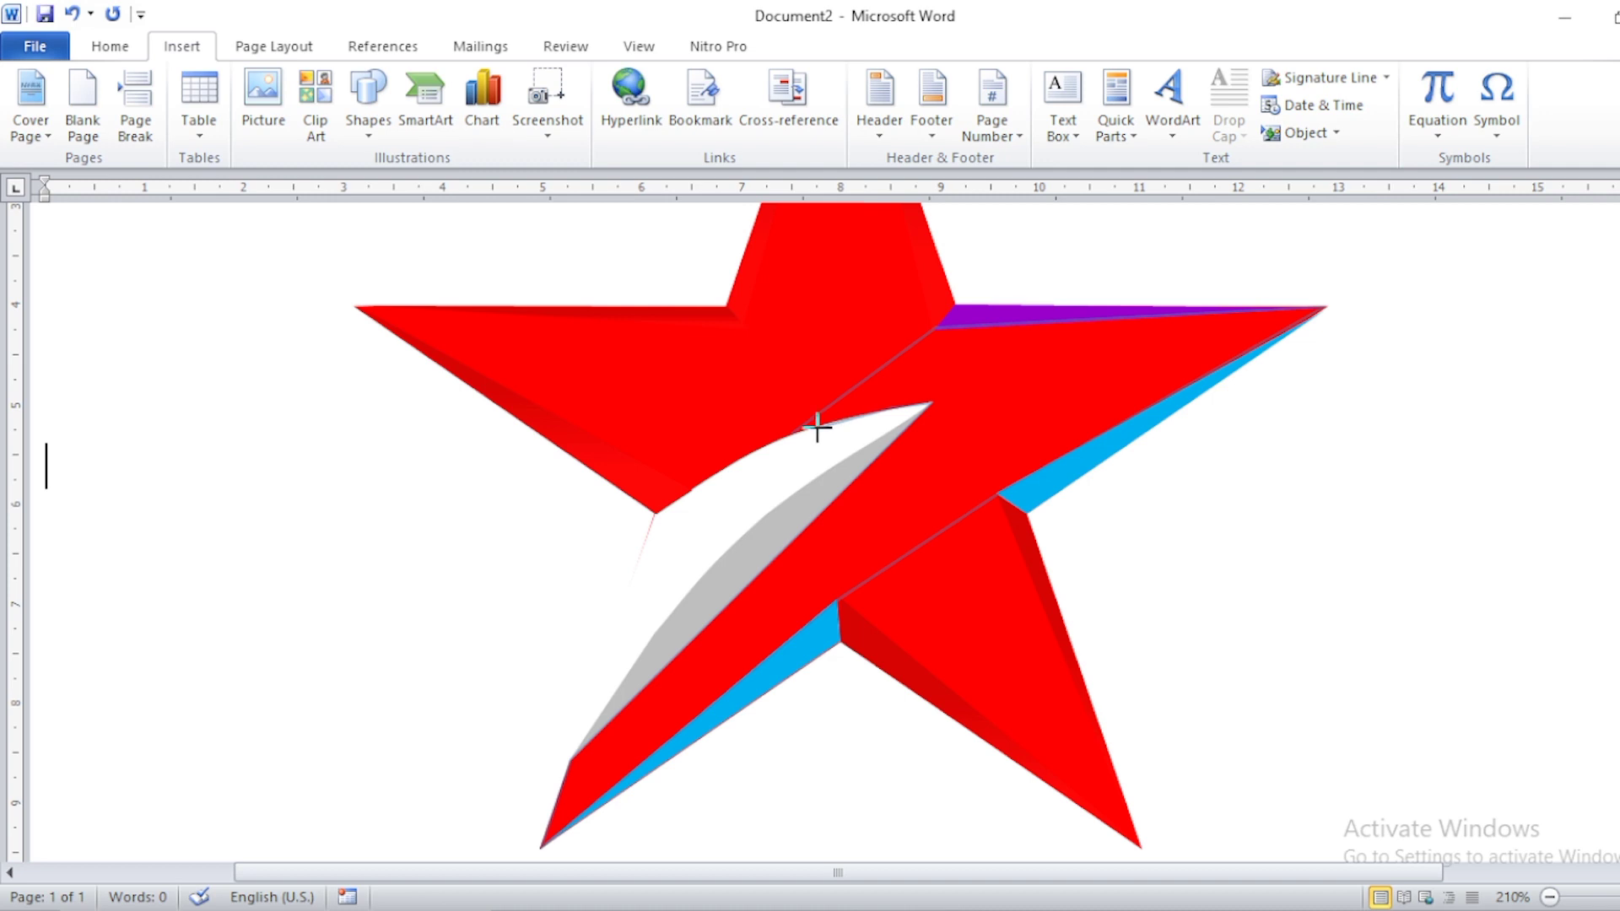
Step: Close the band, fill it purple, and deselect to view the whole star logo
{"action": "double_click", "coordinate": [790, 435]}
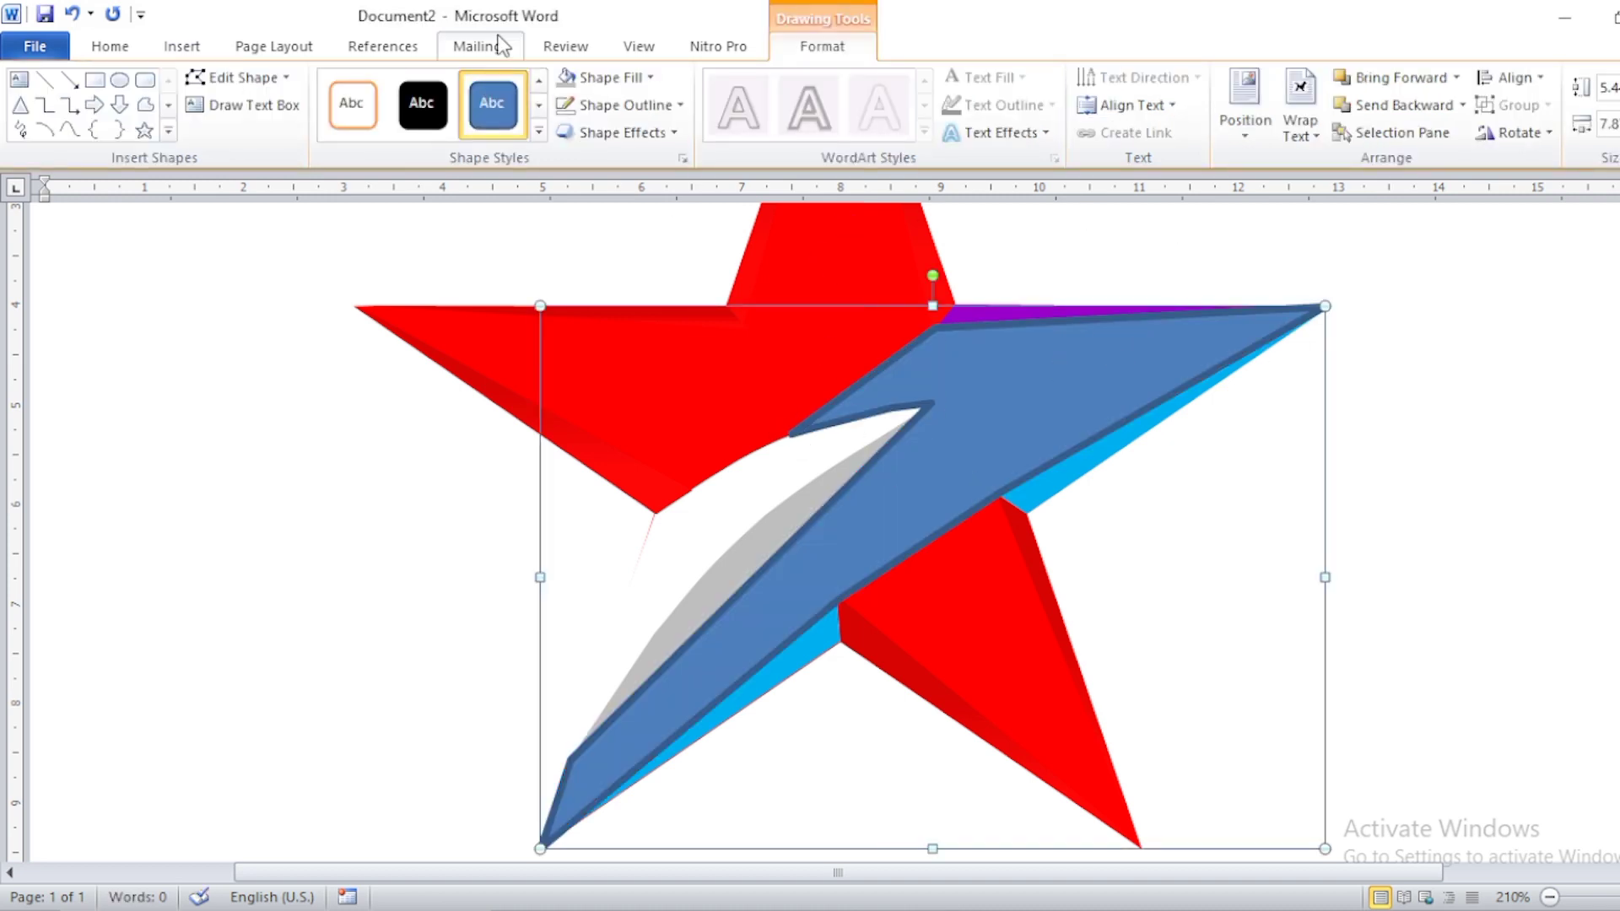
{"action": "left_click", "coordinate": [606, 81]}
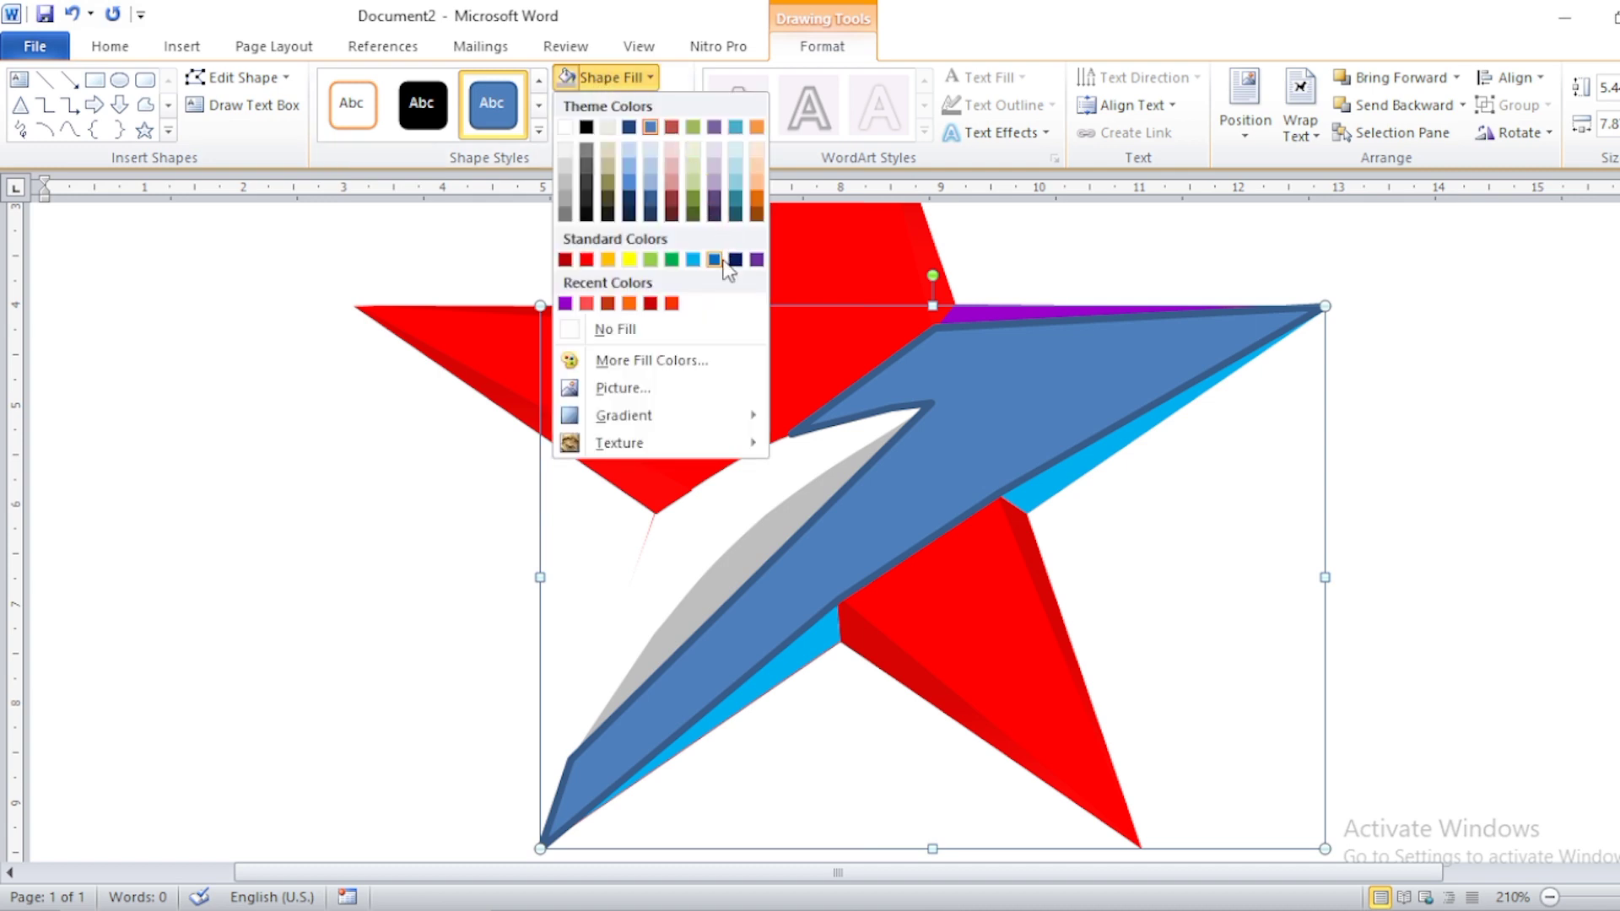
{"action": "left_click", "coordinate": [757, 260]}
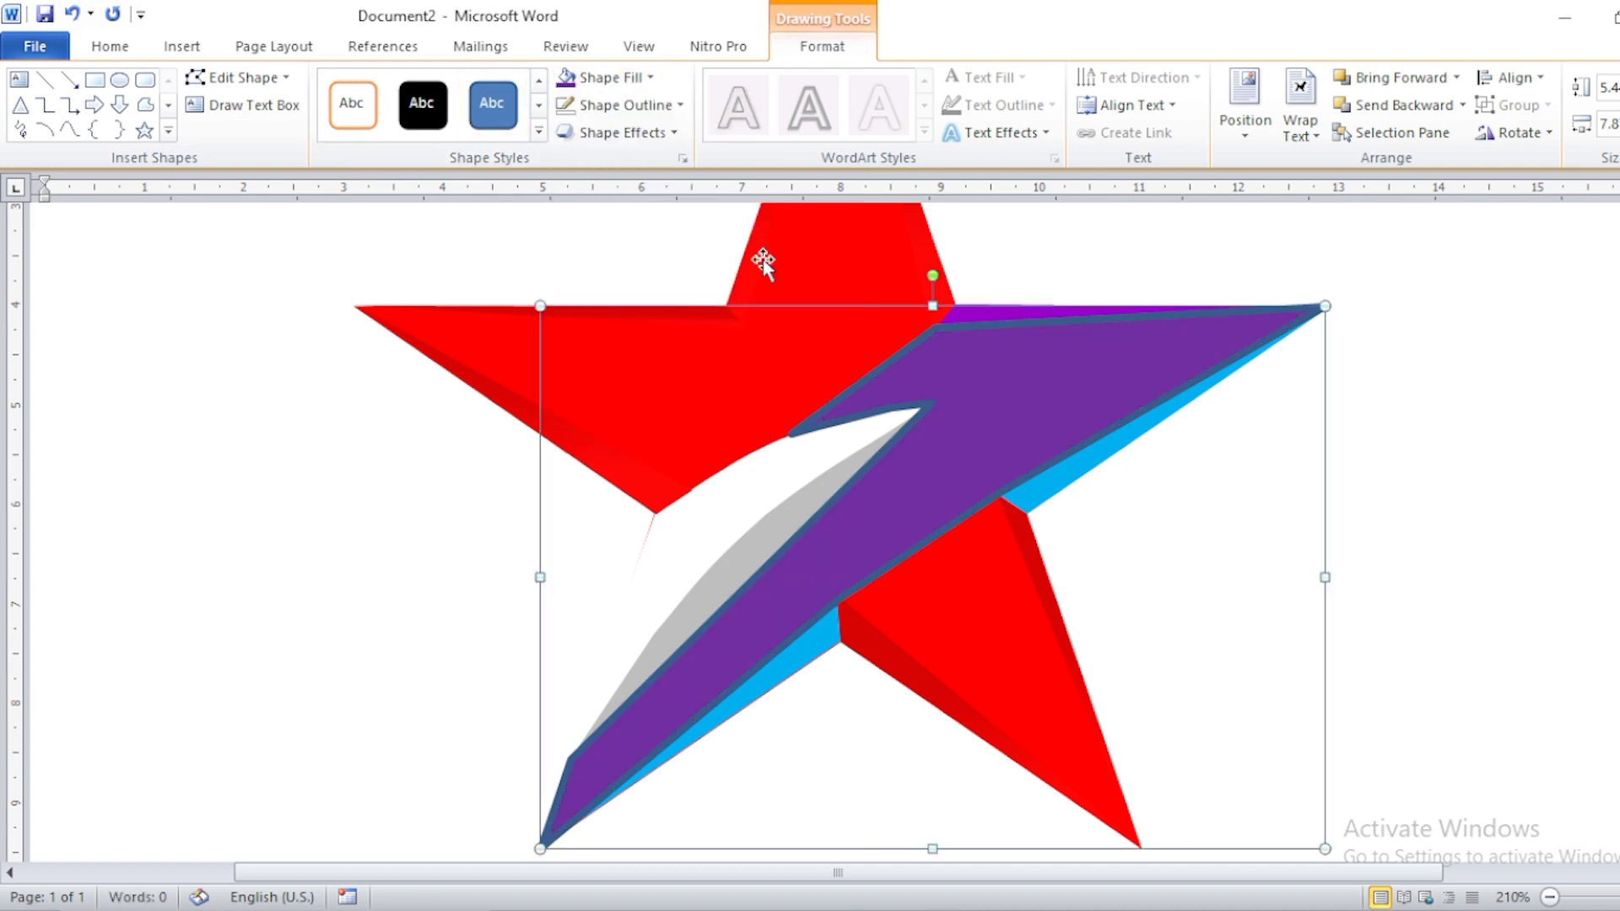
{"action": "left_click", "coordinate": [1497, 434]}
{"action": "scroll", "coordinate": [1055, 441], "scroll_direction": "down", "scroll_amount": 3}
{"action": "scroll", "coordinate": [1055, 442], "scroll_direction": "down", "scroll_amount": 1, "text": "ctrl"}
{"action": "scroll", "coordinate": [1055, 441], "scroll_direction": "down", "scroll_amount": 3, "text": "ctrl"}
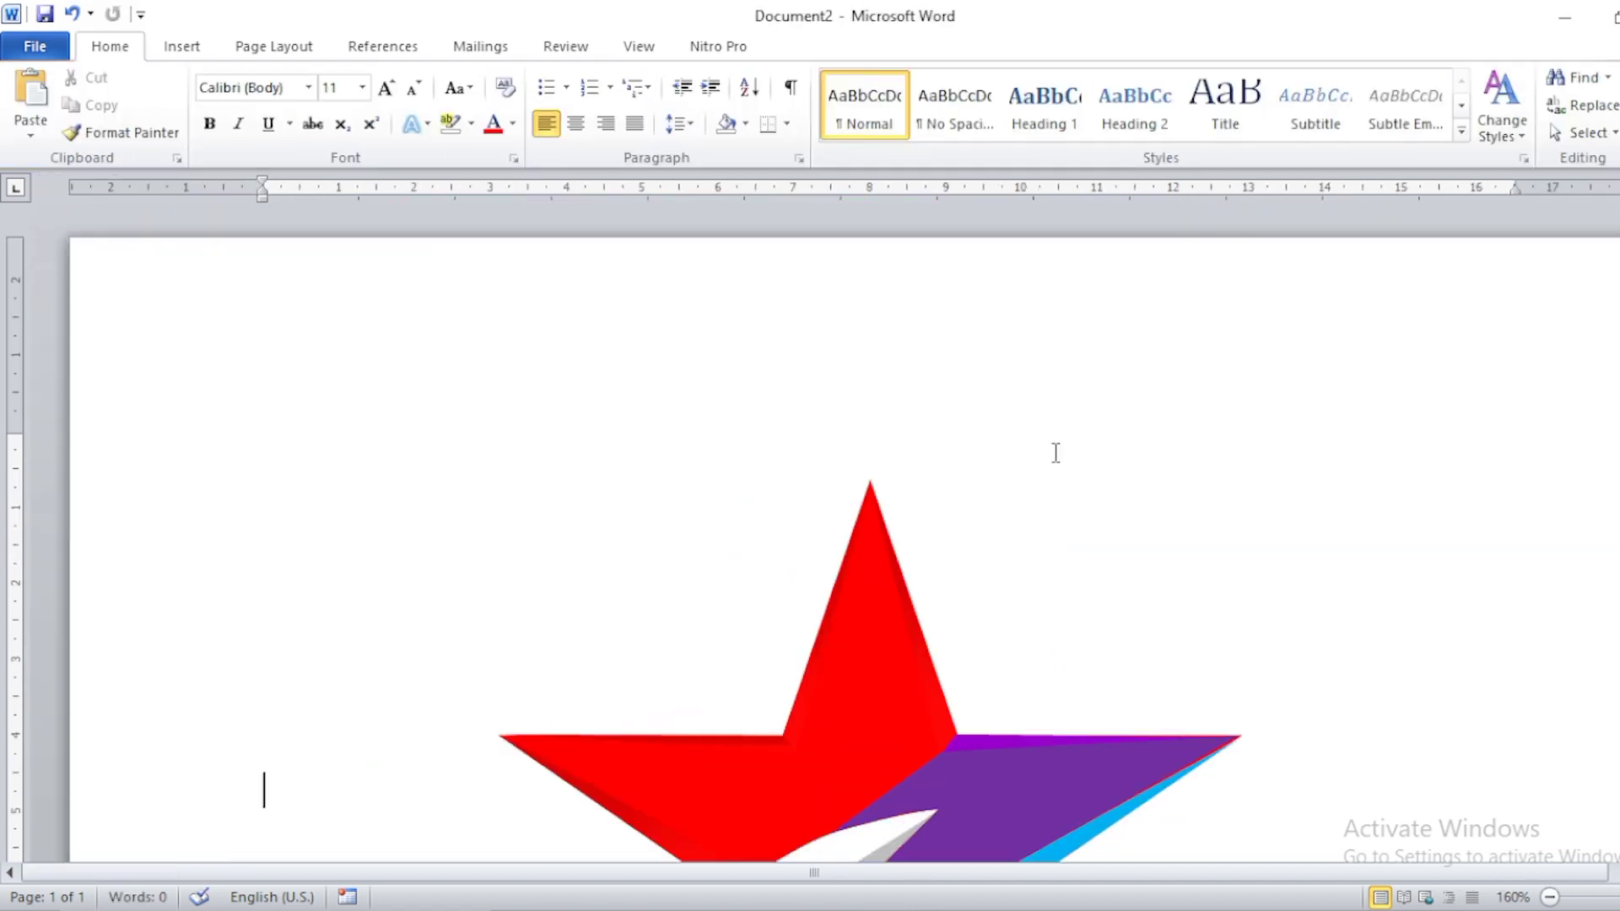
{"action": "scroll", "coordinate": [1064, 422], "scroll_direction": "up", "scroll_amount": 3}
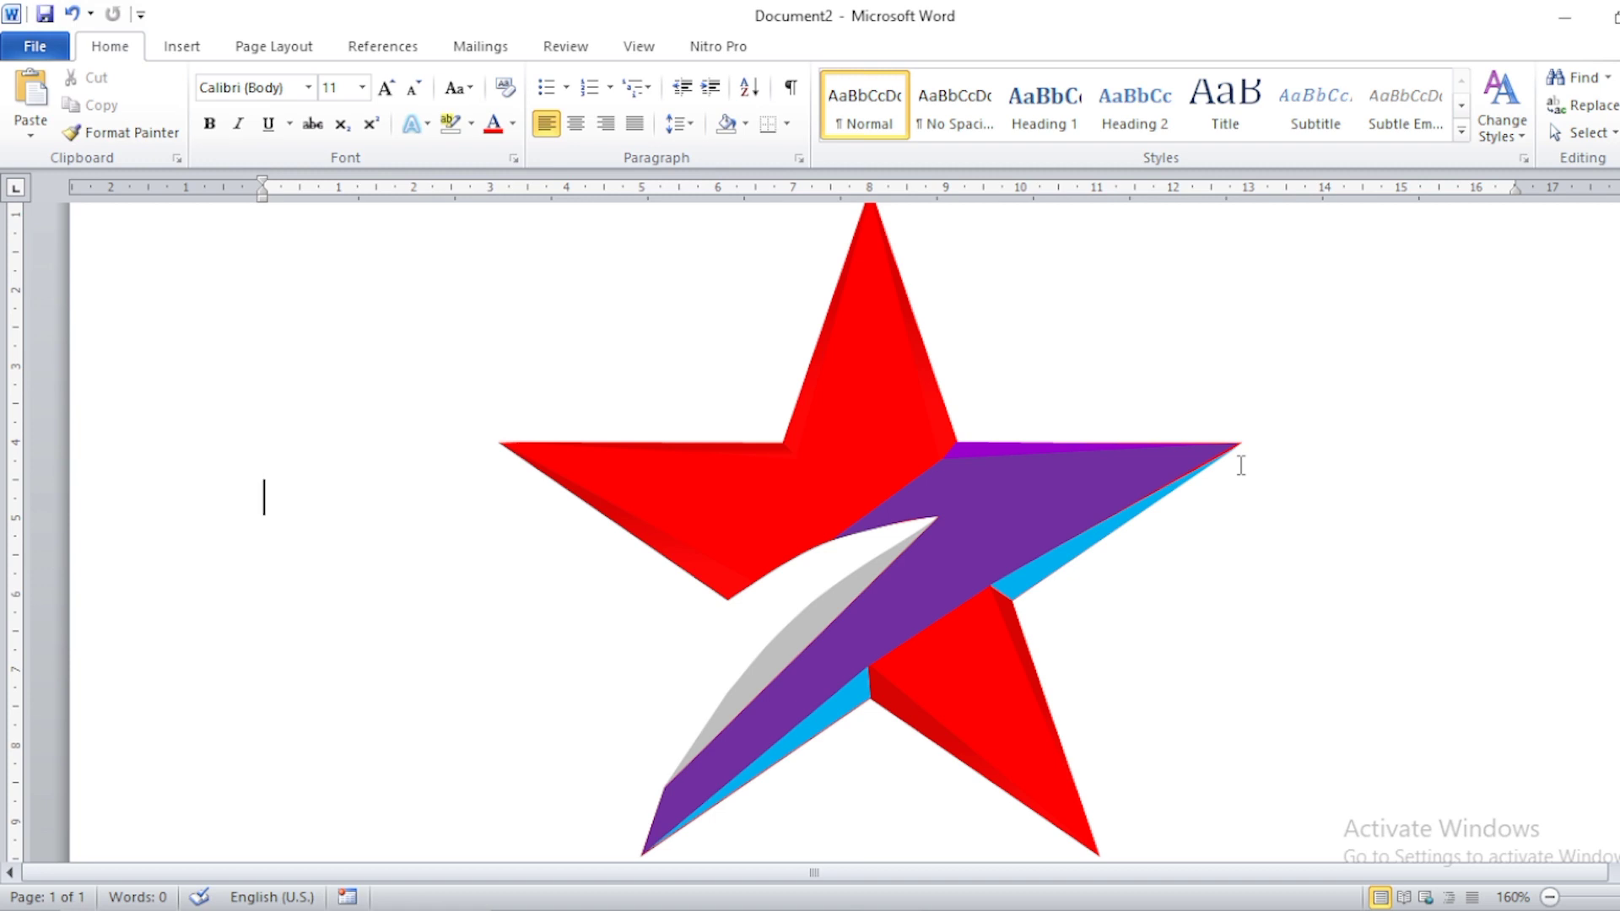
{"action": "scroll", "coordinate": [979, 666], "scroll_direction": "down", "scroll_amount": 1}
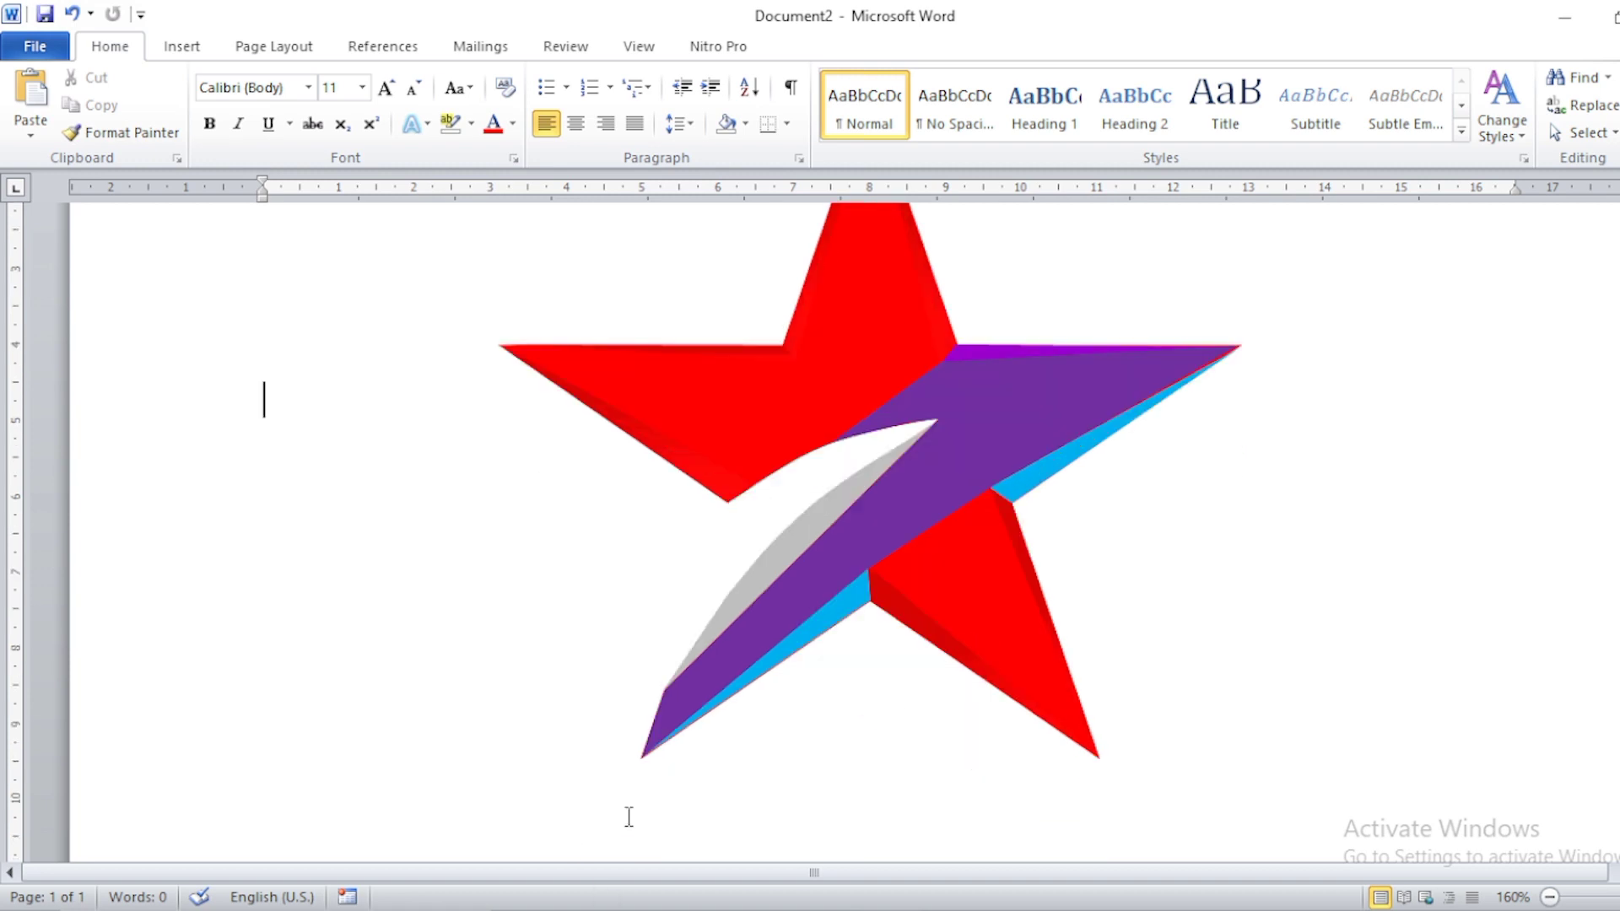
Step: Insert WordArt reading 'STAR GOLD' and drag it below the star
{"action": "left_click", "coordinate": [199, 54]}
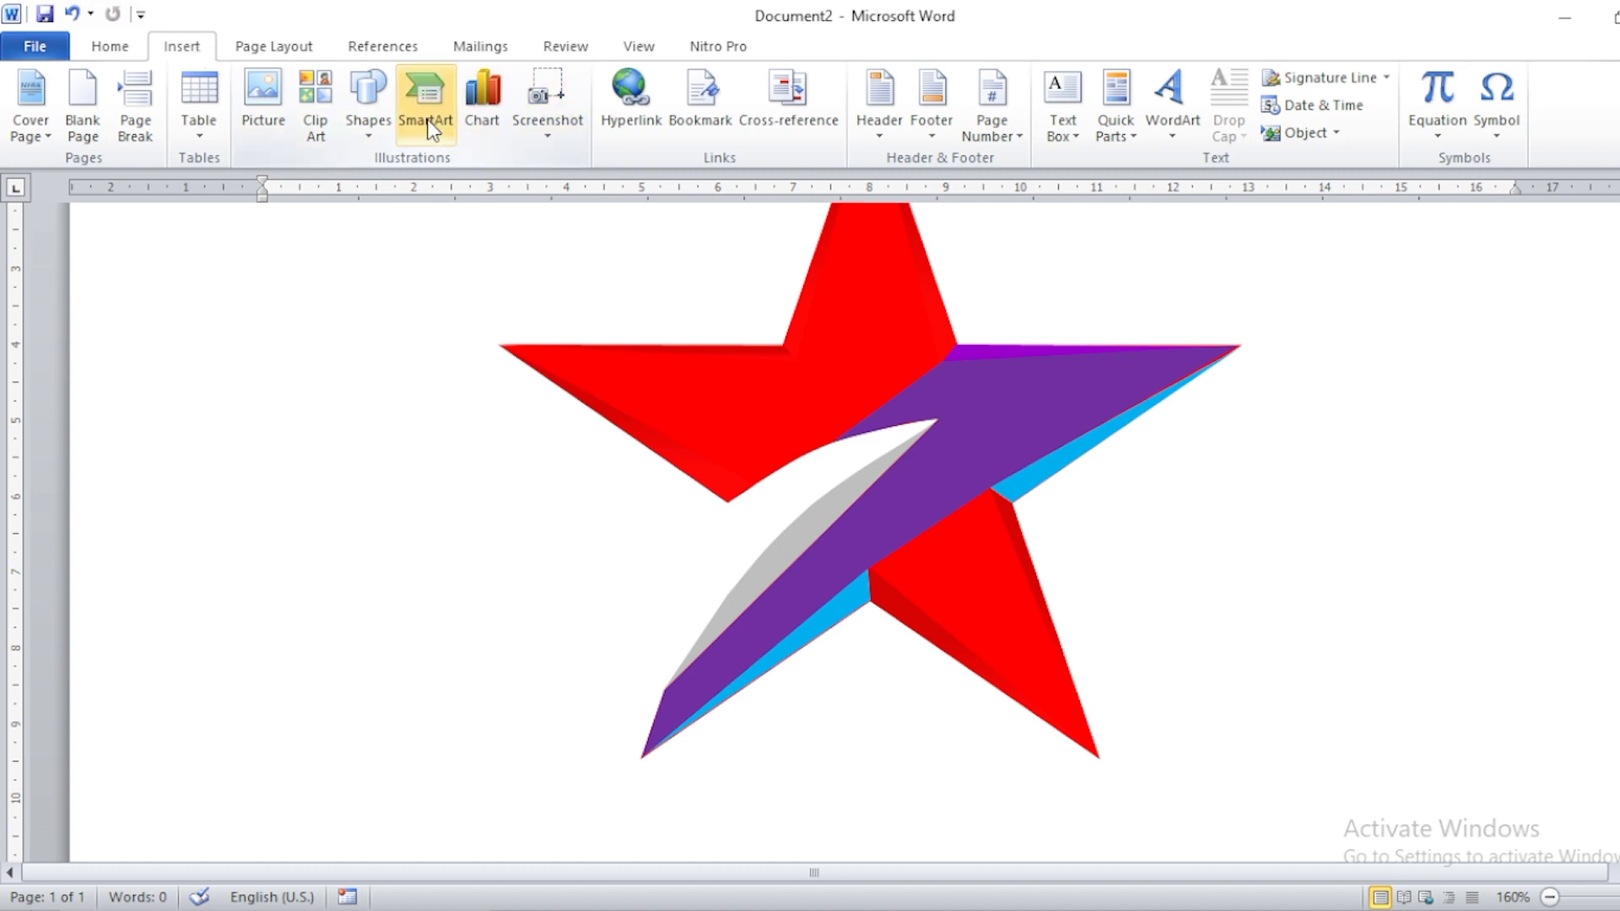
{"action": "left_click", "coordinate": [382, 120]}
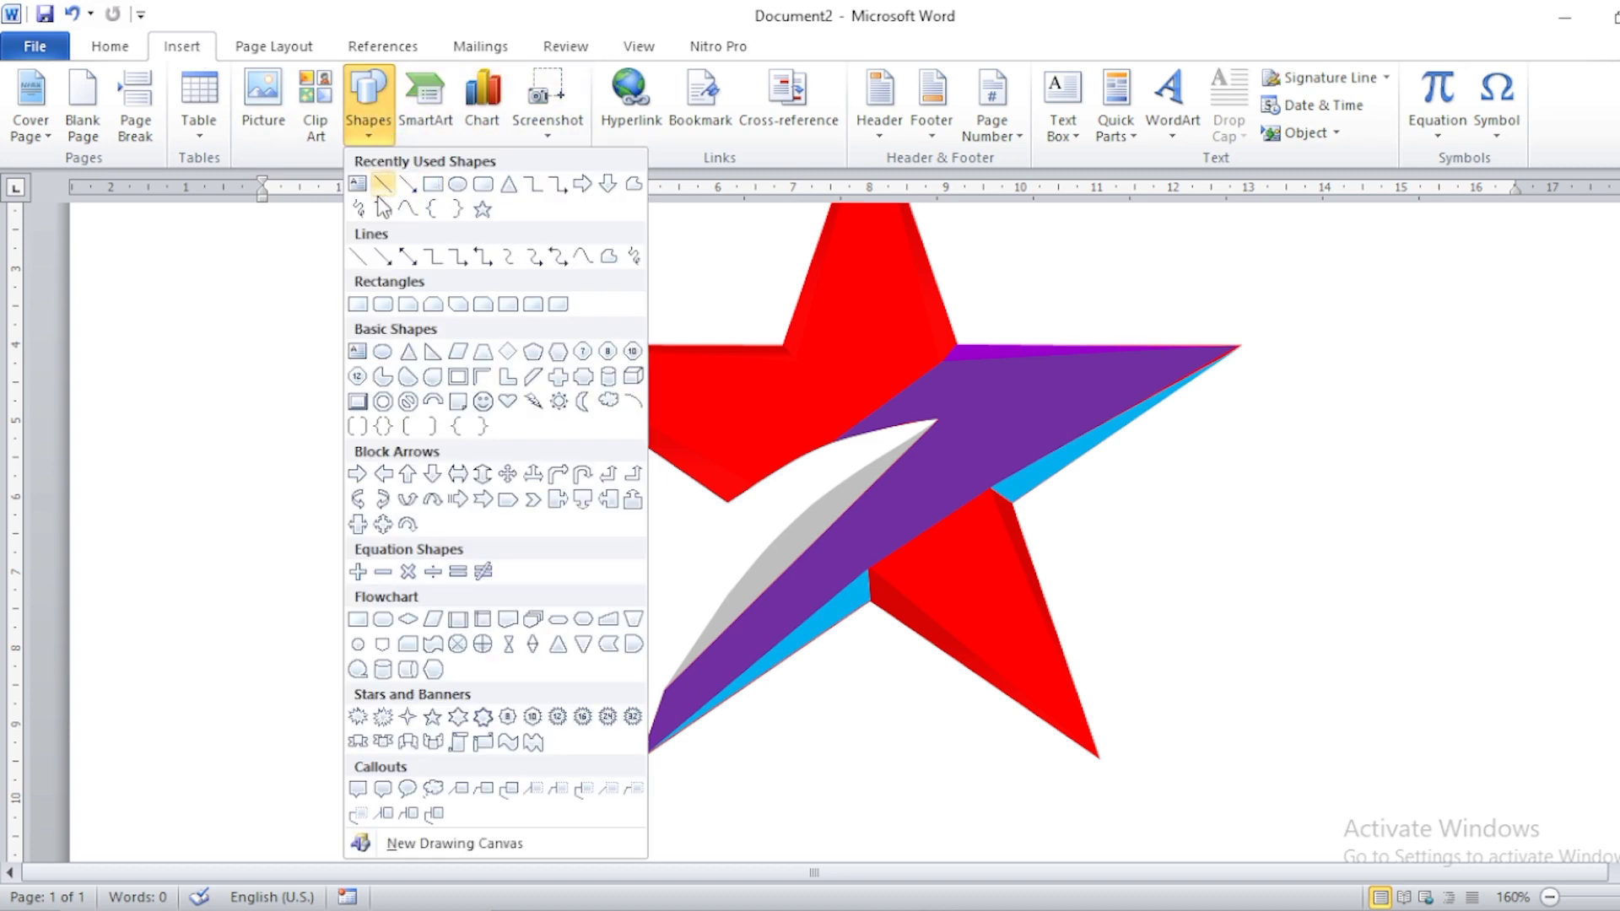
{"action": "left_click", "coordinate": [1172, 135]}
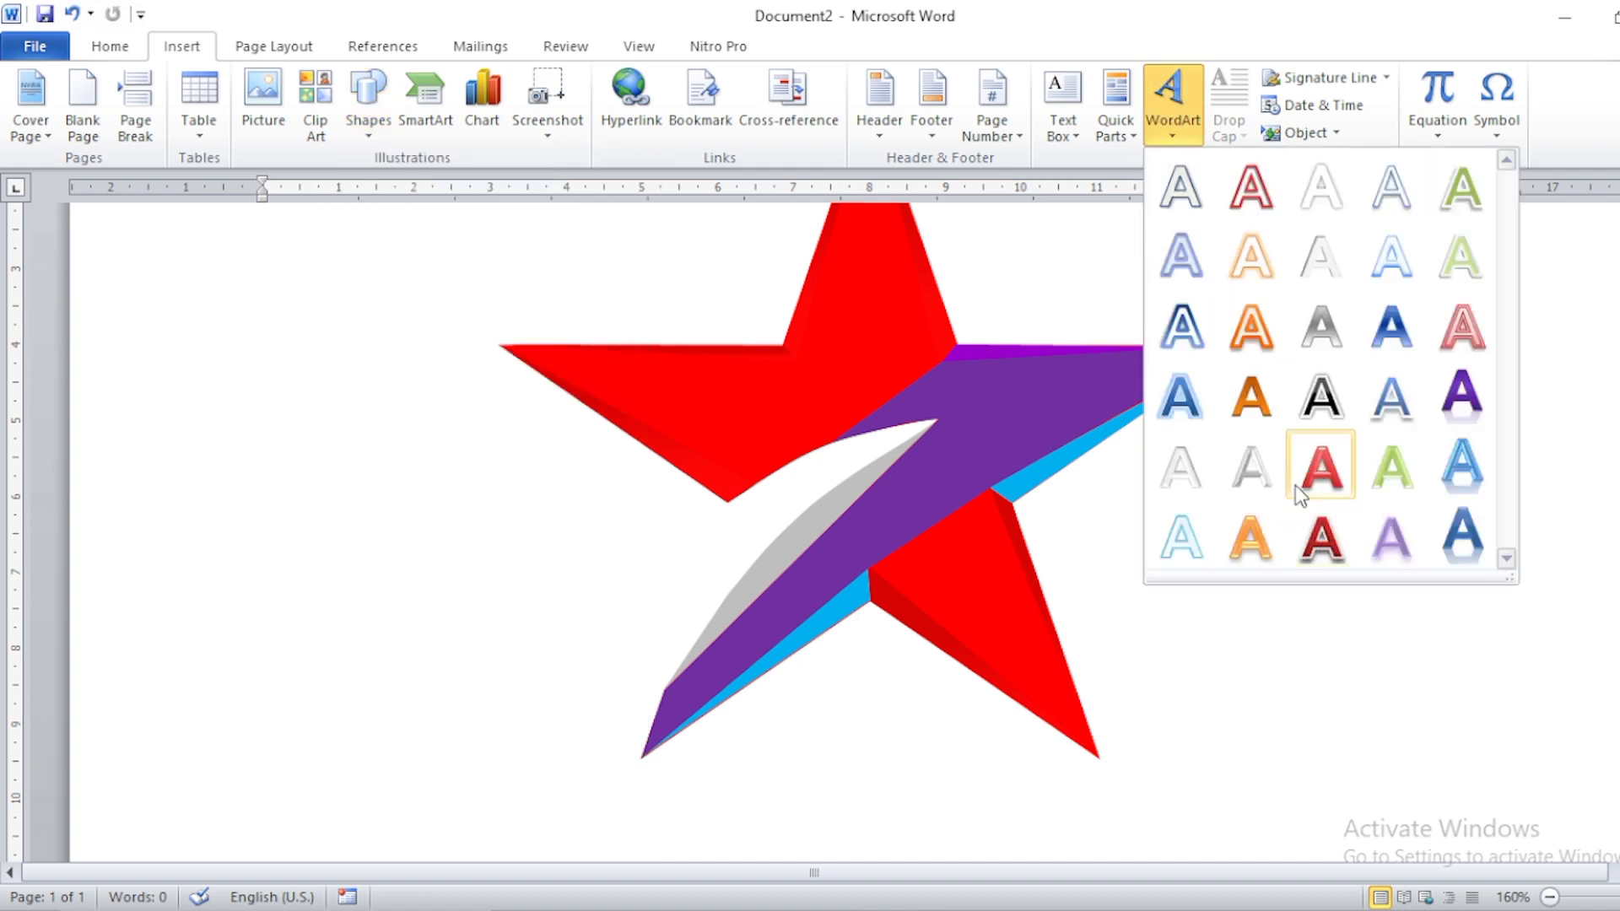
{"action": "left_click", "coordinate": [1186, 194]}
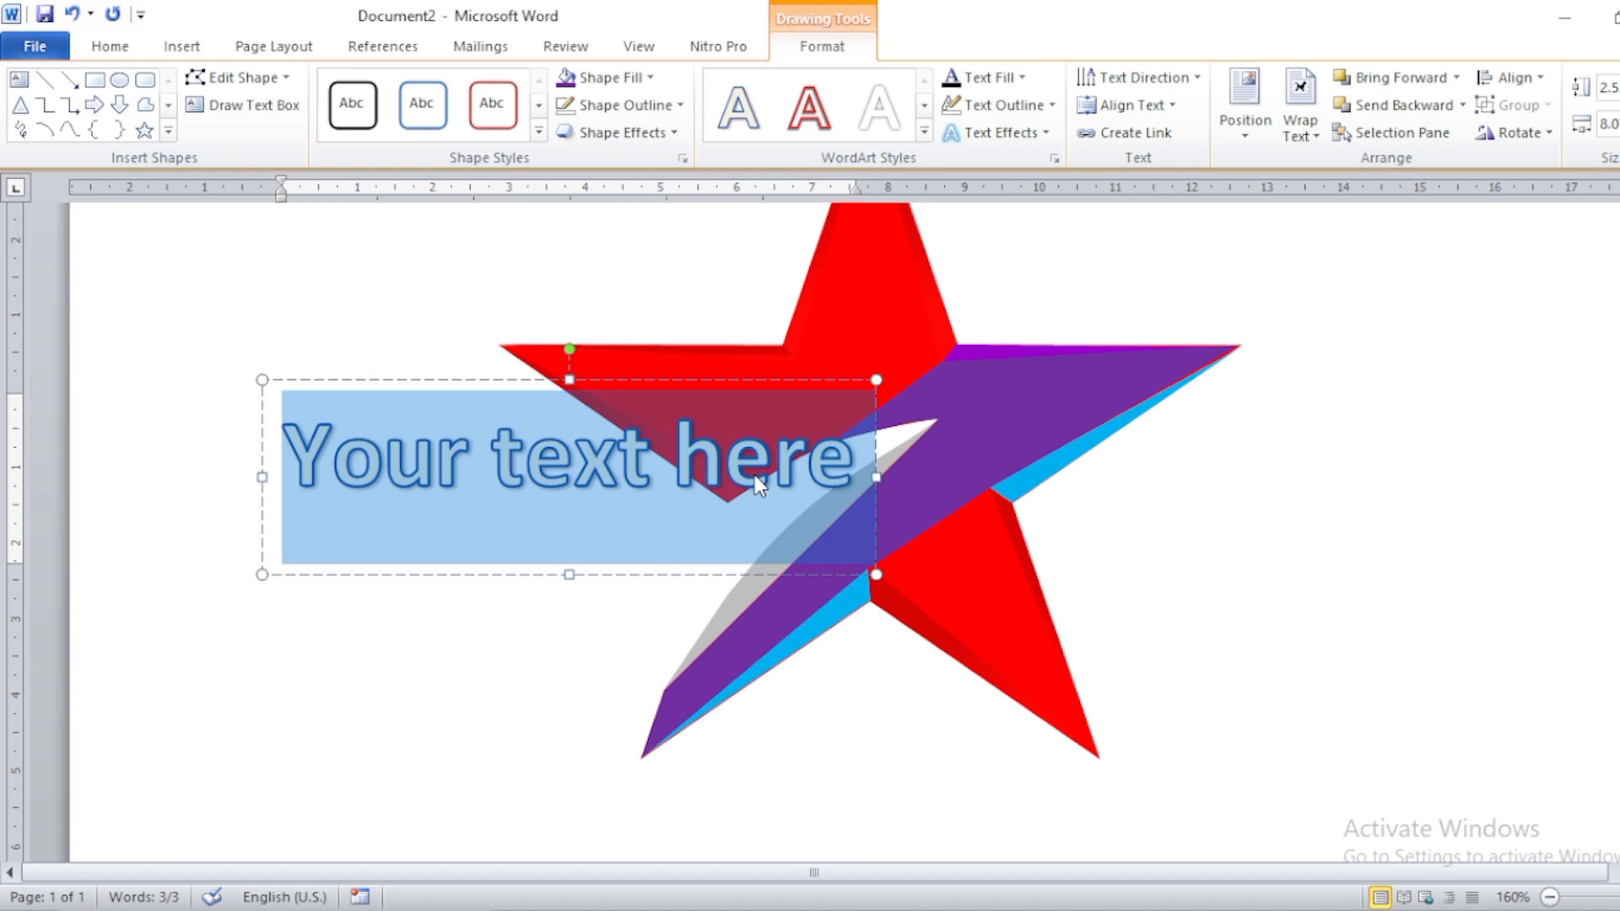
{"action": "type", "text": "STA"}
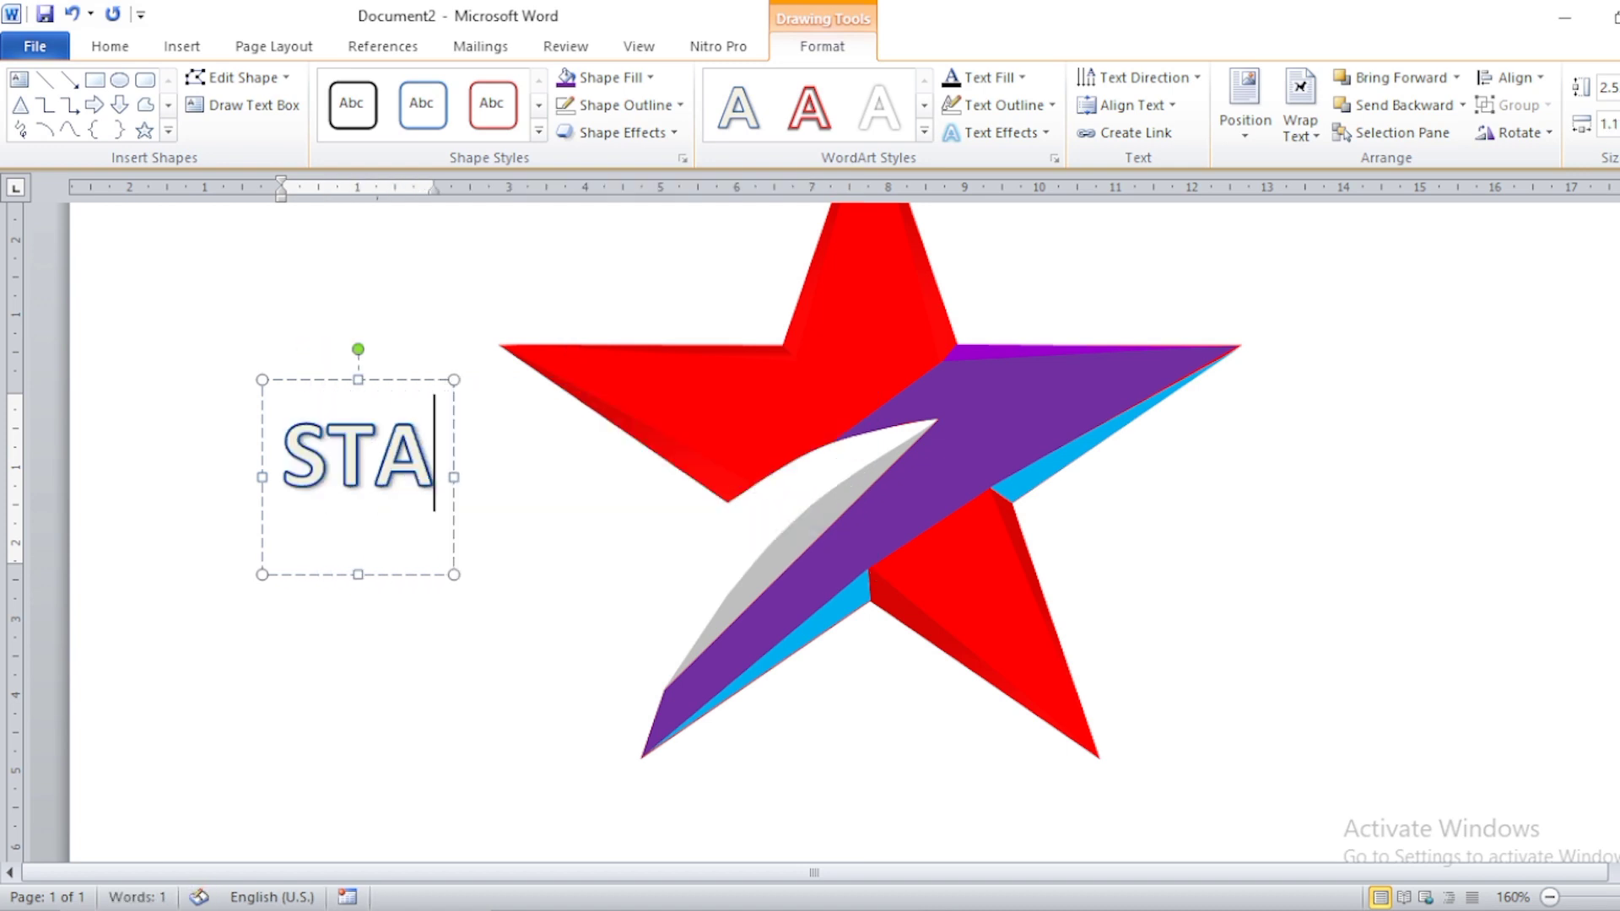
{"action": "type", "text": "R G"}
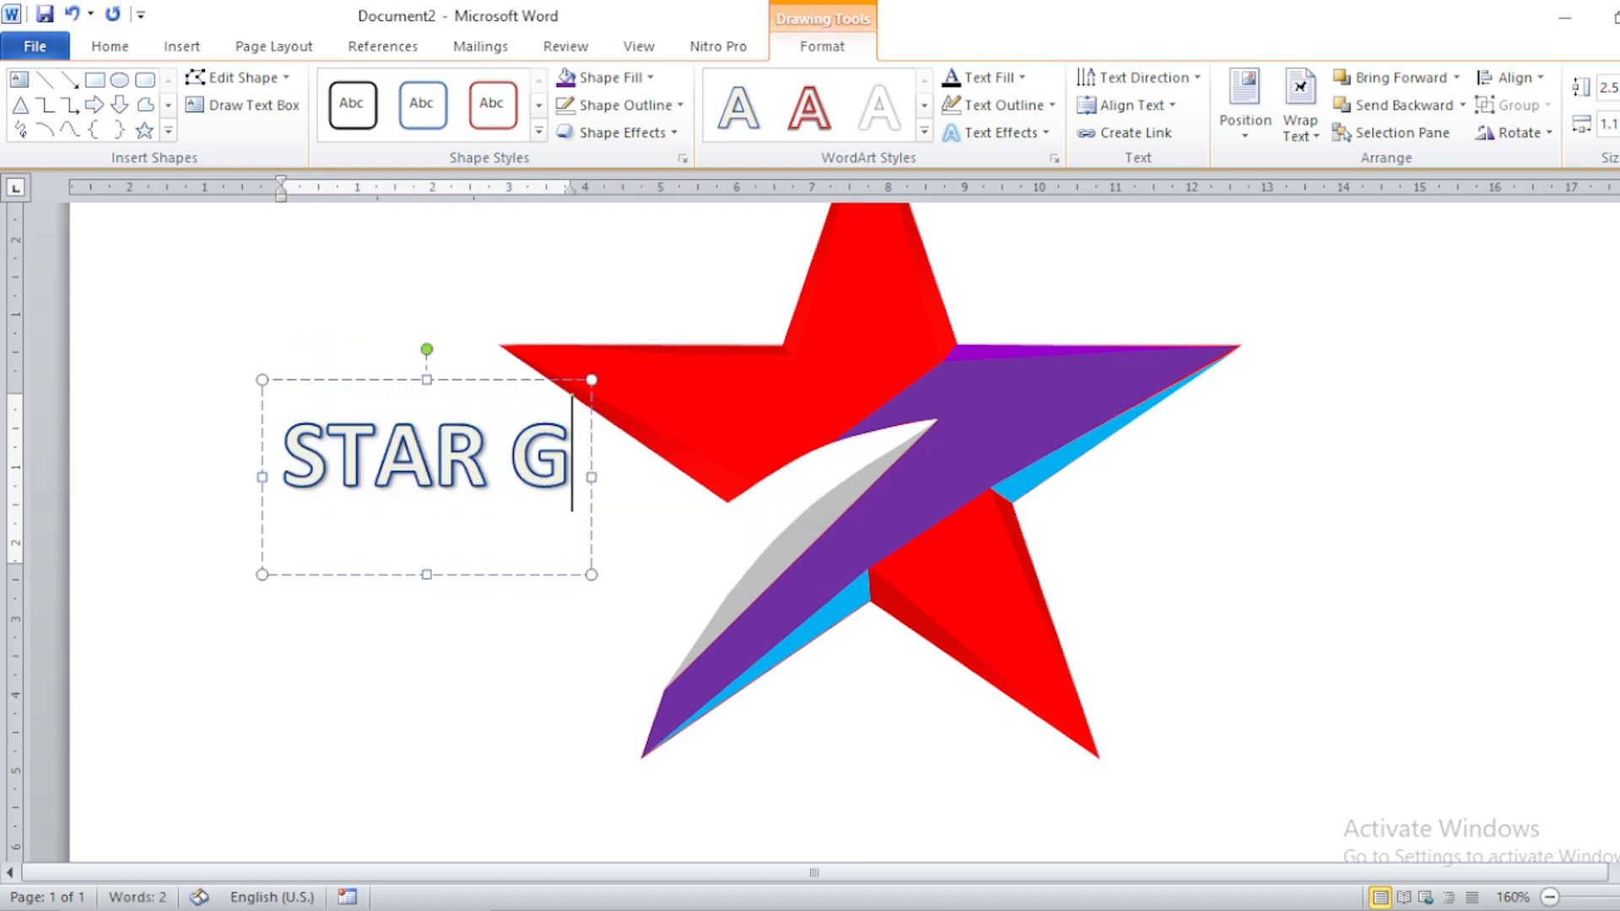
{"action": "type", "text": "OLD"}
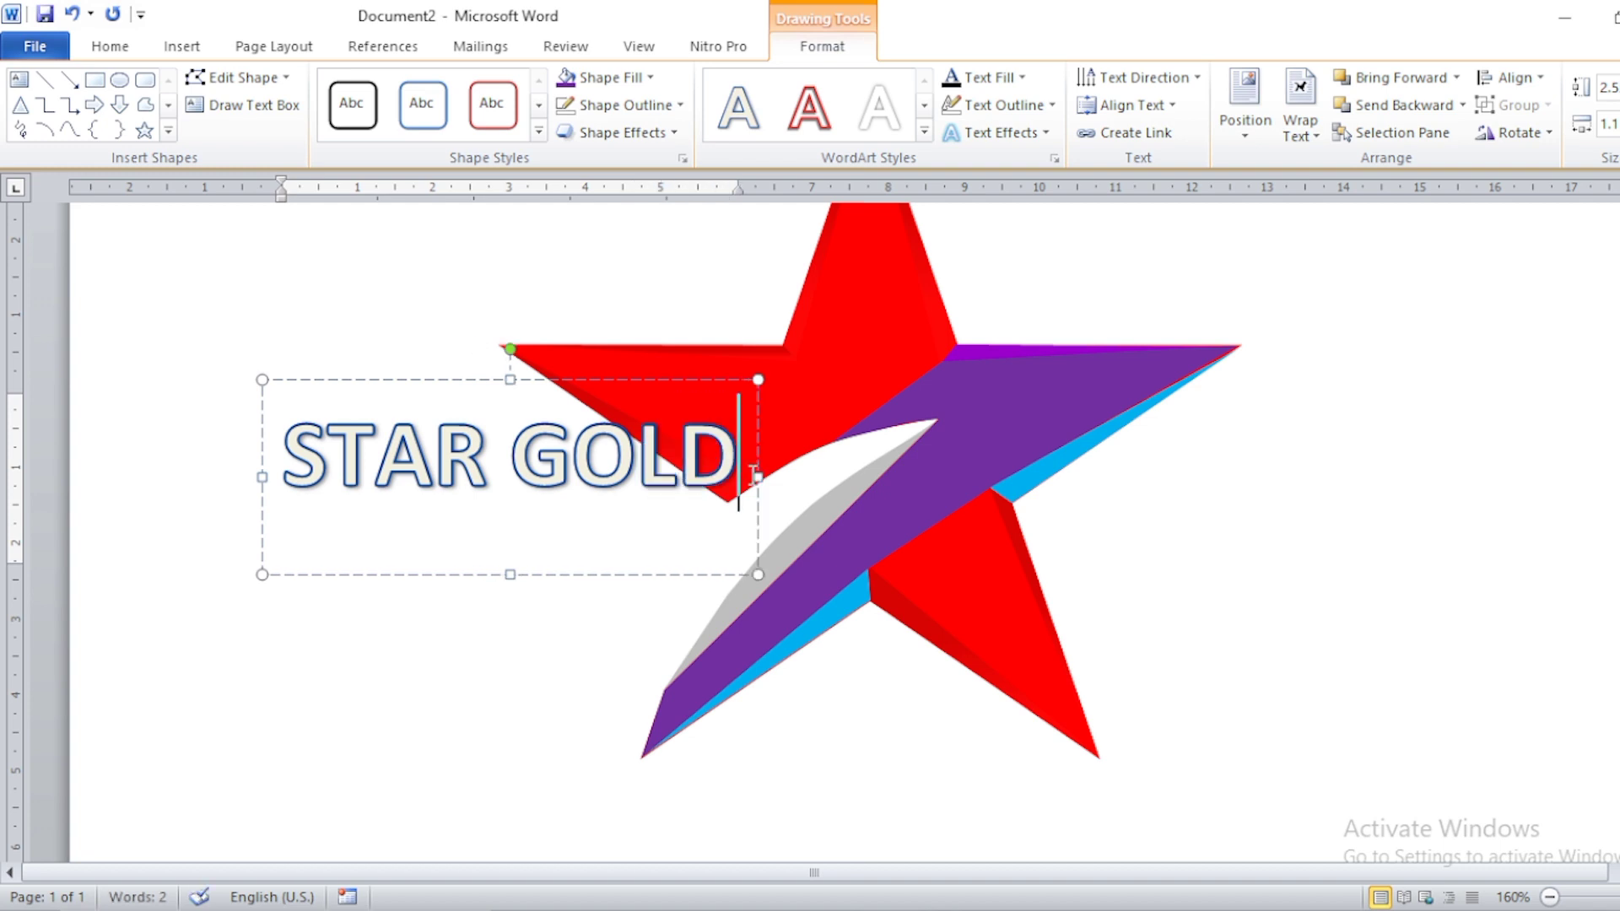
{"action": "mouse_move", "coordinate": [471, 380]}
{"action": "left_mouse_down"}
{"action": "mouse_move", "coordinate": [704, 705]}
{"action": "mouse_move", "coordinate": [822, 767]}
{"action": "left_mouse_up"}
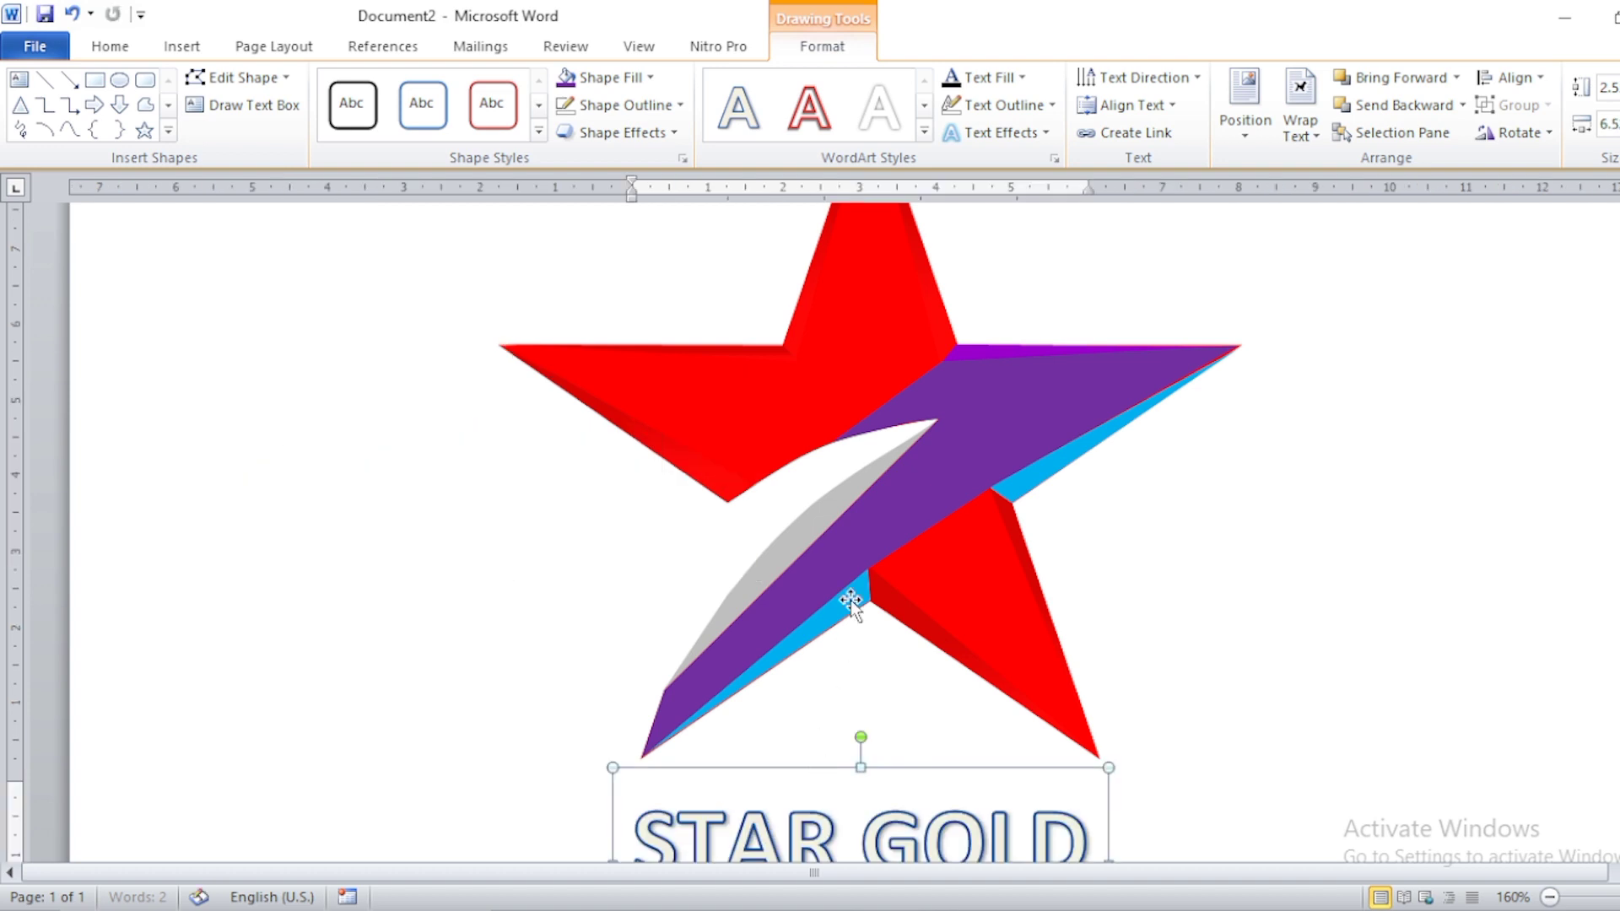
Step: Make the STAR GOLD letters Automatic black with no text outline
{"action": "scroll", "coordinate": [852, 601], "scroll_direction": "down", "scroll_amount": 3}
{"action": "left_click_drag", "start_coordinate": [1097, 648], "coordinate": [634, 649]}
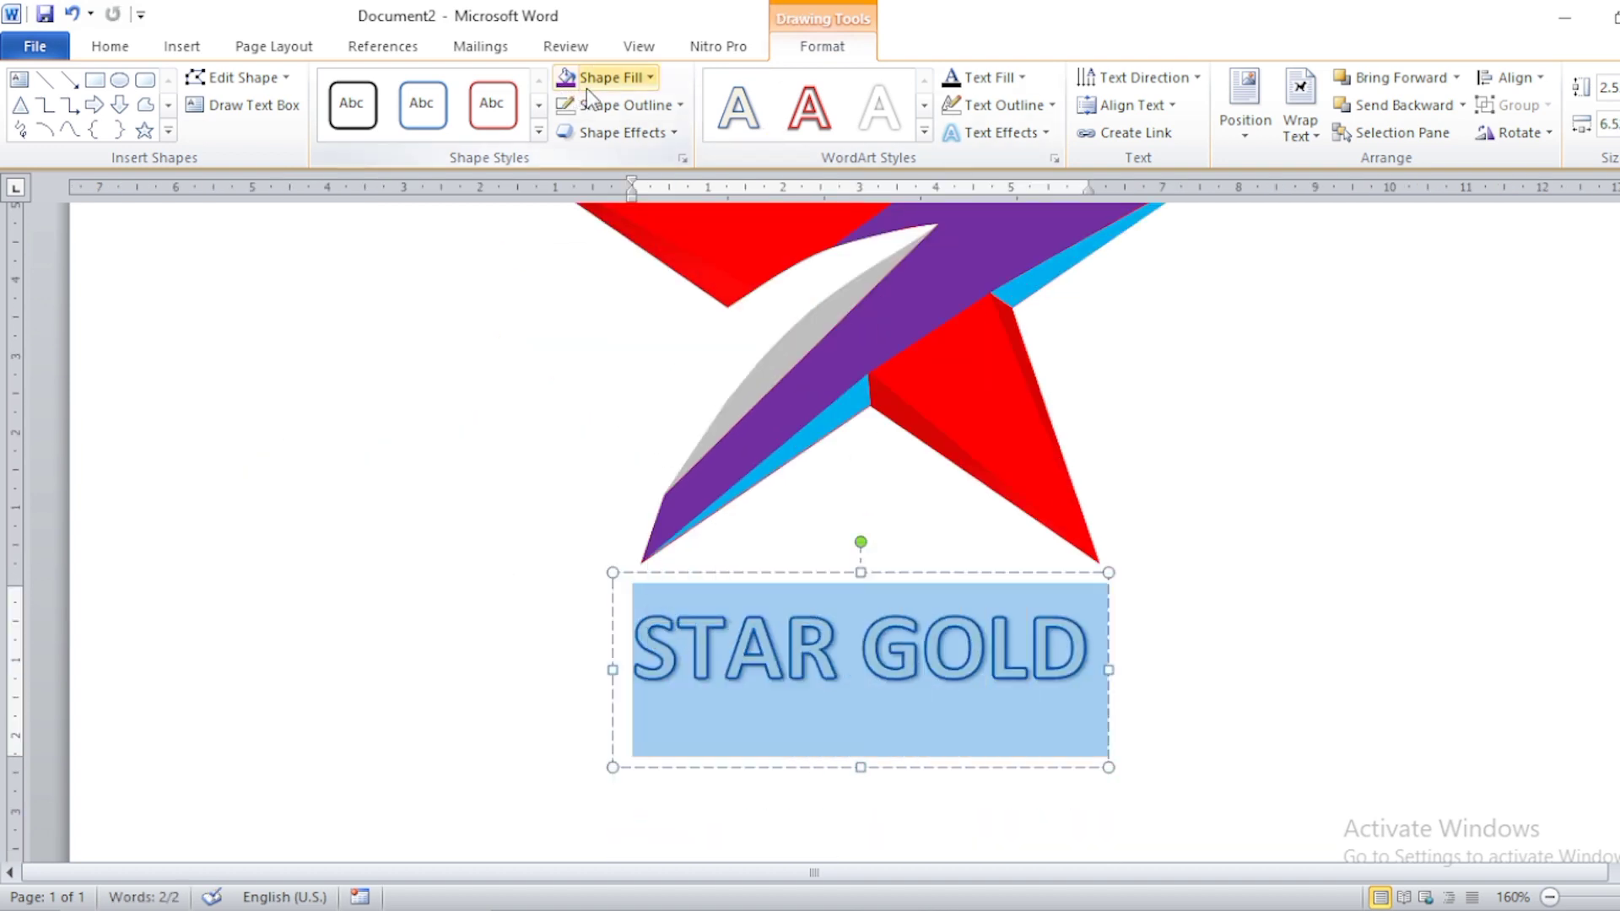
{"action": "left_click", "coordinate": [619, 83]}
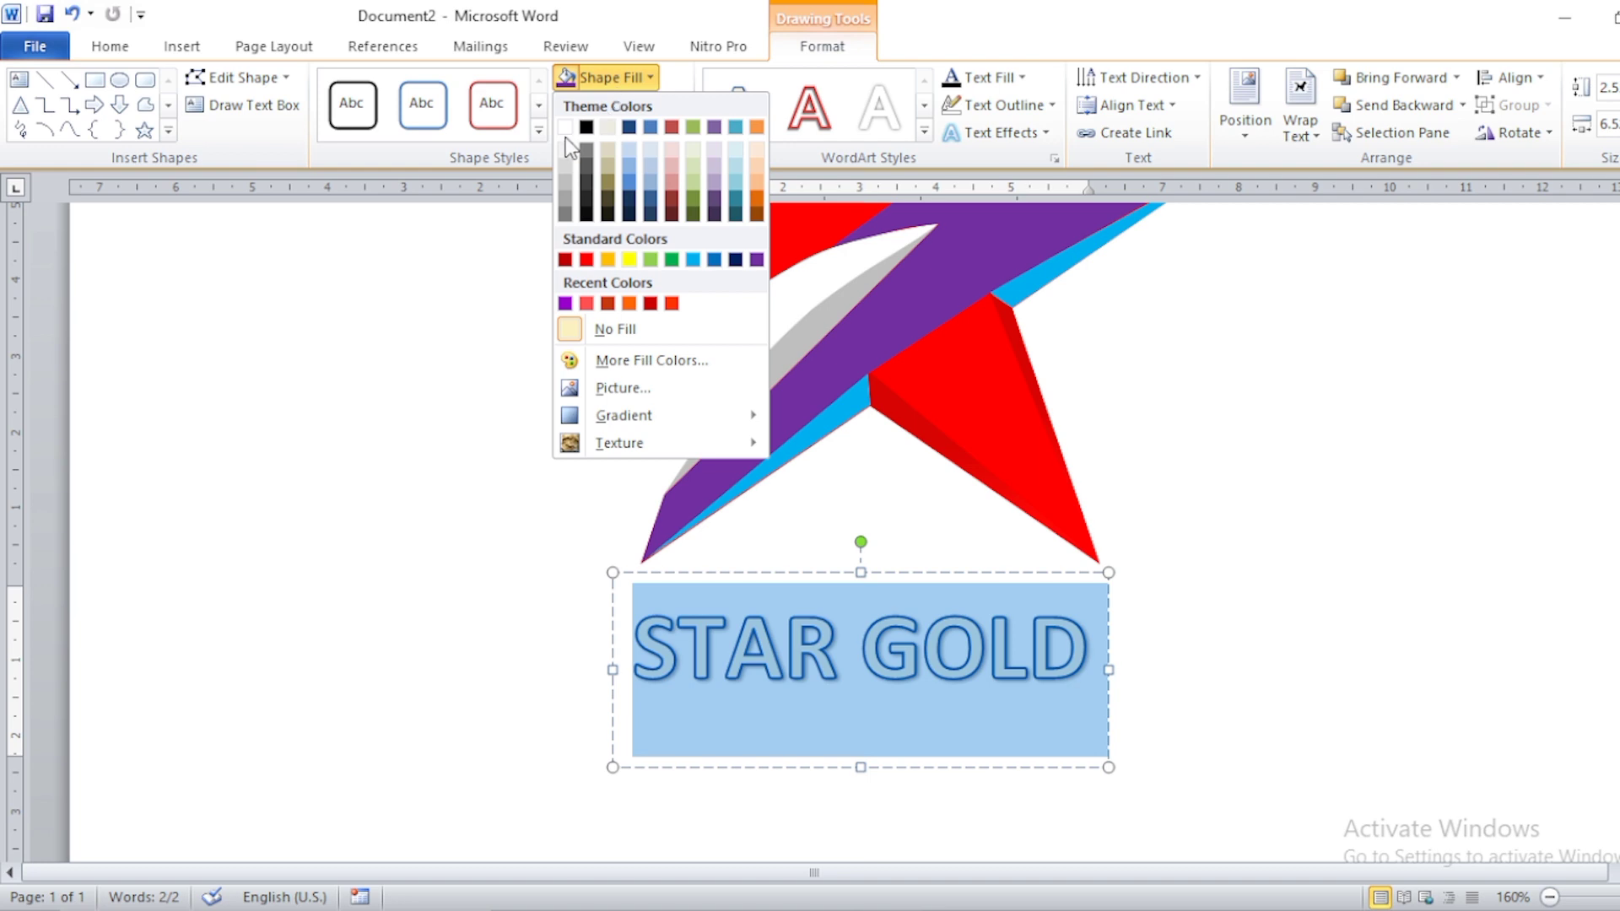
{"action": "left_click", "coordinate": [587, 128]}
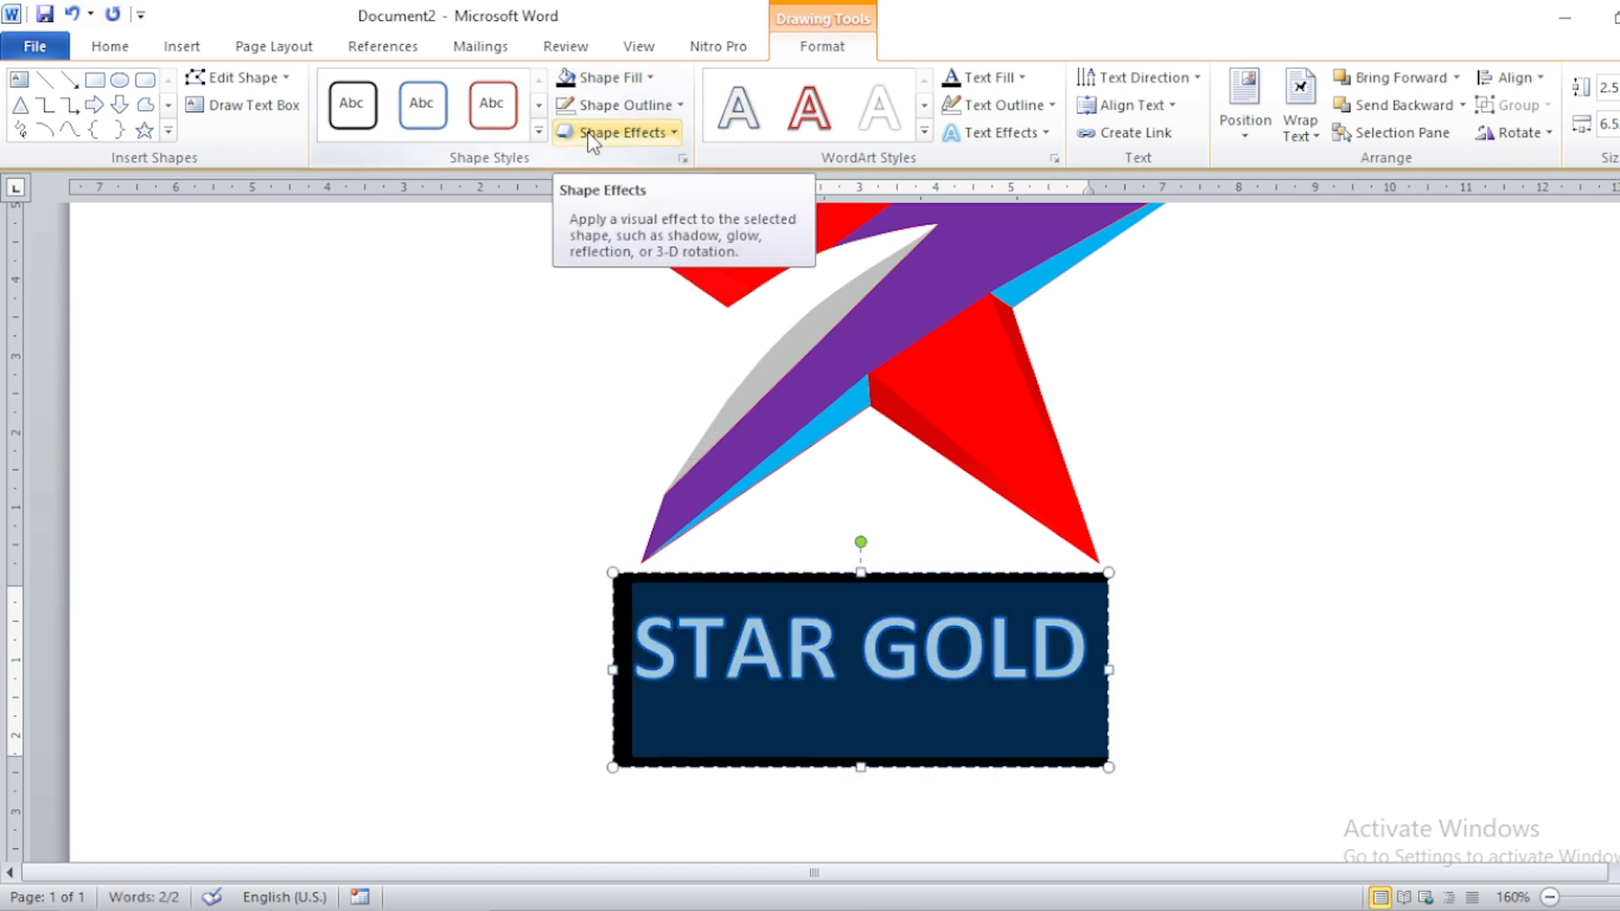
{"action": "key", "text": "ctrl+z"}
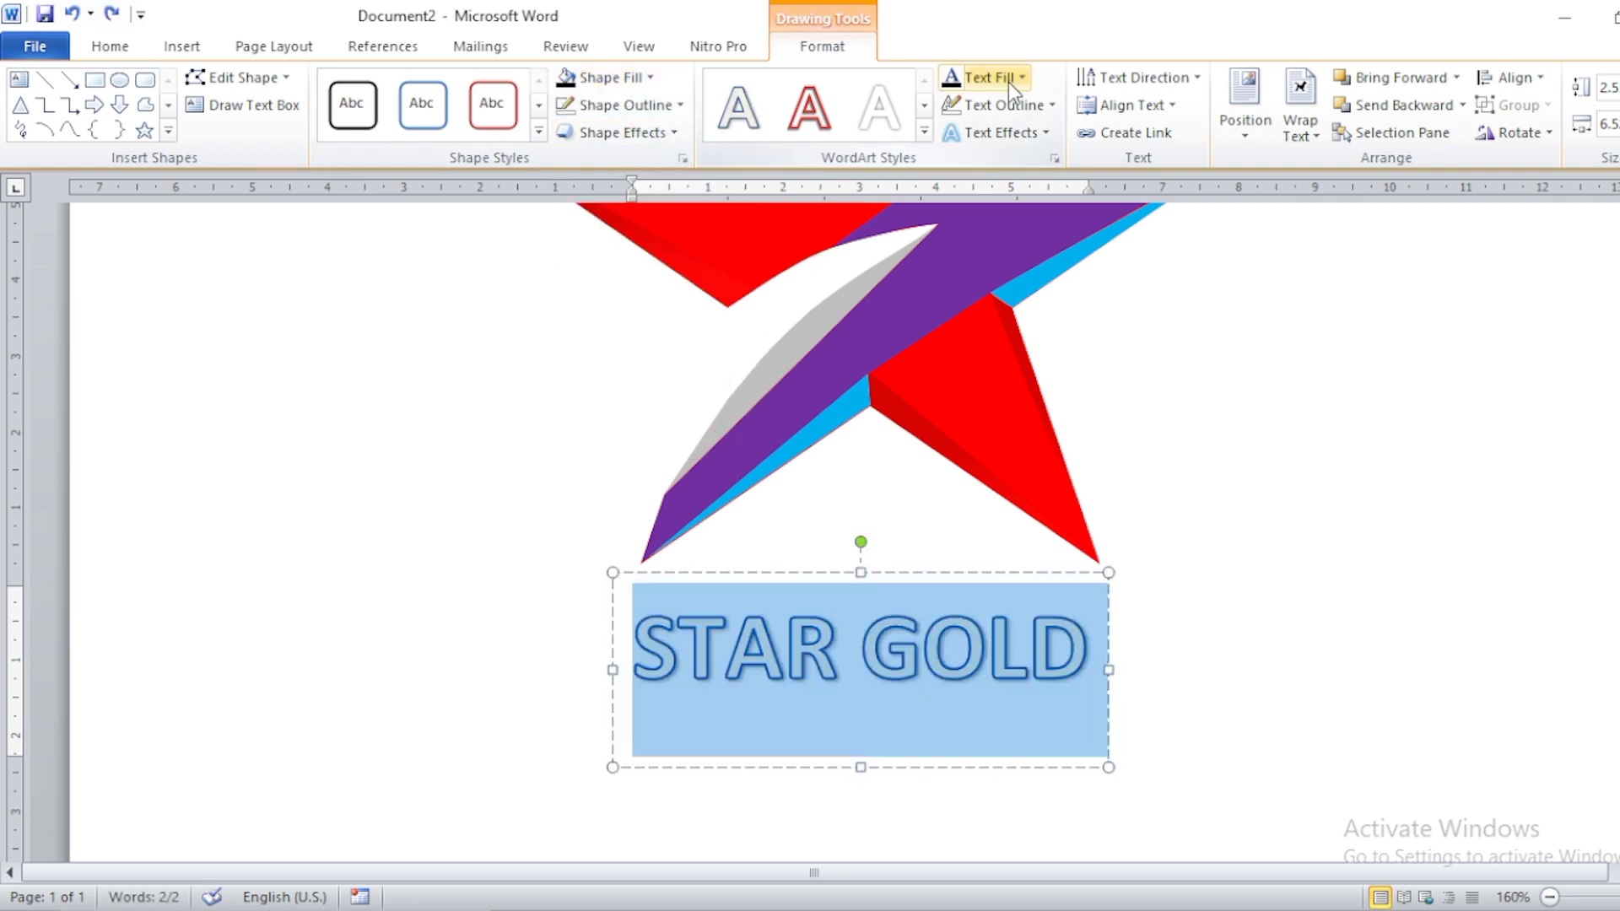
{"action": "left_click", "coordinate": [1009, 83]}
{"action": "left_click", "coordinate": [959, 118]}
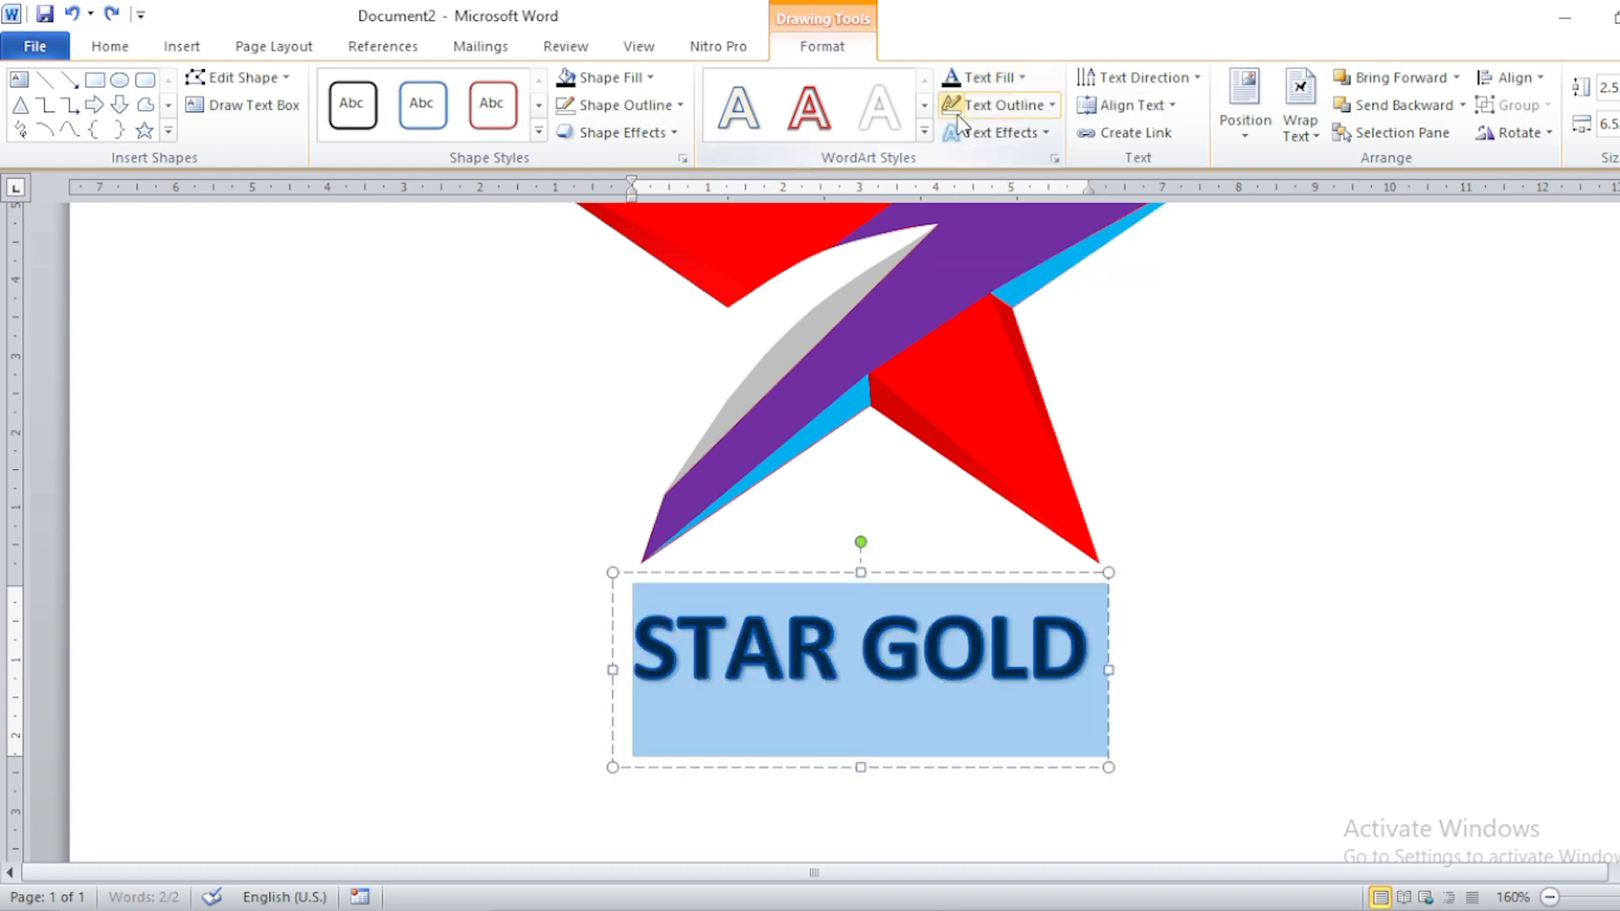
{"action": "left_click", "coordinate": [1015, 109]}
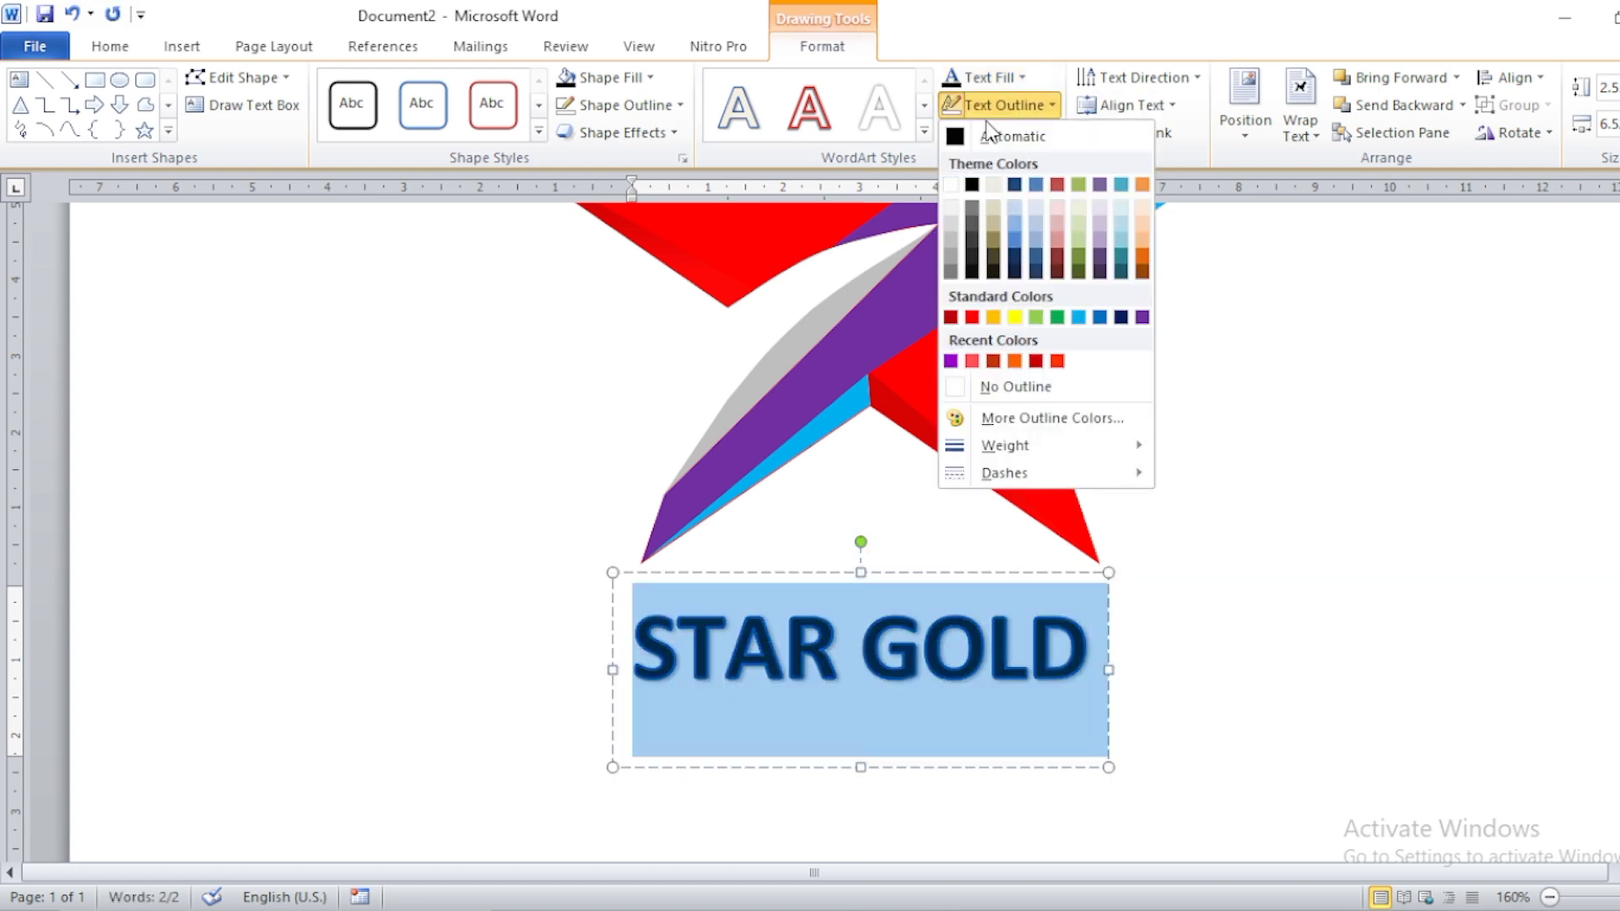
{"action": "left_click", "coordinate": [982, 396]}
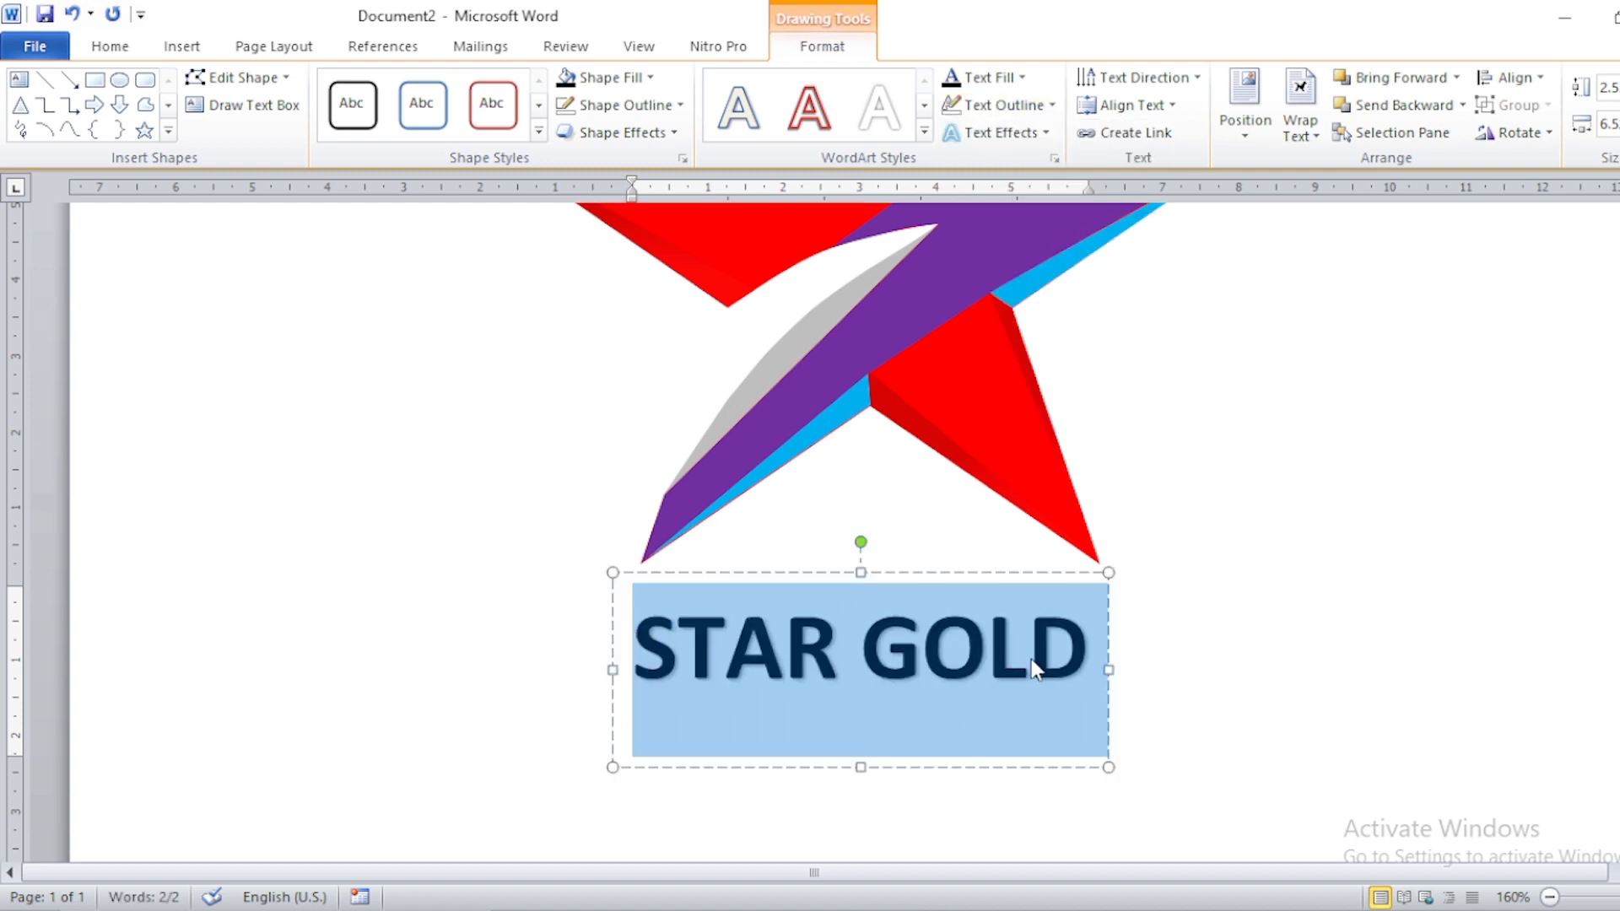
{"action": "left_click", "coordinate": [111, 48]}
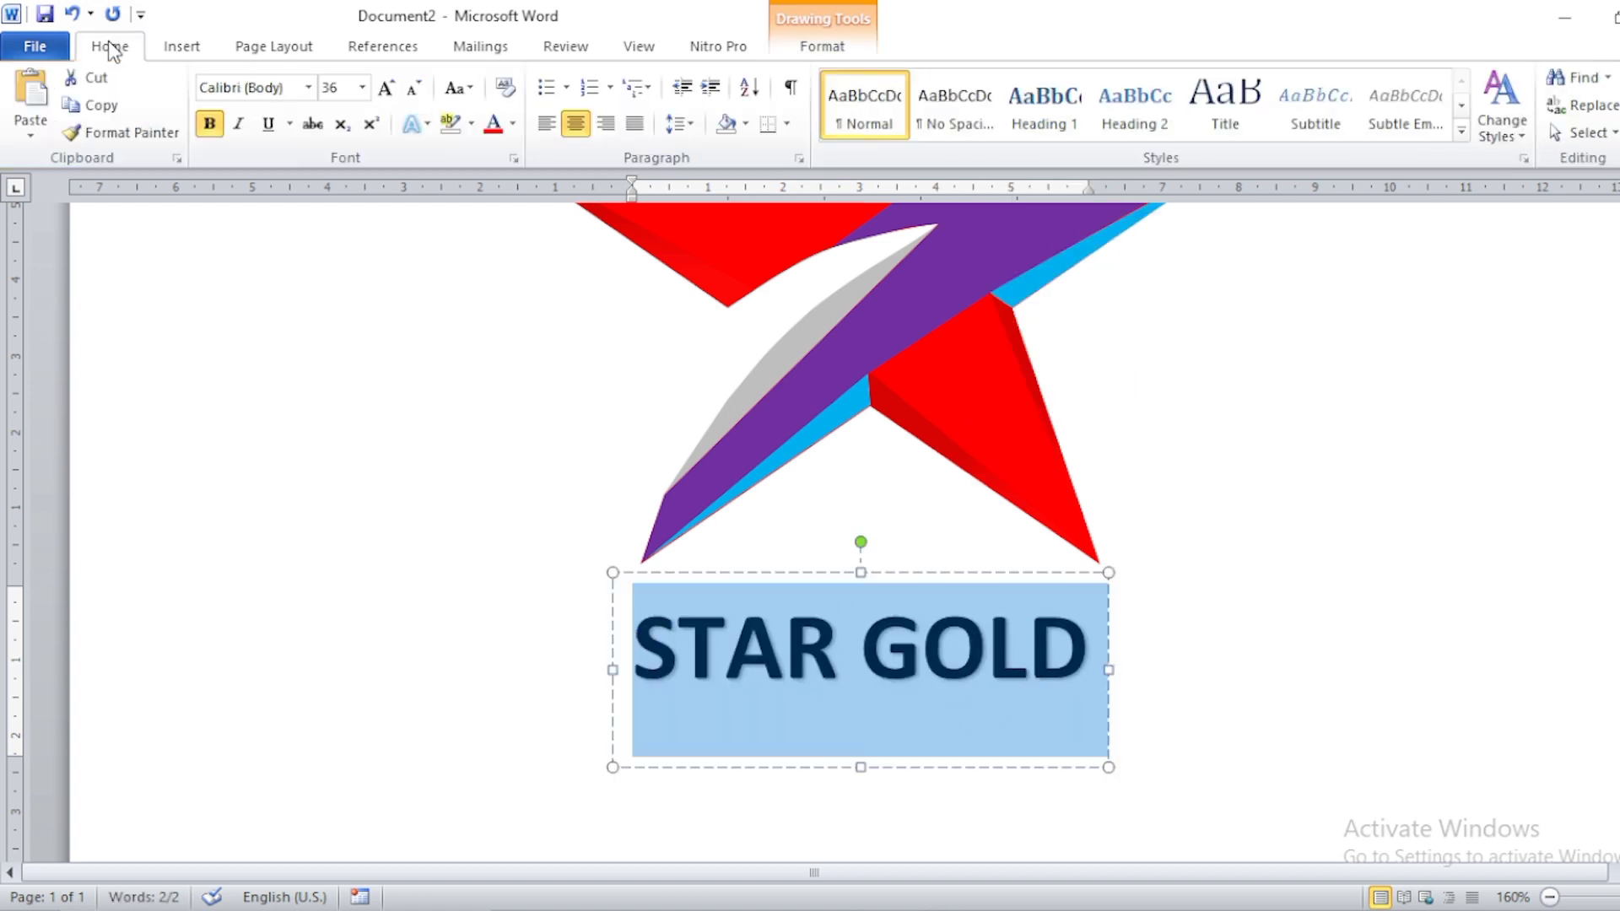
Step: Expand STAR GOLD's character spacing by 4 pt and set its scale to 200%
{"action": "left_click", "coordinate": [513, 161]}
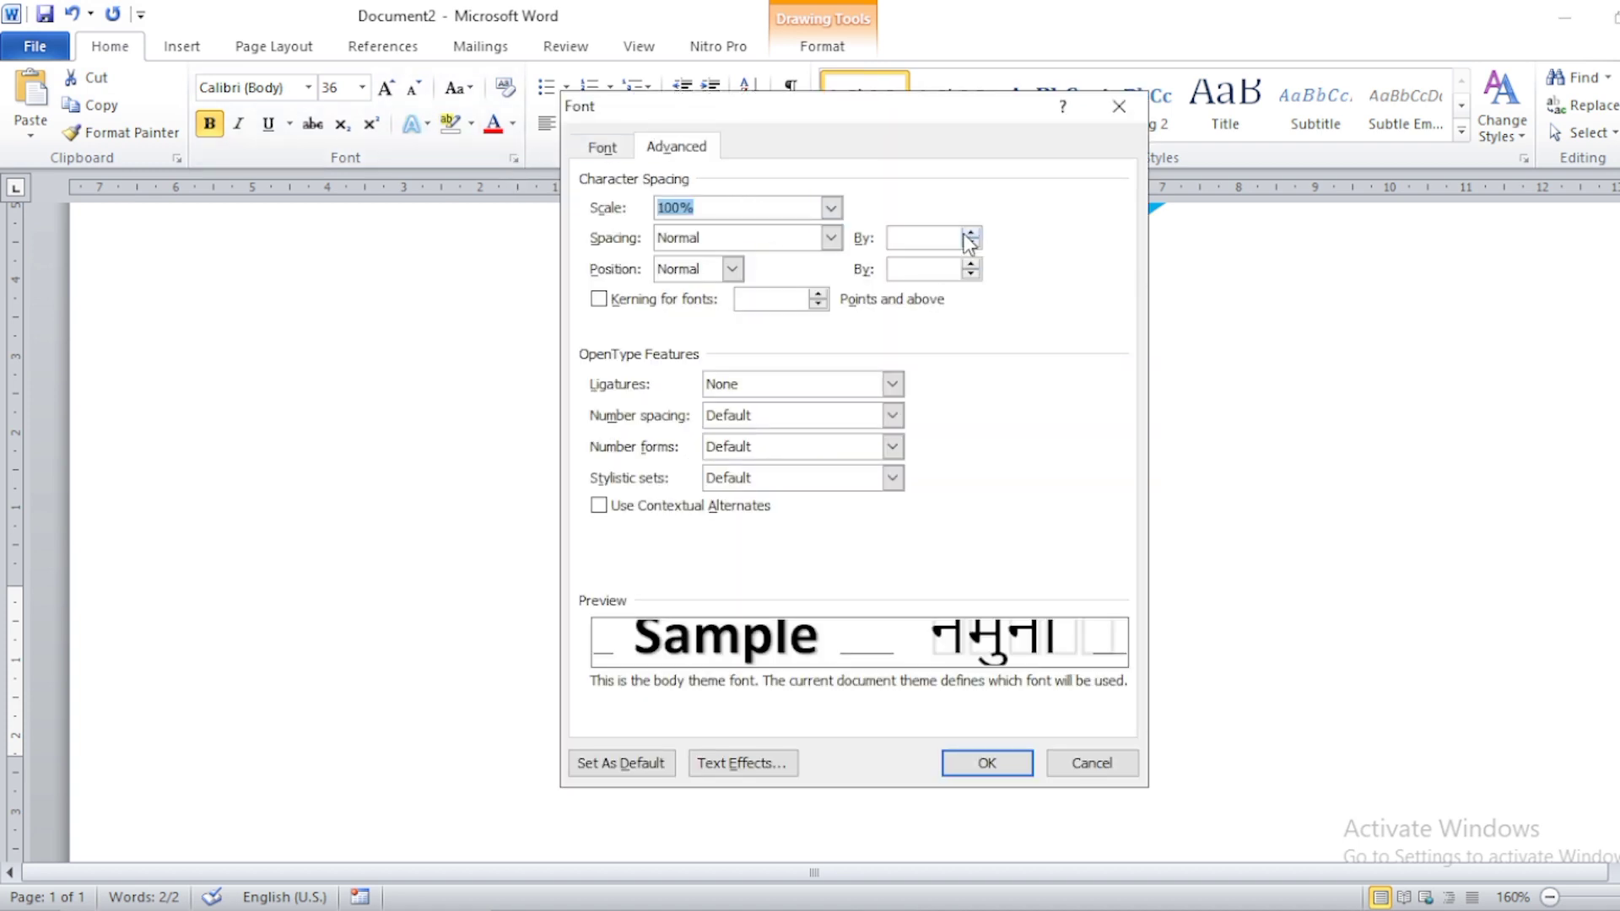
{"action": "left_click", "coordinate": [939, 237]}
{"action": "type", "text": "4"}
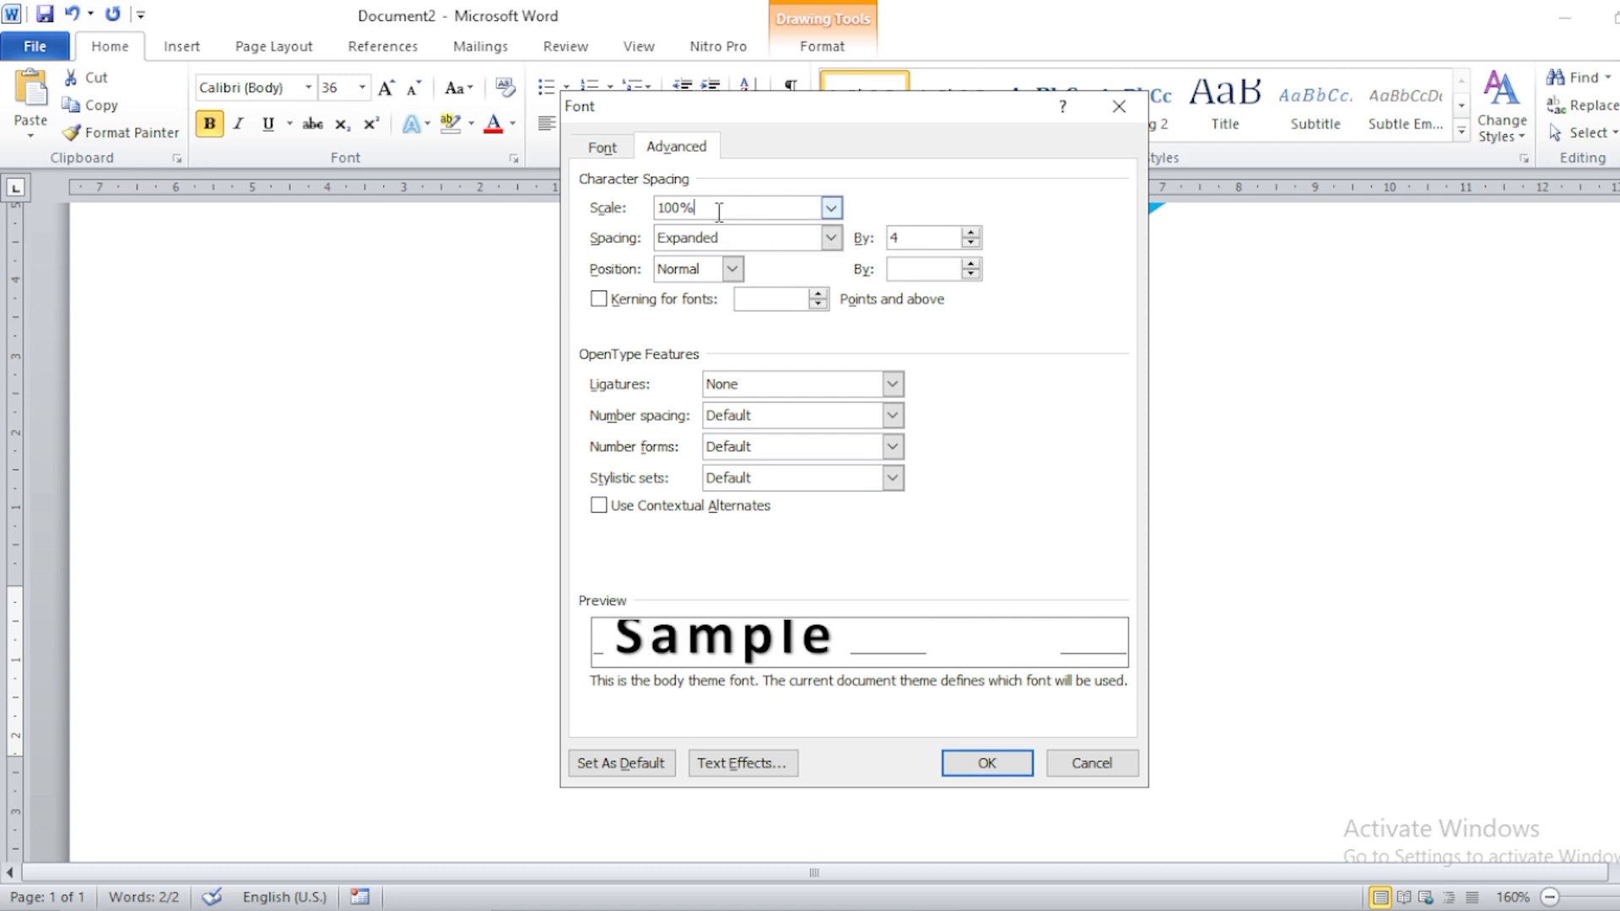
{"action": "left_click", "coordinate": [831, 208]}
{"action": "left_click", "coordinate": [734, 231]}
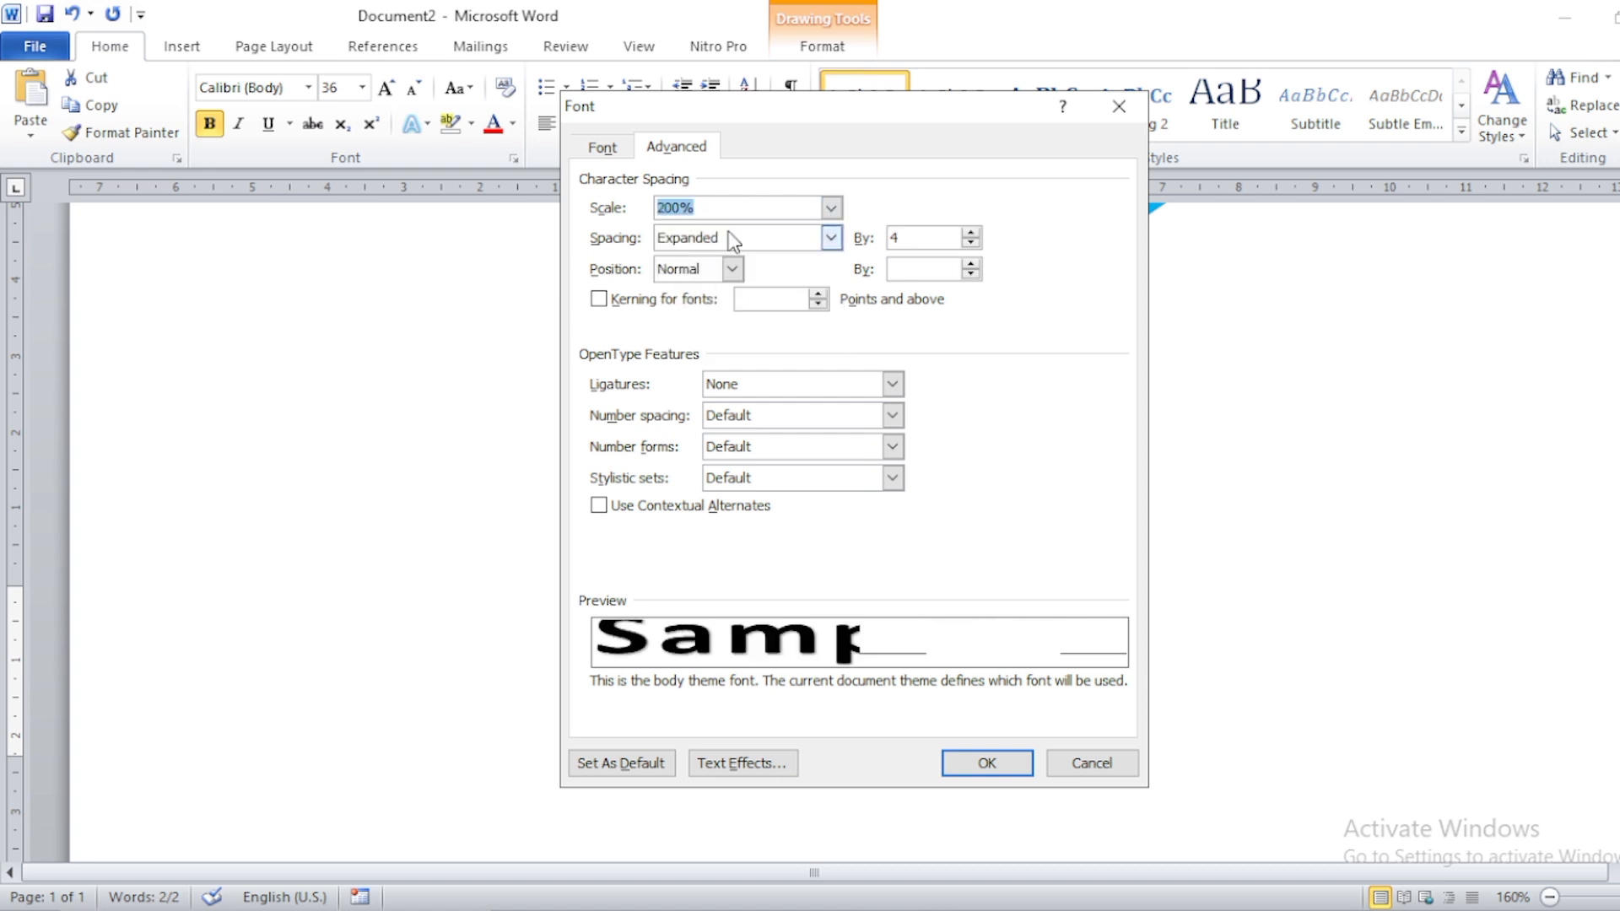
{"action": "left_click", "coordinate": [984, 765]}
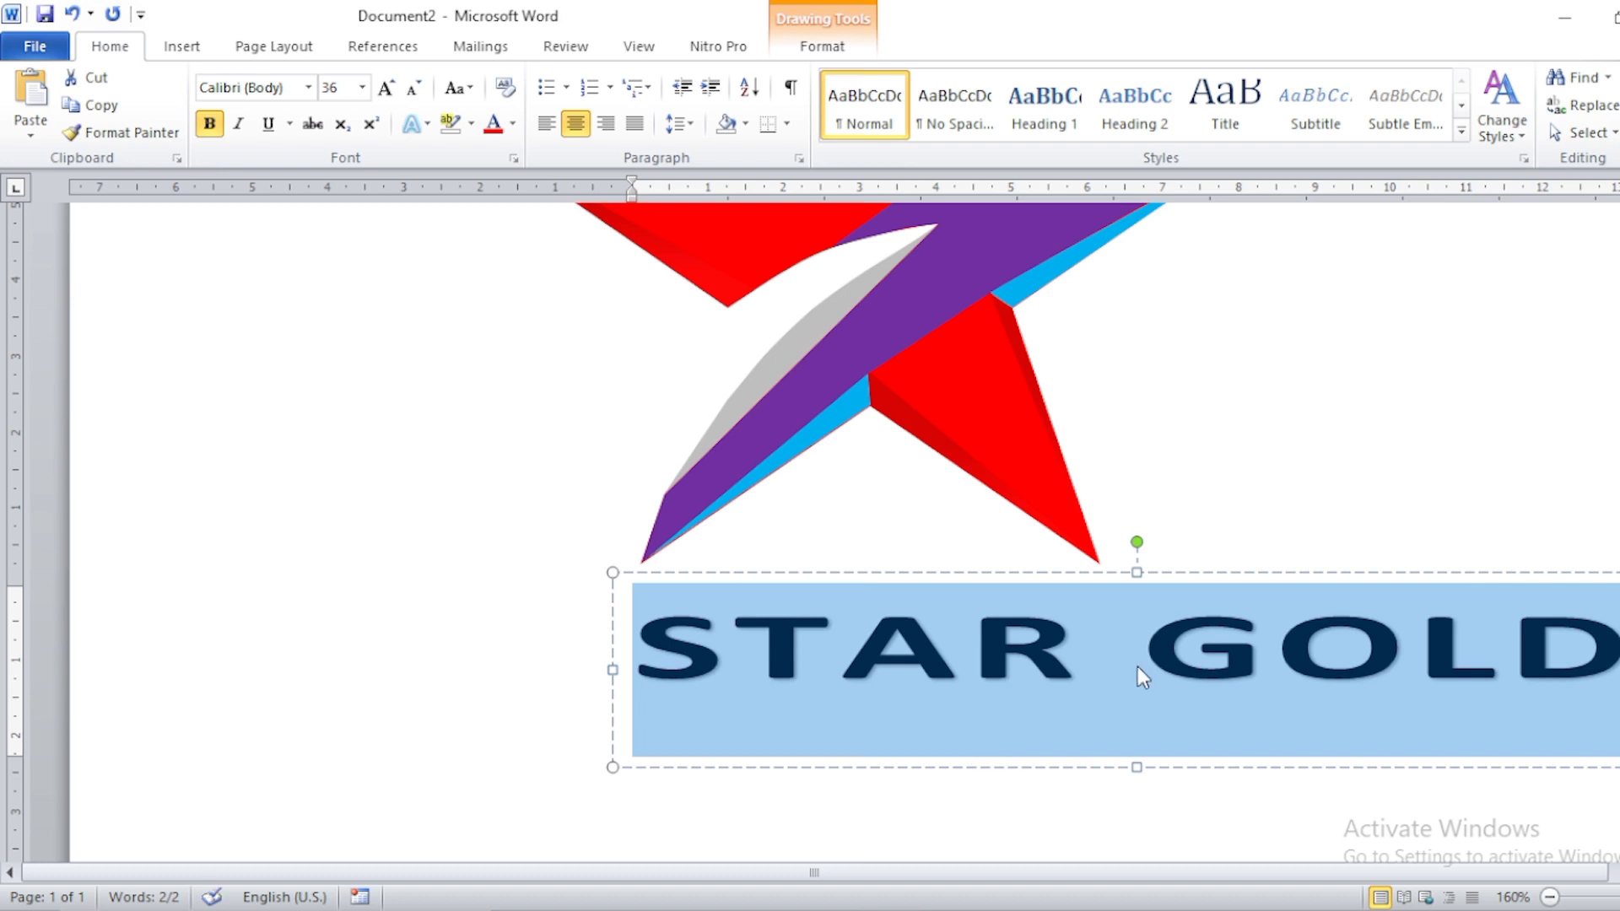
Step: Shift the STAR GOLD WordArt left beneath the star, then deselect it to view the finished logo
{"action": "left_click_drag", "start_coordinate": [1246, 574], "coordinate": [1013, 585]}
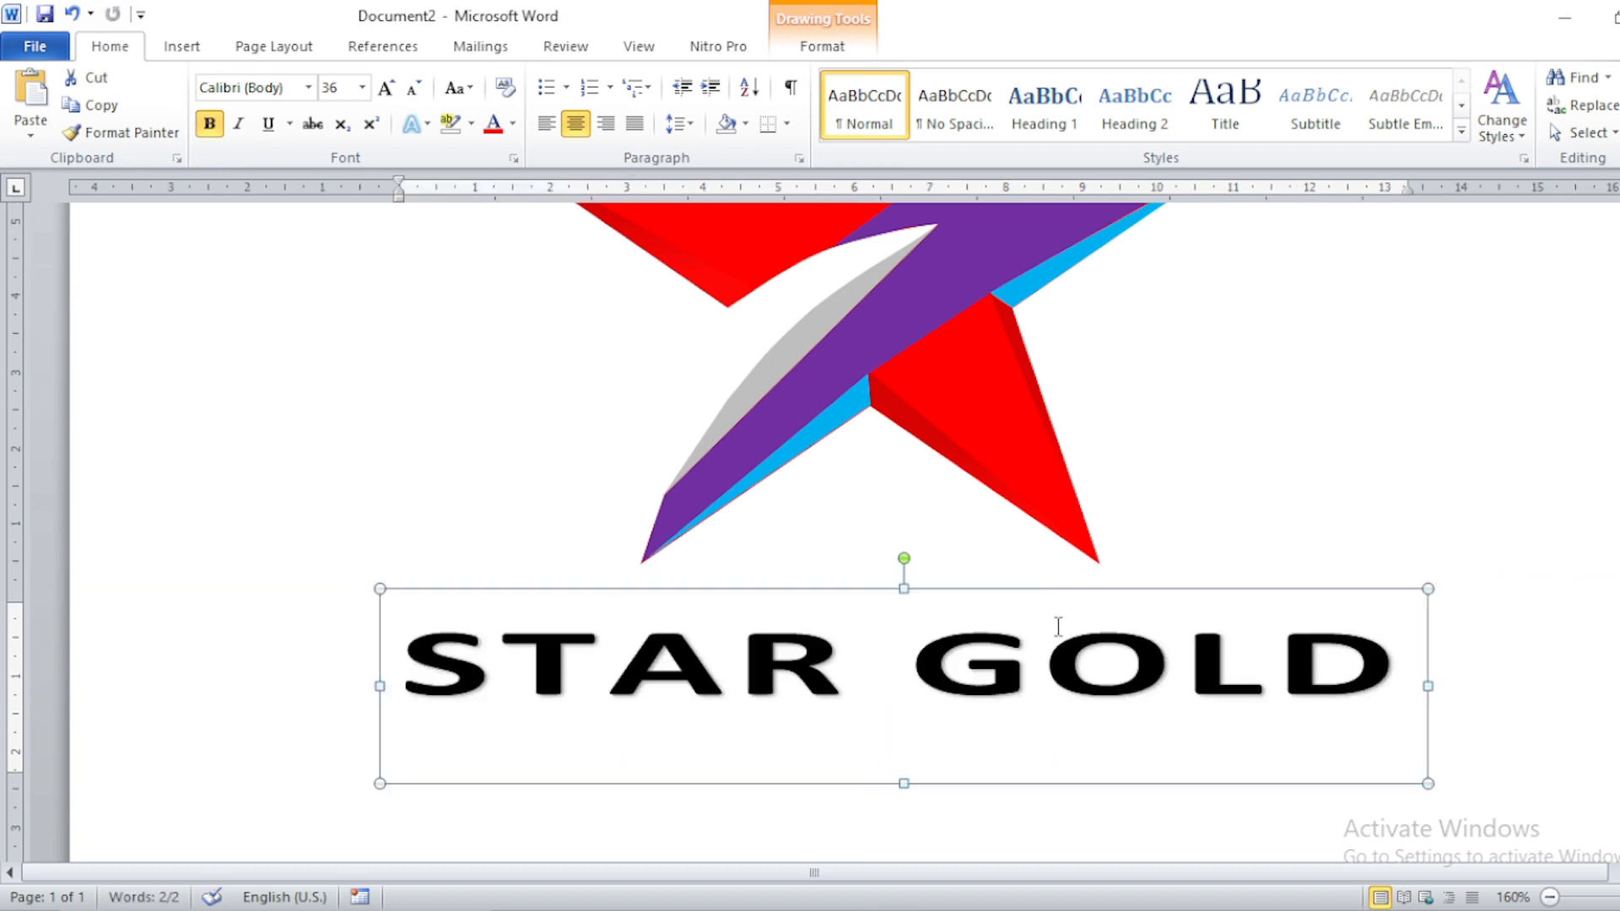
{"action": "scroll", "coordinate": [1004, 603], "scroll_direction": "down", "scroll_amount": 5}
{"action": "scroll", "coordinate": [990, 649], "scroll_direction": "up", "scroll_amount": 10}
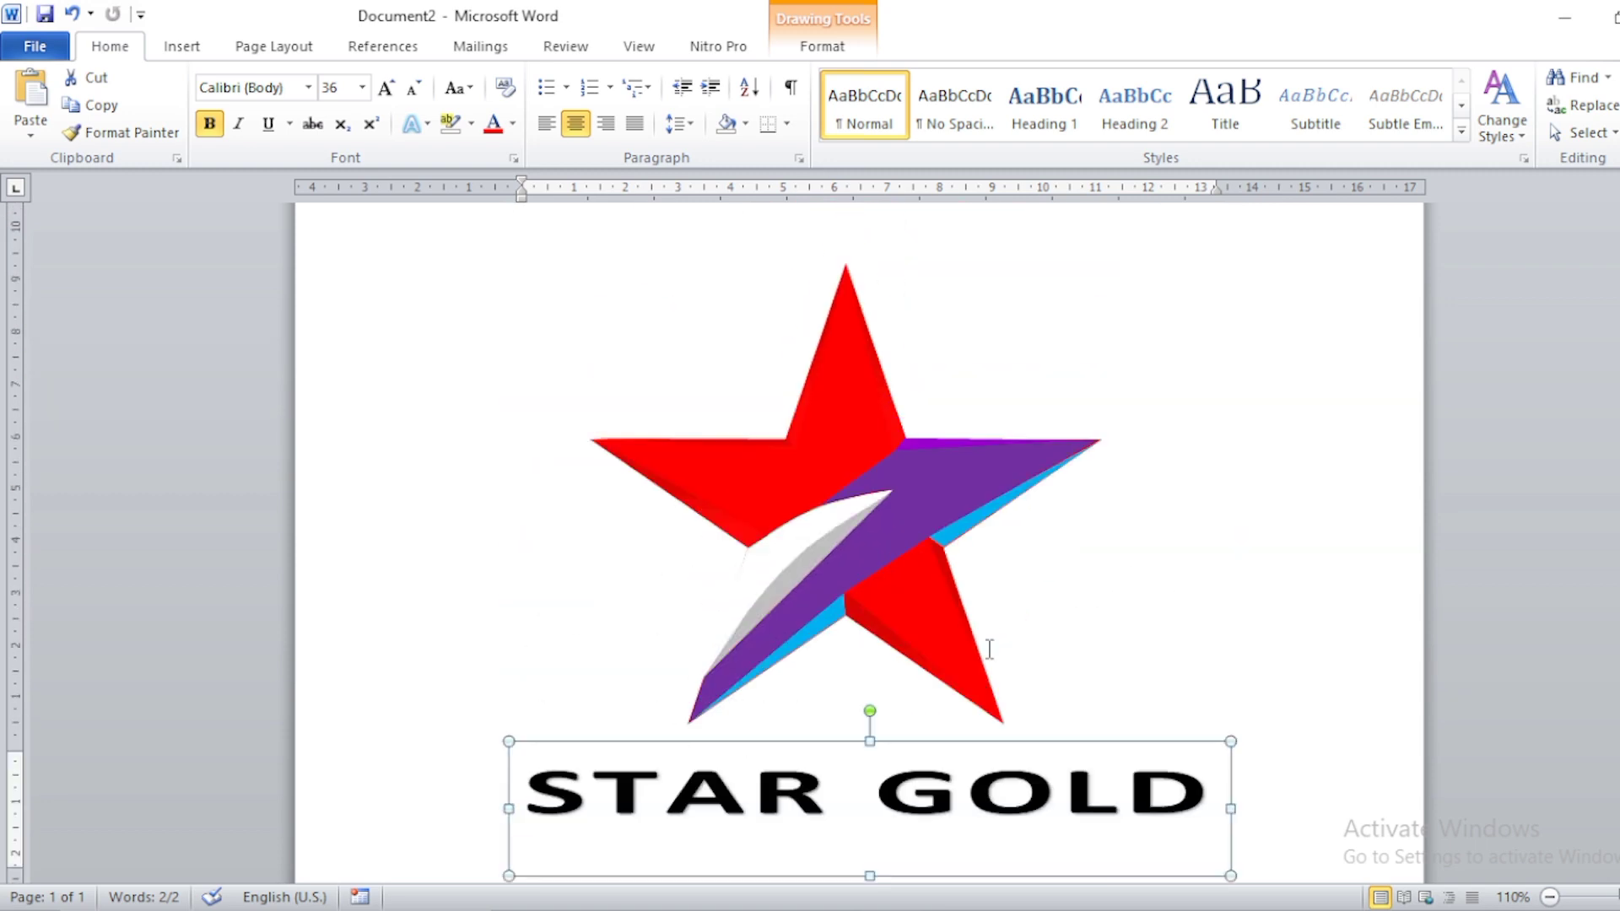
{"action": "left_click", "coordinate": [1141, 656]}
{"action": "scroll", "coordinate": [1175, 536], "scroll_direction": "down", "scroll_amount": 3}
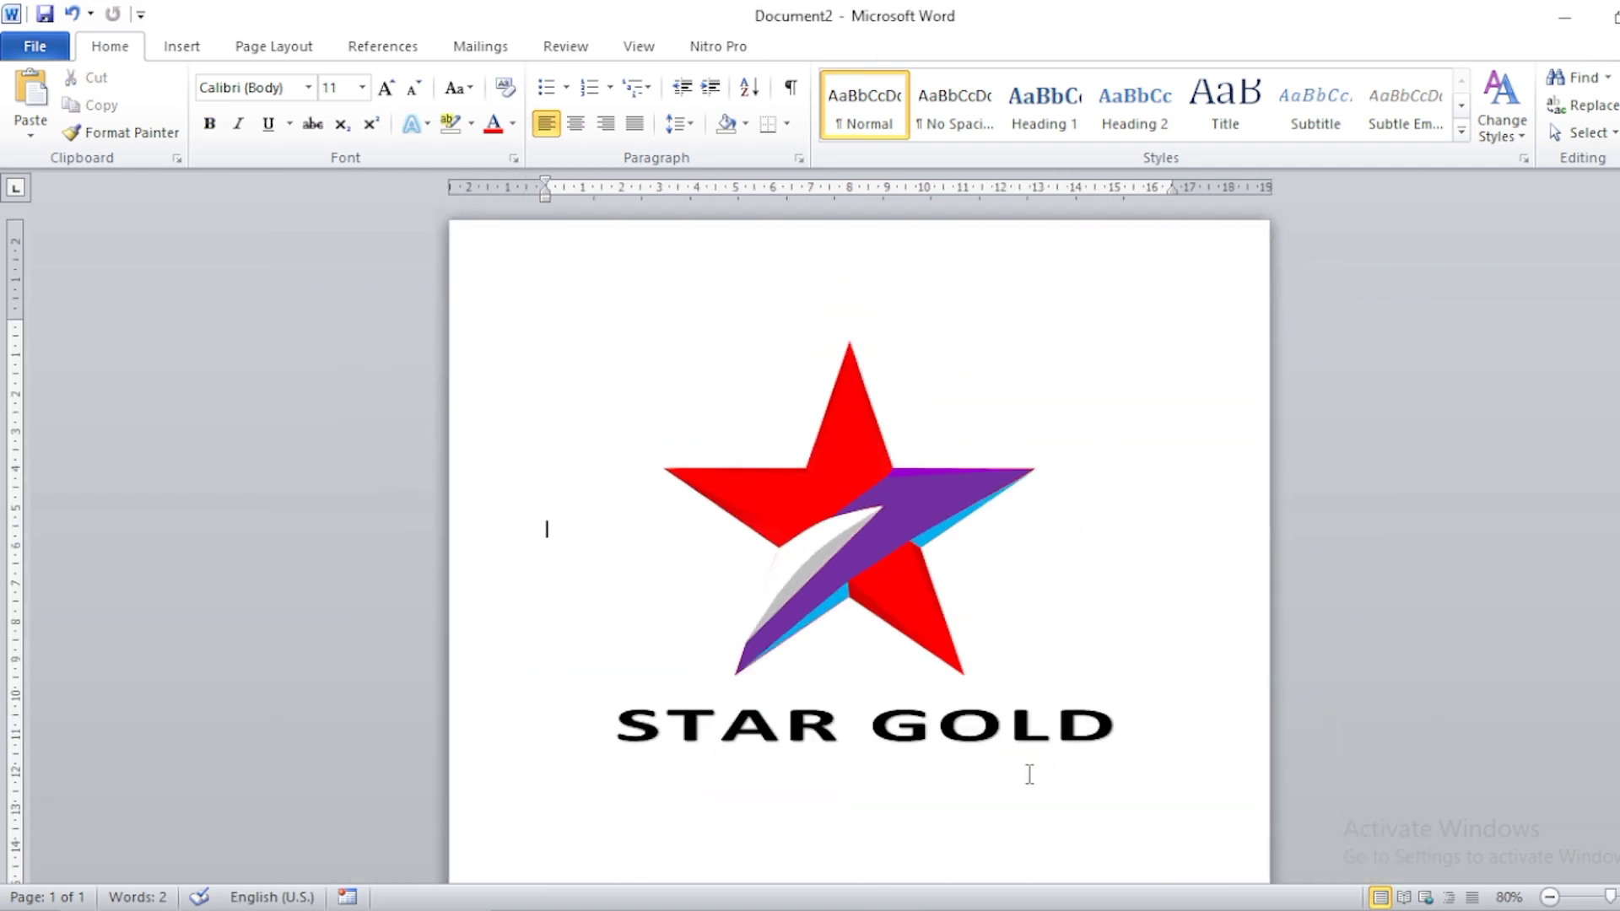